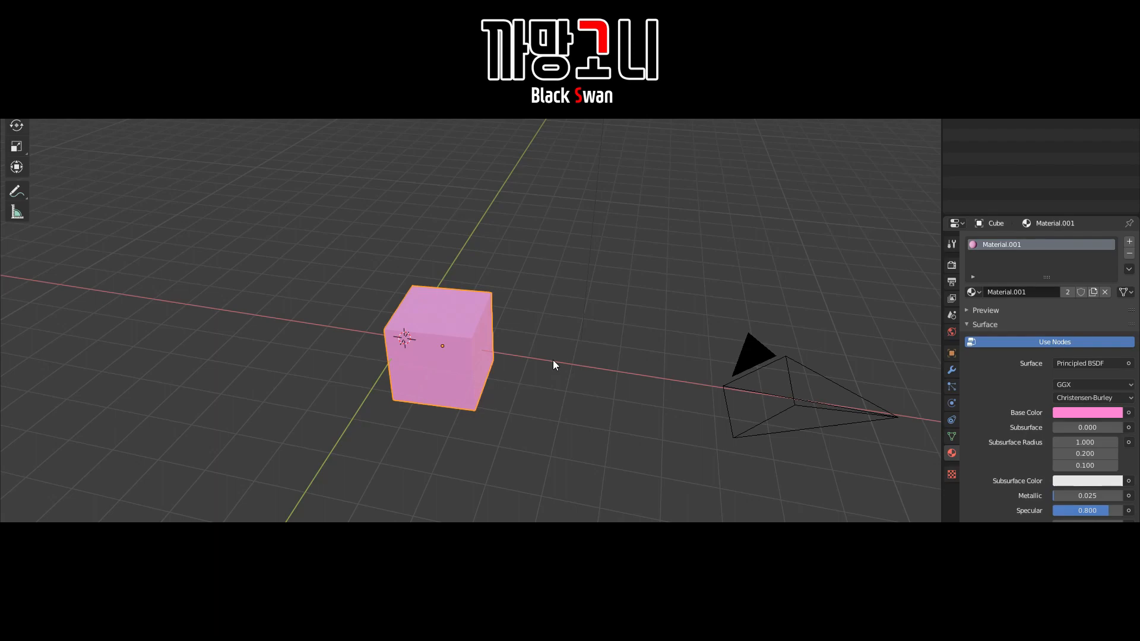
Step: Clear the selection and box-select the pink cube in Object Mode
left_click(553, 359)
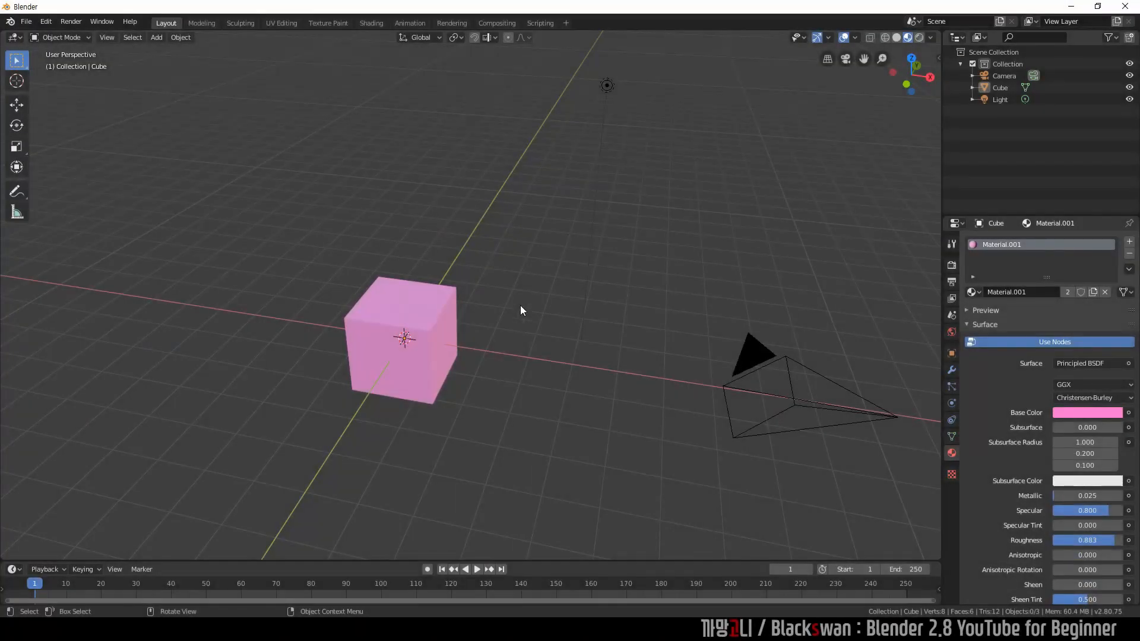
left_click(520, 305)
left_click_drag(295, 238, 497, 435)
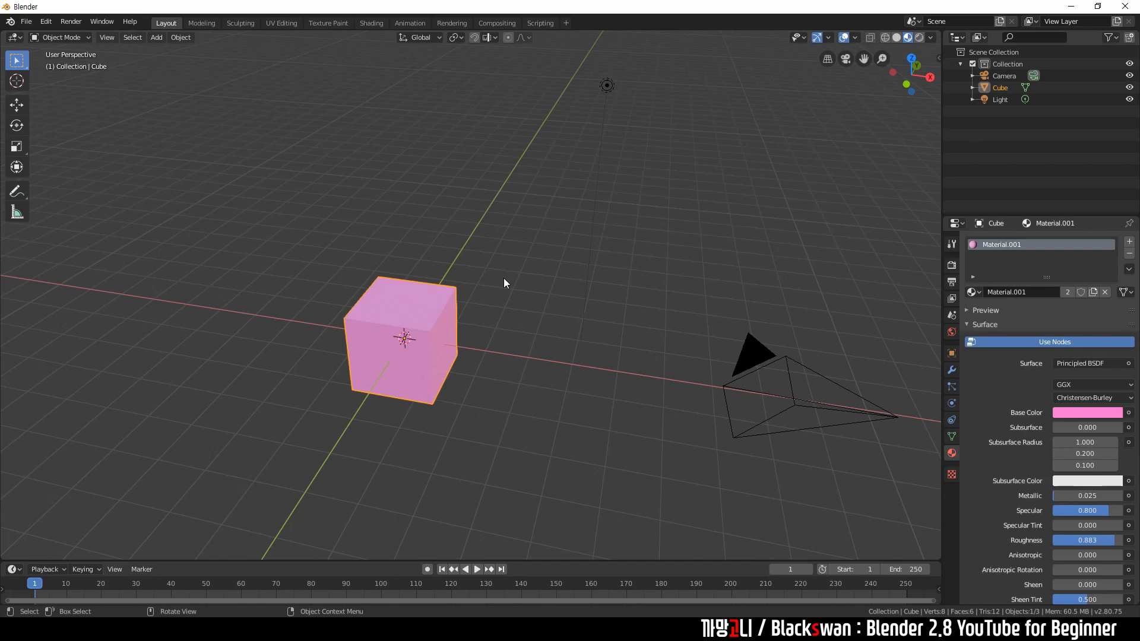
Step: Enter Edit Mode on the cube with vertex selection and box-select the two vertices on one side of its top face
key("Tab")
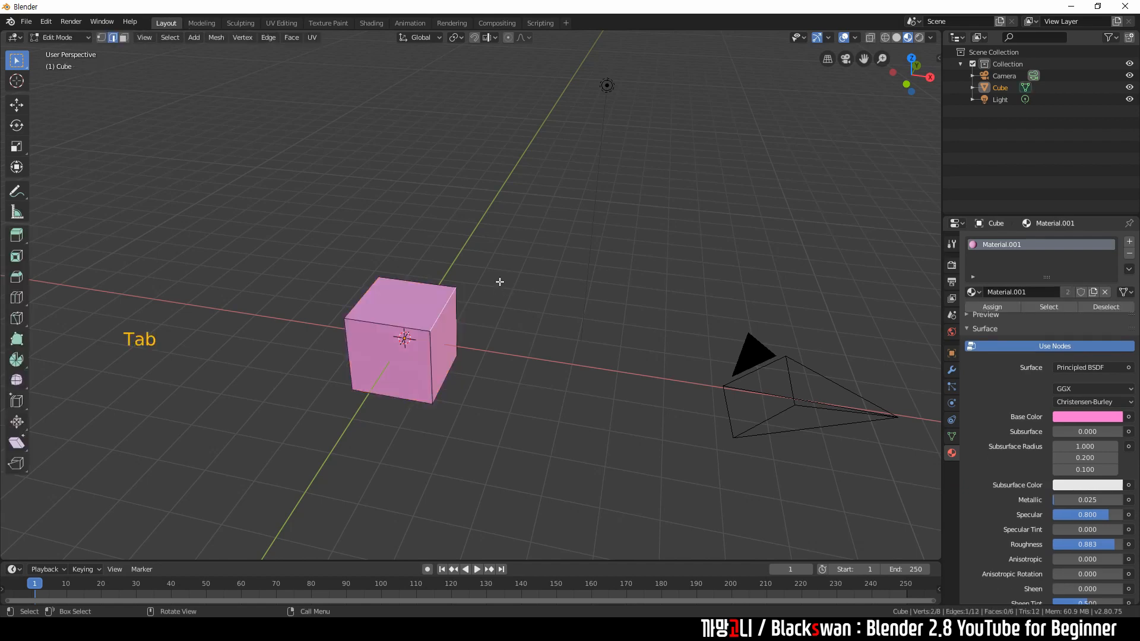
key("1")
left_click_drag(372, 268, 390, 284)
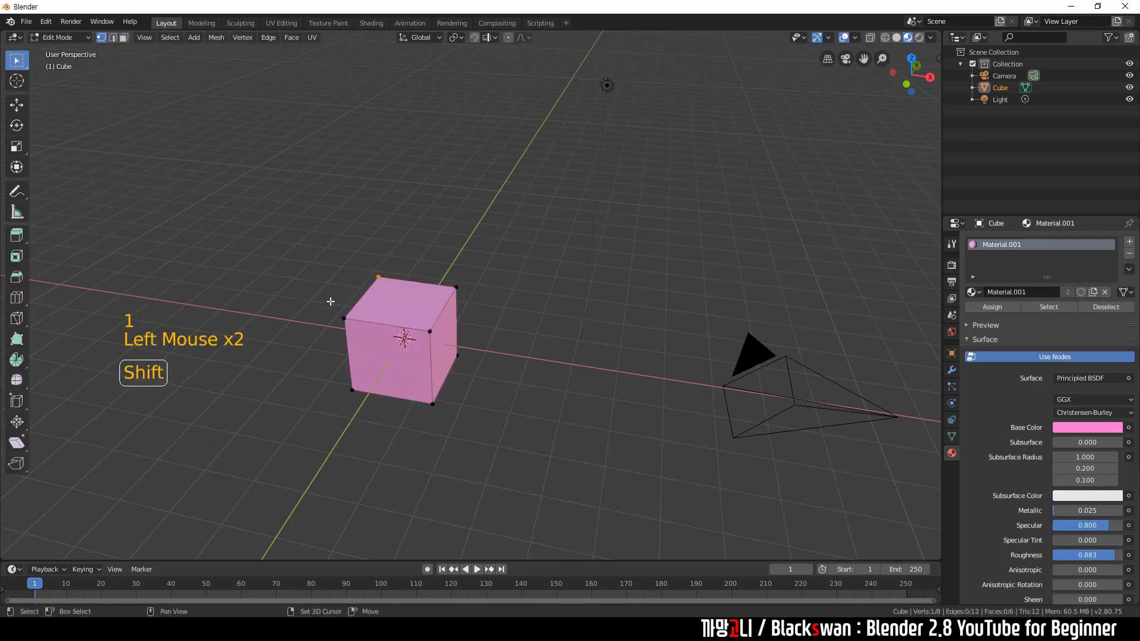
left_click_drag(335, 308, 355, 330, "shift")
left_click_drag(372, 266, 399, 294, "shift")
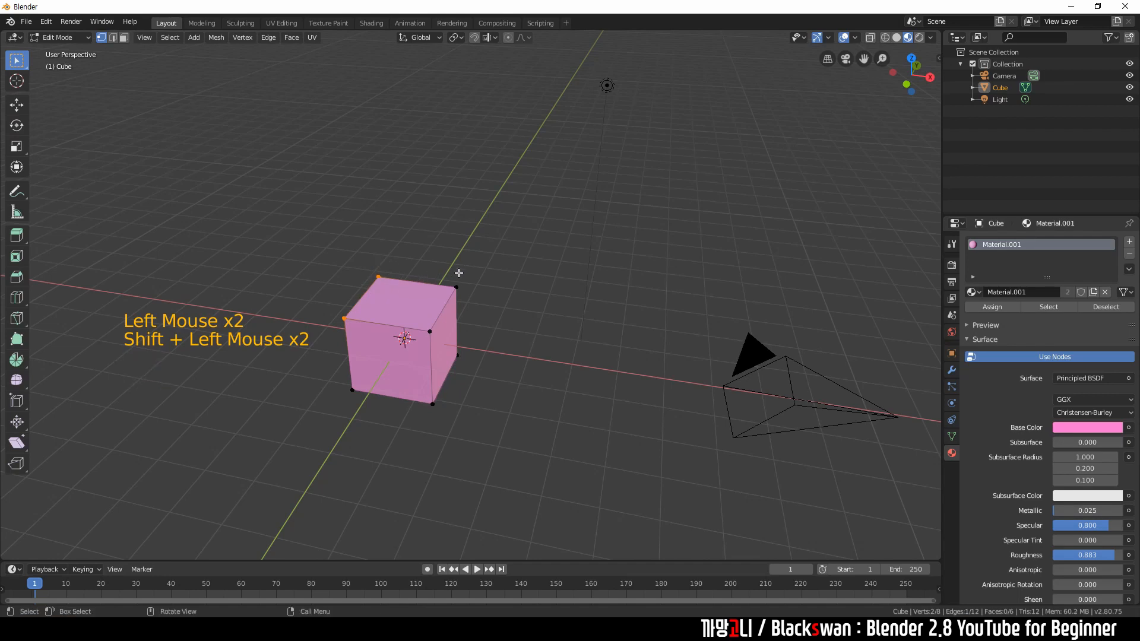
Step: Switch to edge selection and select single edges of the cube's top face one after another
key("2")
left_click(398, 276)
left_click(398, 276)
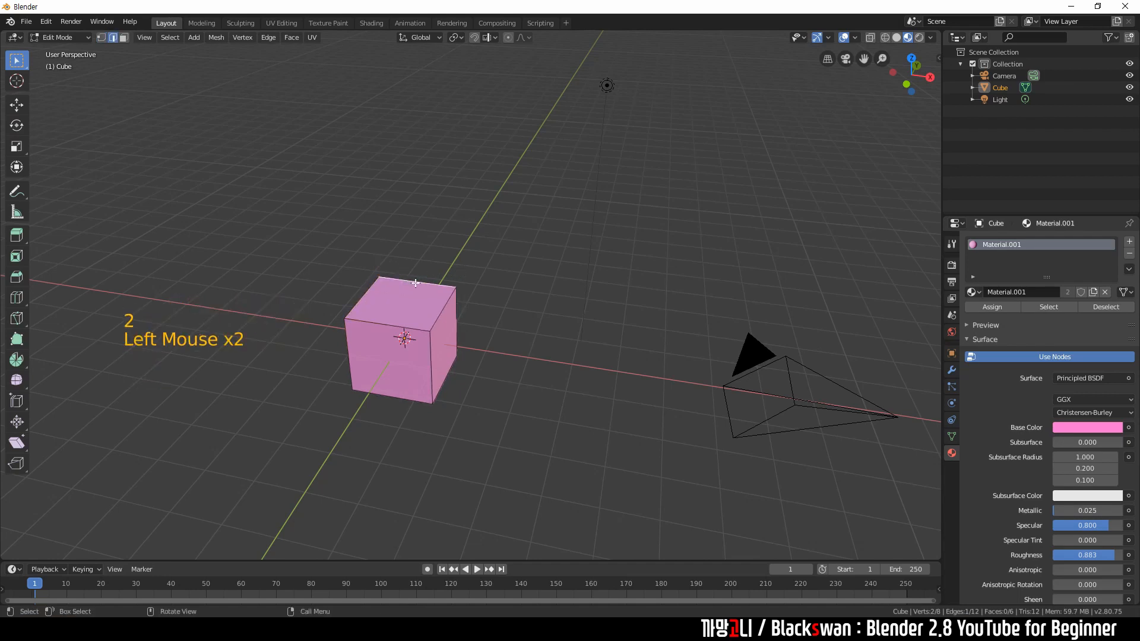
left_click(446, 306)
left_click(429, 345)
left_click(419, 327)
left_click(432, 318)
left_click(369, 291)
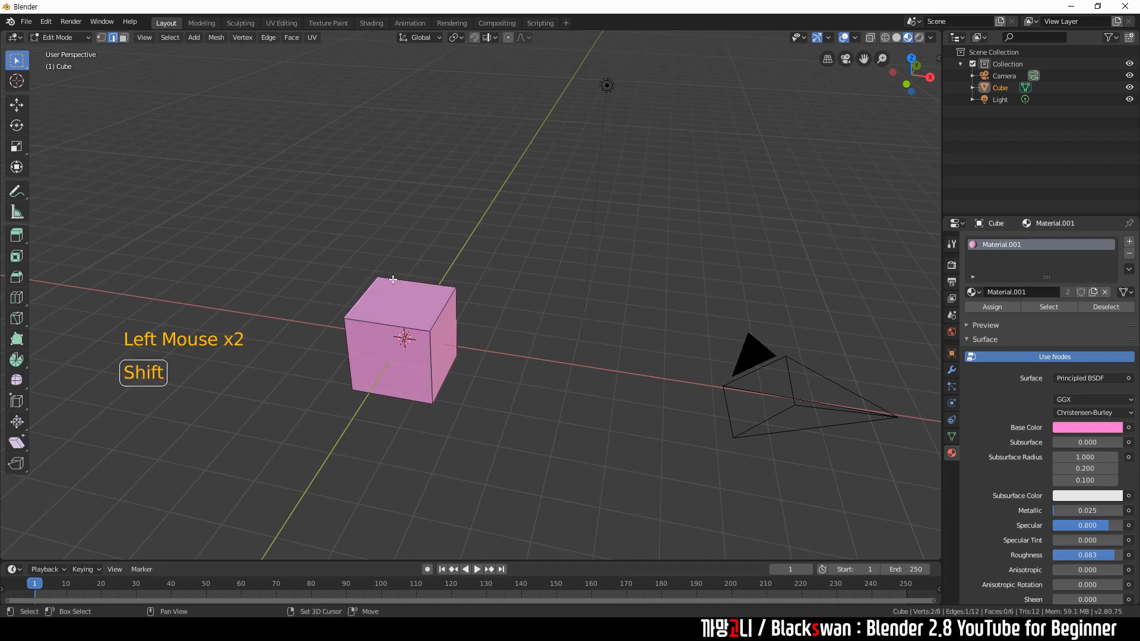
Step: Extend the selection to all four edges of the top face and reselect only its rear edge
left_click(416, 297, "shift")
left_click(419, 325, "shift")
left_click(402, 326, "shift")
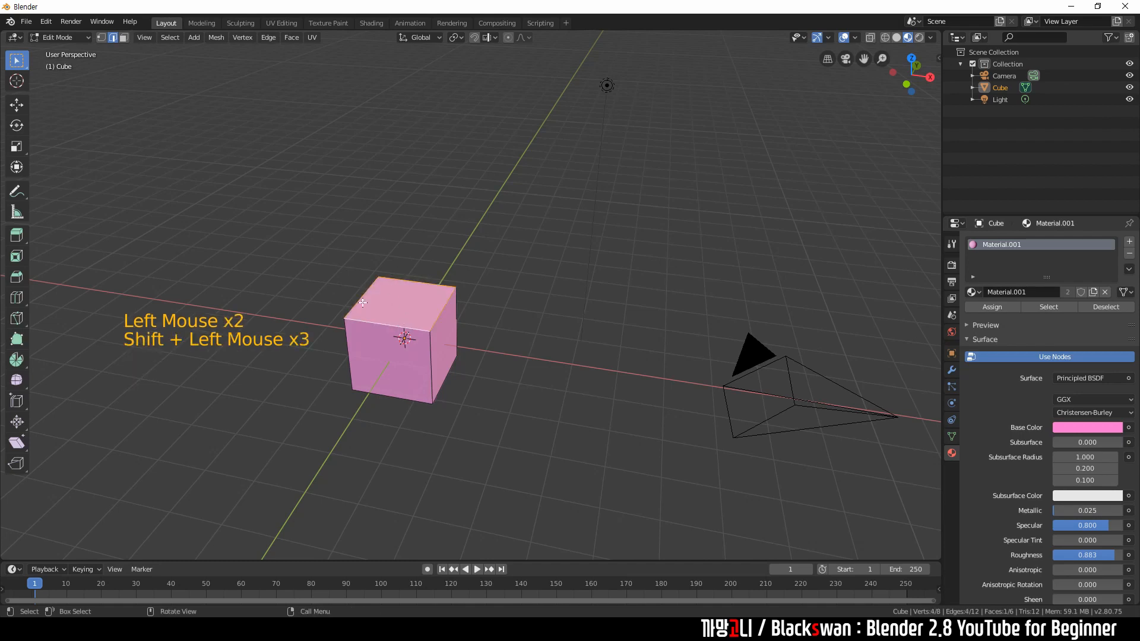
left_click(438, 238)
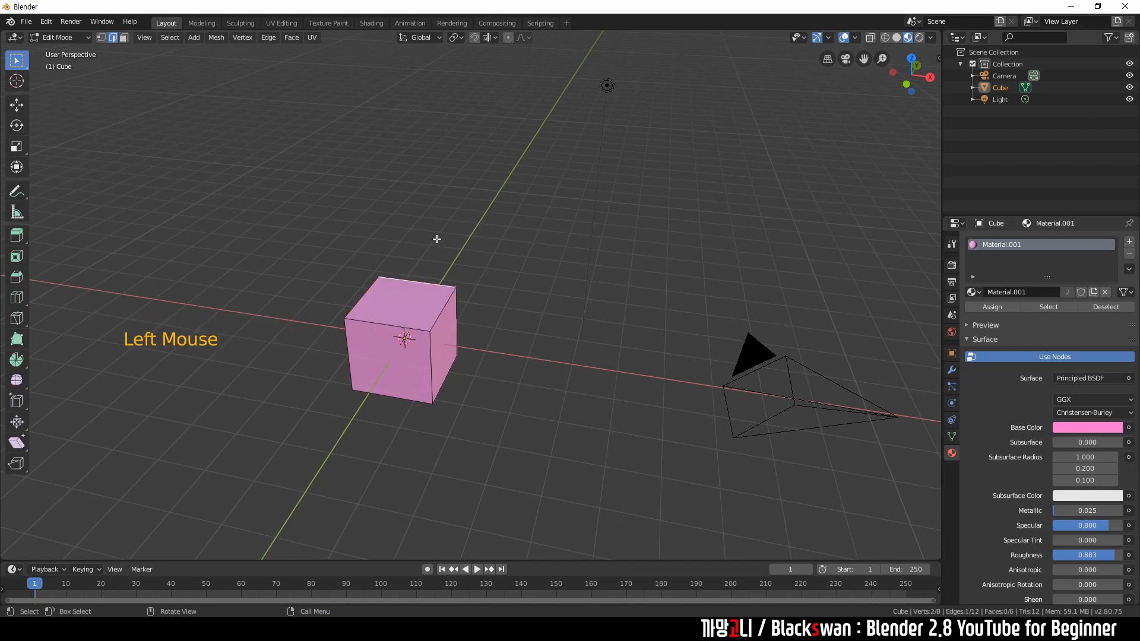
Step: Return to Object Mode and box-select the whole cube
key("Tab")
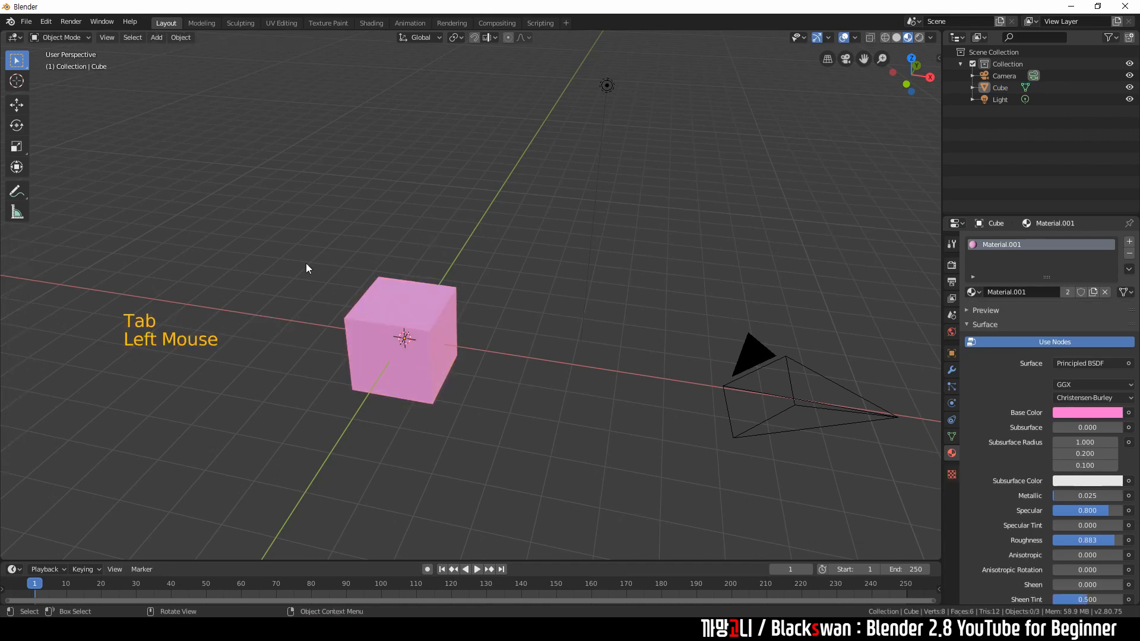
left_click_drag(294, 251, 518, 430)
left_click(518, 425)
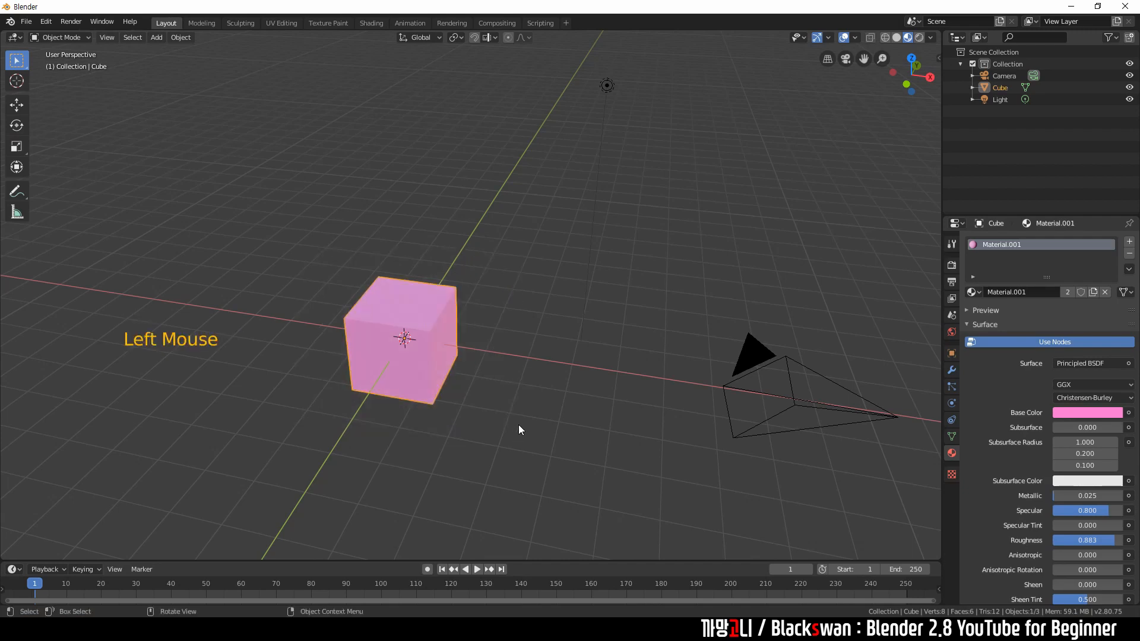
Step: Move the cube a short distance away from the 3D cursor and rotate it freely in the view
left_click(443, 361)
key("g")
left_click(481, 373)
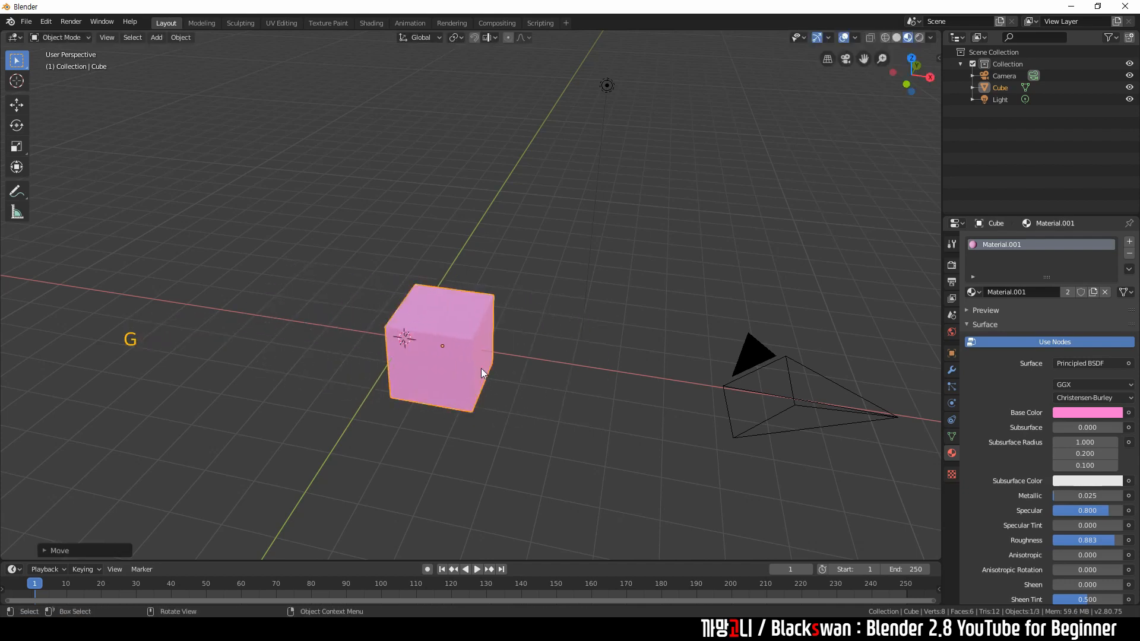
key("r")
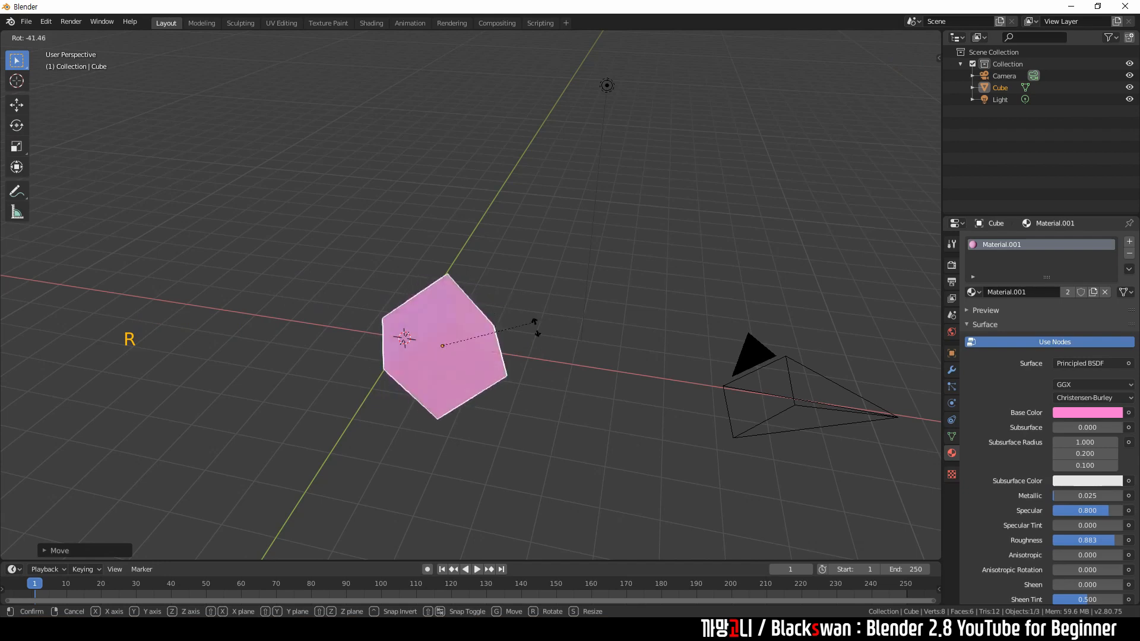
left_click(554, 360)
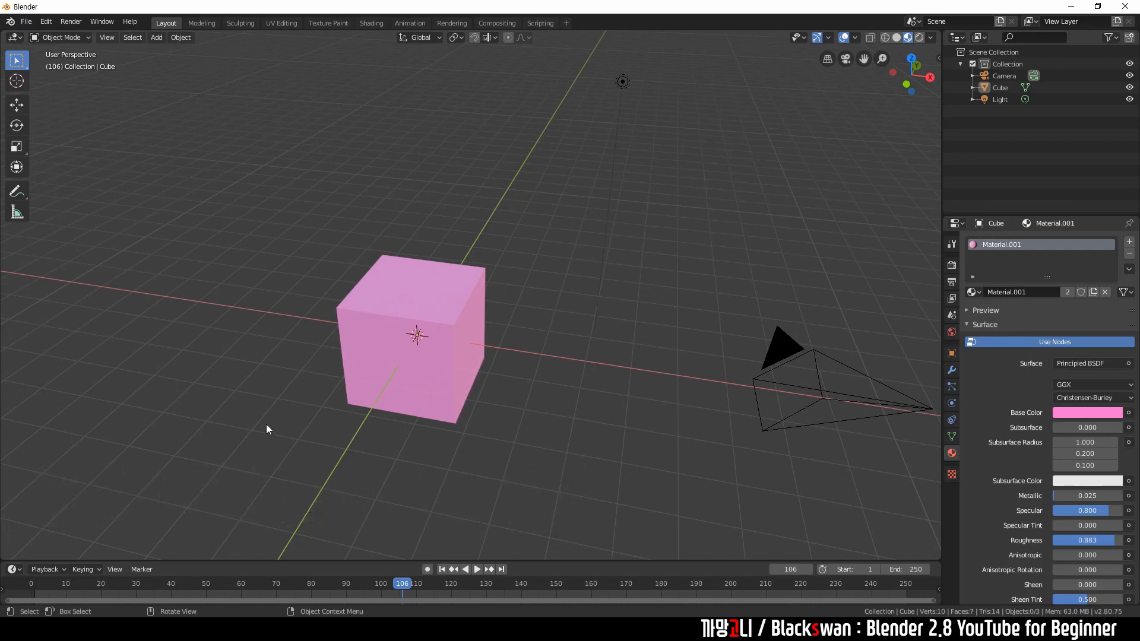
middle_click(265, 476)
left_click(264, 482)
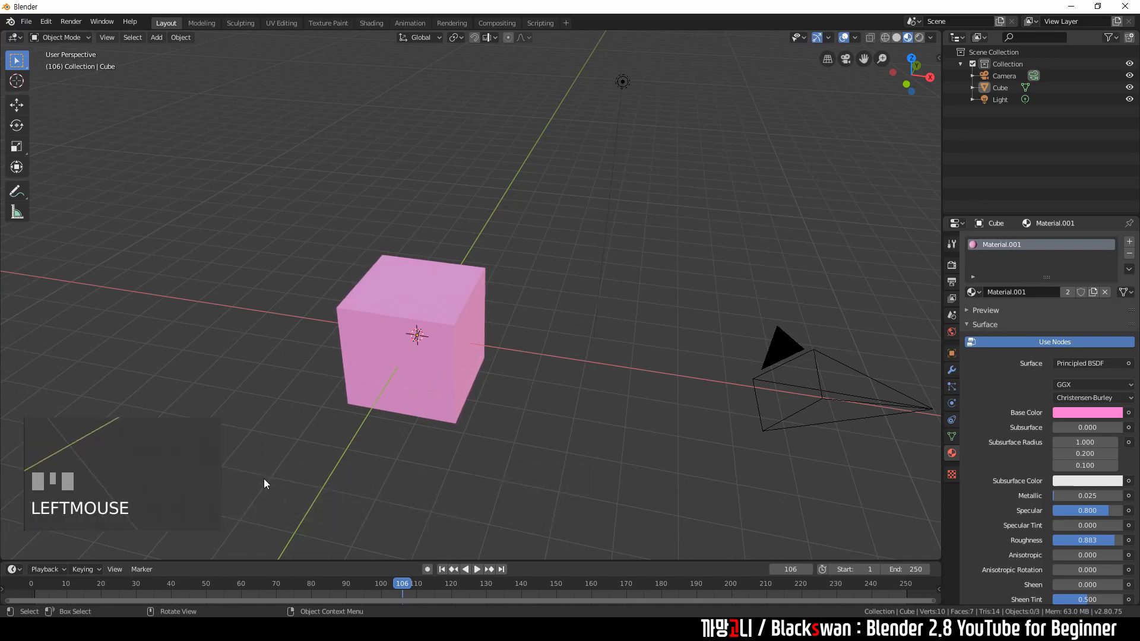
key("Tab")
middle_click(265, 483, "shift")
middle_click(264, 483)
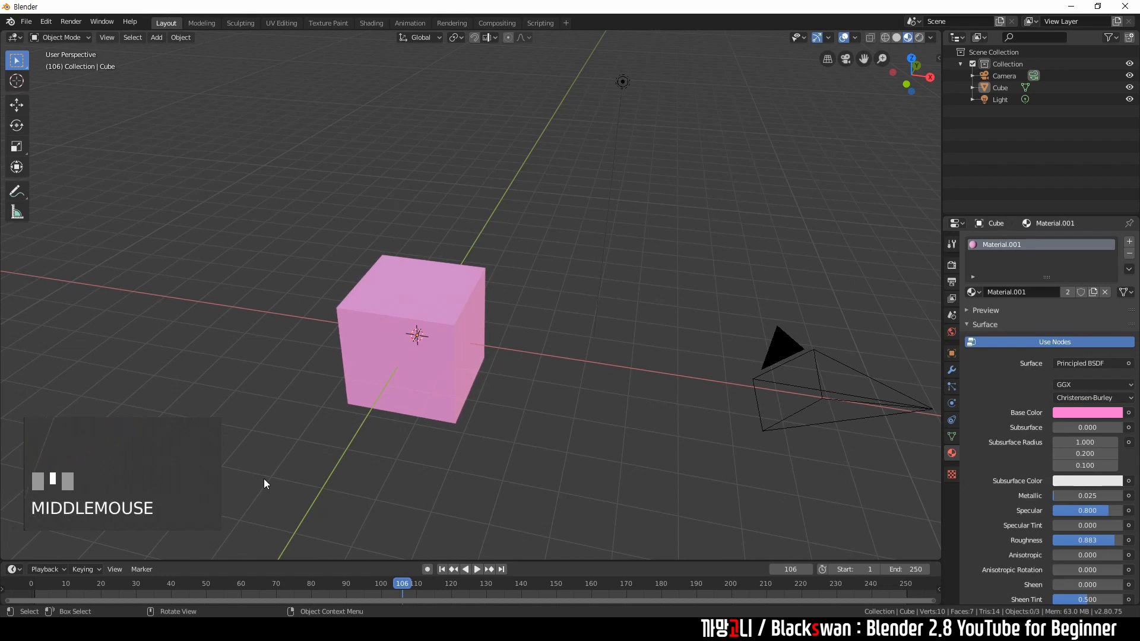
scroll(264, 479, "up", 1)
key("Tab")
middle_click(264, 478, "shift")
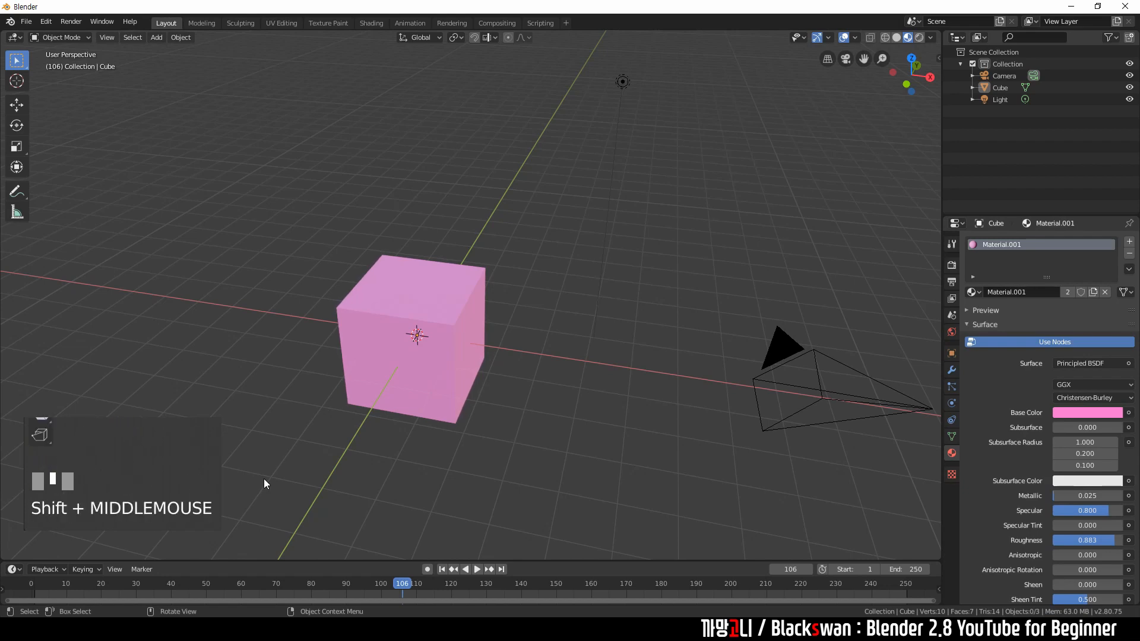
middle_click_drag(406, 370, 450, 364, "shift")
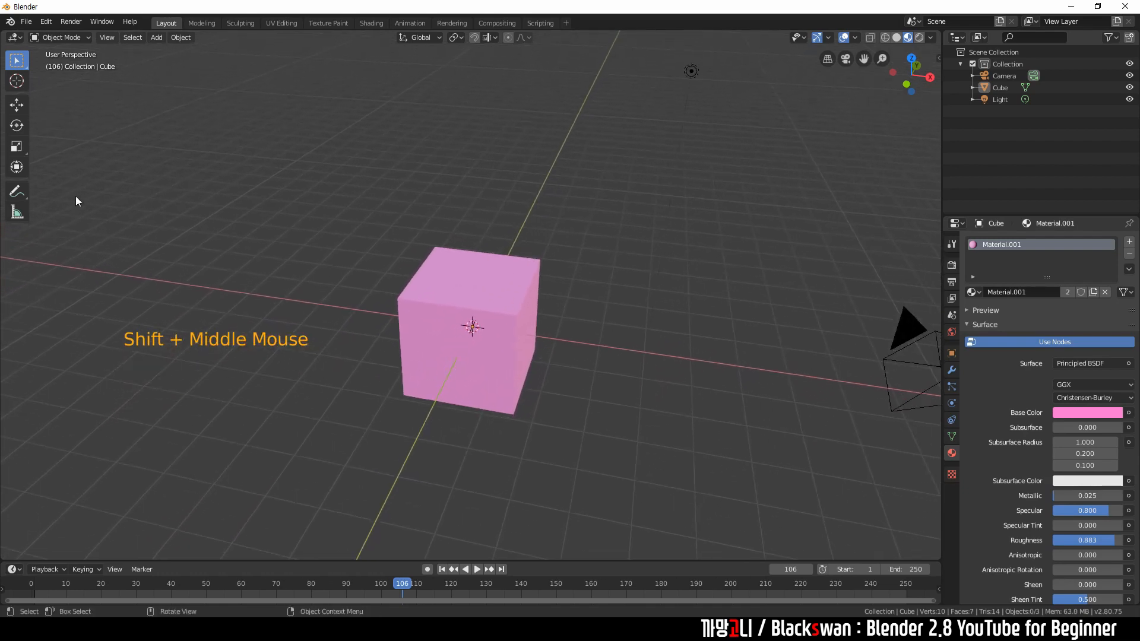
left_click_drag(76, 196, 82, 270)
left_click(323, 398)
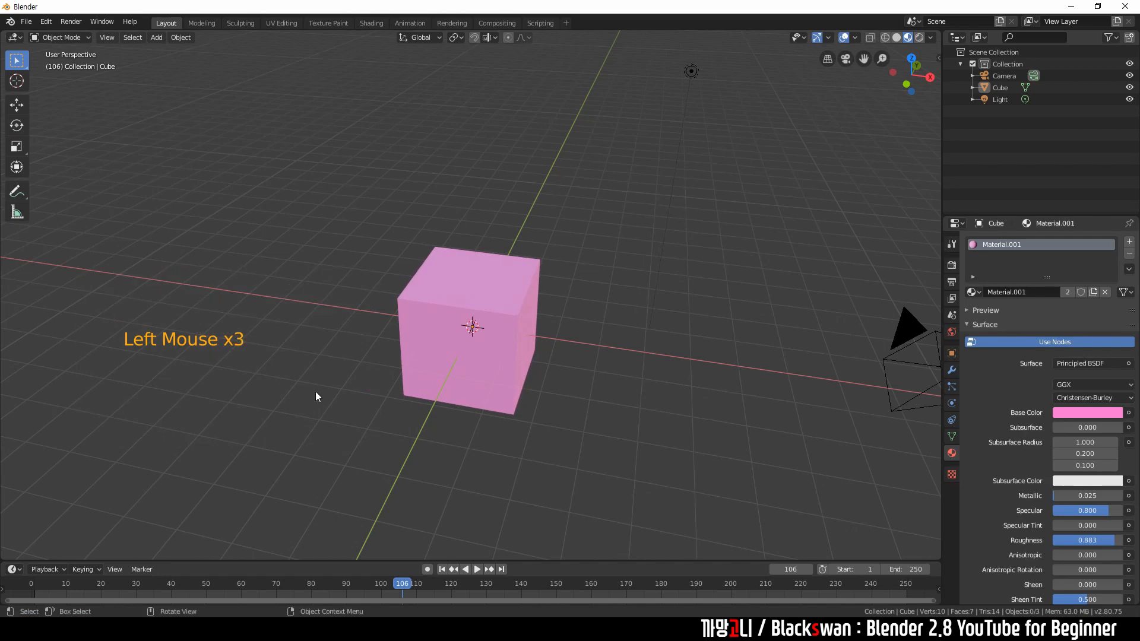
left_click(263, 348, "shift")
middle_click(243, 340, "shift")
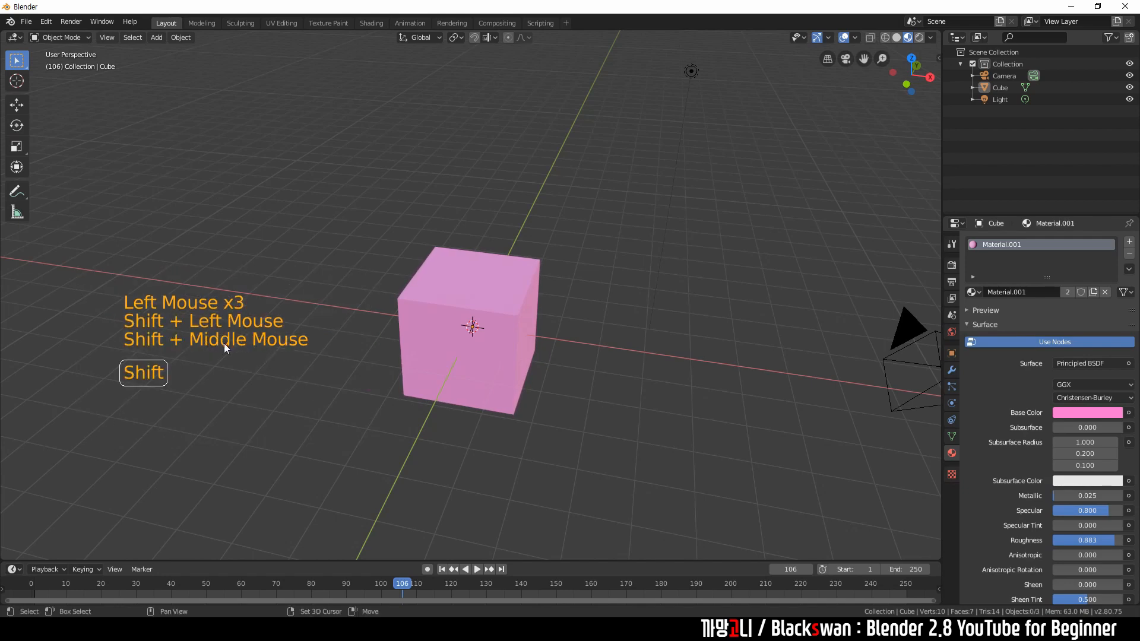
left_click(223, 343, "shift")
middle_click(223, 343, "shift")
left_click(224, 343, "shift")
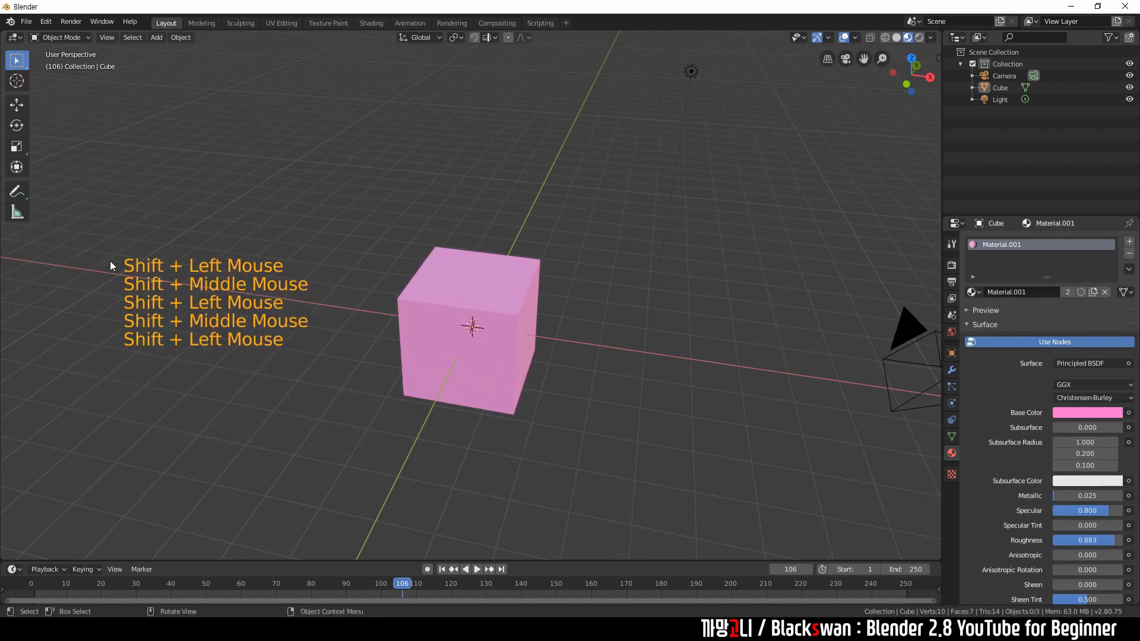
left_click_drag(70, 224, 362, 414)
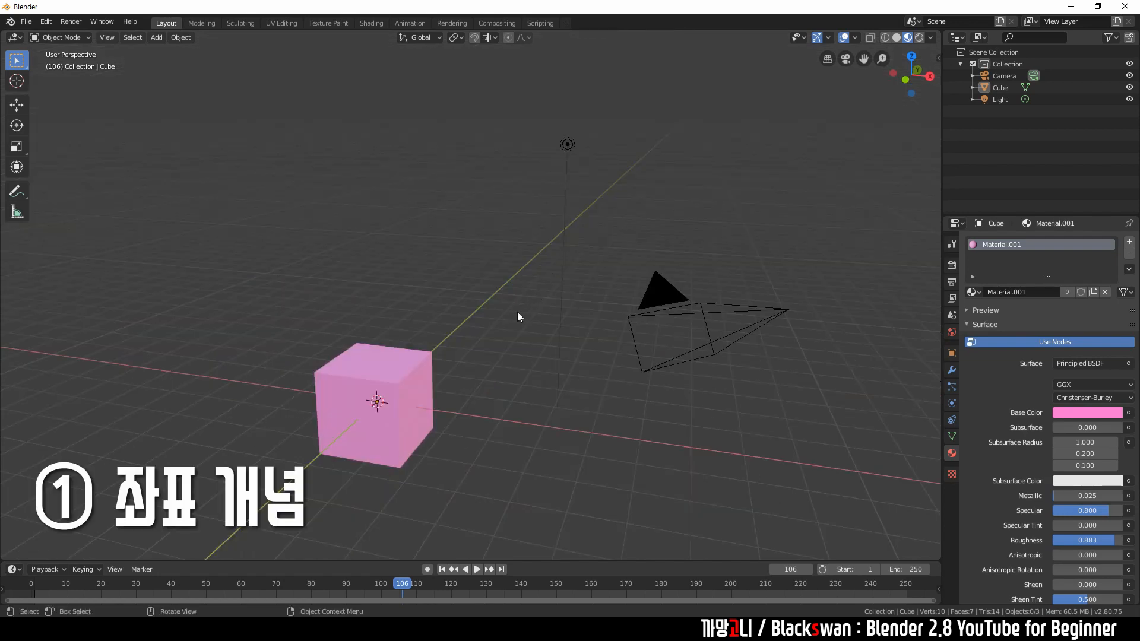
Step: Select the cube and show its location, rotation, scale and dimension values beside the 3D view
left_click(502, 378)
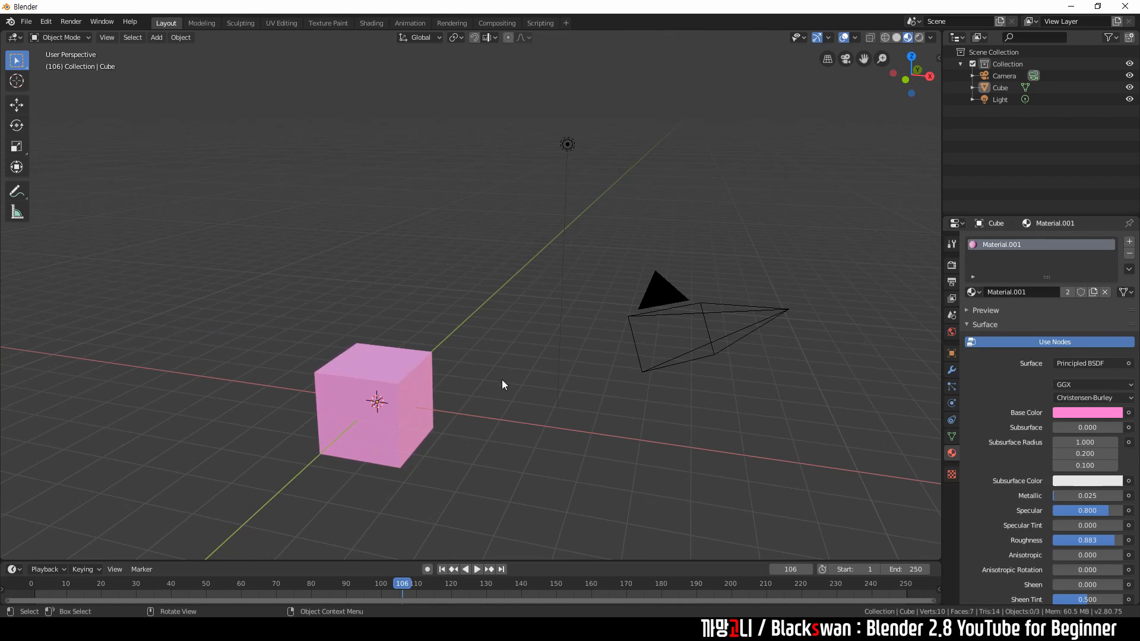
left_click(414, 408)
left_click(939, 59)
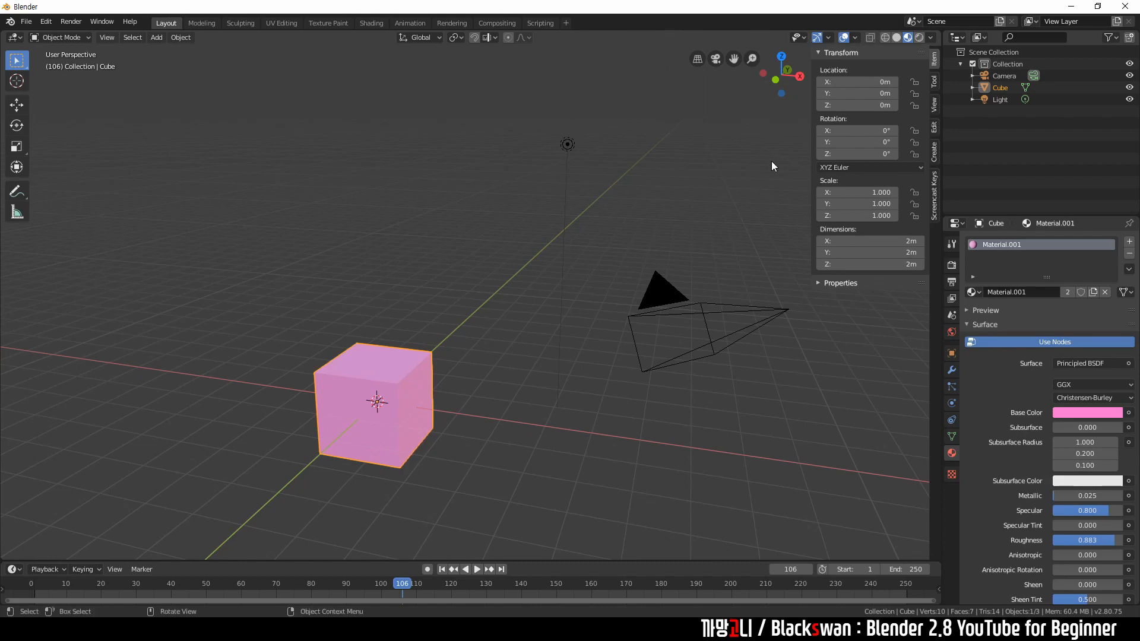
key("n")
key("n")
key("n")
key("n")
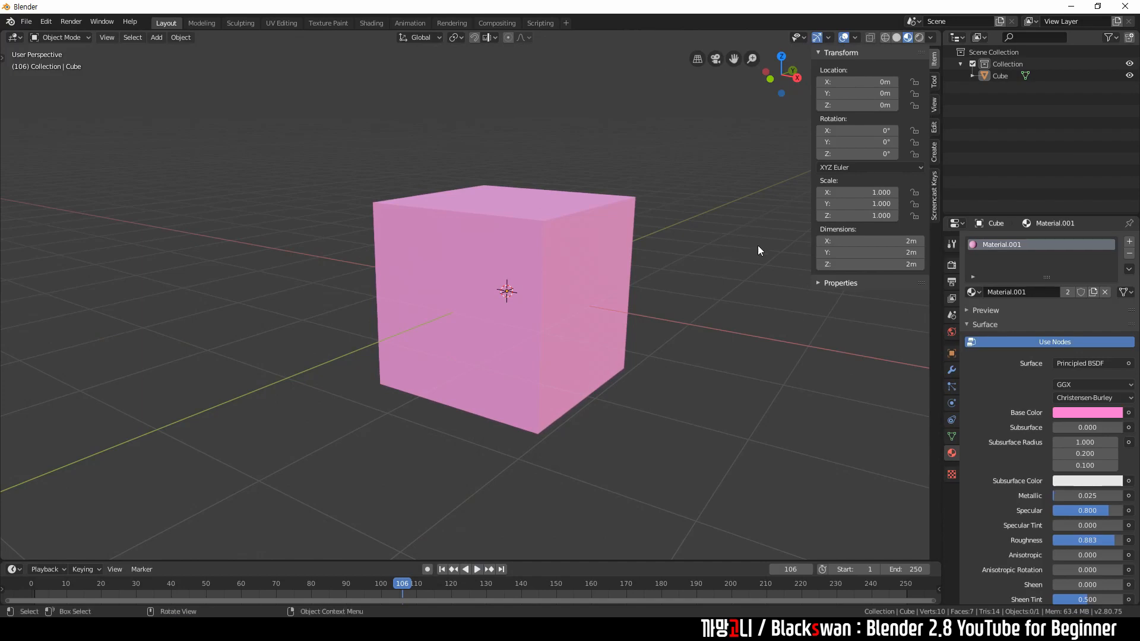
left_click(514, 319)
left_click(514, 316)
middle_click_drag(547, 269, 517, 279, "shift")
left_click(724, 219)
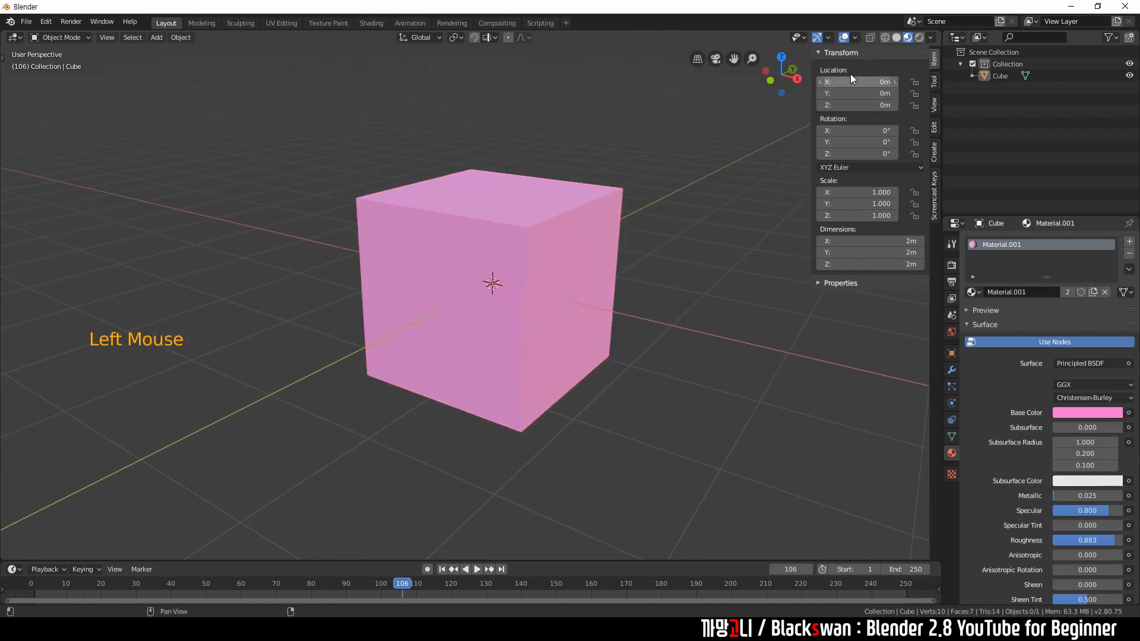
left_click(693, 230)
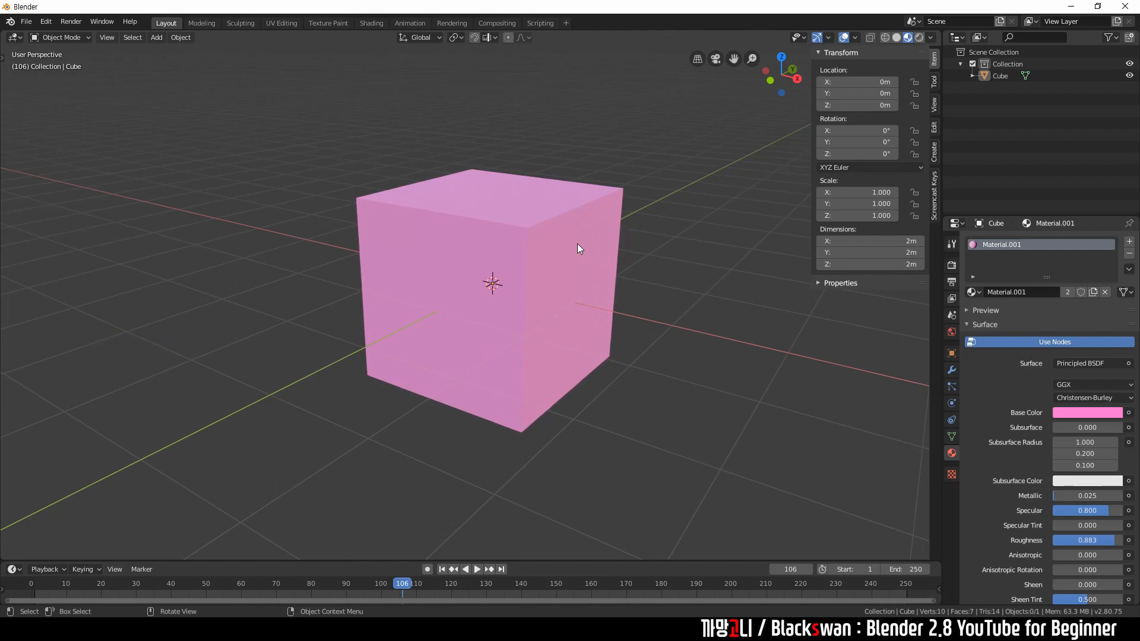
left_click(580, 144)
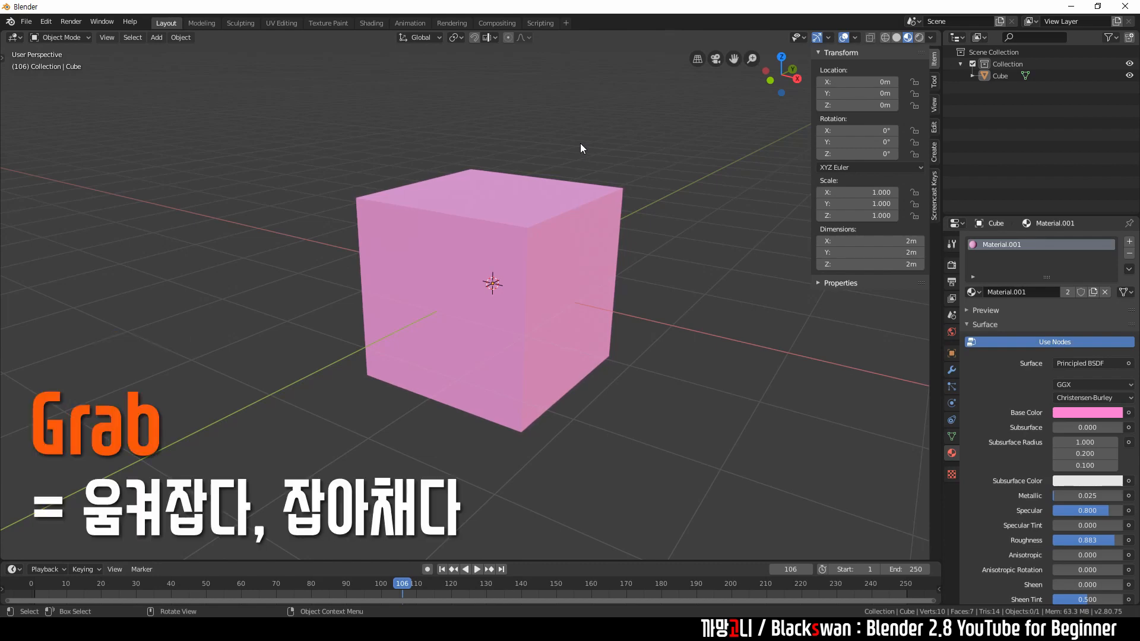
left_click(579, 144)
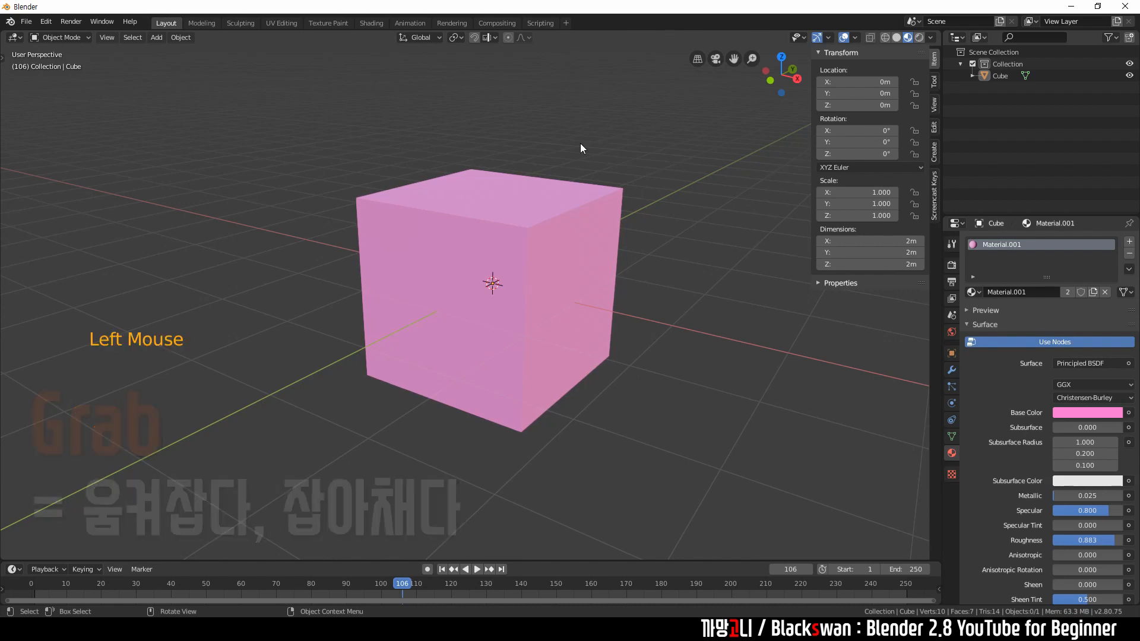
Step: Select the cube and grab it freely in two moves to about X 1.2 m, Y 1.15 m, Z 0.66 m
left_click(540, 242)
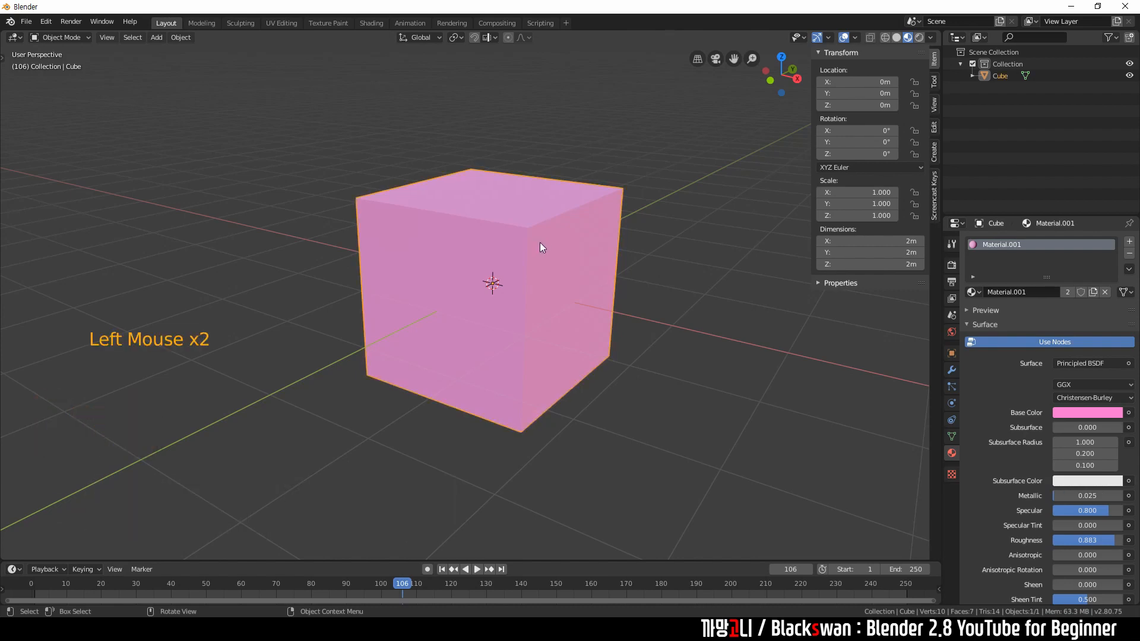
key("g")
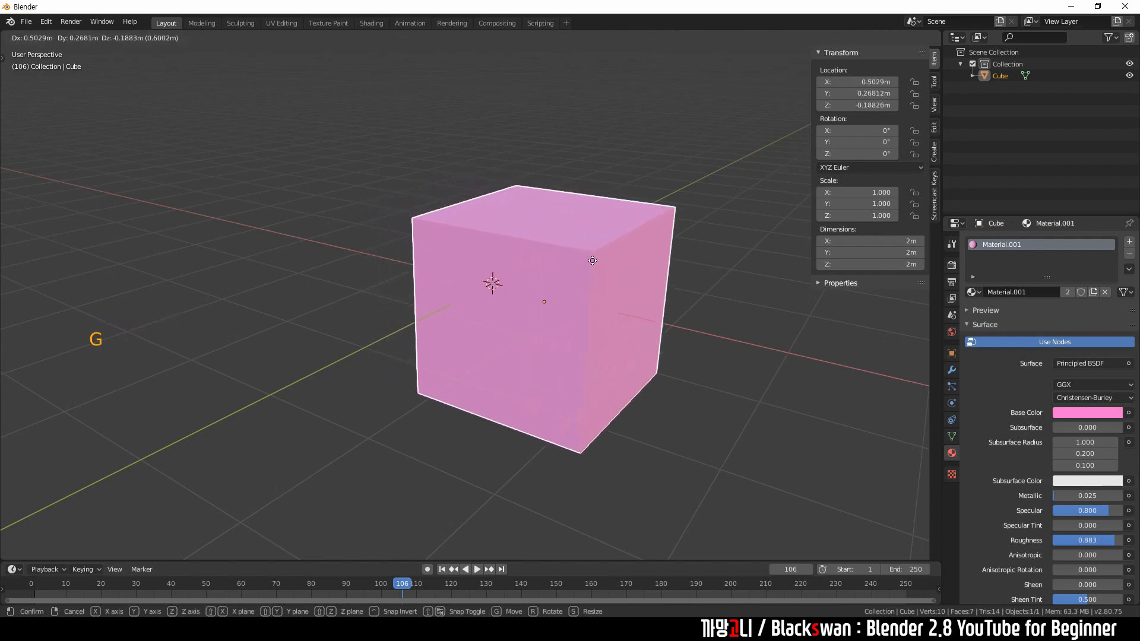
left_click(600, 265)
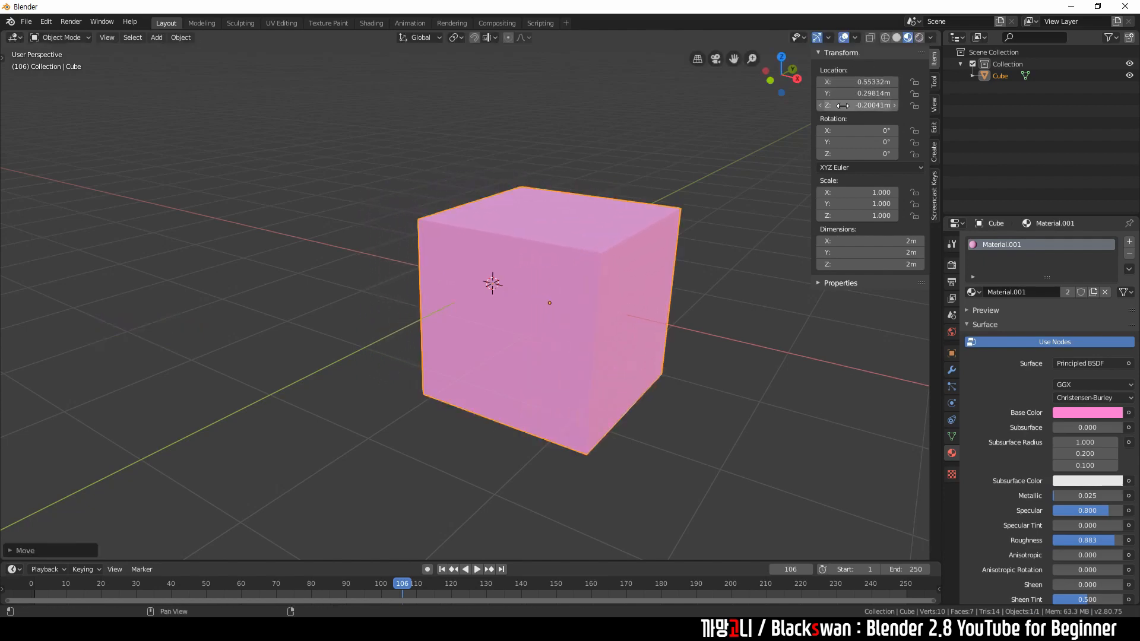
key("g")
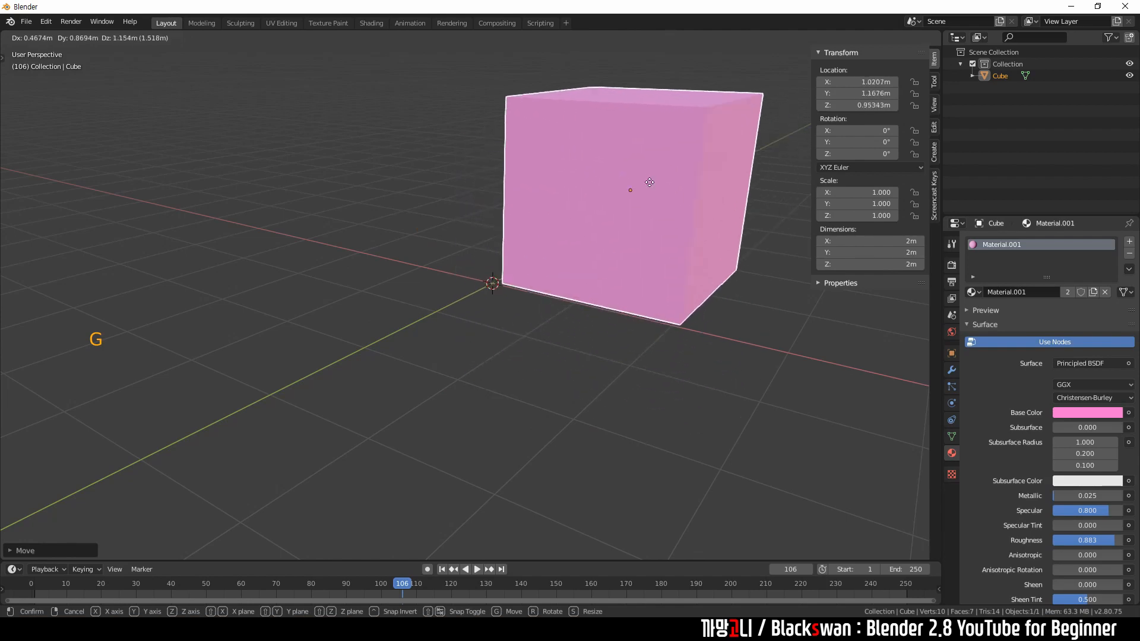
left_click(682, 215)
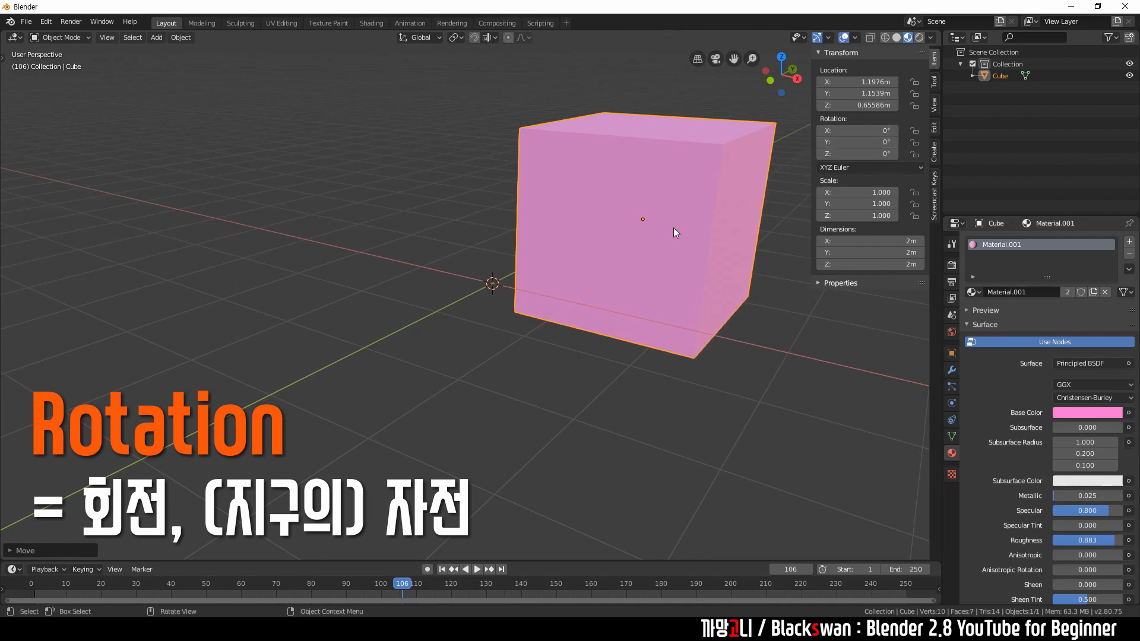
Step: Rotate the cube freely twice to about X 180°, Y -67°, Z -109° and deselect it
key("r")
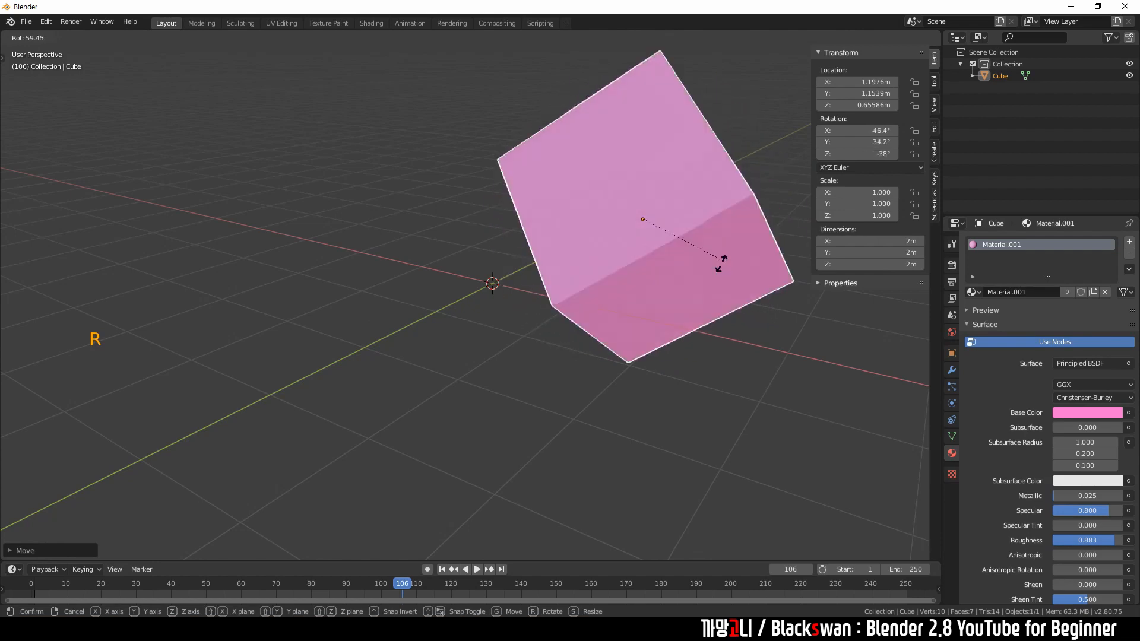
left_click(772, 193)
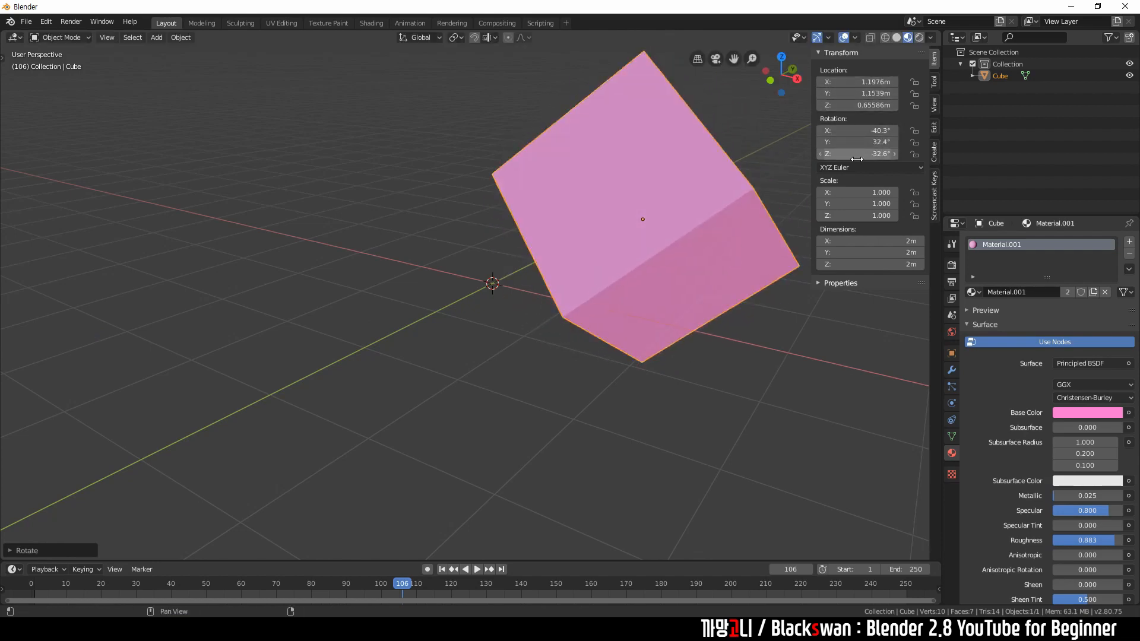
key("r")
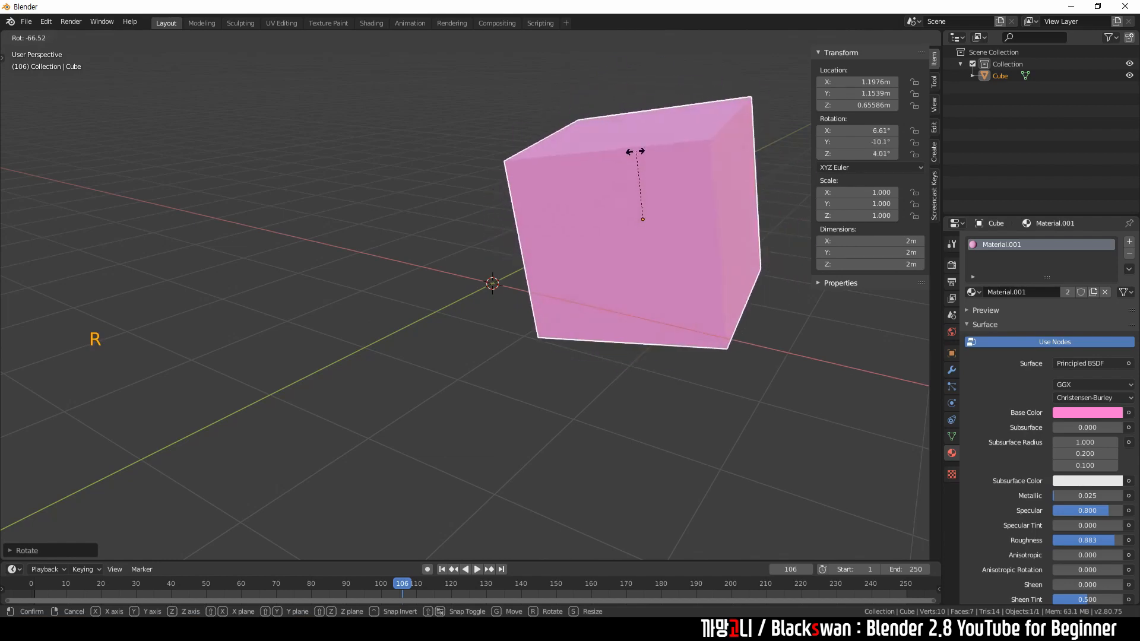
left_click(618, 238)
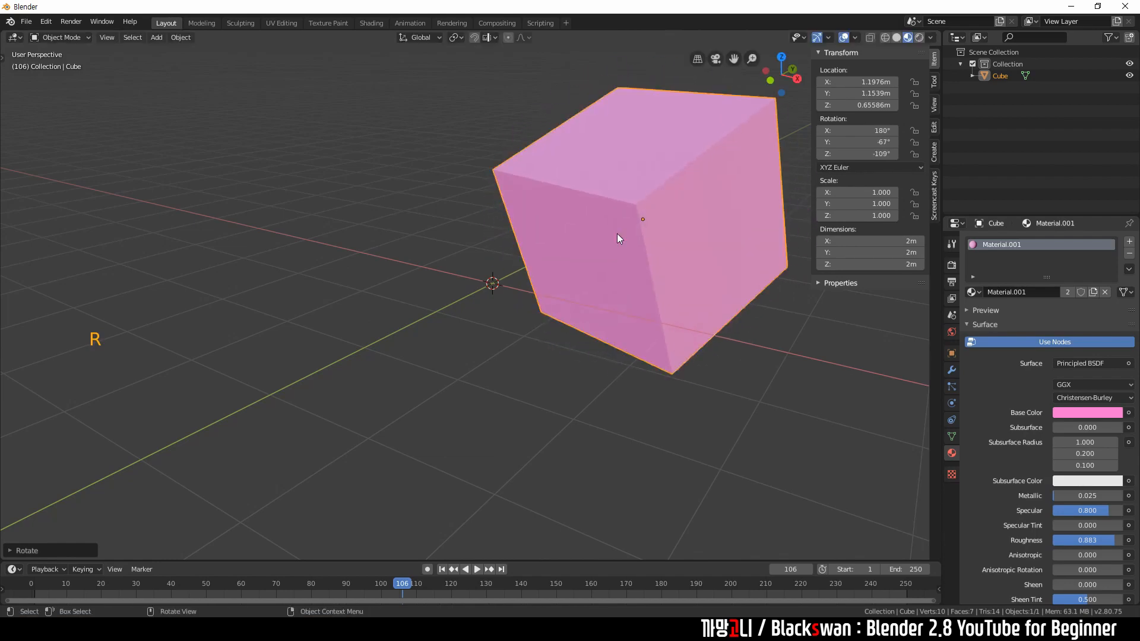
left_click(515, 341)
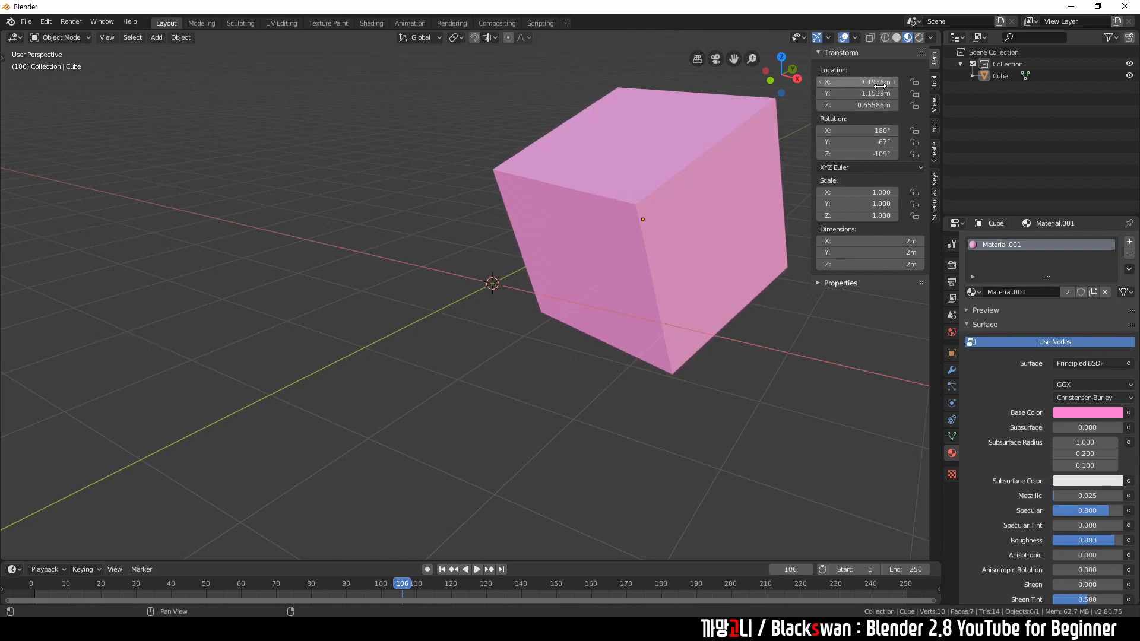
Step: Select the cube and grab it freely in two moves back to approximately the world origin
left_click(763, 368)
middle_click_drag(627, 342, 589, 410, "shift")
left_click(754, 358)
left_click(650, 290)
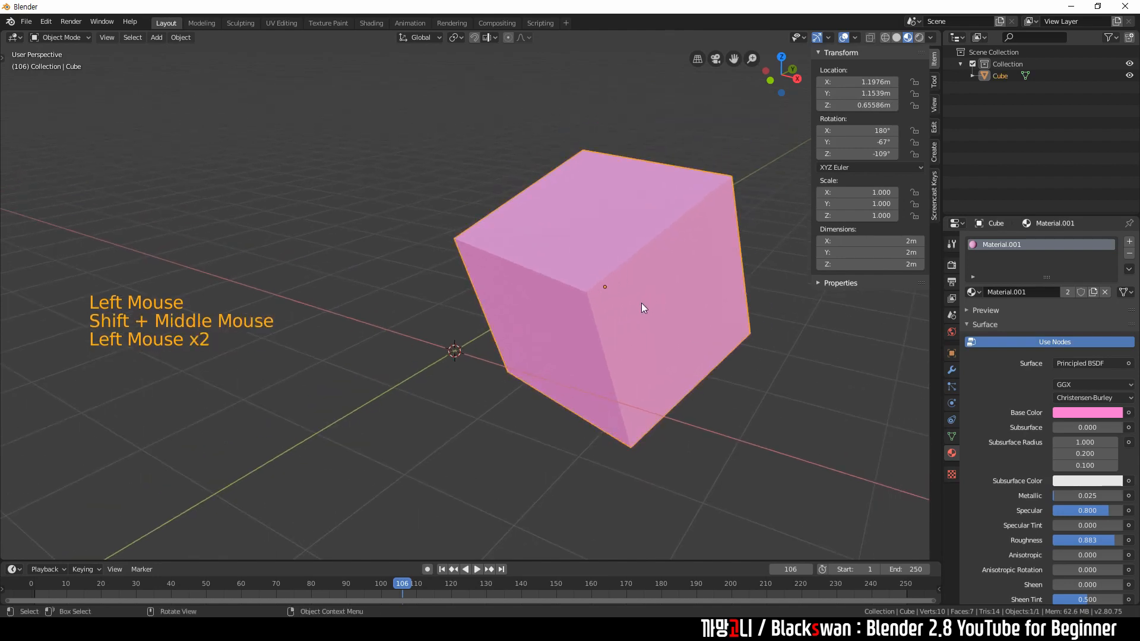
key("g")
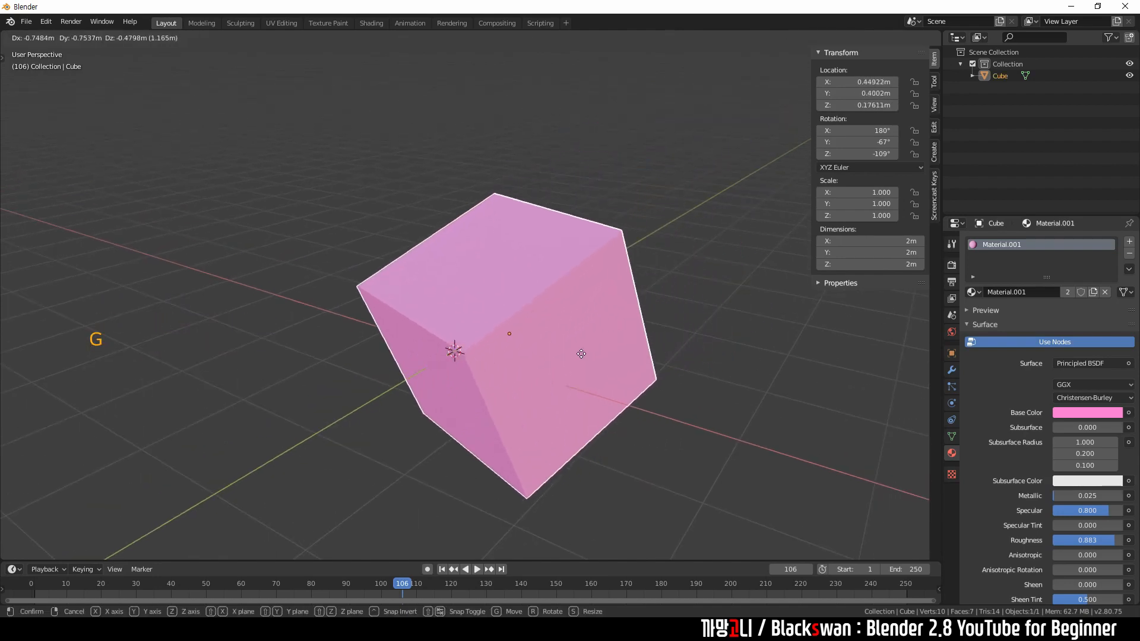
left_click(531, 370)
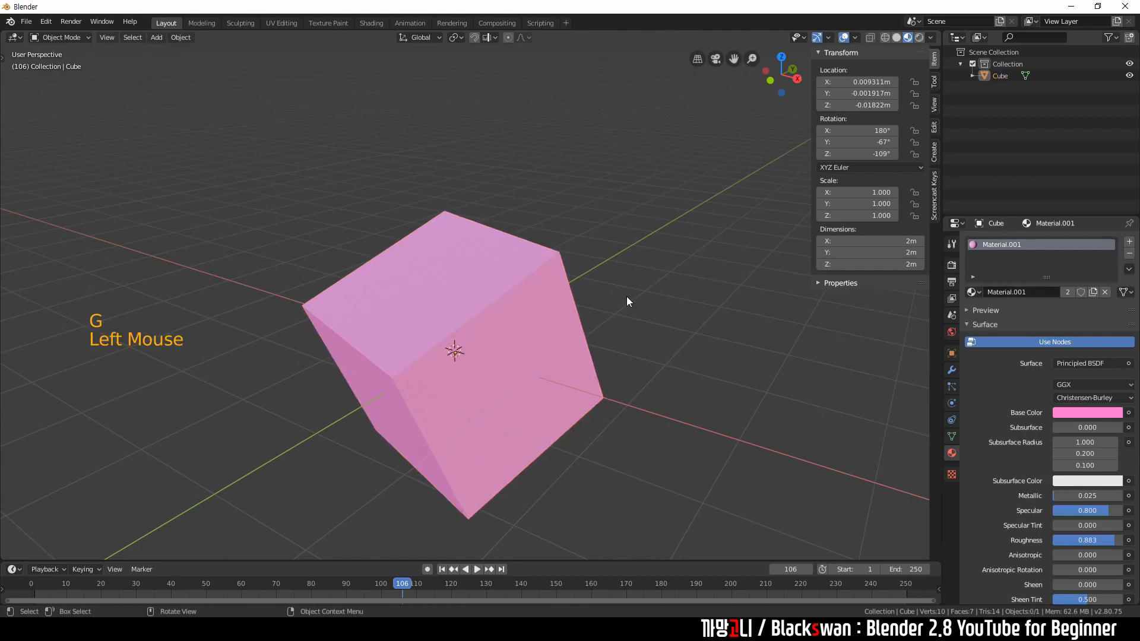
left_click(484, 340)
key("g")
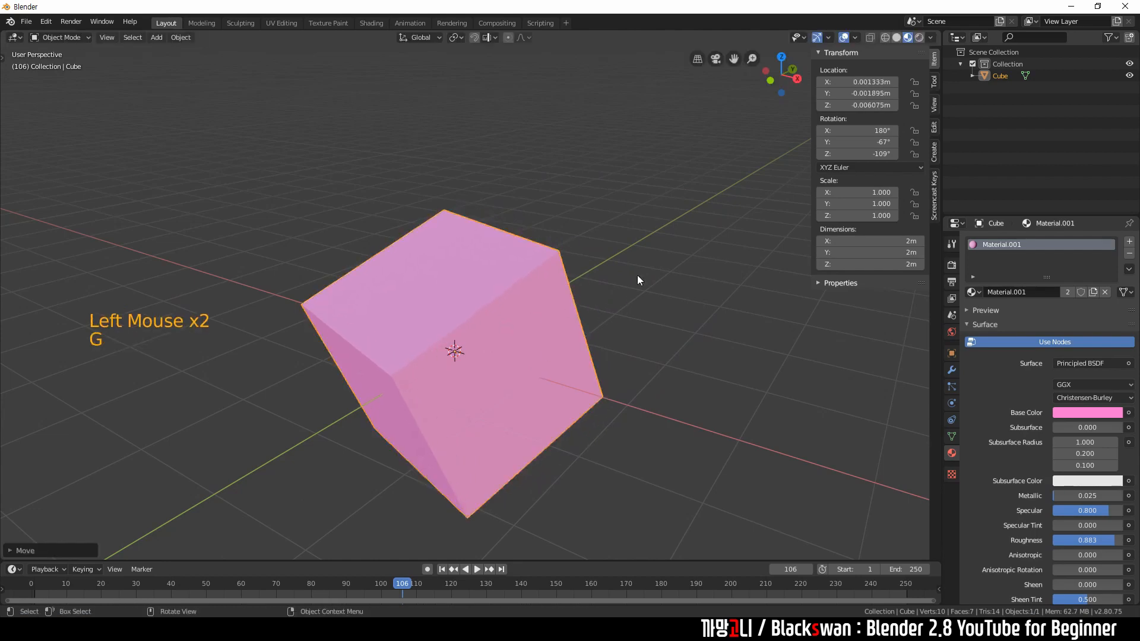
Step: Rotate the cube freely twice to about X 84.4°, Y -76.5°, Z -27.4°
key("r")
left_click(708, 344)
key("r")
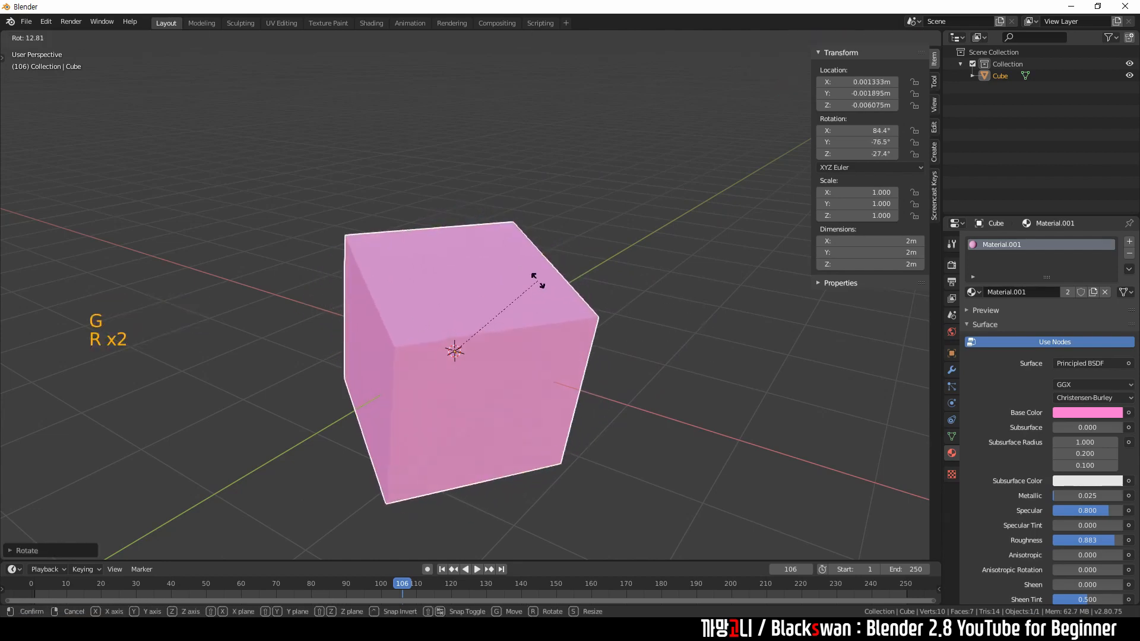
left_click(538, 283)
Step: Grab the cube near the origin from another viewing angle and rotate it freely to about X 185°, Y -83.7°, Z -128°
middle_click_drag(538, 382, 590, 353)
key("g")
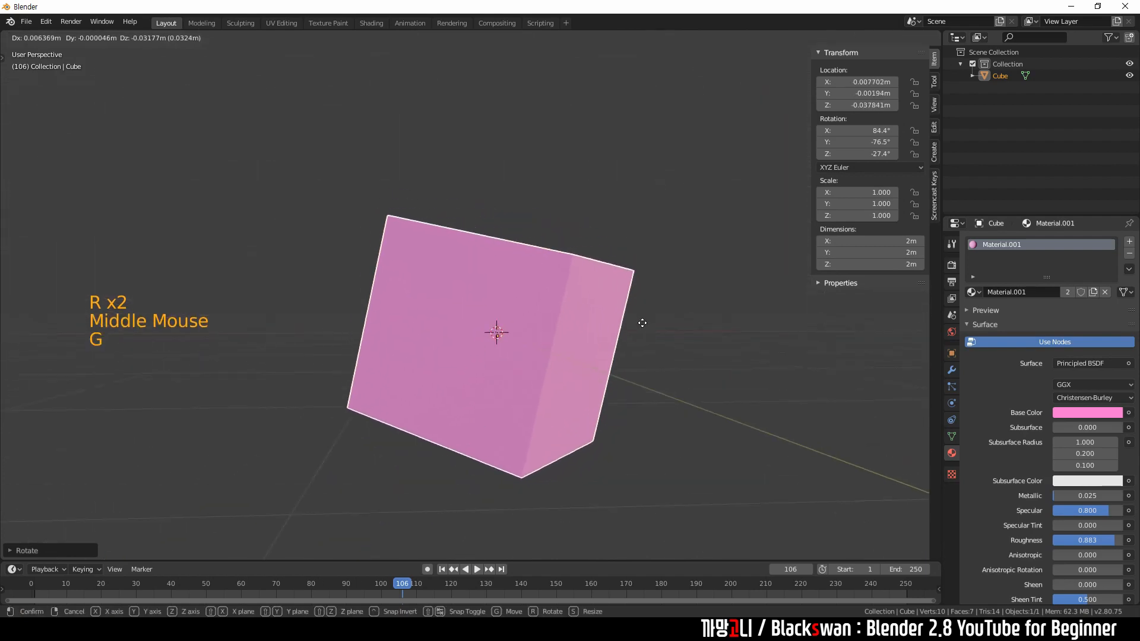
left_click(642, 324)
key("r")
left_click(683, 265)
key("g")
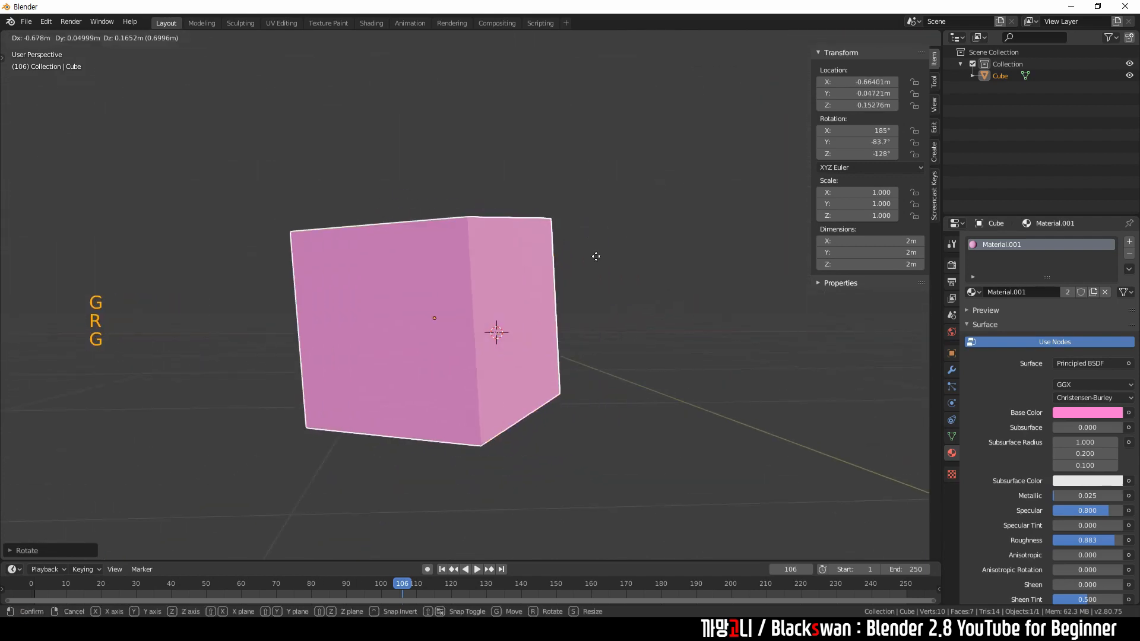
left_click(682, 265)
middle_click_drag(682, 264, 647, 293)
left_click(647, 293)
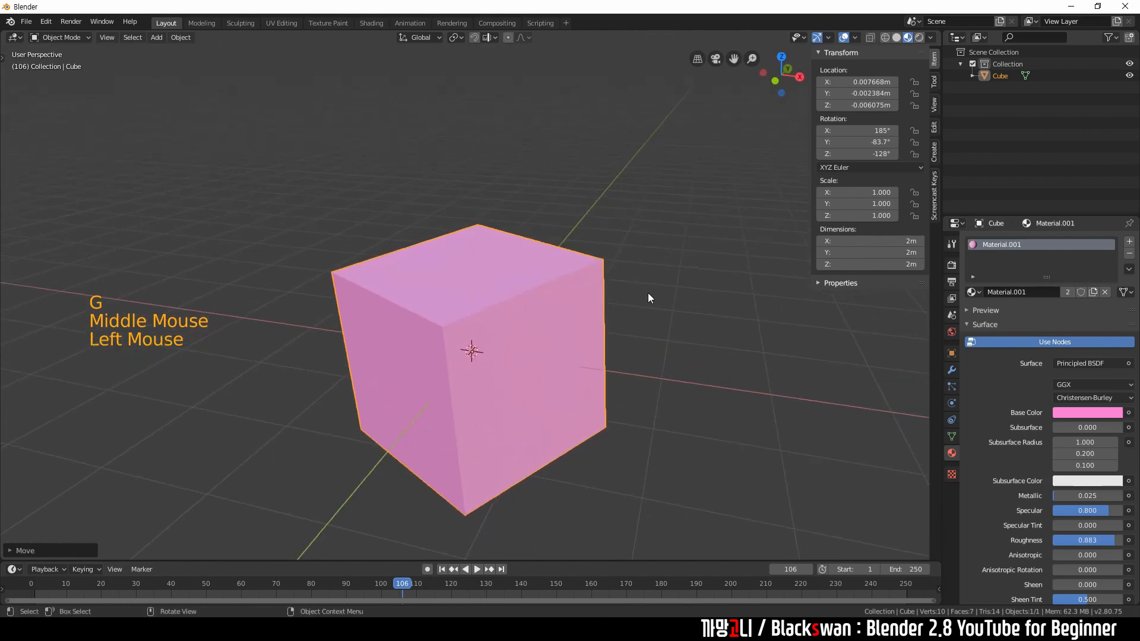
Step: Deselect the cube and set its X, Y and Z location values to exactly 0 m
scroll(607, 412, "down", 2)
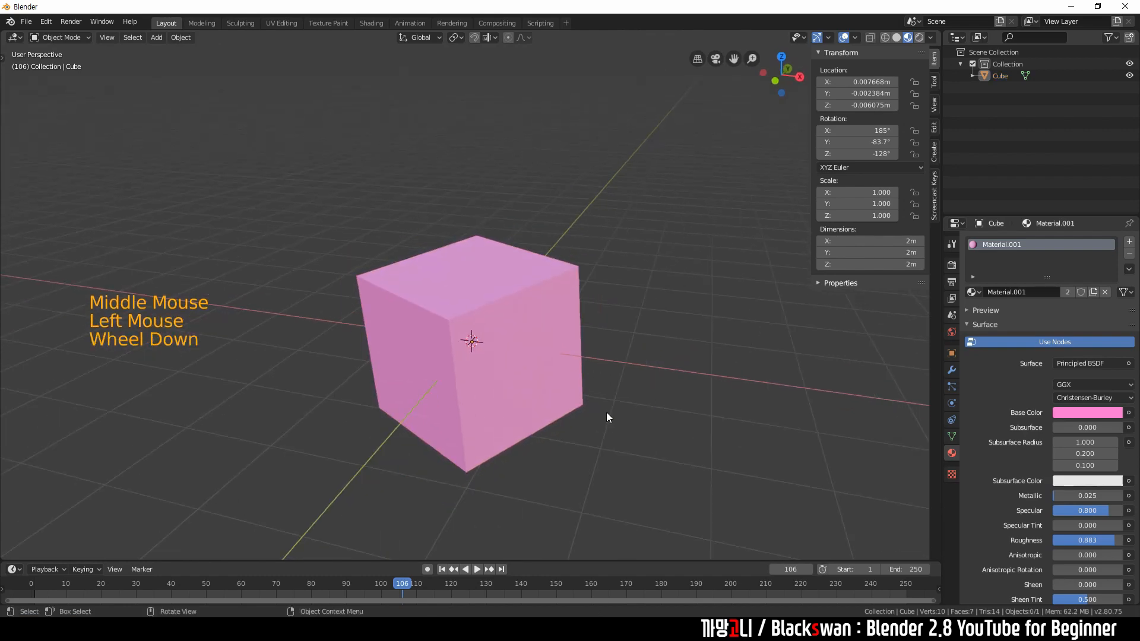
left_click(636, 391)
left_click(629, 288)
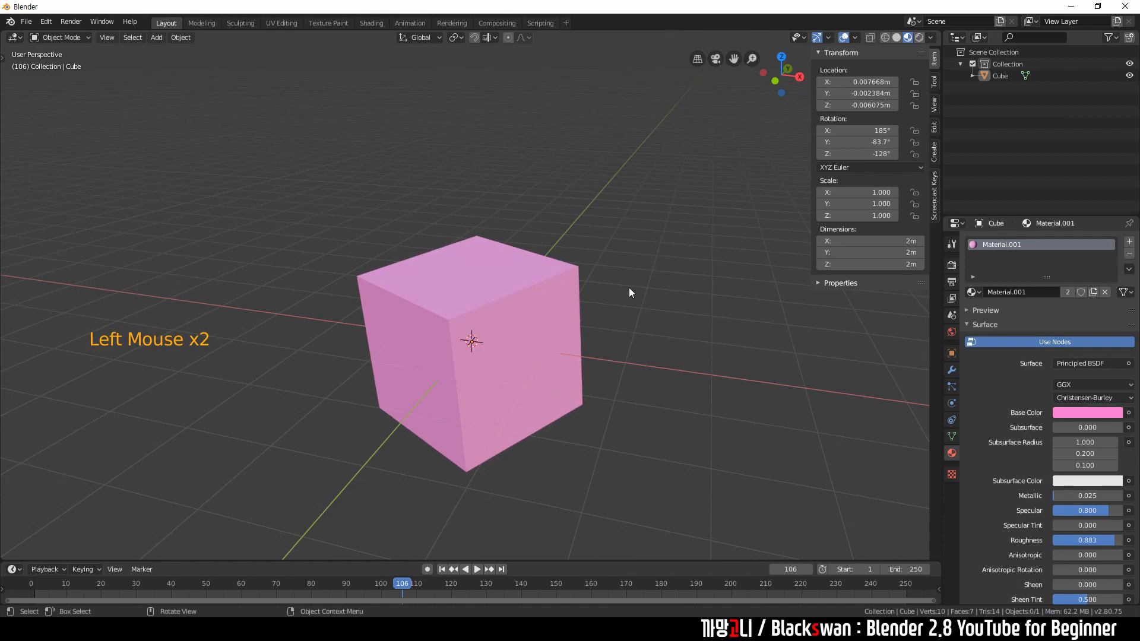
left_click(629, 287)
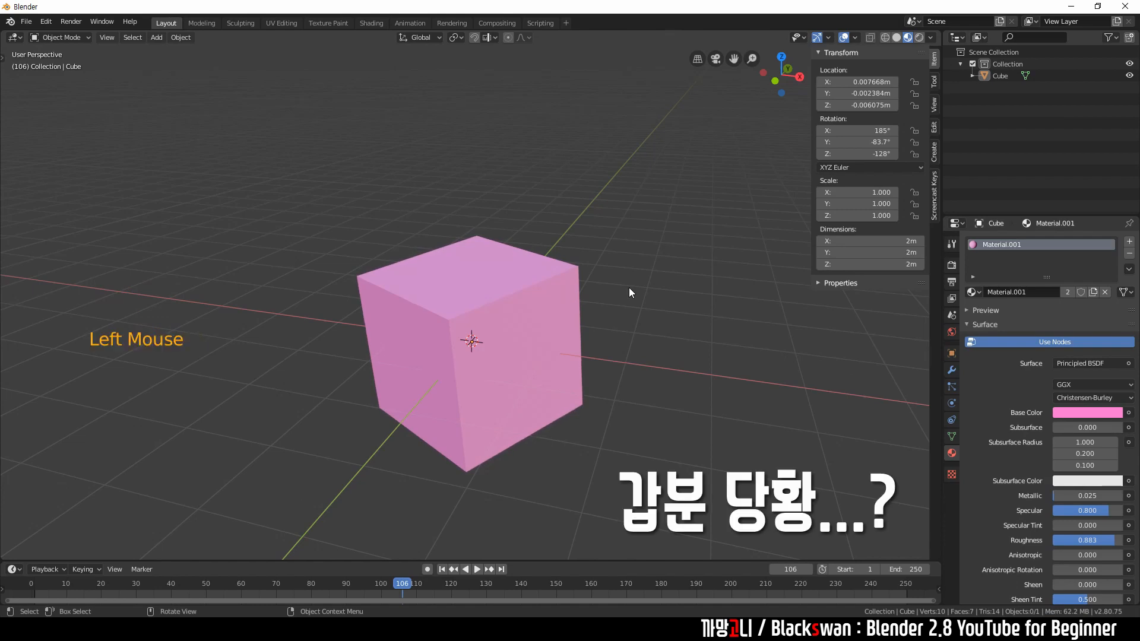
double_click(874, 82)
type("0")
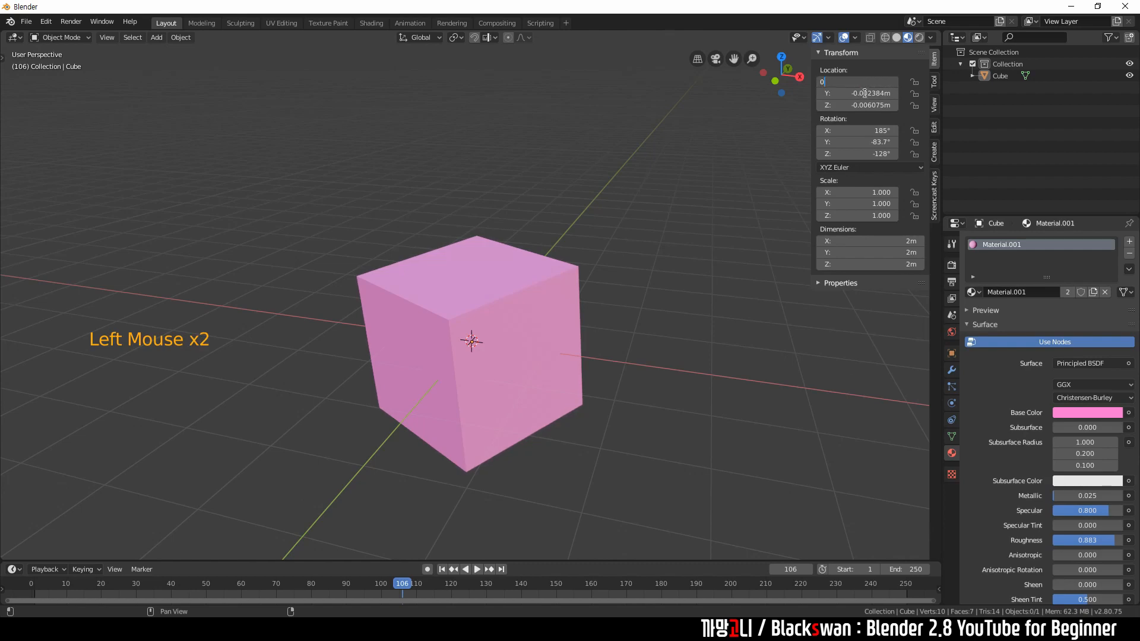
key("Return")
double_click(867, 94)
type("0")
key("Return")
left_click(872, 105)
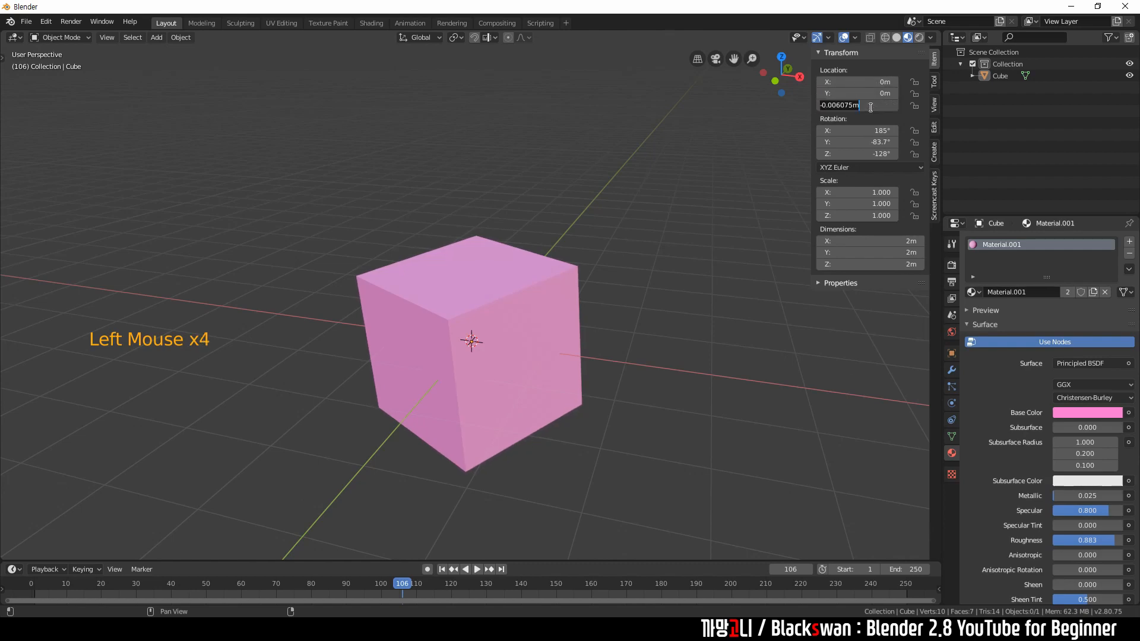
type("0")
key("Return")
Step: Select the cube and grab it away from the origin to about X 2.28 m, Y 1.22 m, Z 1.12 m
left_click(506, 332)
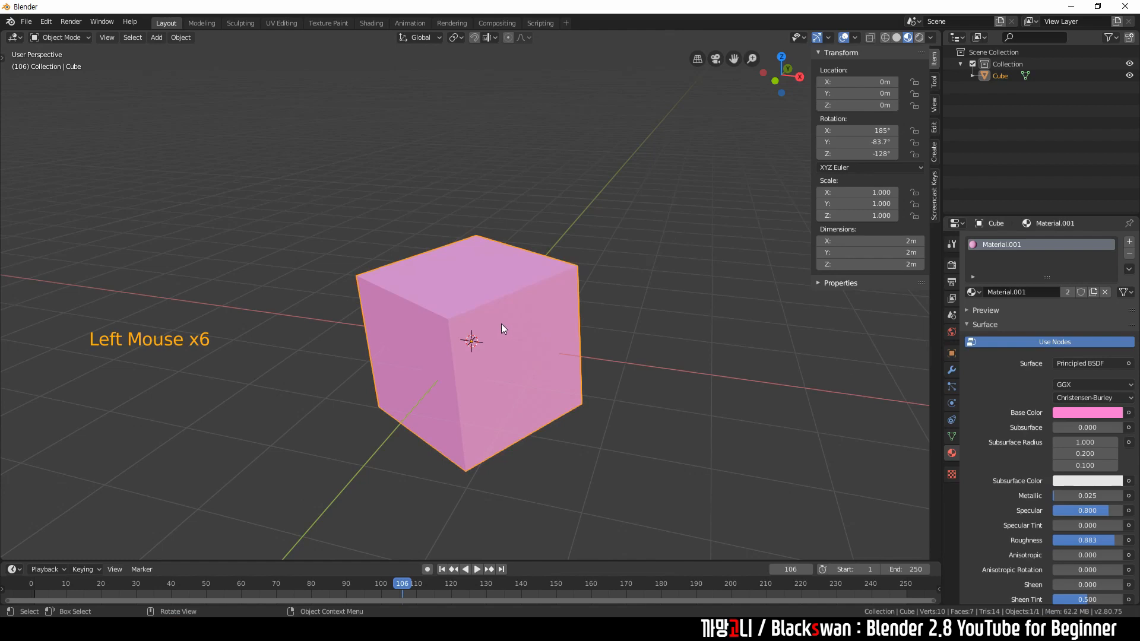
key("g")
left_click(691, 240)
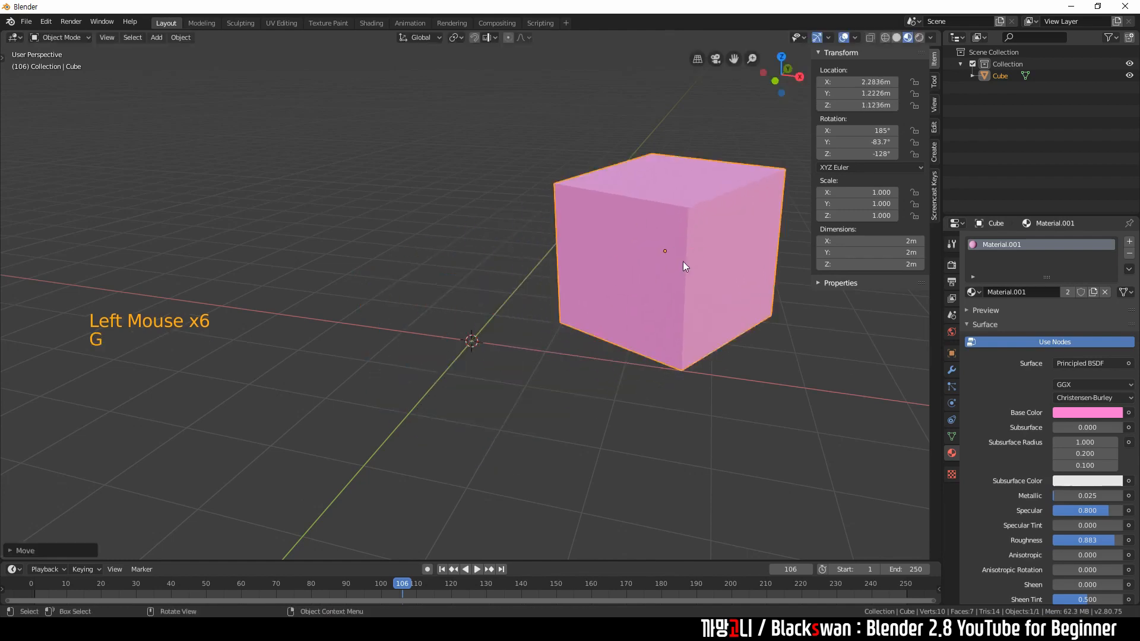
left_click(683, 264)
Step: Return the cube to the origin by entering 0 for its X, Y and Z location
left_click(862, 83)
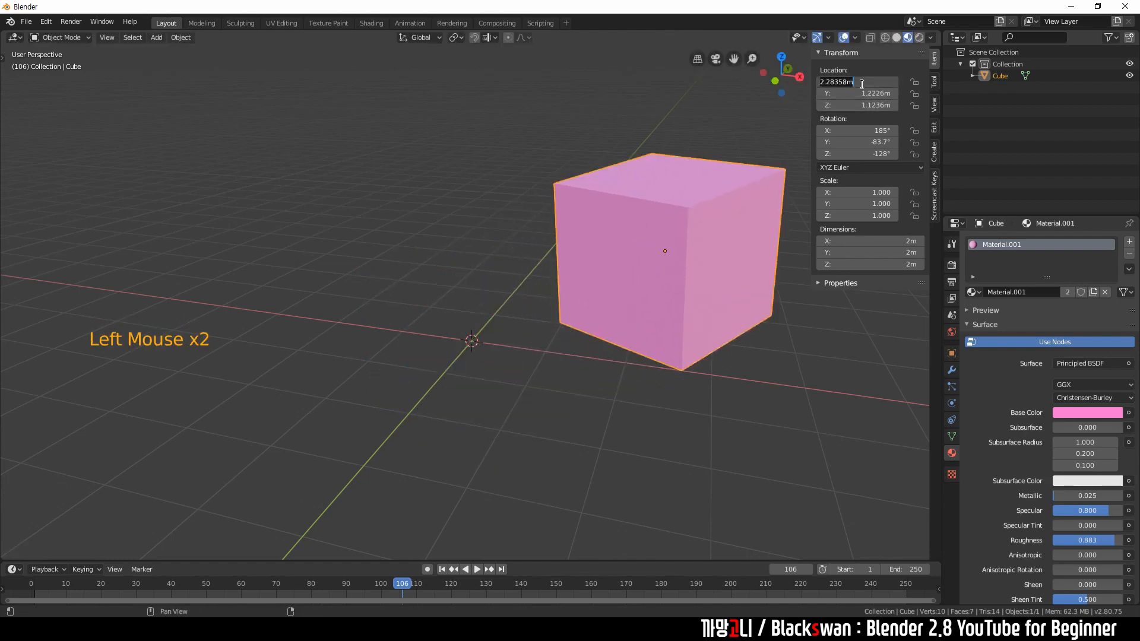
type("0")
left_click(867, 93)
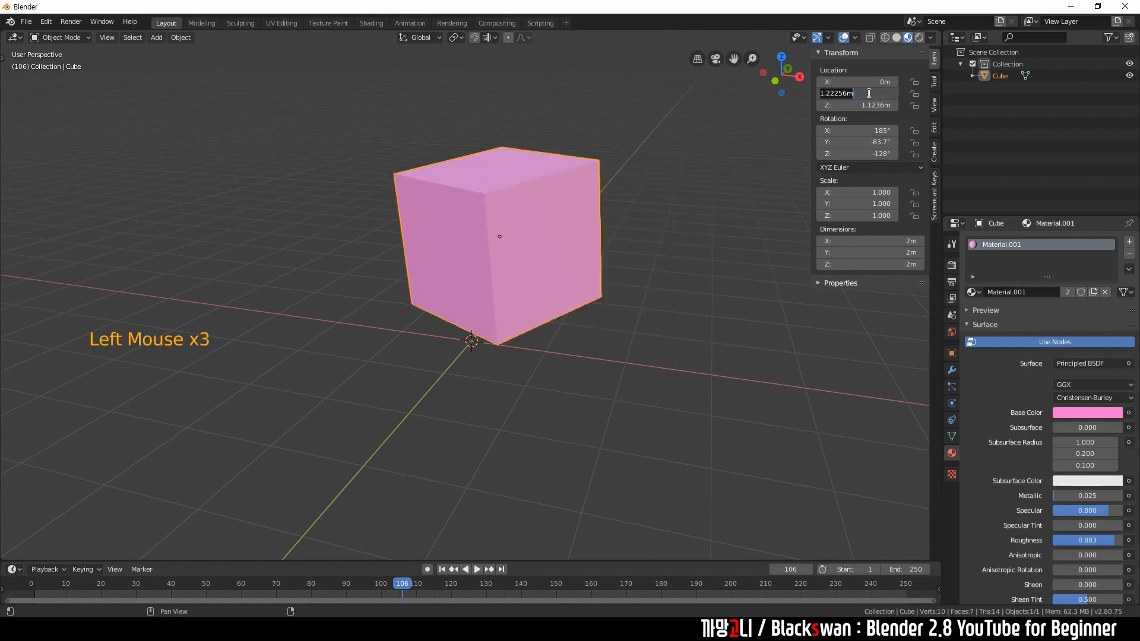
type("0")
key("Return")
left_click(864, 105)
type("0")
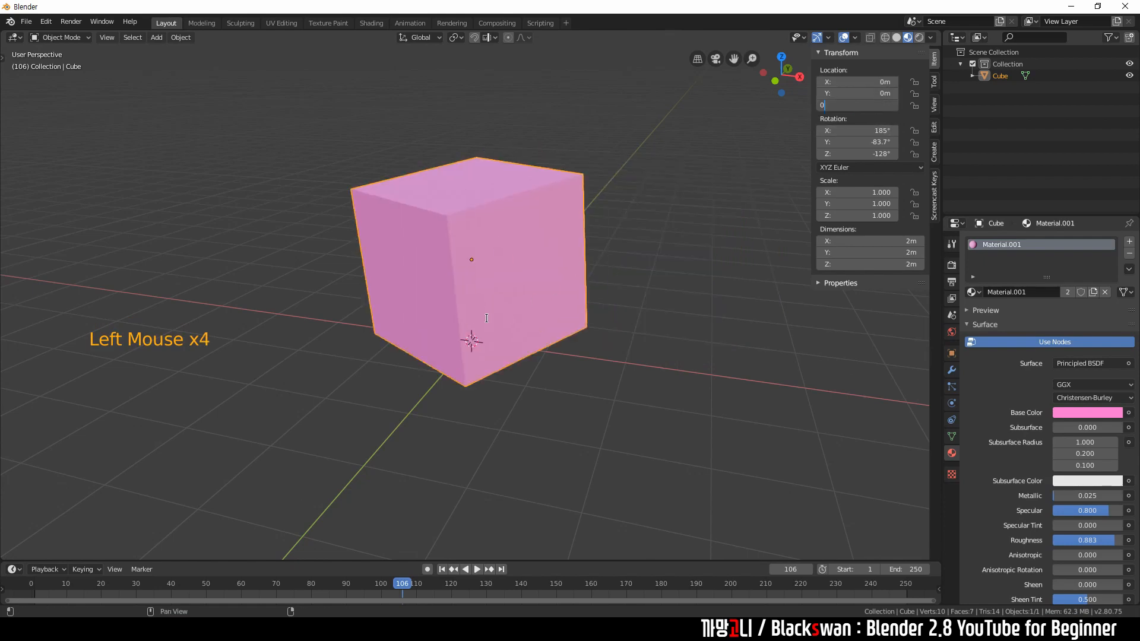
key("Return")
left_click(380, 327)
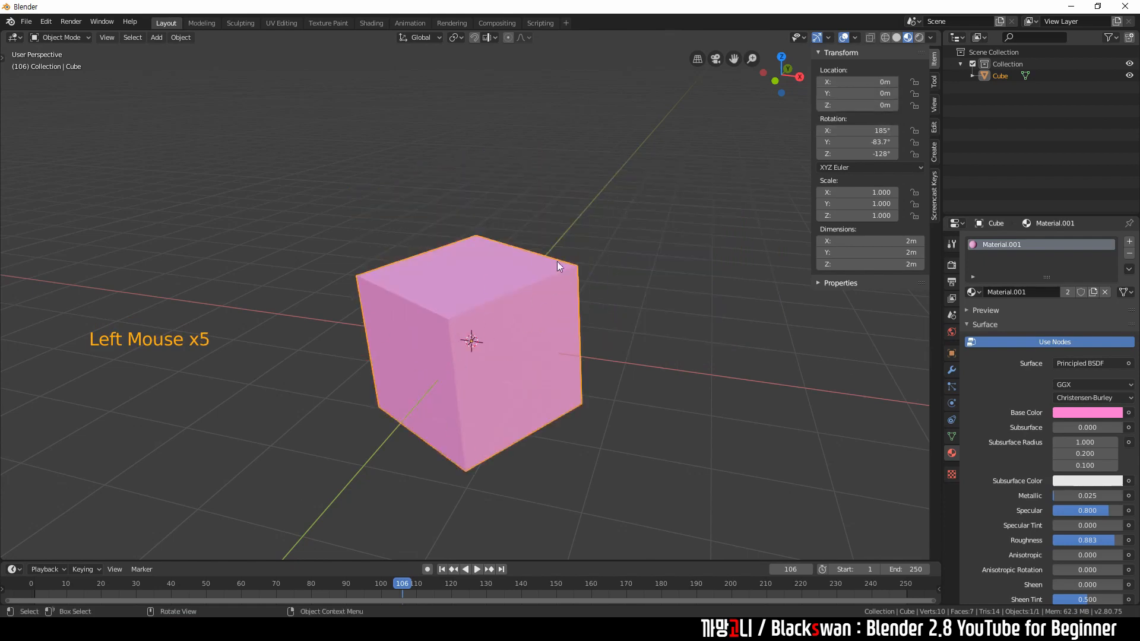
Step: Set the cube's X, Y and Z rotation values to 0°
left_click(865, 130)
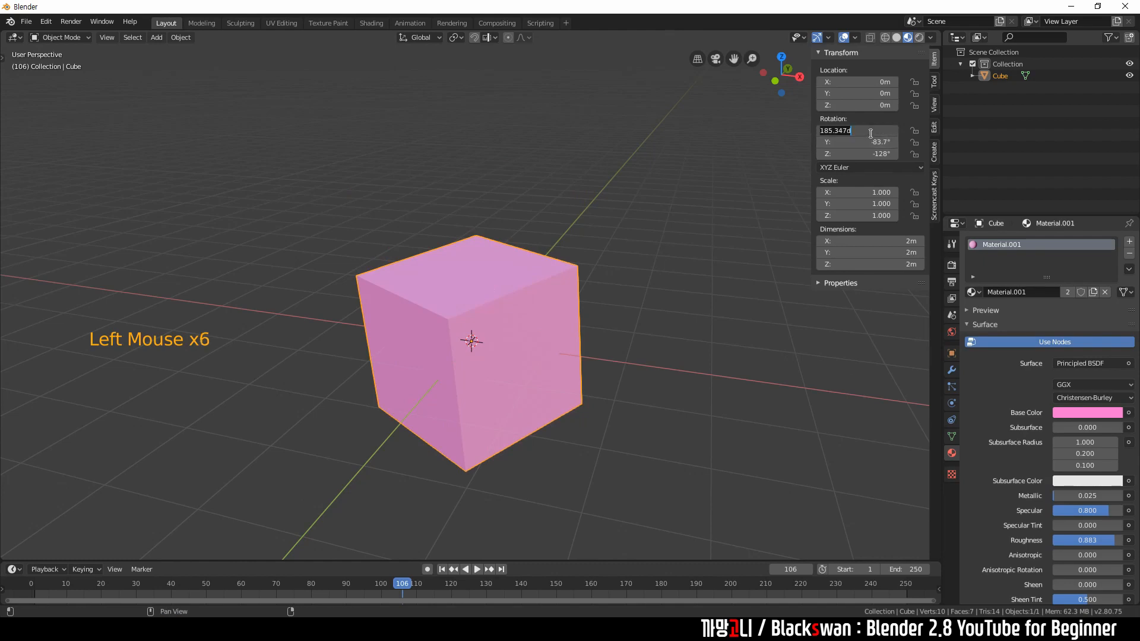
type("0")
key("Return")
left_click(875, 142)
type("0")
key("Return")
left_click(875, 154)
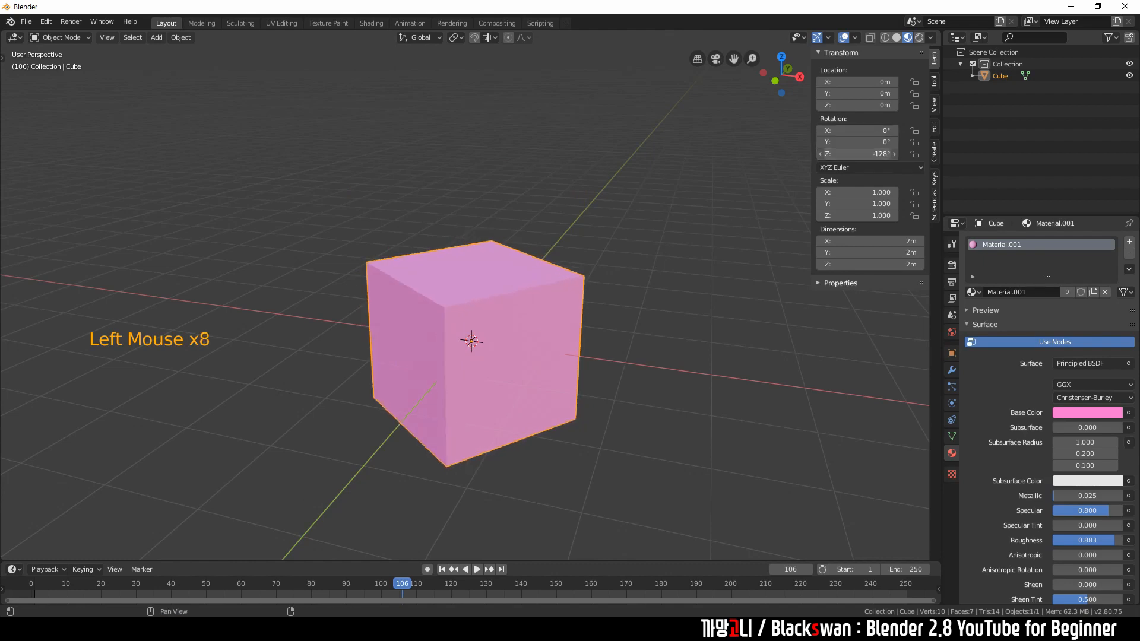
type("0")
key("Return")
left_click_drag(249, 185, 655, 473)
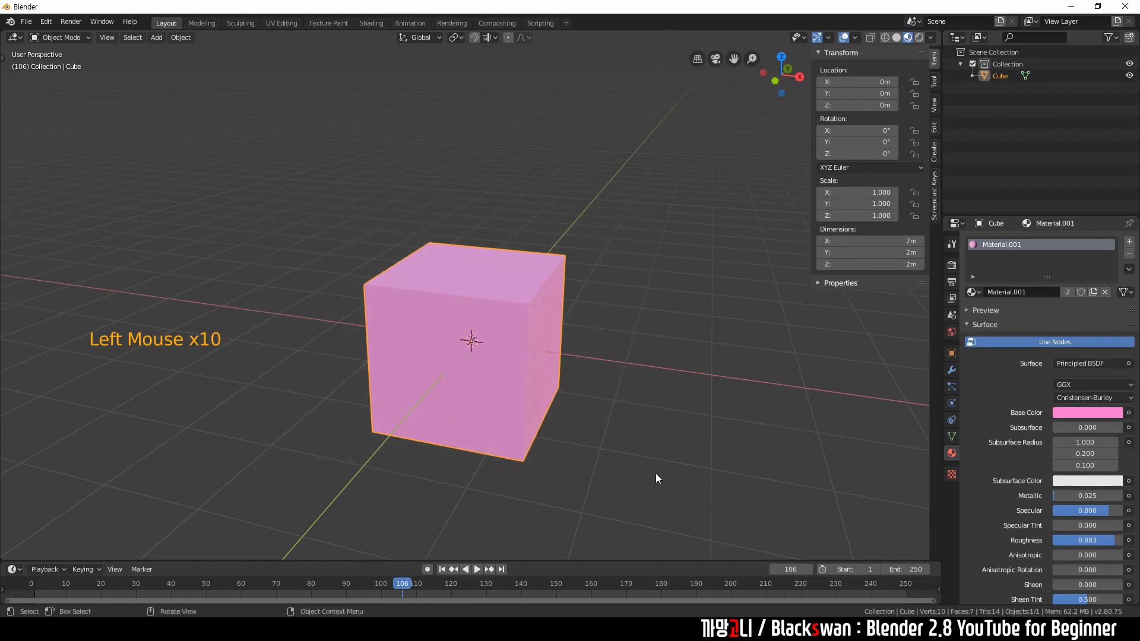
left_click(656, 472)
left_click(613, 430)
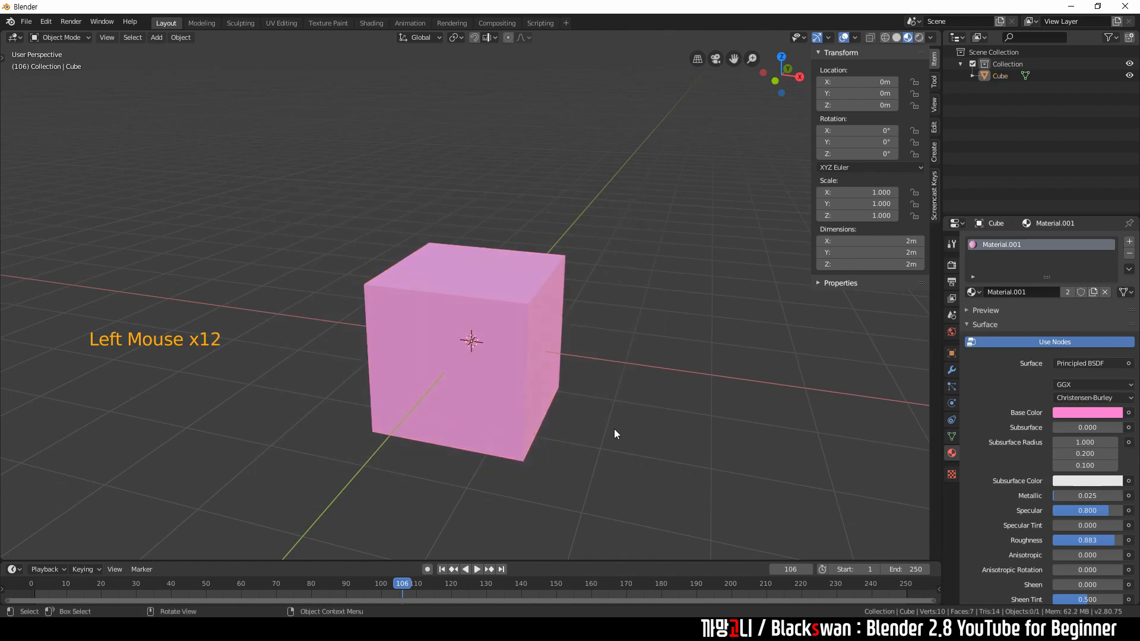
left_click(564, 326)
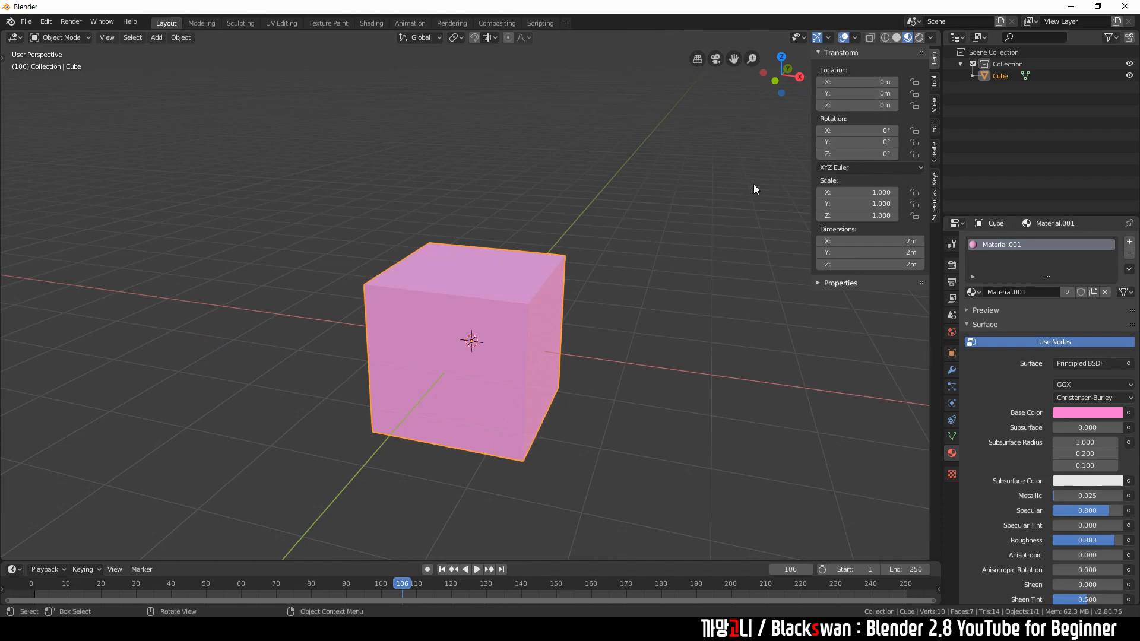
left_click(614, 238)
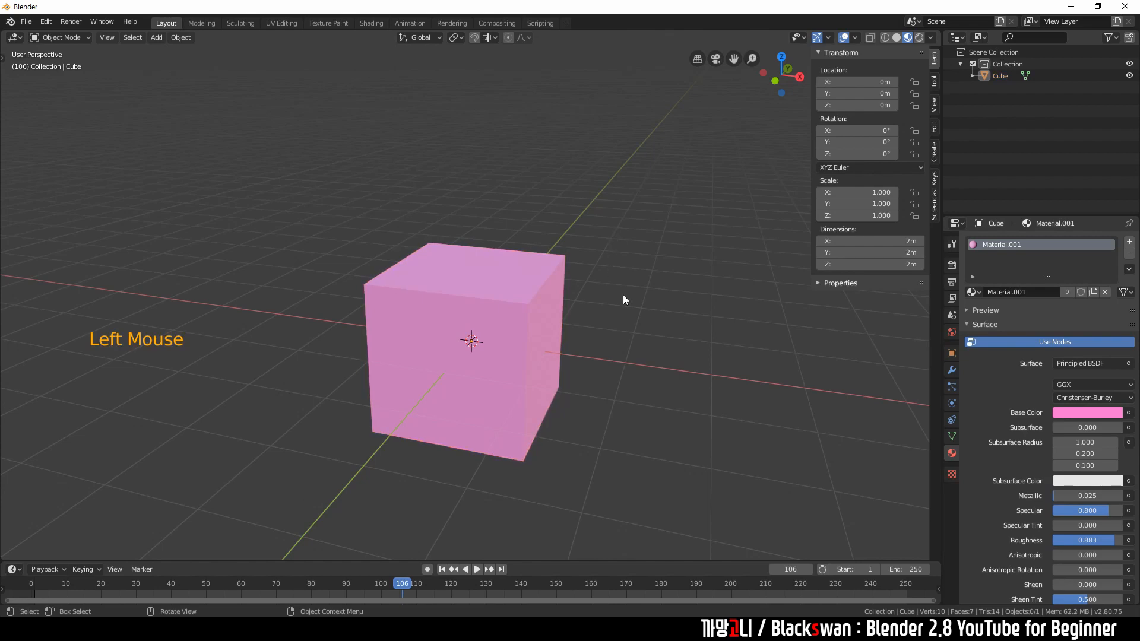
Step: Grab the cube to about X -1.71 m, Y 0.02 m, Z 1.63 m and rotate it freely to about -19.6°, 34°, -20.4°
left_click(522, 351)
left_click(522, 351)
key("g")
left_click(333, 173)
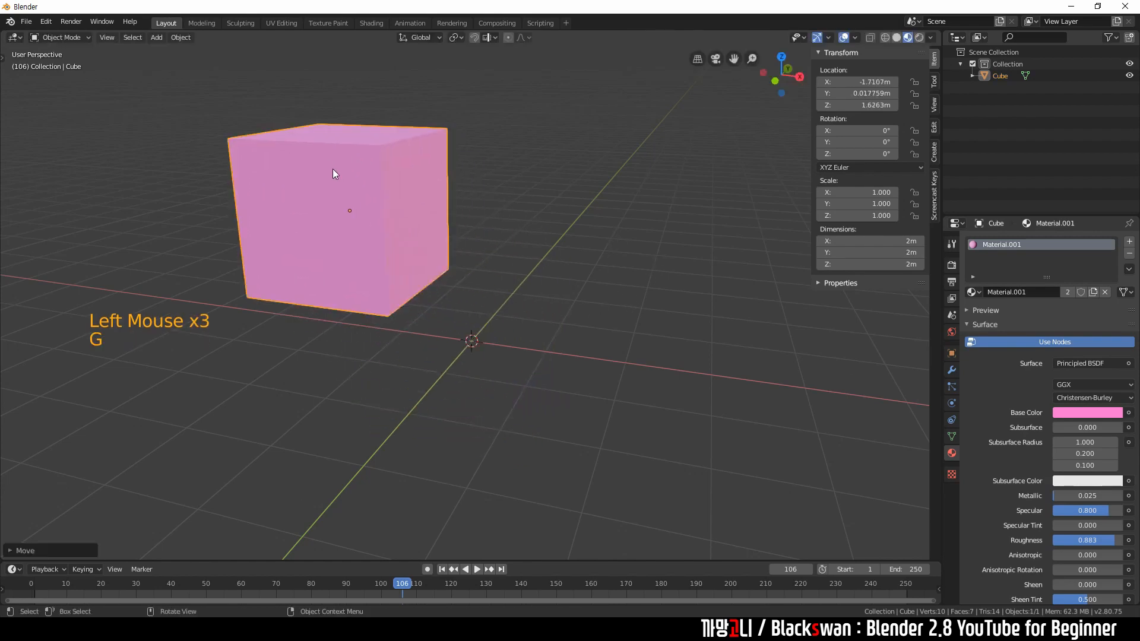
key("r")
left_click(406, 223)
left_click(407, 224)
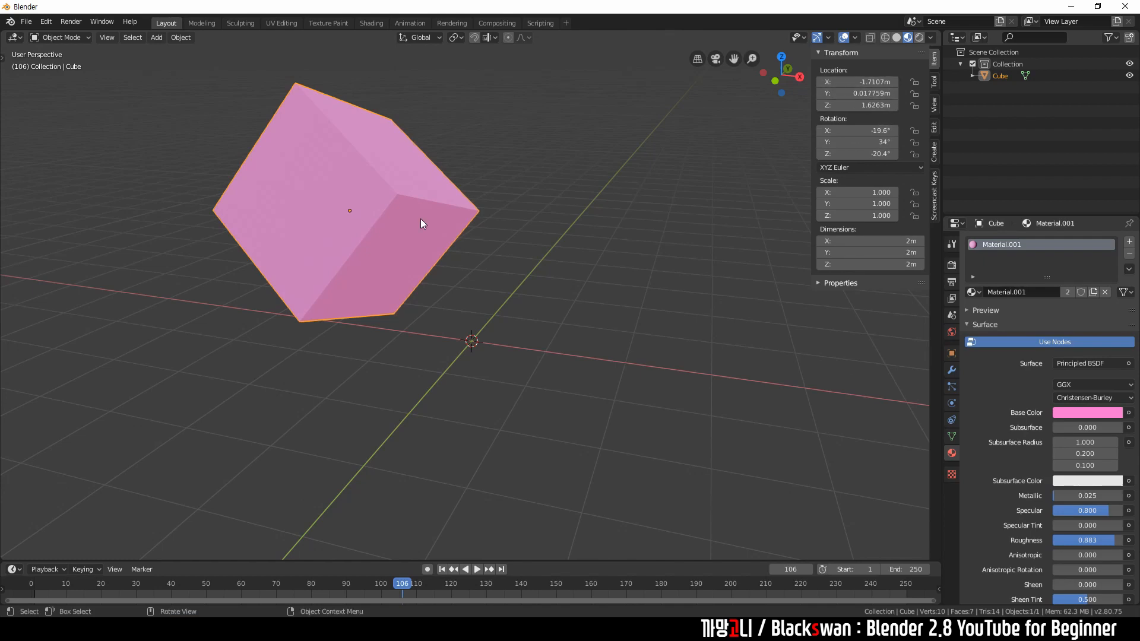
Step: Clear the cube's rotation in one command, then deselect and reselect the cube
key("alt")
key("alt")
double_click(394, 196)
key("alt")
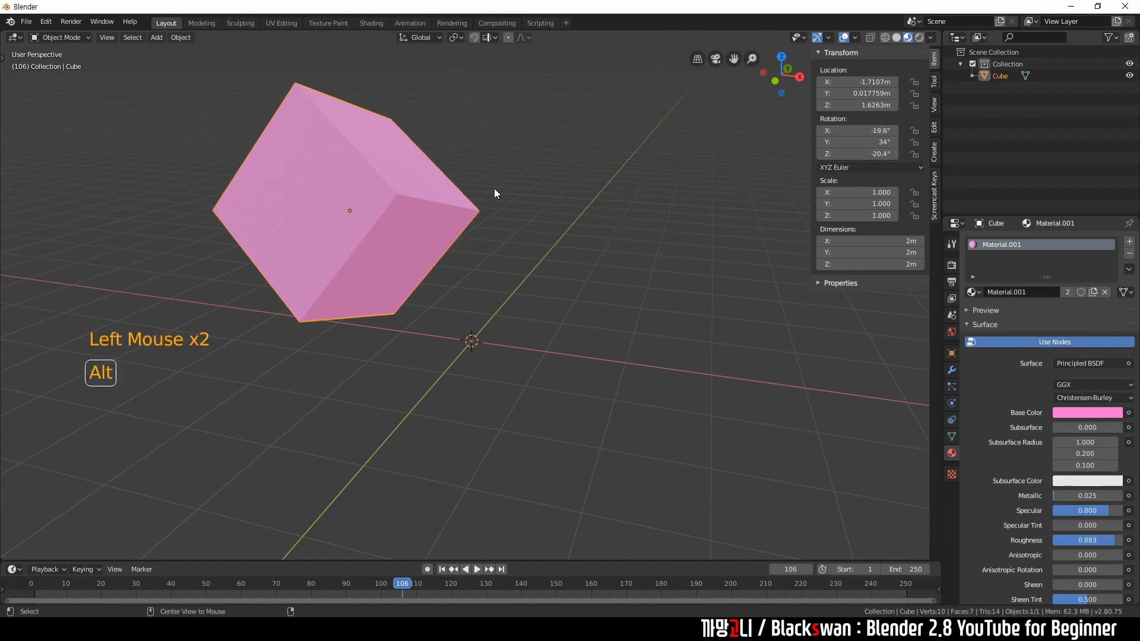
key("alt+r")
left_click(495, 189)
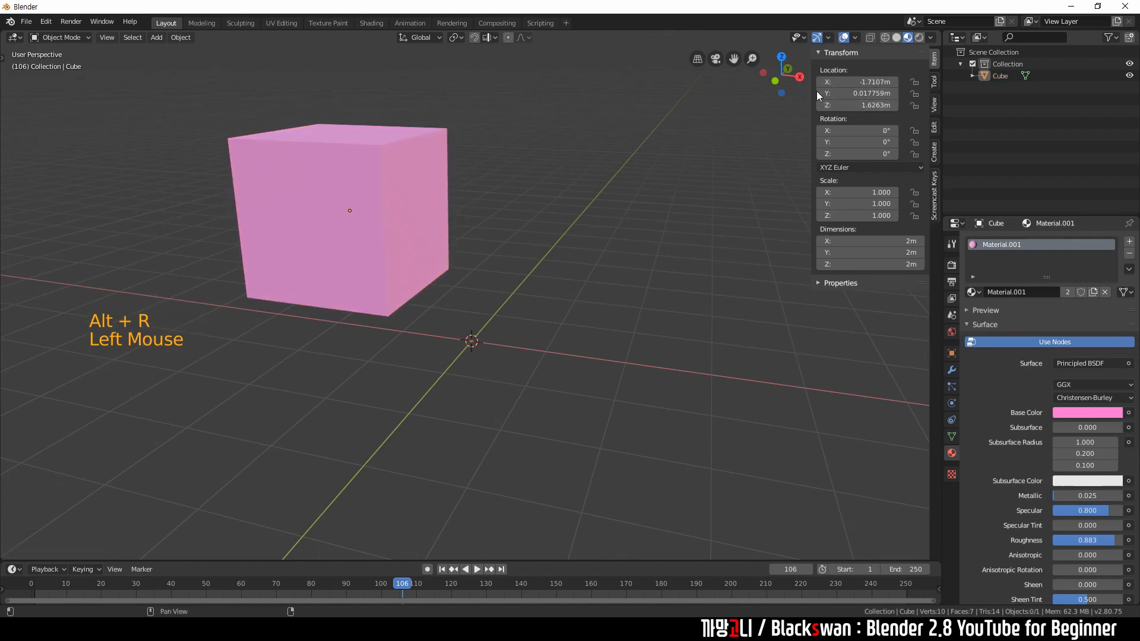
left_click(482, 179)
left_click(375, 183)
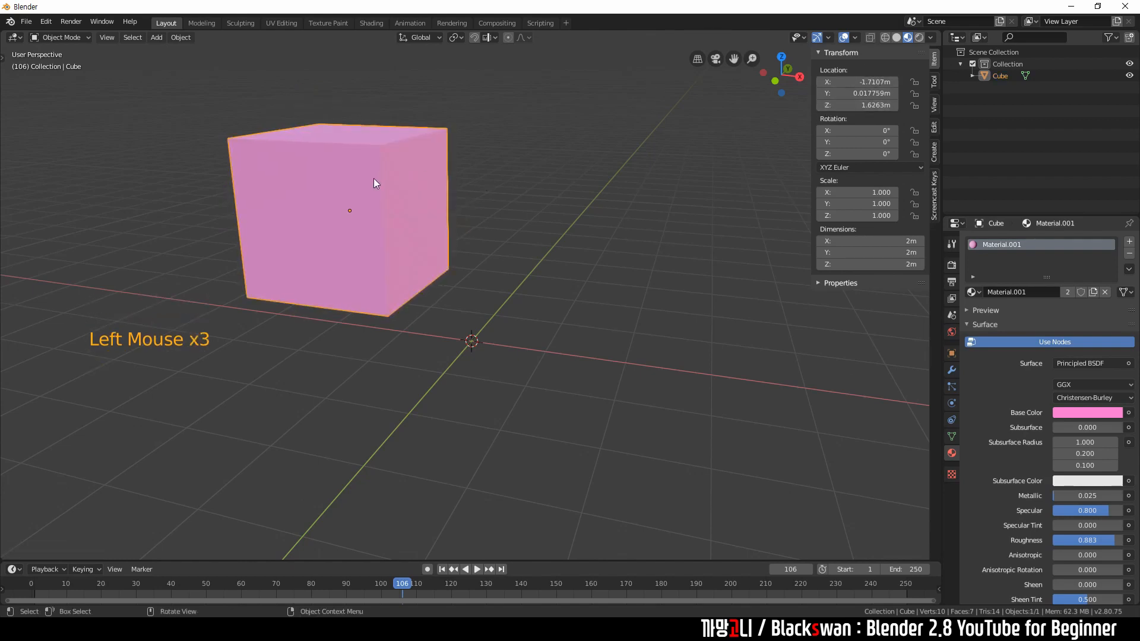
Step: Clear the cube's location in one command, then deselect it
key("alt")
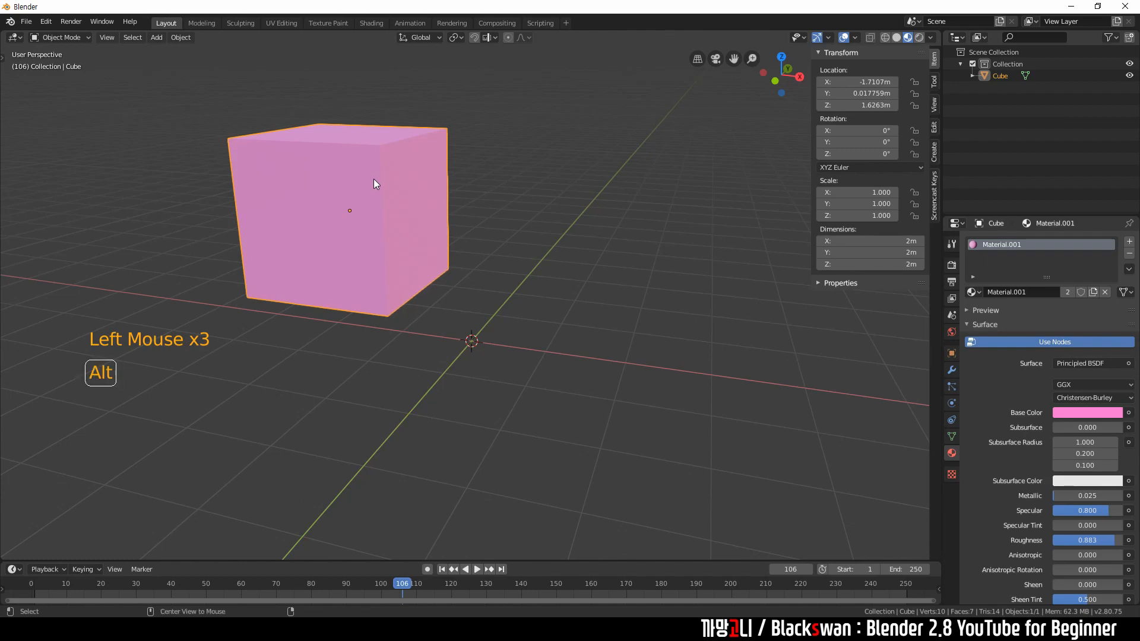
key("alt+g")
left_click(662, 191)
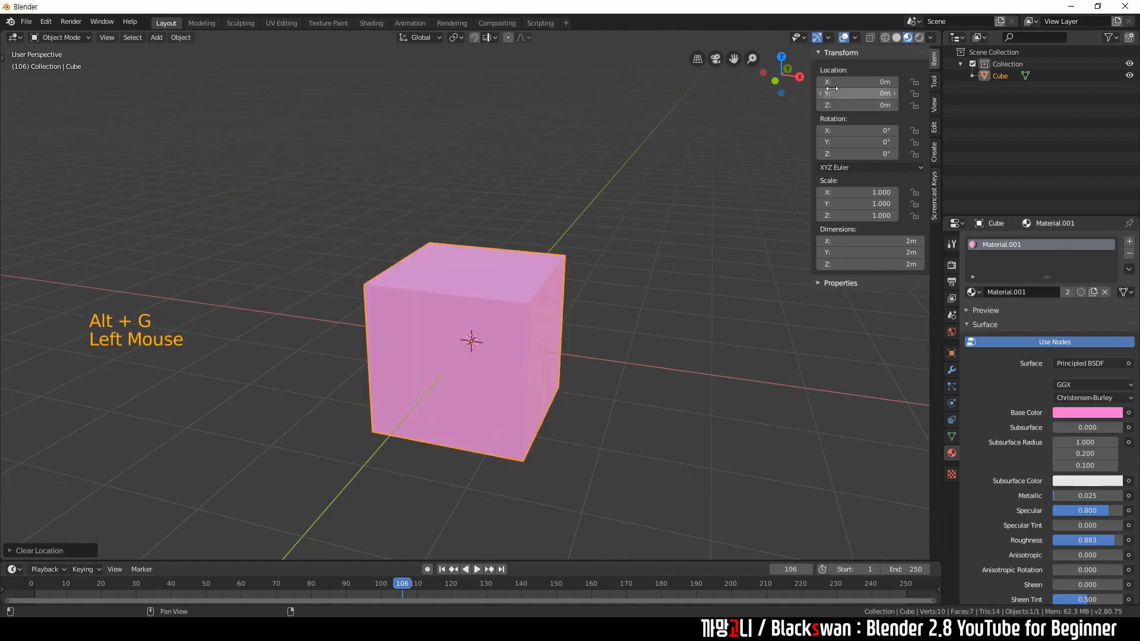
left_click(530, 229)
left_click(530, 229)
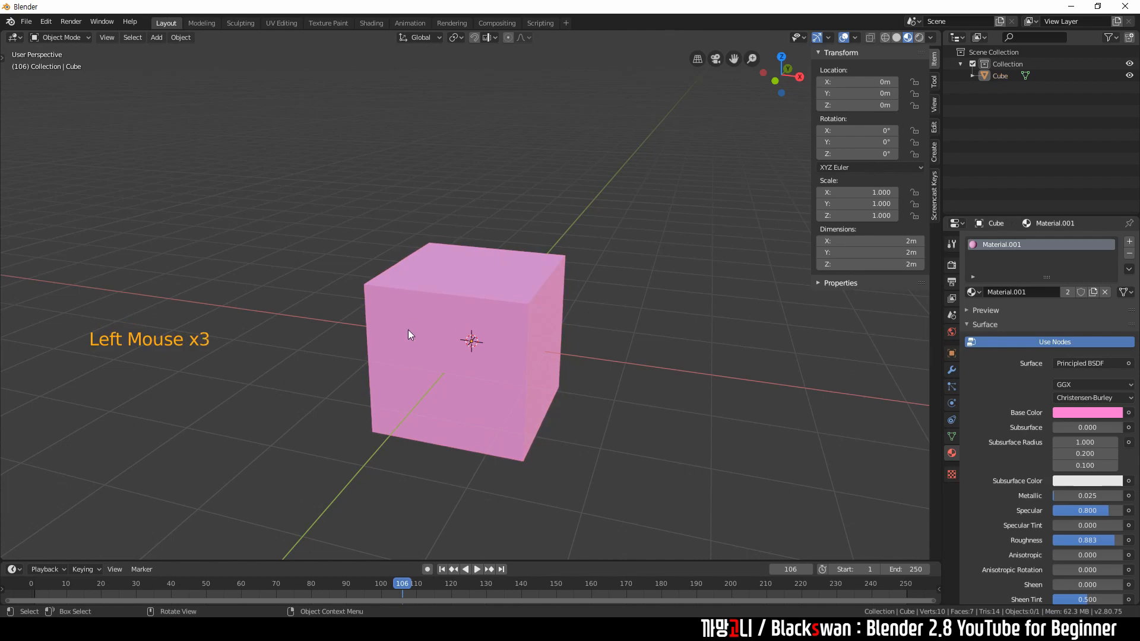
Step: Grab the cube to about X 0.14 m, Y 1.01 m, Z 2.53 m and rotate it to about 12.9°, -69.2°, 19.8°
key("g")
key("r")
key("g")
left_click(513, 194)
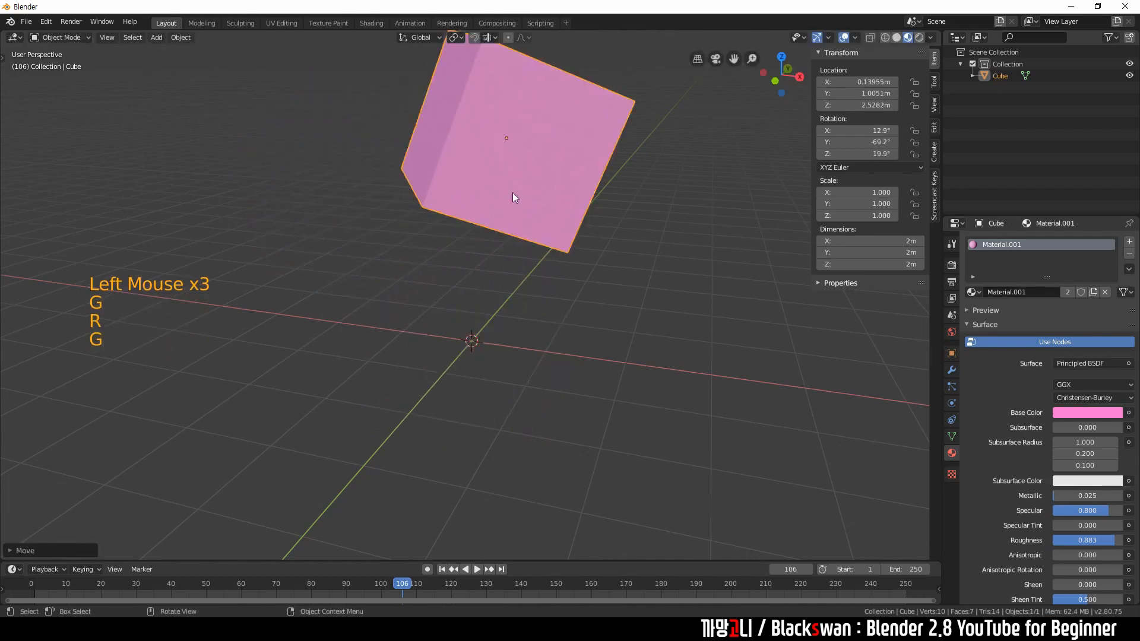
Step: Clear the cube's rotation and location with the clear commands, then deselect the cube
key("alt+r")
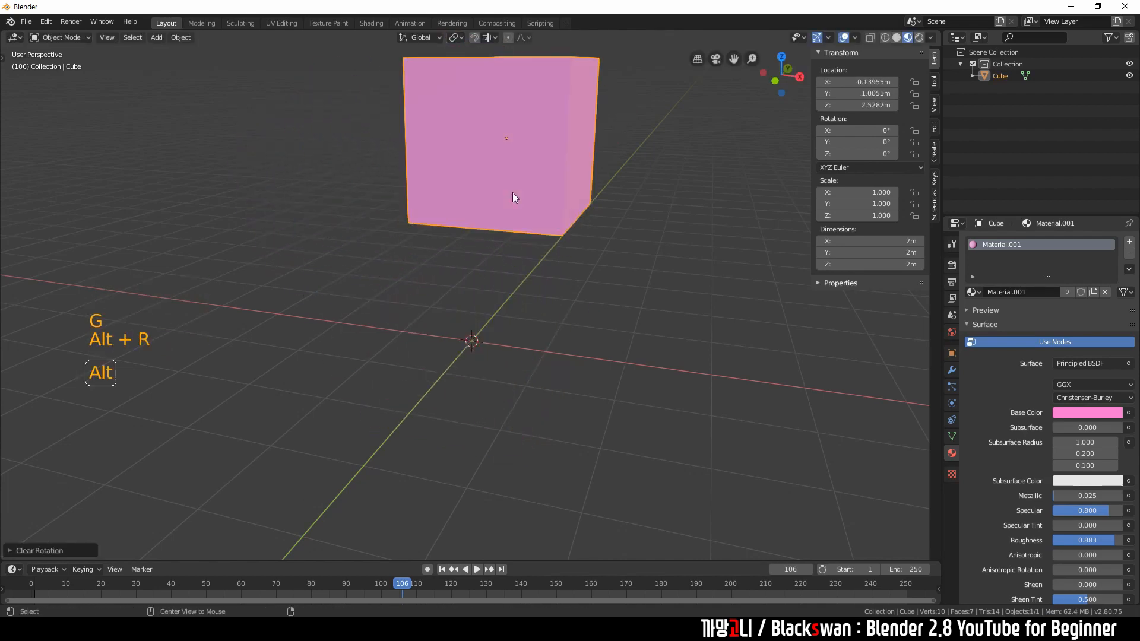
key("alt+g")
left_click(516, 193)
left_click_drag(322, 158, 677, 486)
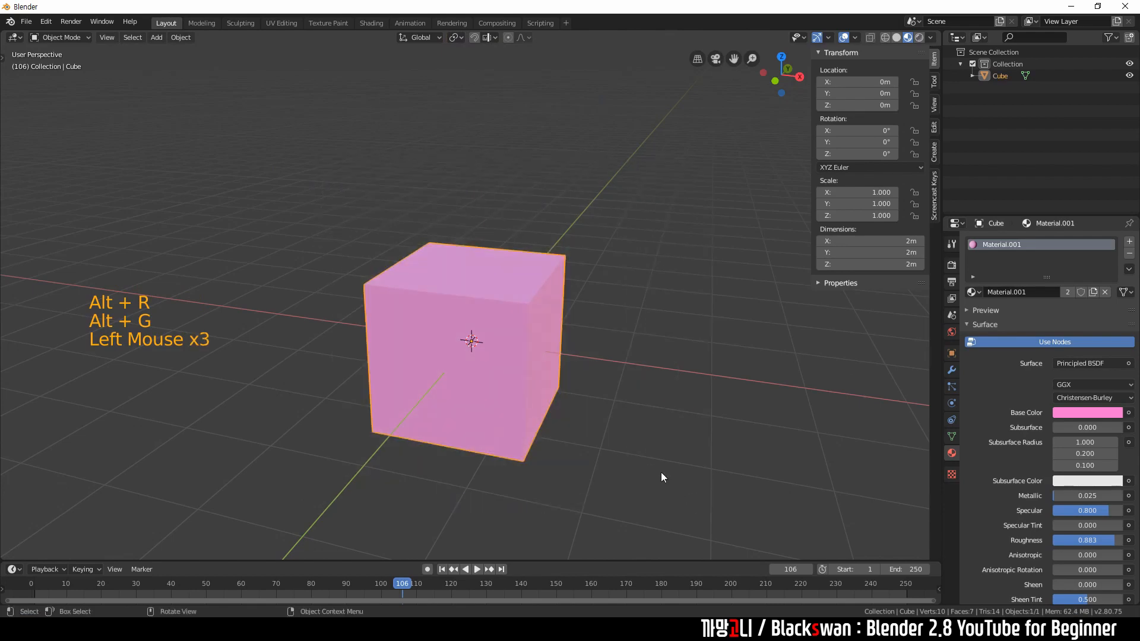
left_click(654, 426)
middle_click_drag(654, 427, 484, 402, "shift")
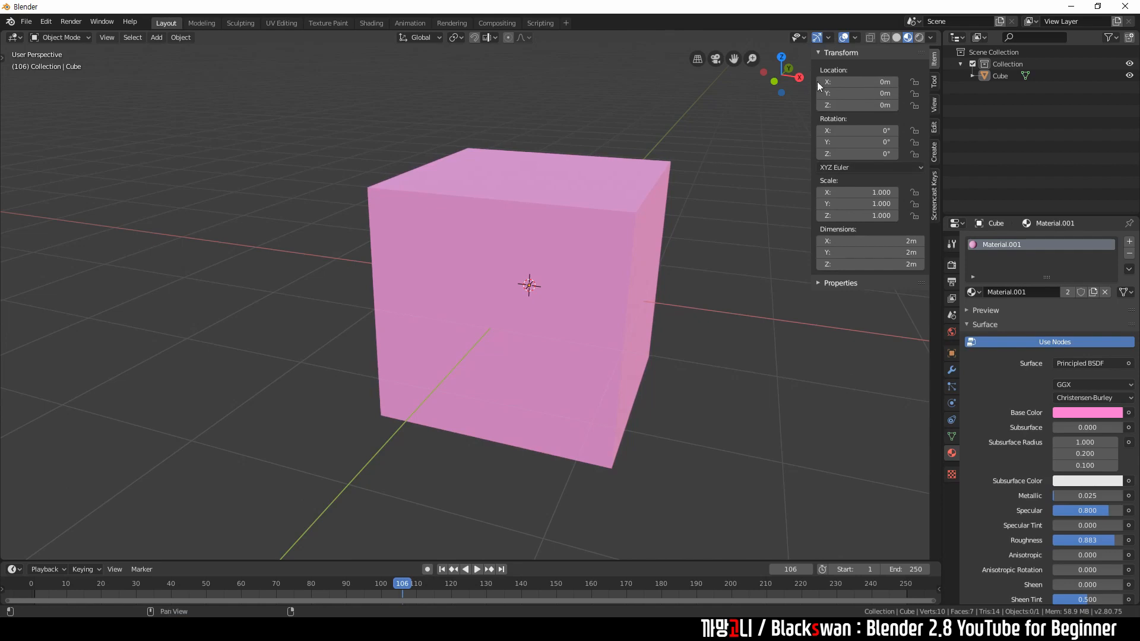
Step: Grab the cube to about X 0.40 m, Y 0.31 m, Z 0.35 m and rotate it to about -9.2°, 18.1°, -9.6°
left_click(633, 256)
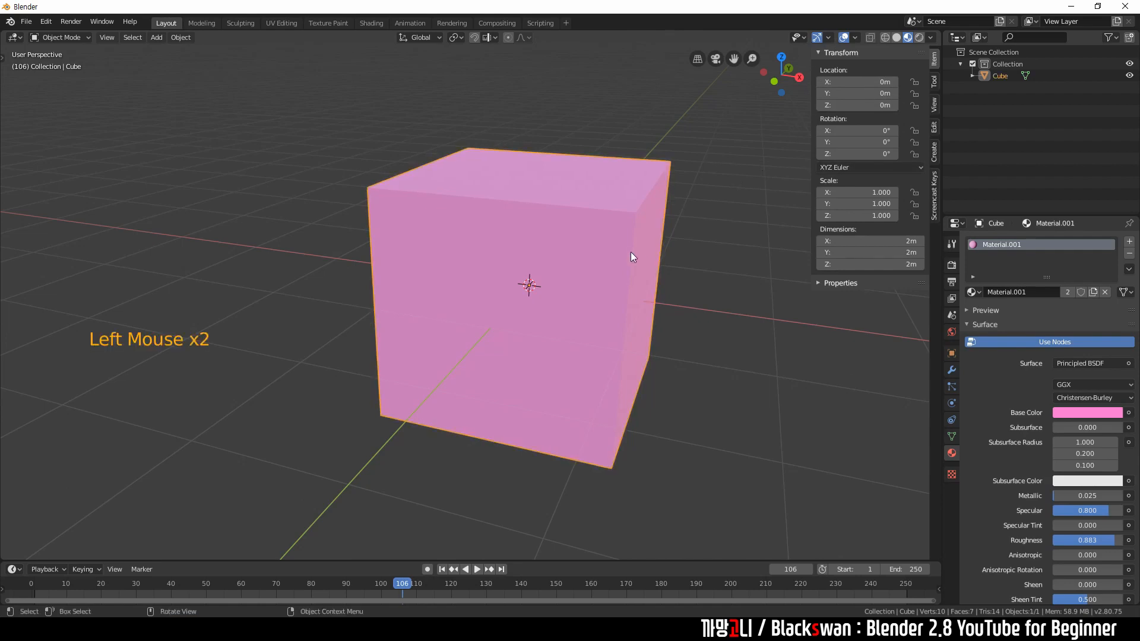
key("g")
key("r")
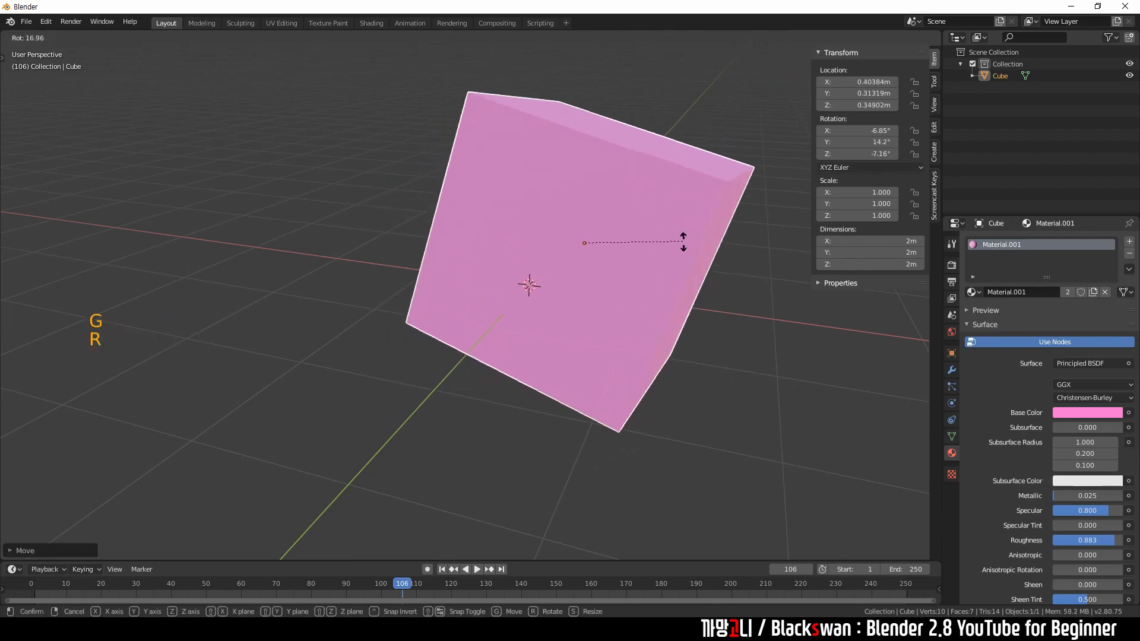
left_click(686, 233)
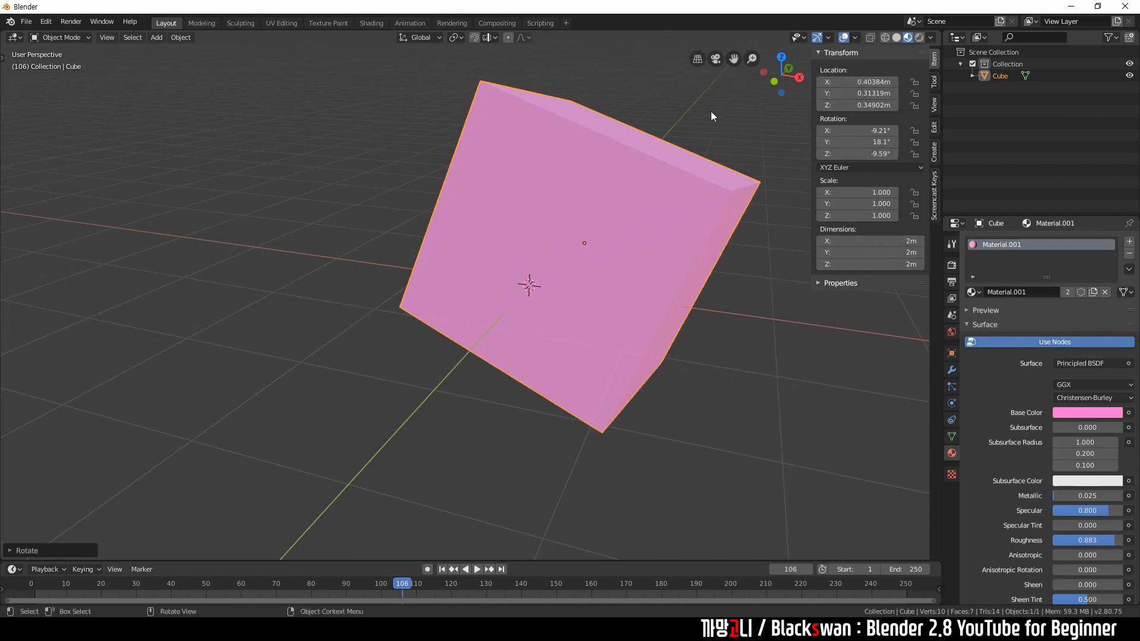
Step: Reset the cube by clearing its rotation and its location, leaving it deselected
double_click(669, 177)
key("alt+r")
key("alt+g")
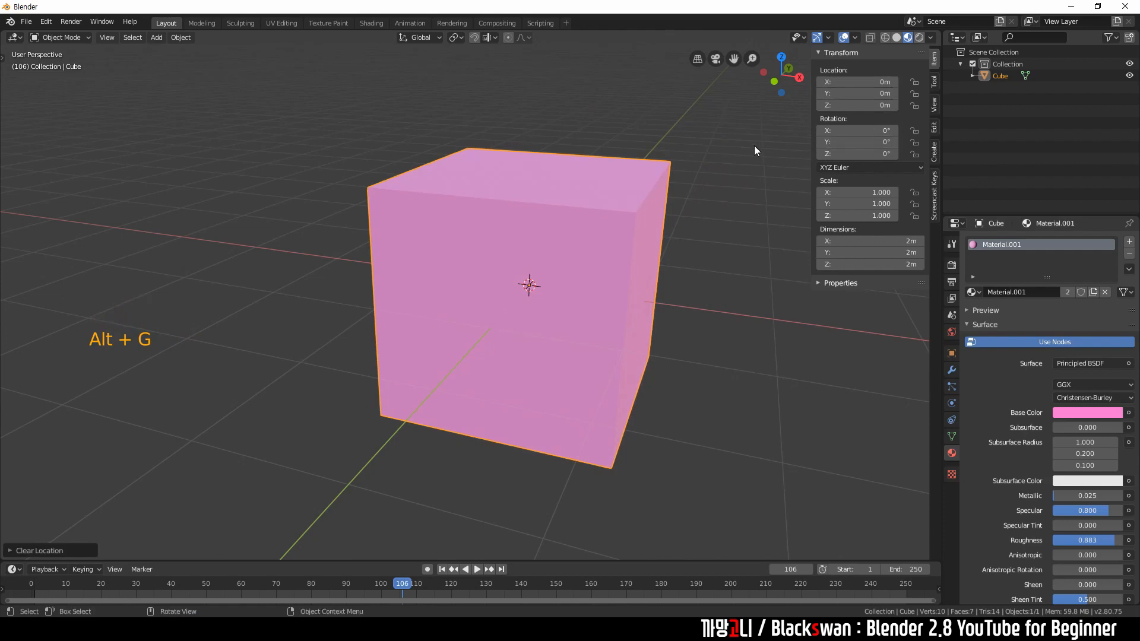
left_click(728, 177)
scroll(702, 212, "down", 2)
left_click(643, 289)
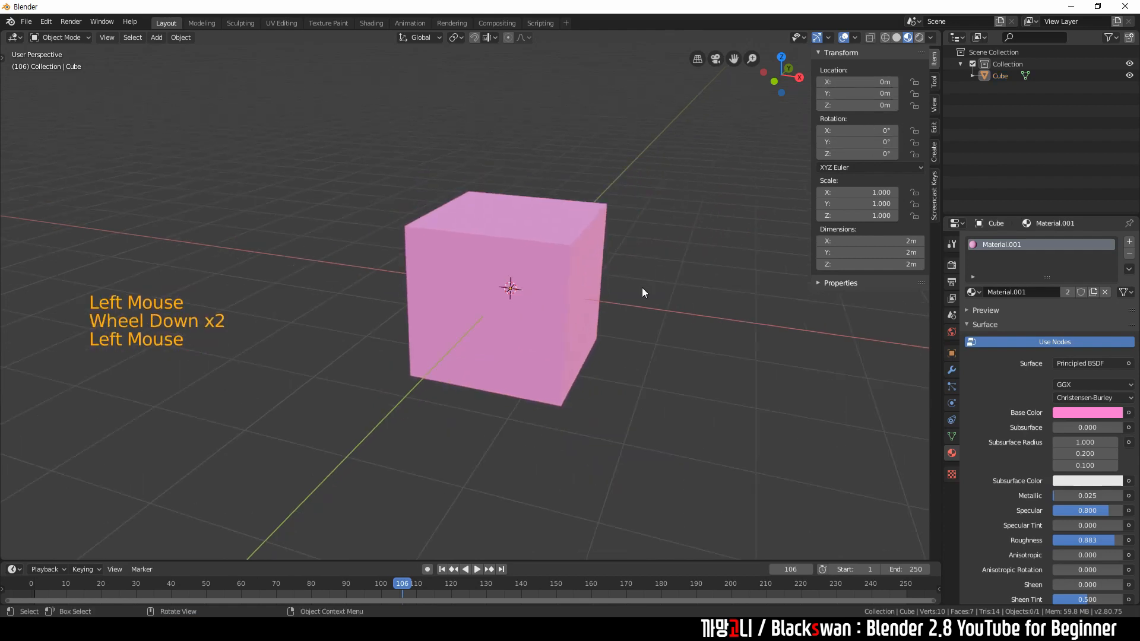
Step: Grab the cube to about X -3.05 m, Y -0.66 m, Z 0.52 m and rotate it to about -9.5°, 21.6°, -13.5°
middle_click_drag(643, 289, 595, 302)
left_click(595, 302)
key("g")
key("r")
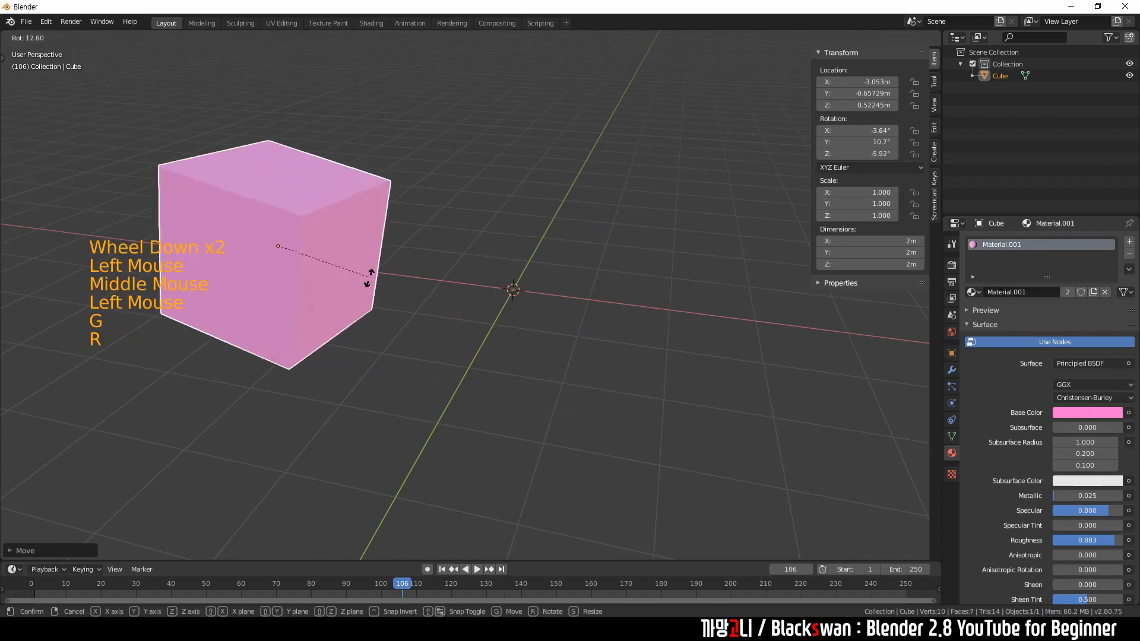
left_click(359, 295)
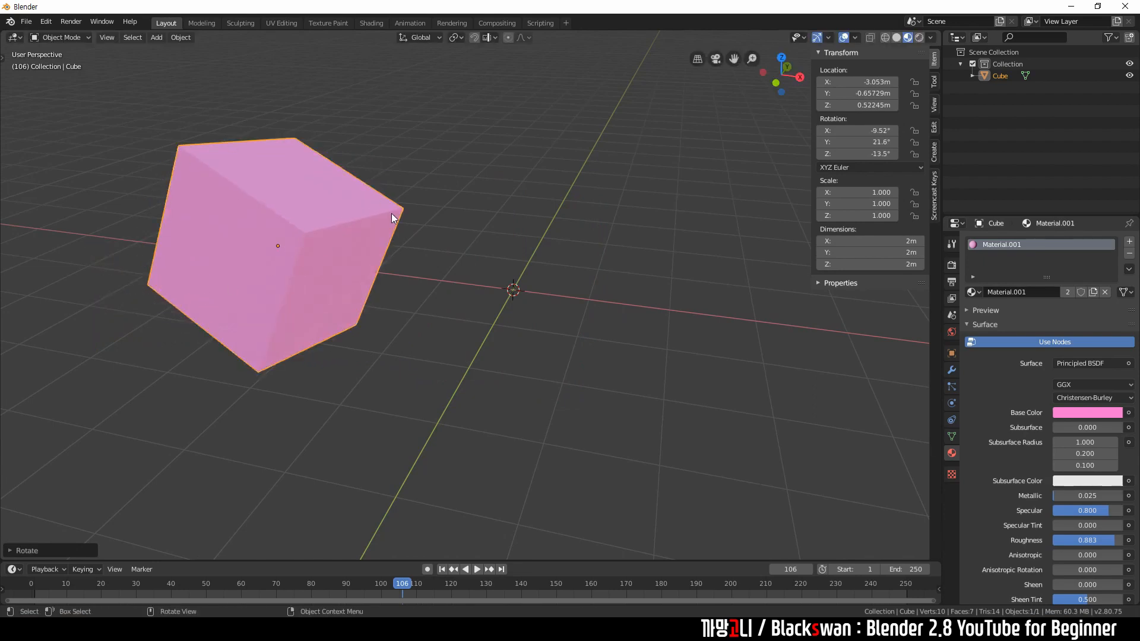
Step: Apply the selected cube's location so its current position becomes the zero location
triple_click(330, 218)
left_click(329, 219)
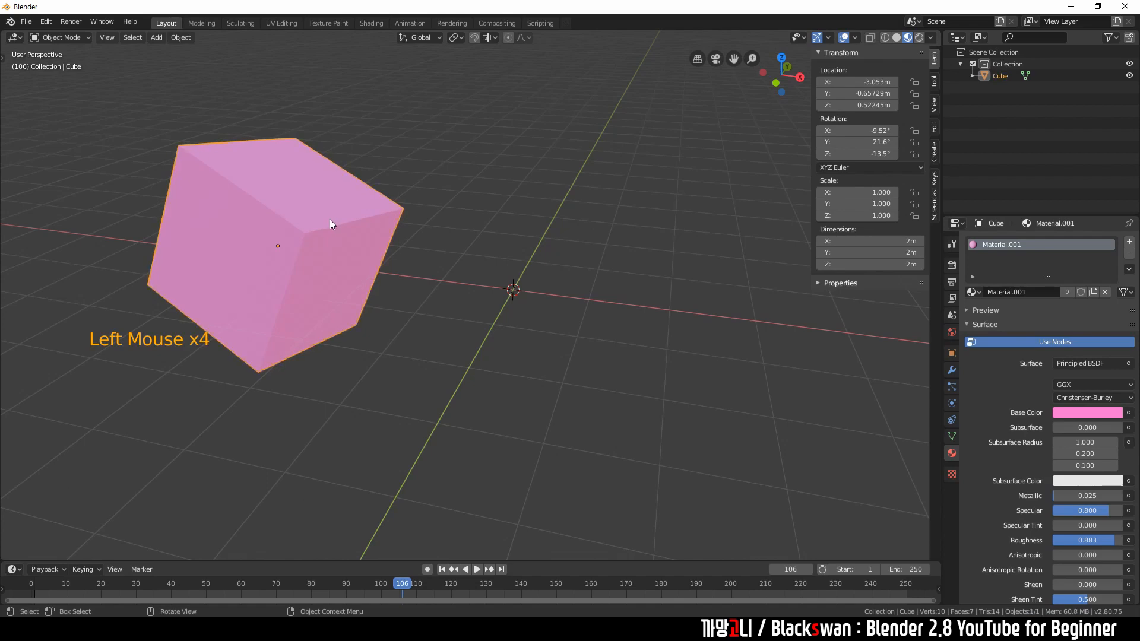
left_click(402, 170)
left_click(368, 192)
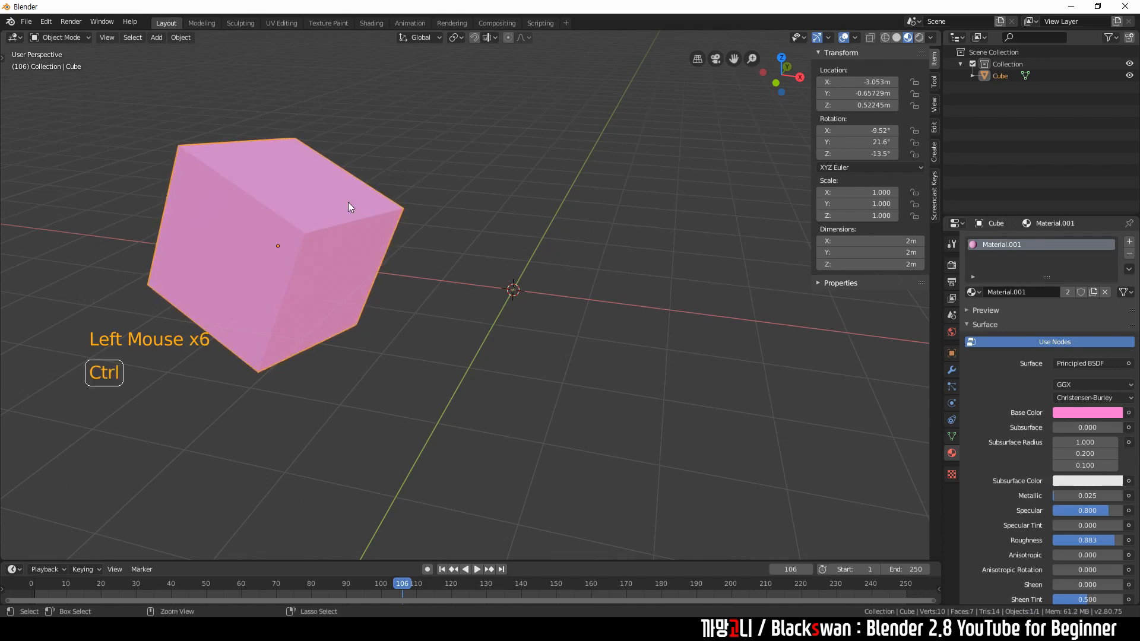
key("ctrl+a")
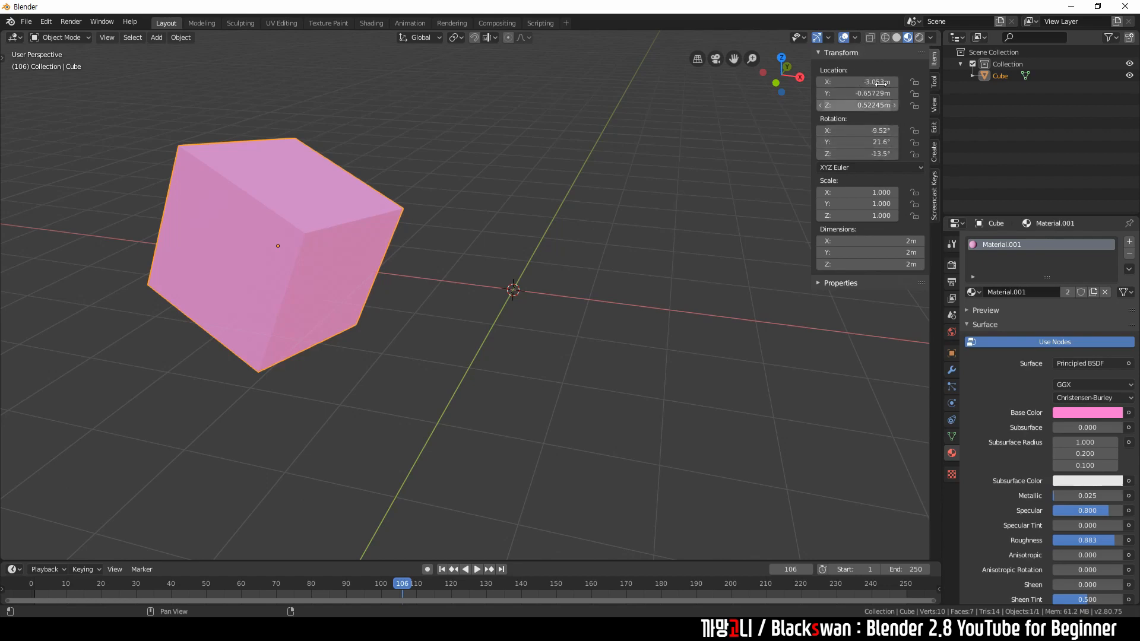
left_click(558, 173)
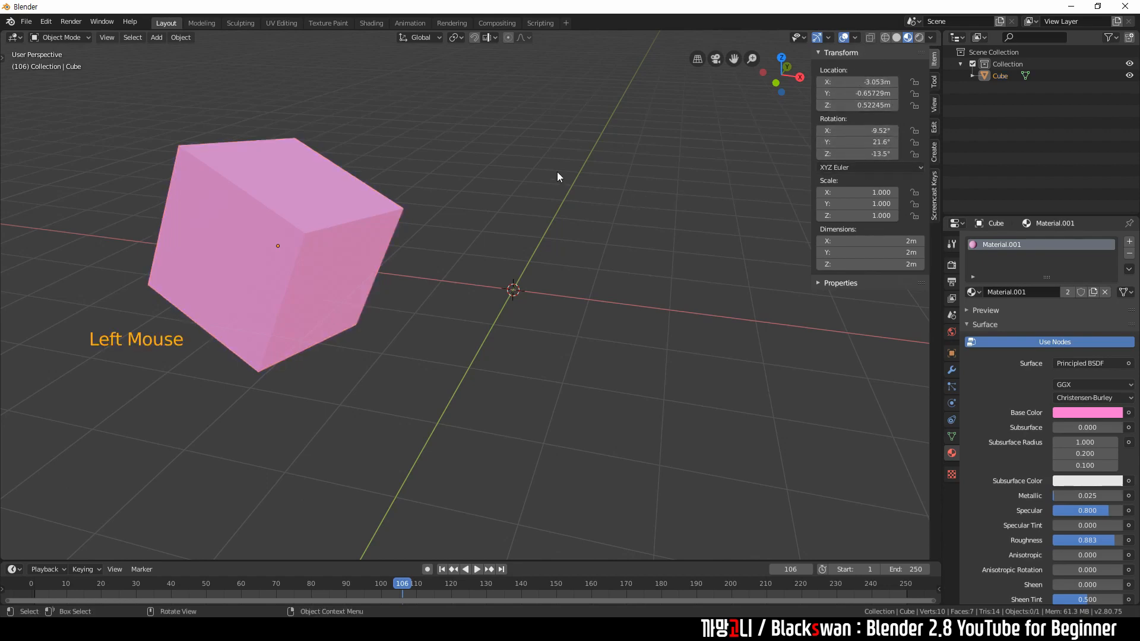
left_click(360, 212)
key("ctrl+a")
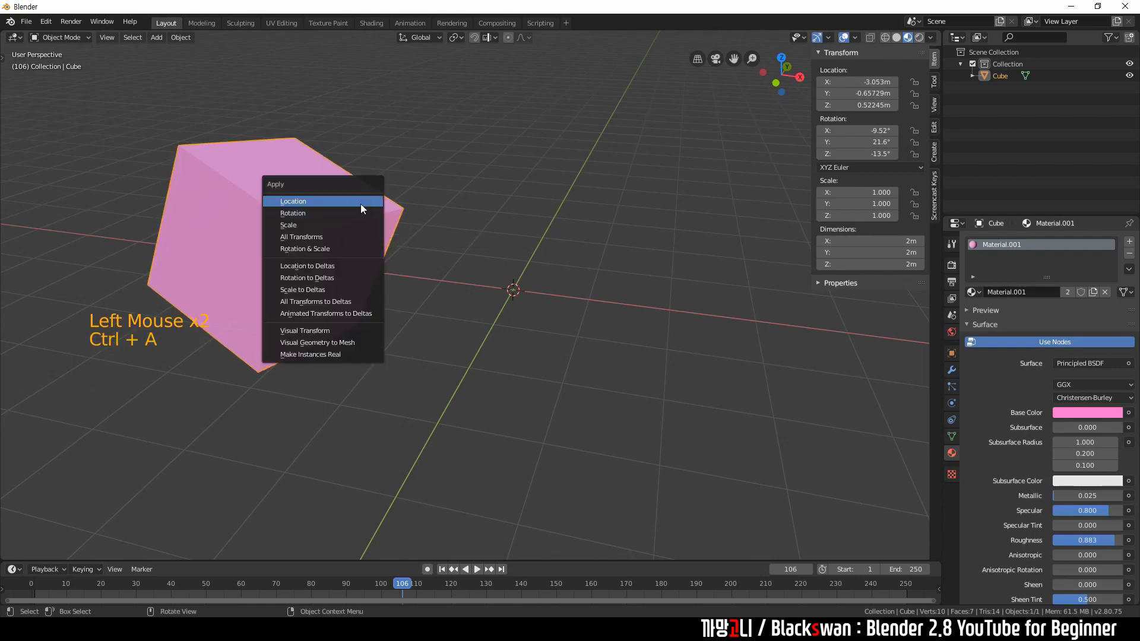
left_click(360, 203)
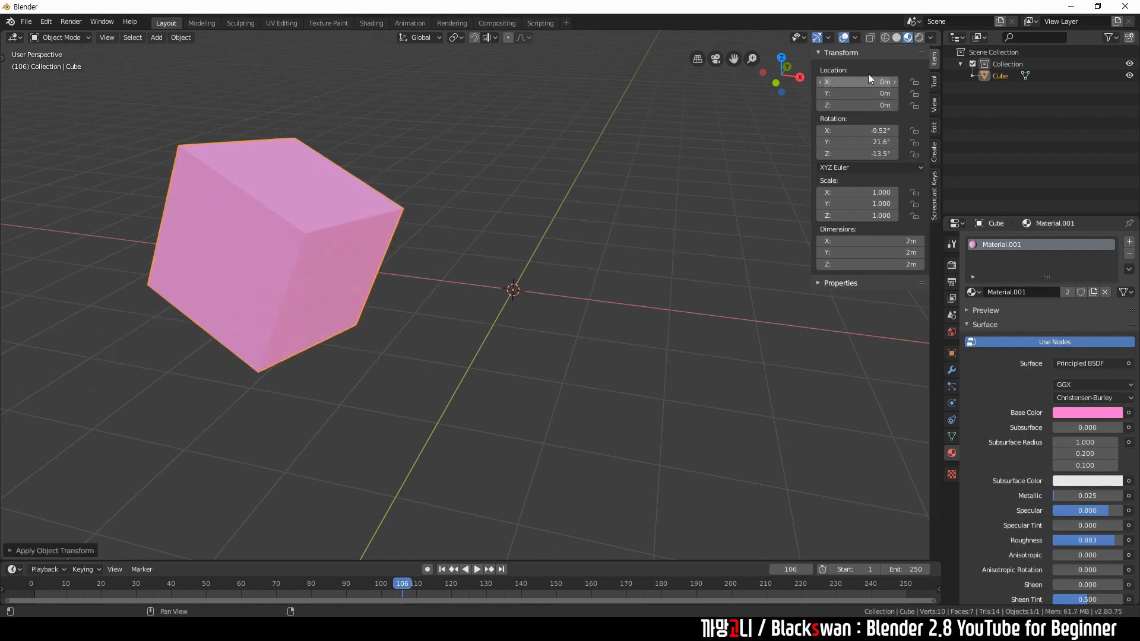
Step: Apply the cube's rotation so its current tilt becomes the zero rotation
key("ctrl+a")
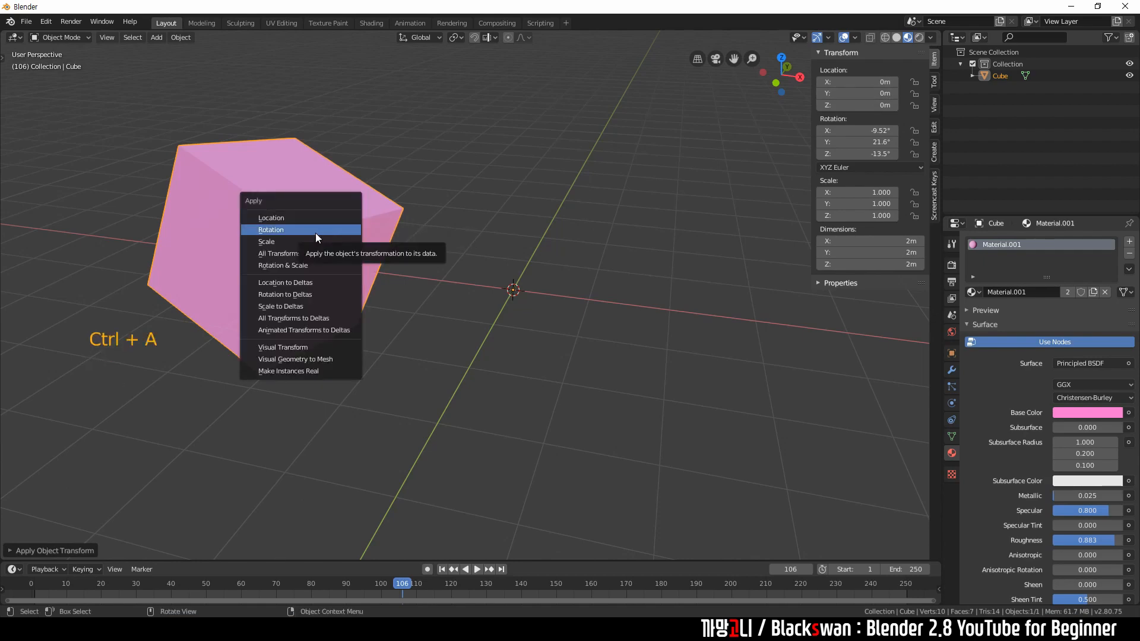
key("ctrl+a")
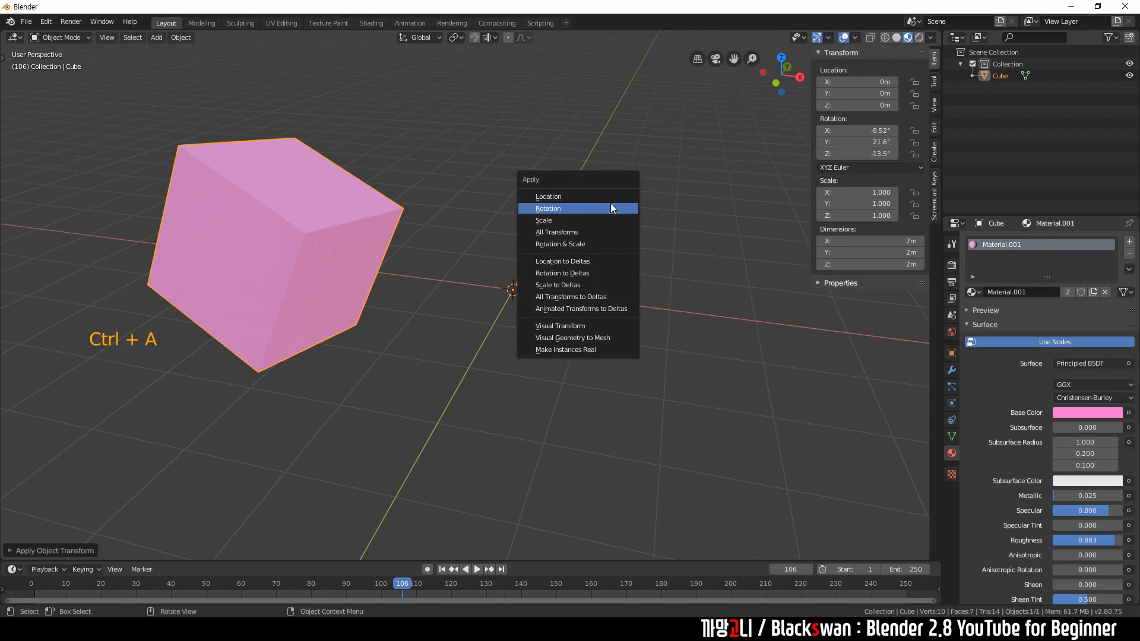
left_click(611, 208)
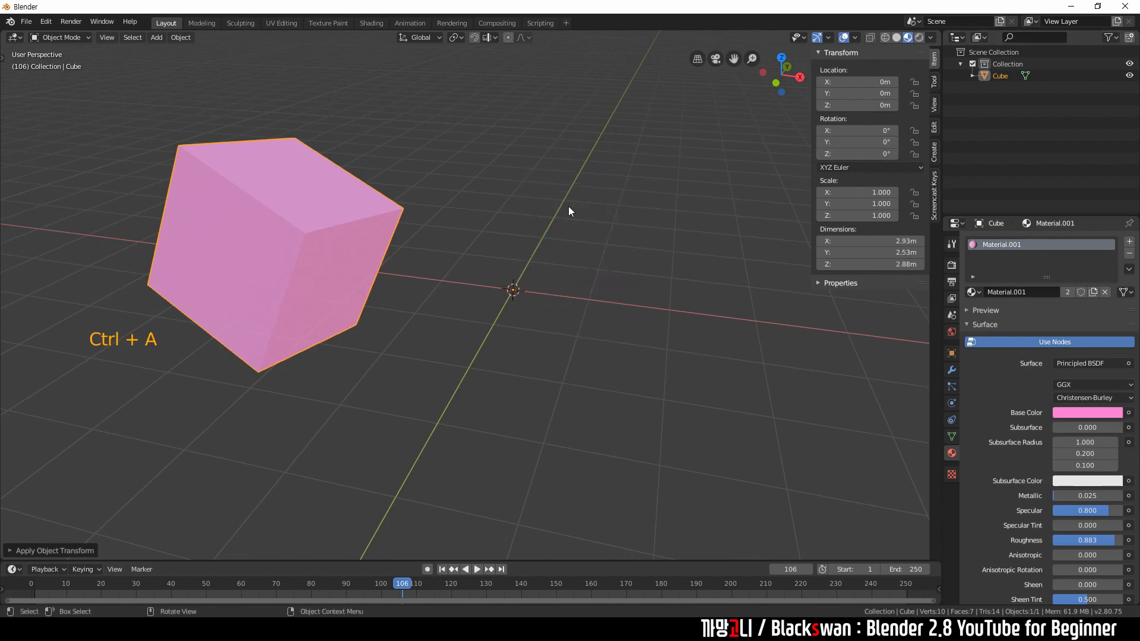
left_click(476, 186)
left_click(515, 193)
left_click(299, 234)
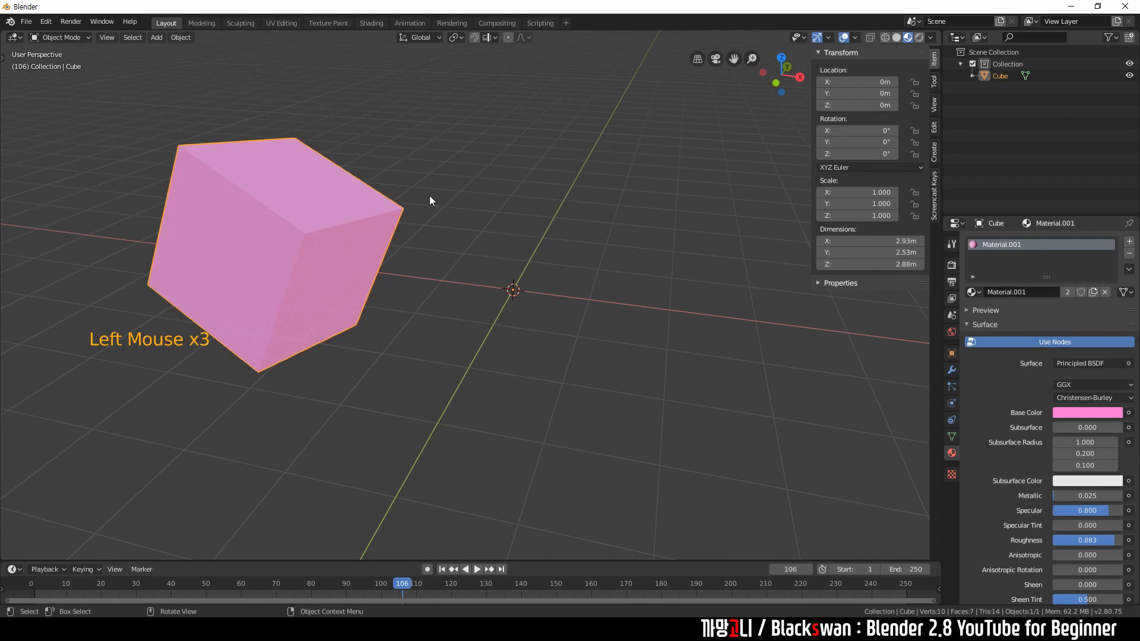
left_click(381, 223)
left_click(542, 256)
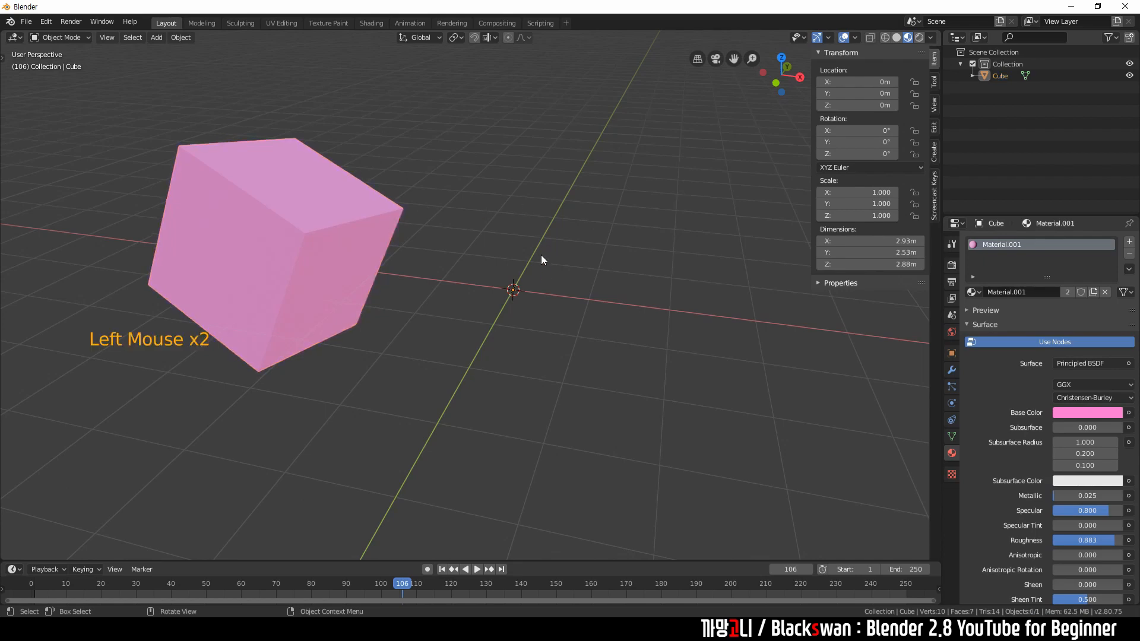
left_click_drag(422, 219, 593, 367)
left_click(404, 174)
left_click(358, 207)
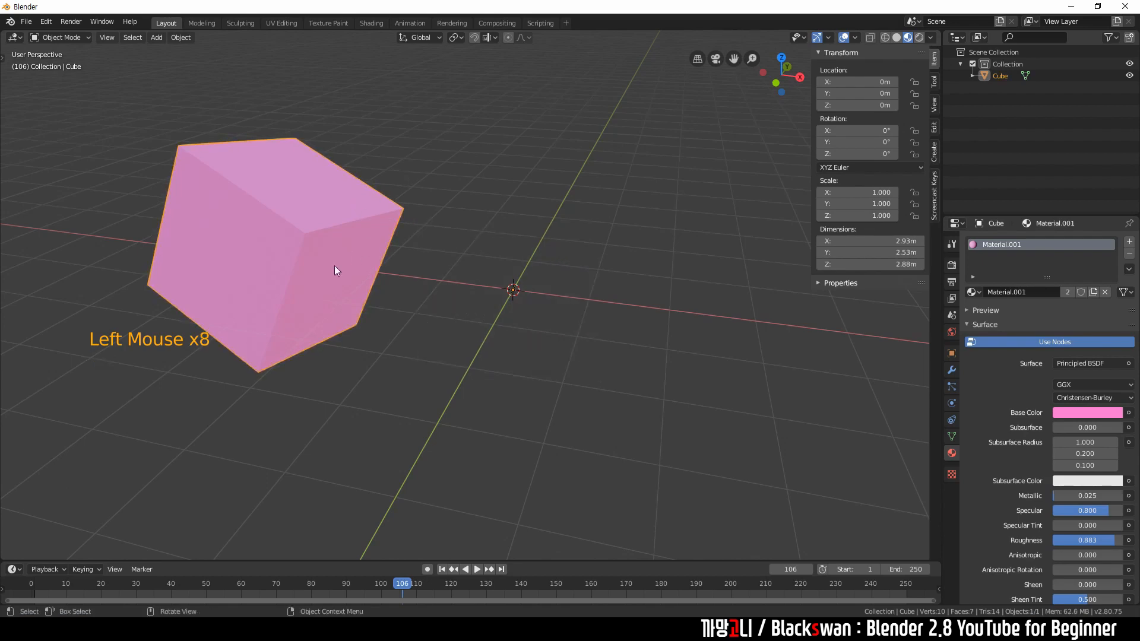
Step: Try to clear the rotation and location of the cube with the applied transforms, repeating both clear commands
left_click(340, 248)
key("alt+r")
key("alt+g")
key("alt+r")
key("alt+g")
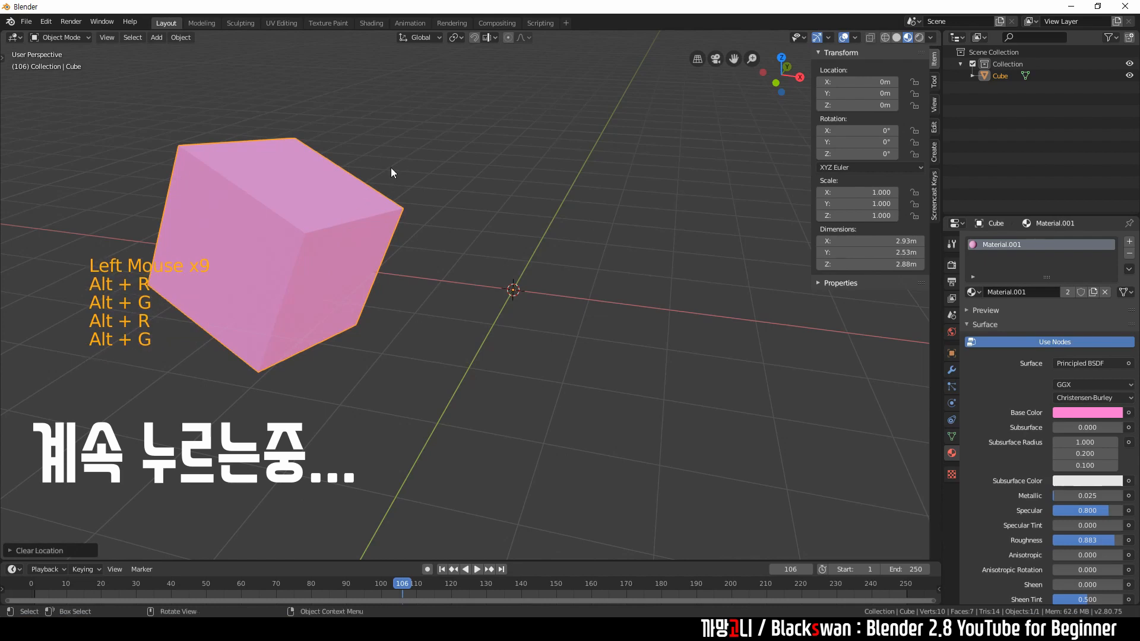
left_click(391, 168)
left_click(375, 191)
left_click(425, 160)
middle_click_drag(426, 187, 462, 177, "shift")
left_click_drag(109, 95, 480, 380)
left_click(527, 283)
Step: Grab the cube to about X 3.17 m, Y 0.77 m, Z -0.37 m and rotate it to about 1.1°, -3.9°, 1.9°
left_click(282, 258)
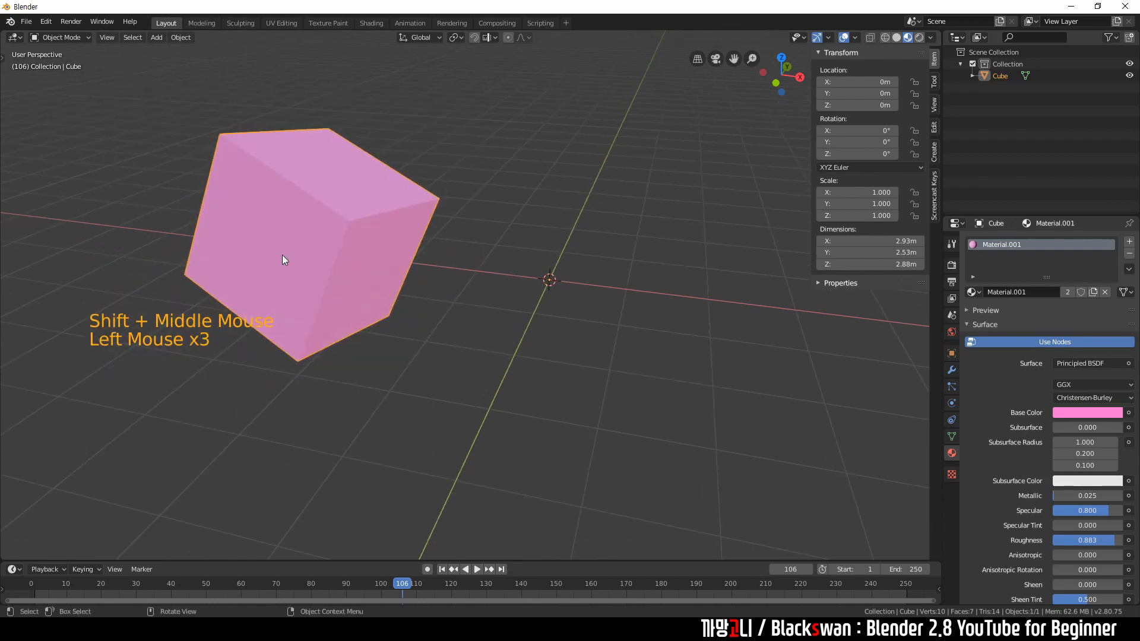
key("g")
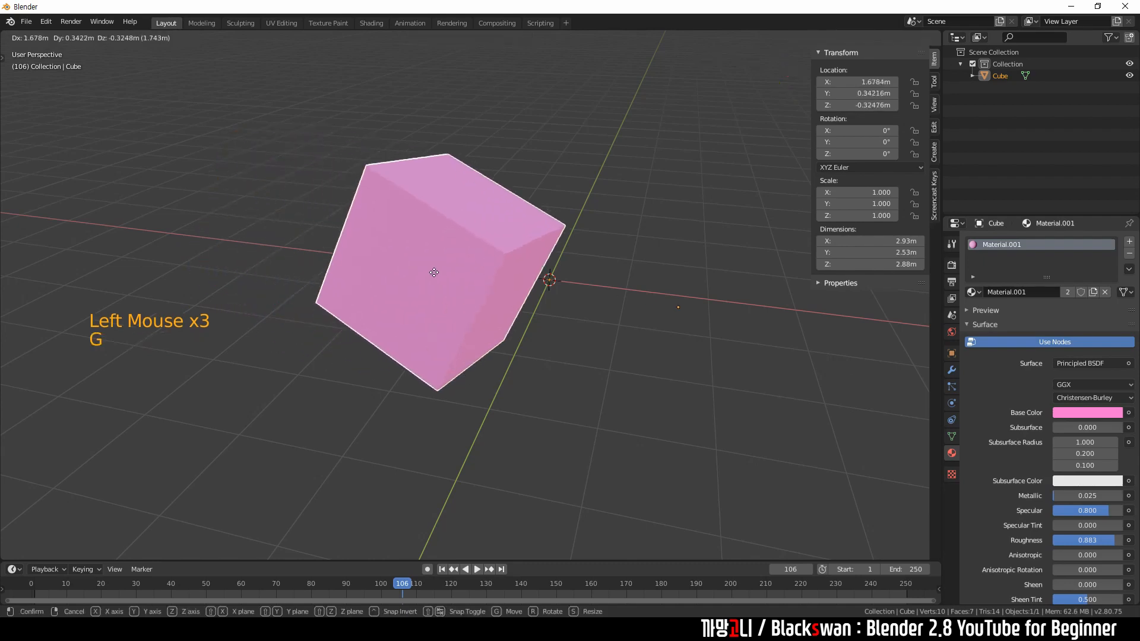
left_click(605, 295)
key("r")
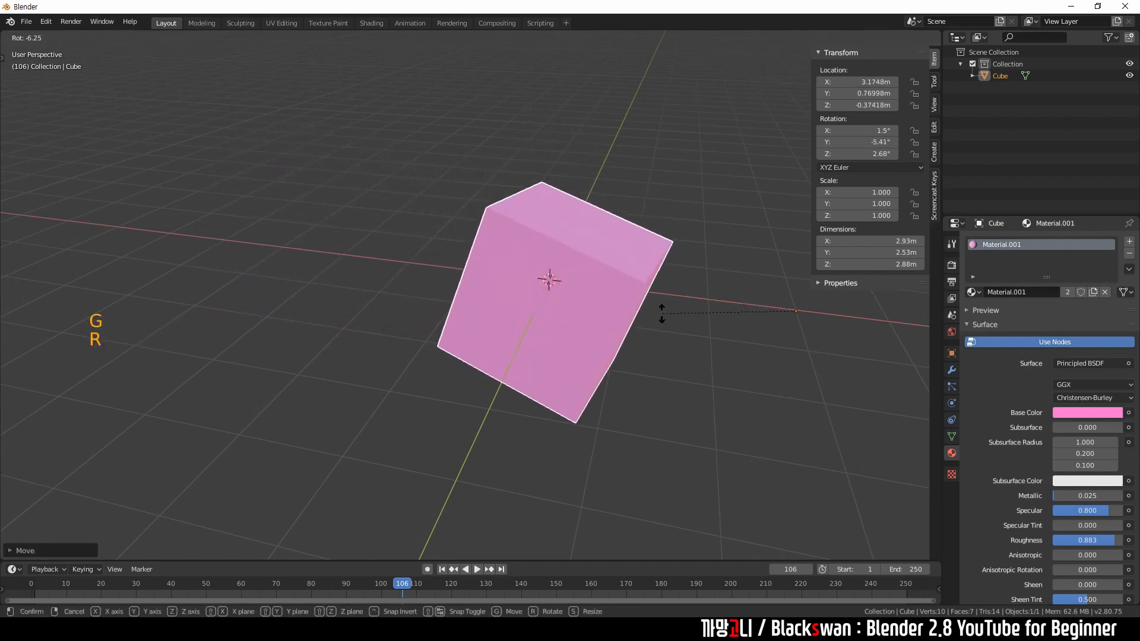
left_click(659, 310)
left_click(680, 338)
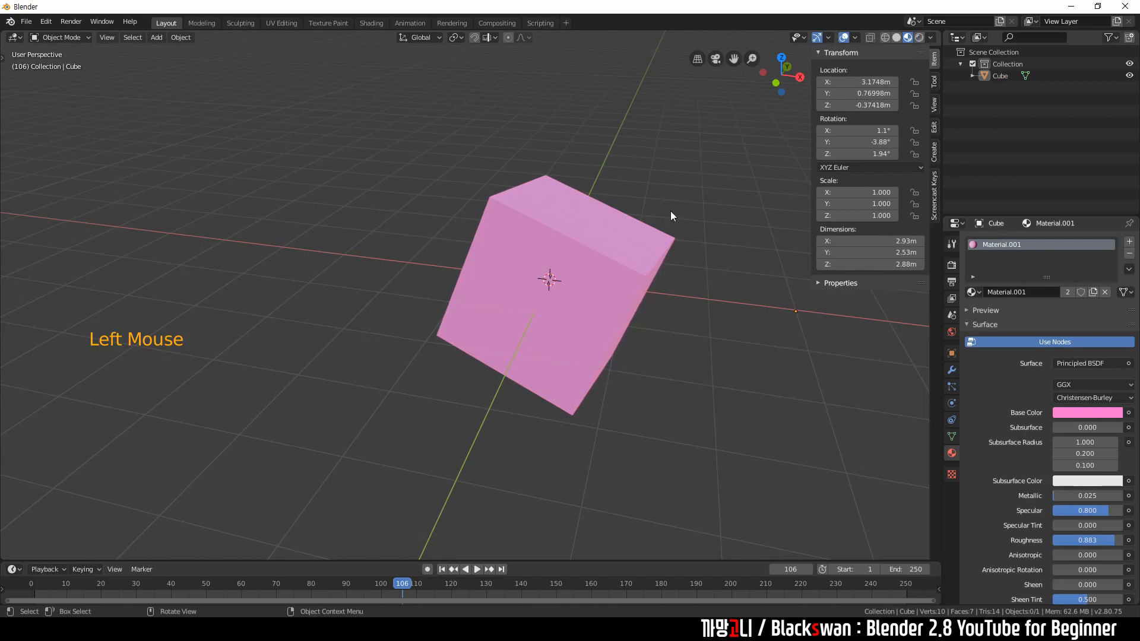
left_click(685, 192)
left_click(575, 240)
key("g")
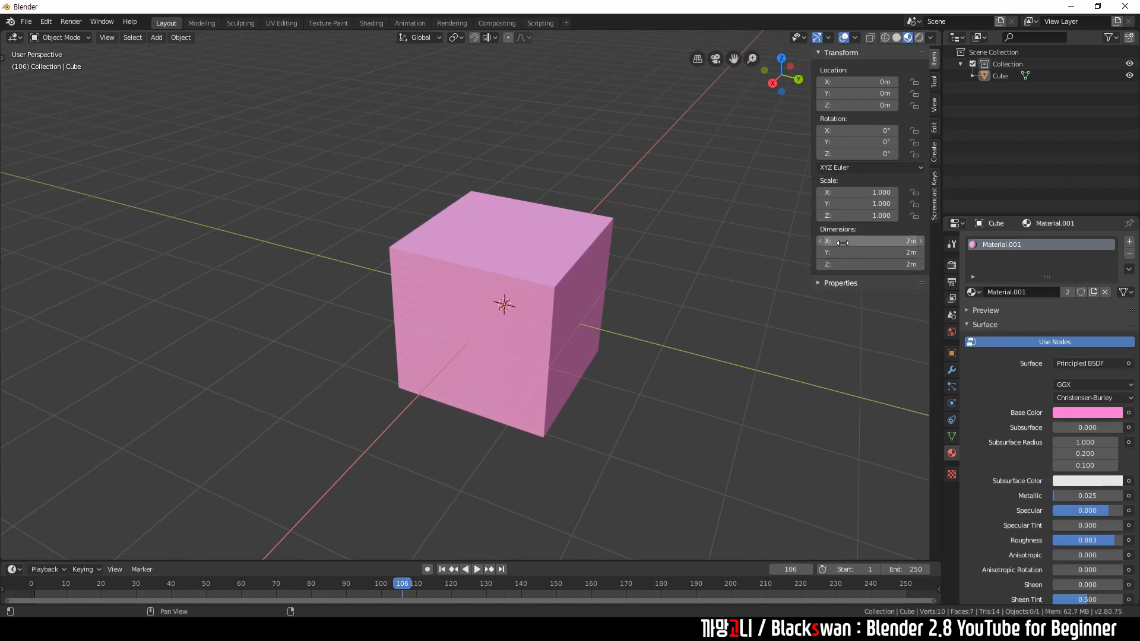
left_click(704, 183)
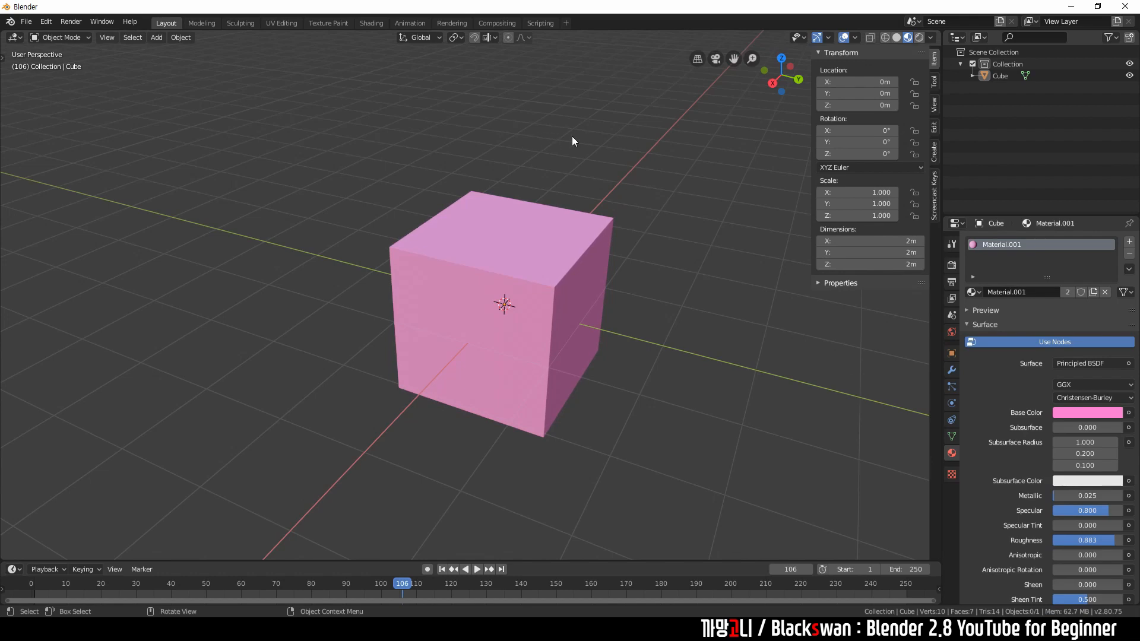
left_click(551, 125)
left_click_drag(538, 62, 516, 521)
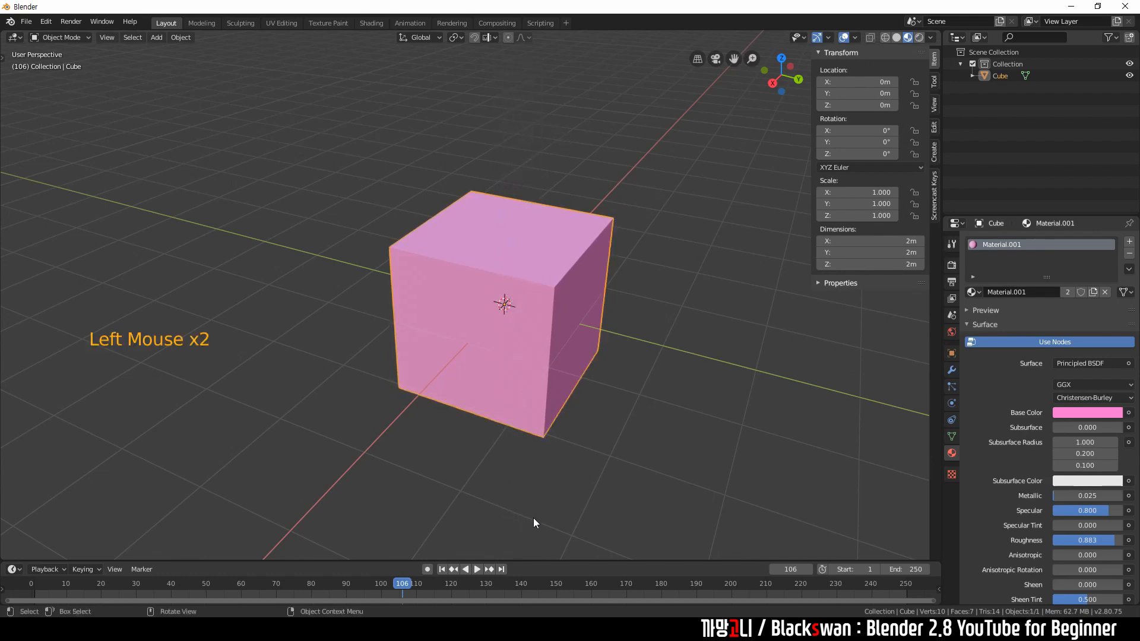
left_click(558, 476)
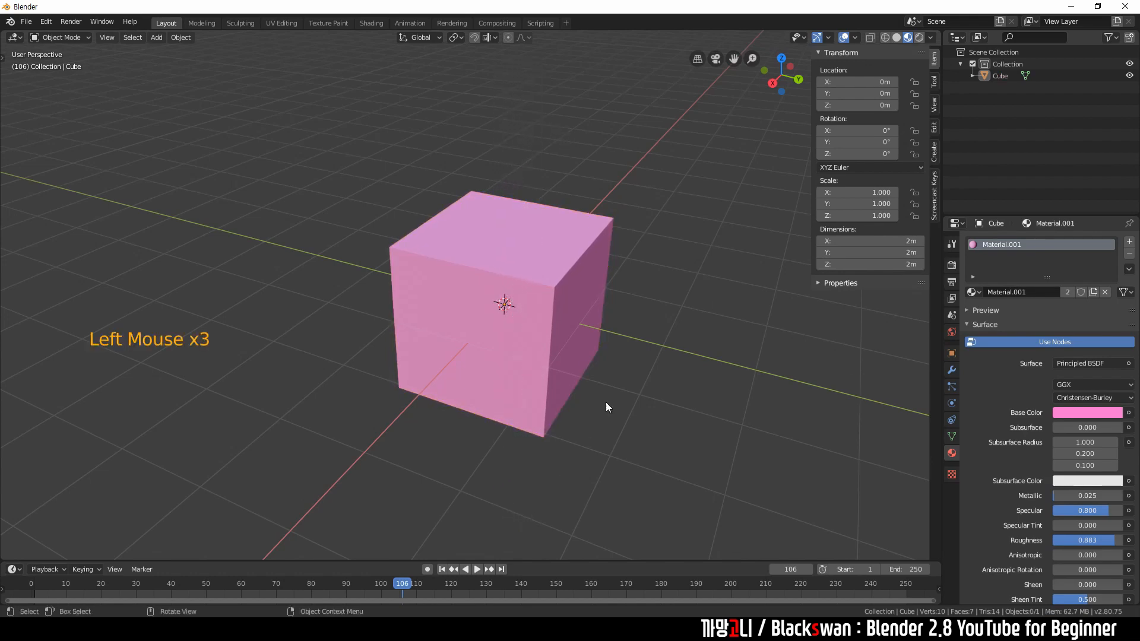
Step: Show the Z axis line through the viewport overlay options and turn it back off
left_click(856, 40)
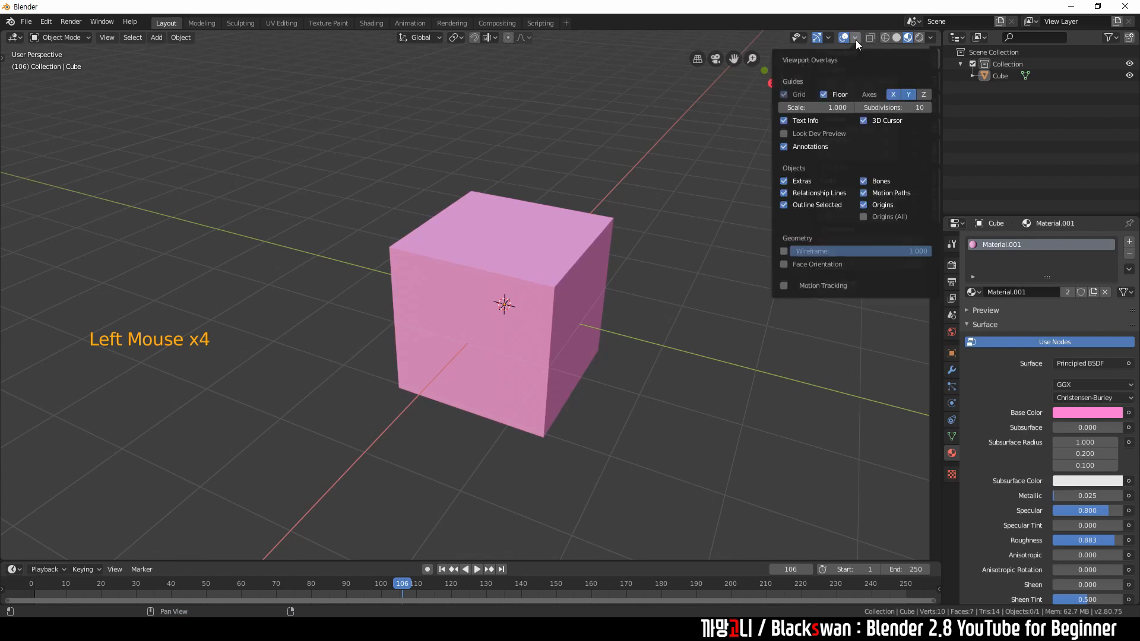
left_click(924, 96)
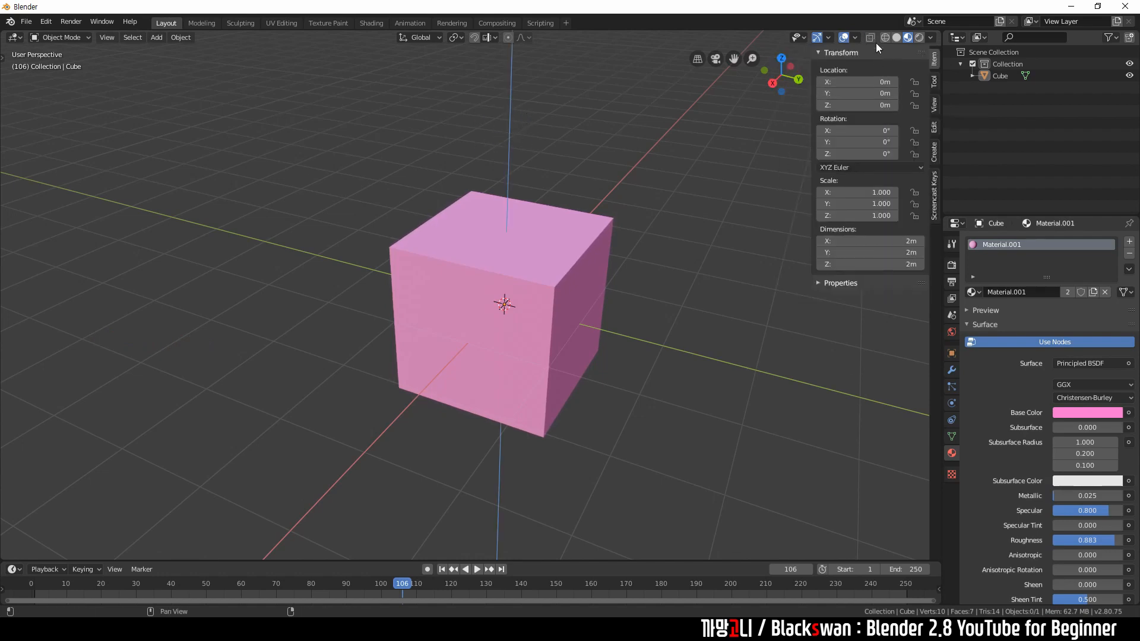
left_click(856, 38)
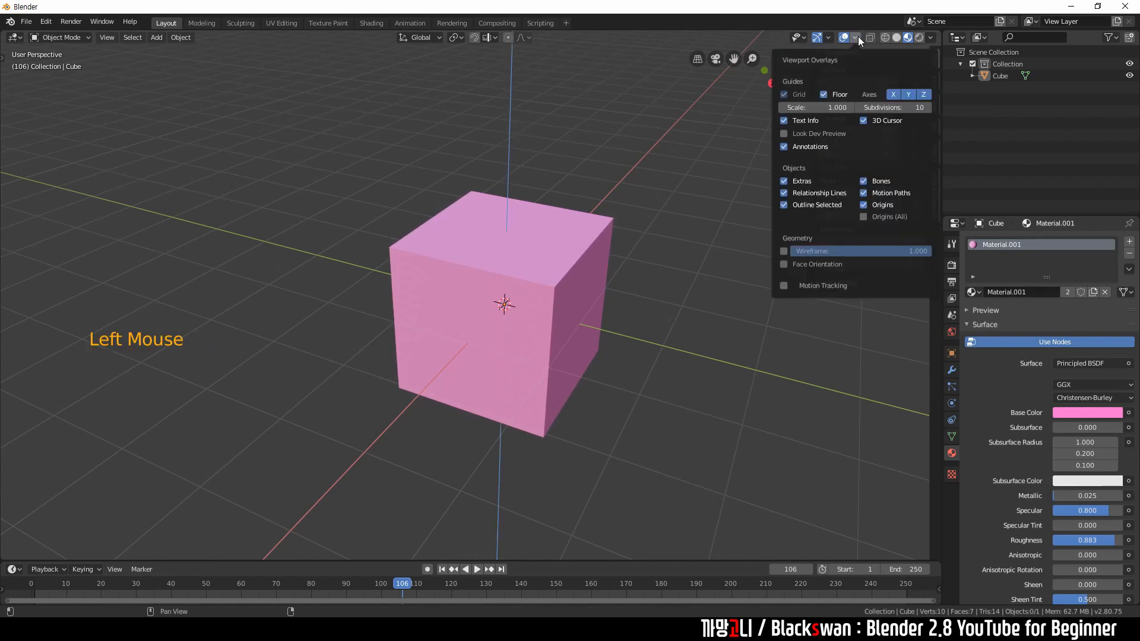
left_click(926, 95)
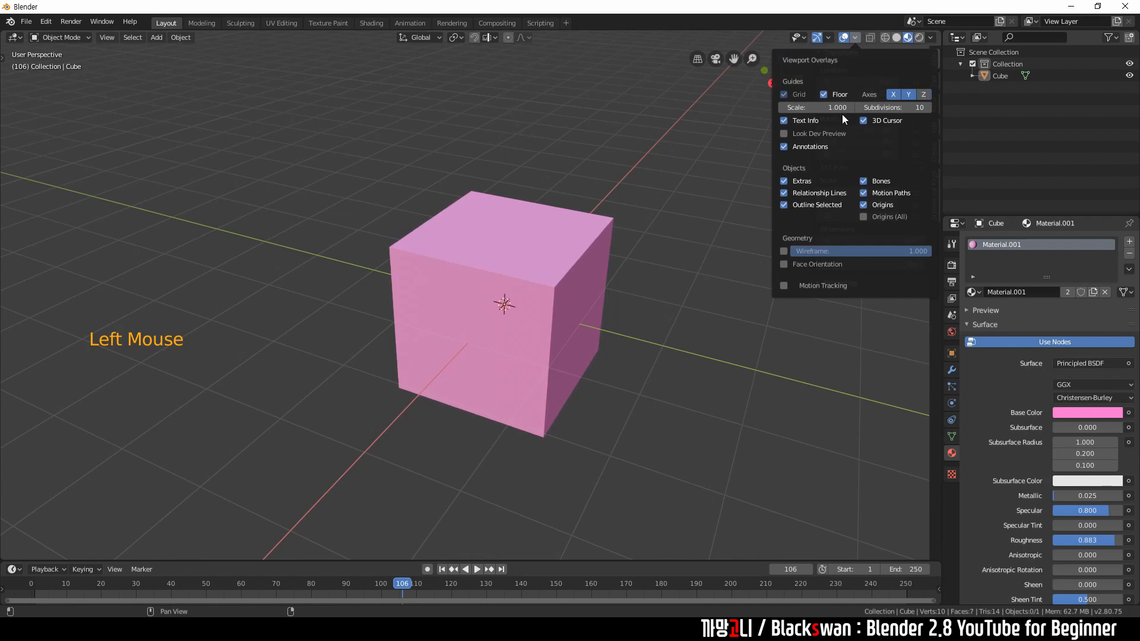
left_click(724, 157)
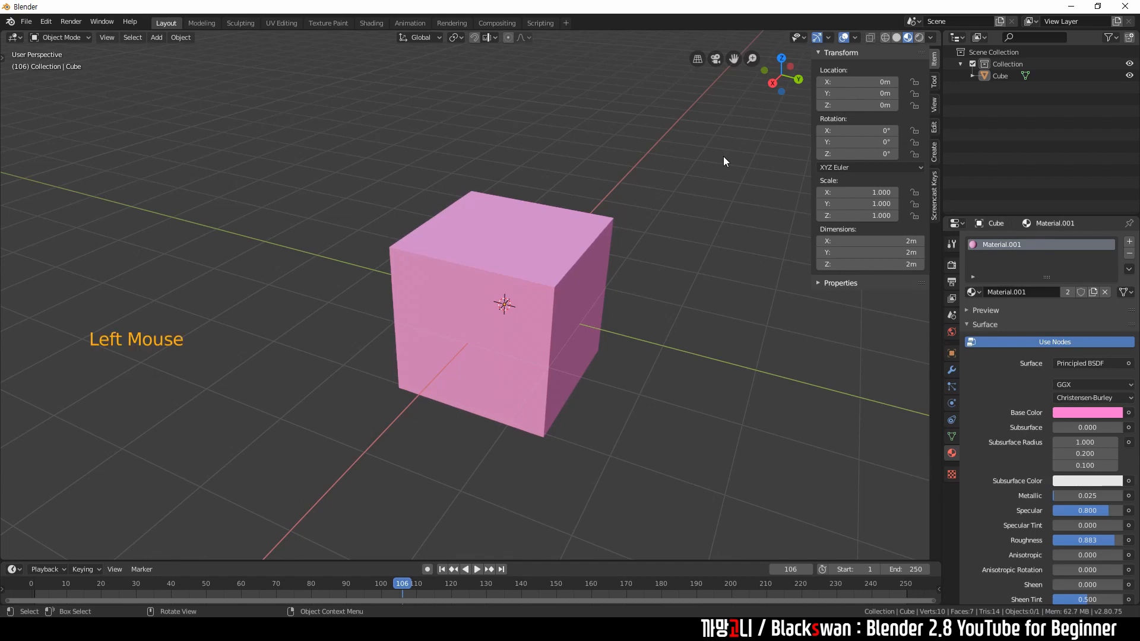
Step: Move the cube freely to about X -1.55 m, Y 1.37 m, Z 1.28 m
left_click(655, 205)
left_click(580, 258)
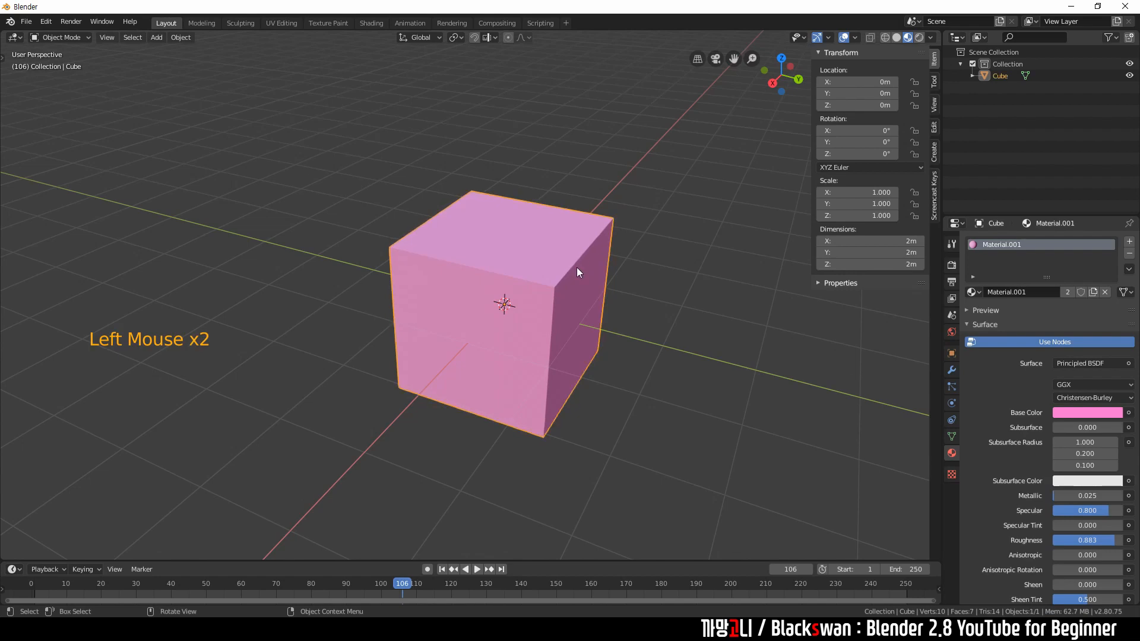
key("g")
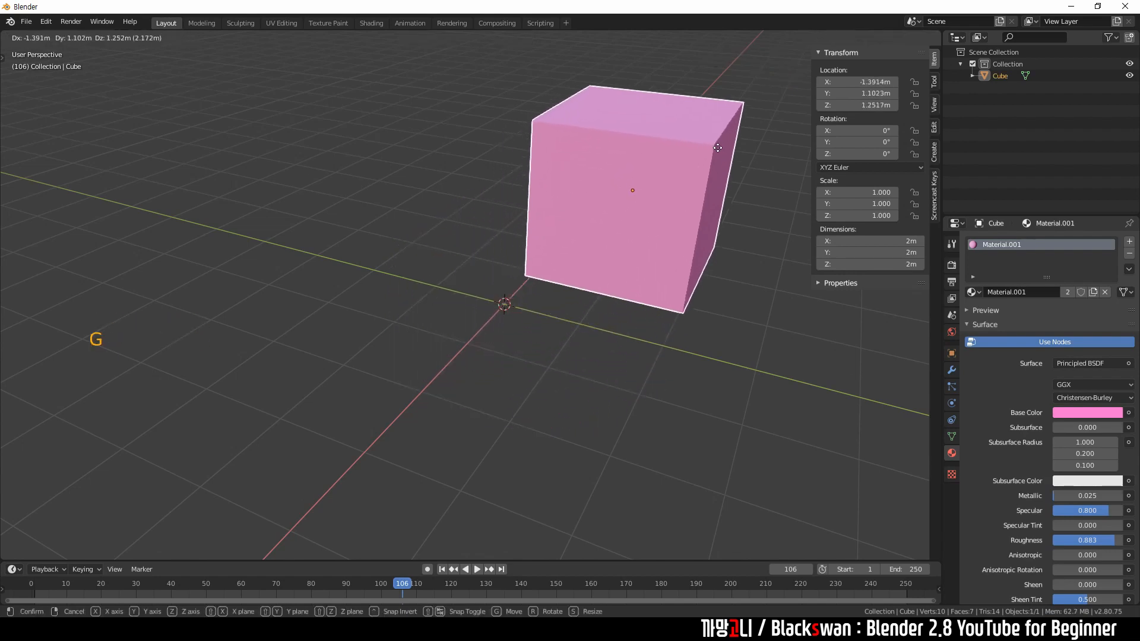
left_click(743, 145)
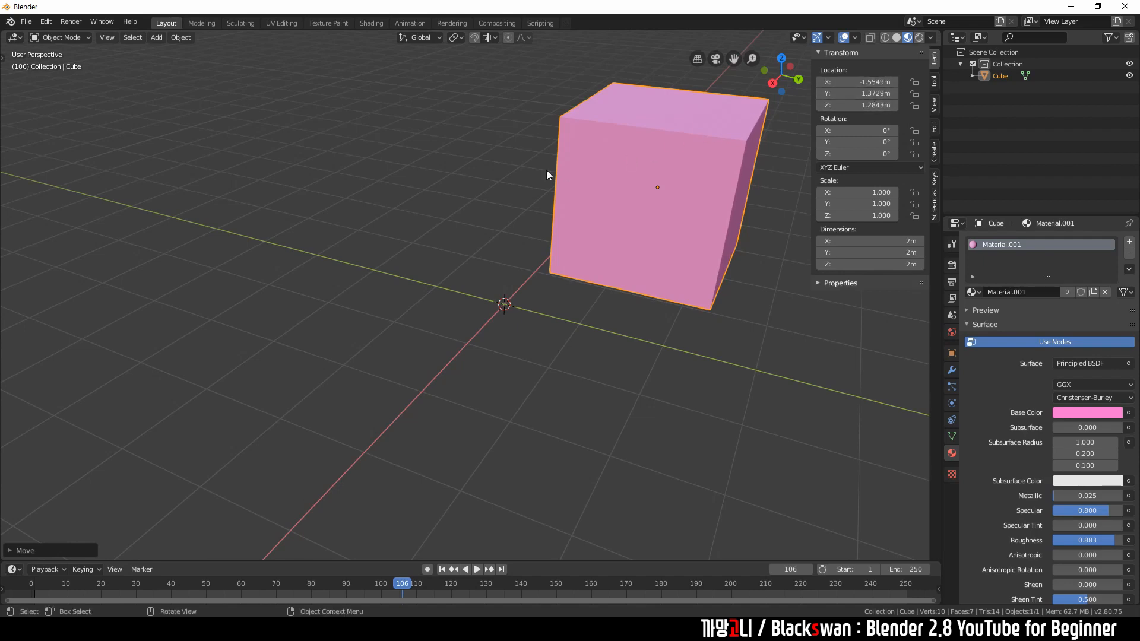
left_click(509, 175)
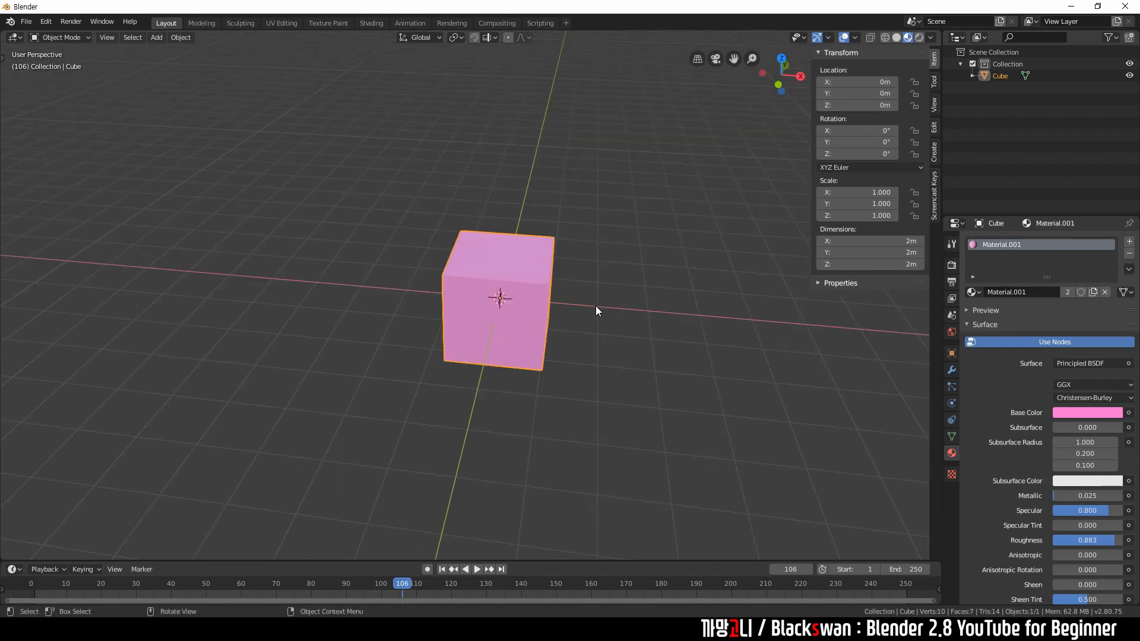
Step: Move the cube freely to about X 1.47 m, Y 0.19 m, Z -0.08 m and clear its location
left_click(596, 305)
left_click(543, 305)
key("g")
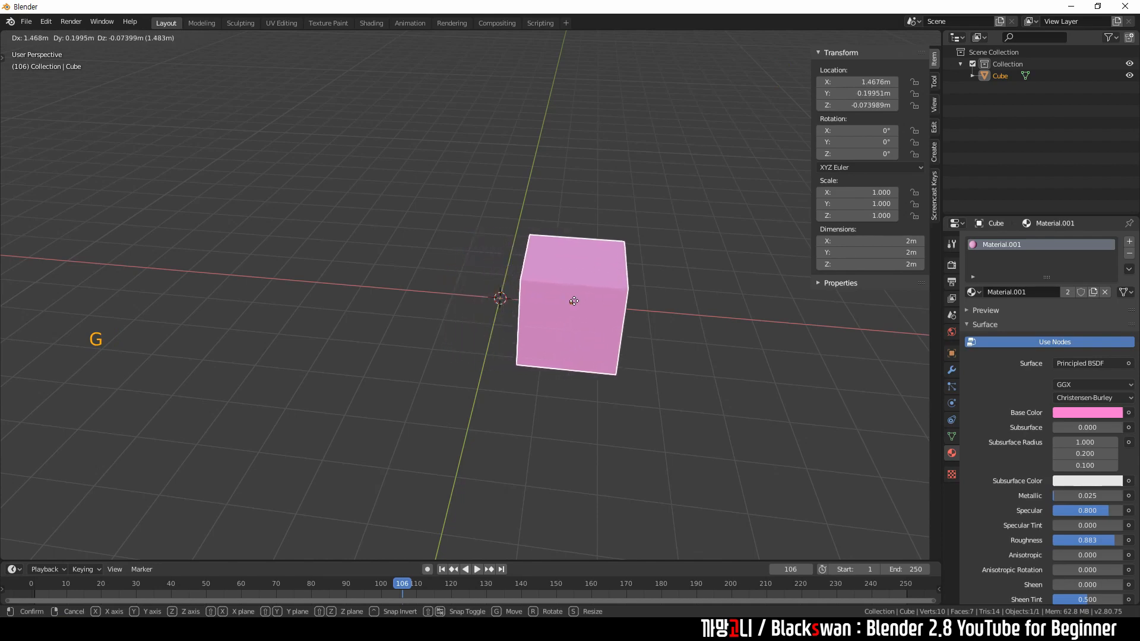
left_click(633, 271)
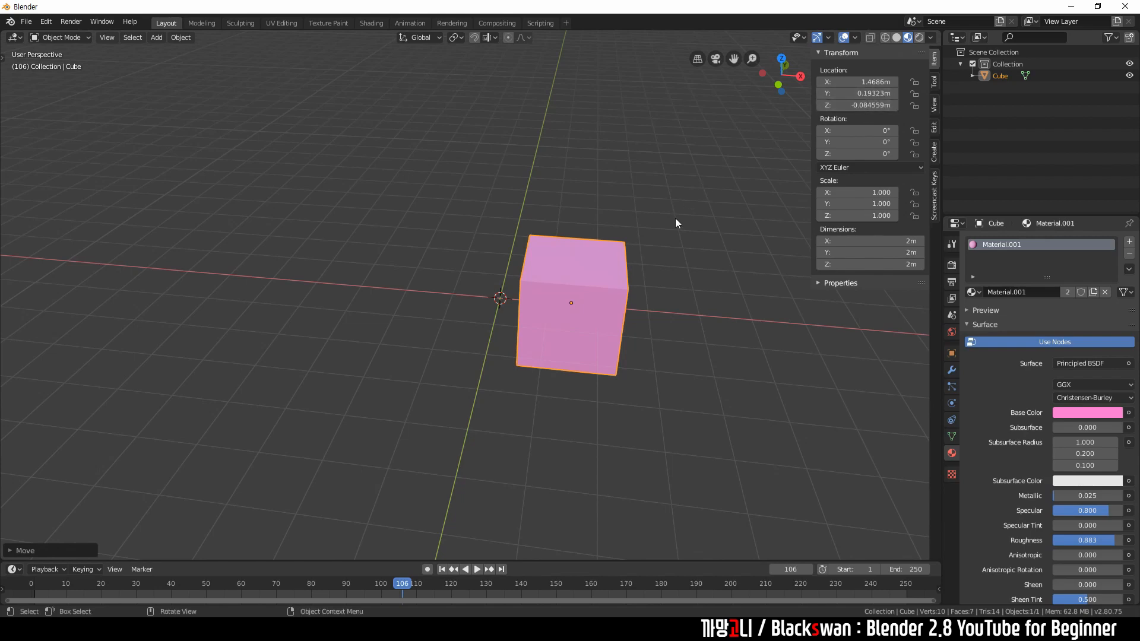
double_click(587, 289)
key("alt+g")
left_click(600, 233)
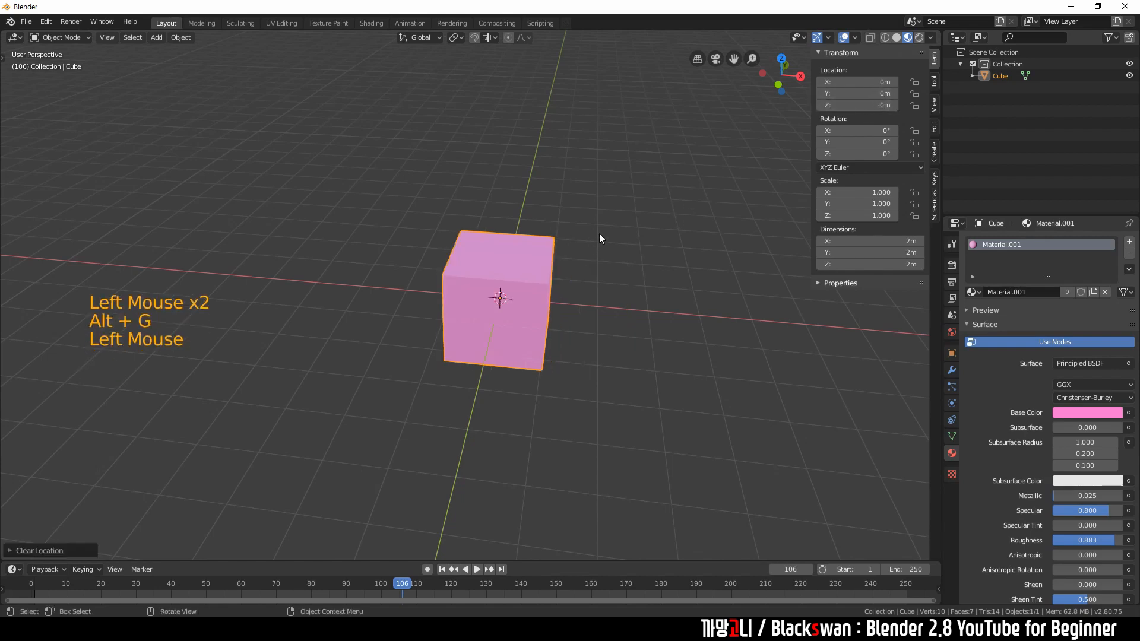
Step: Move the cube along the X axis only, to about X 2.53 m
left_click(526, 293)
key("g")
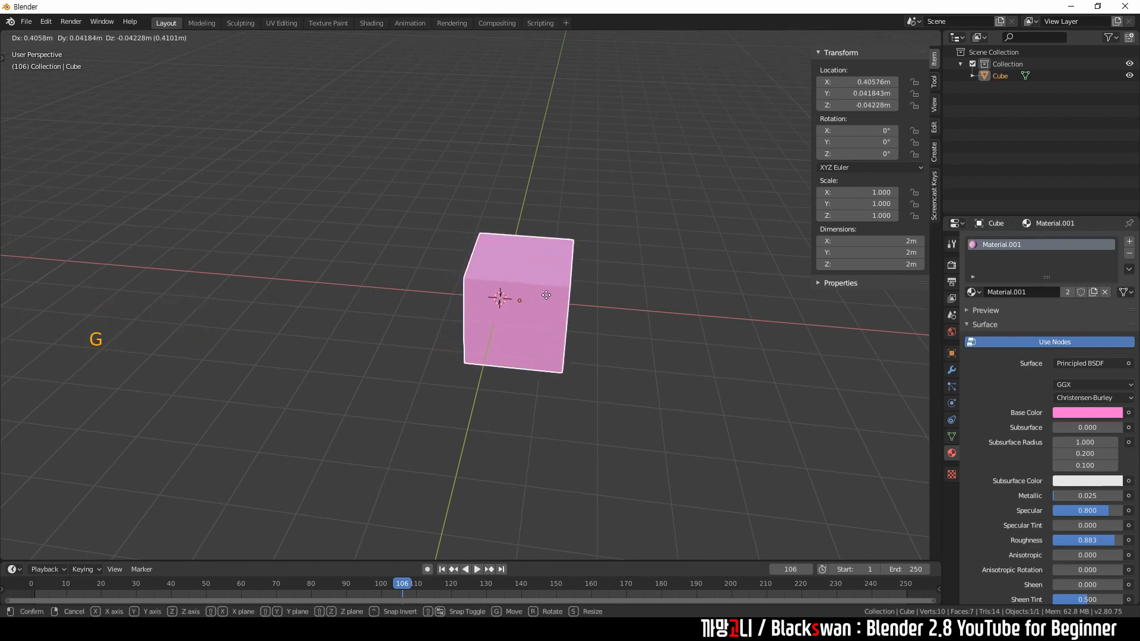
key("x")
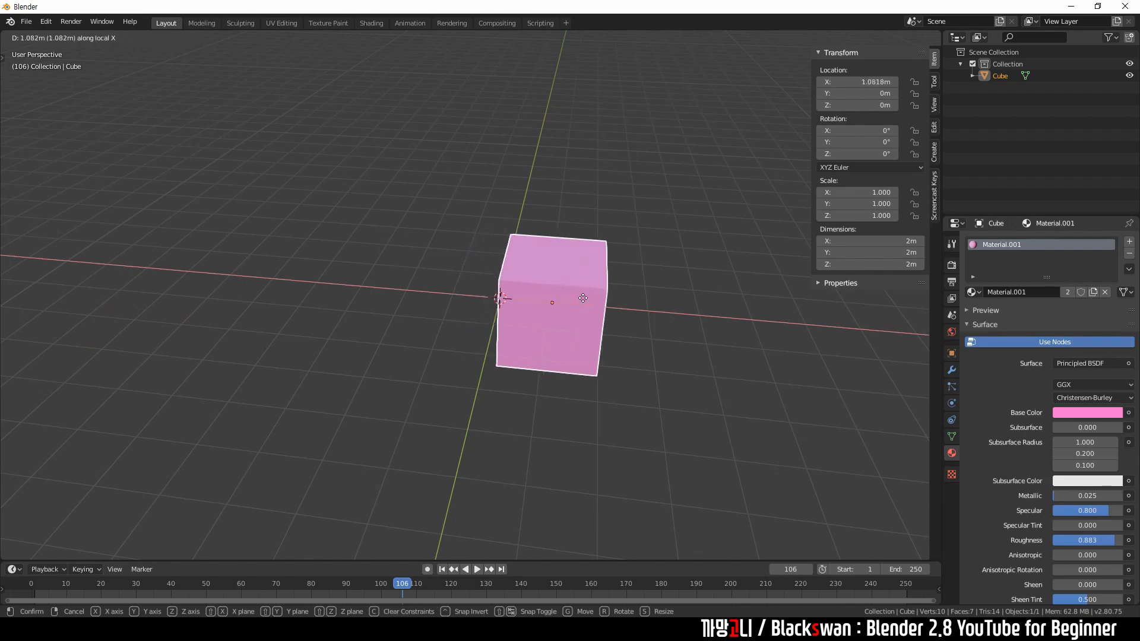
left_click(713, 326)
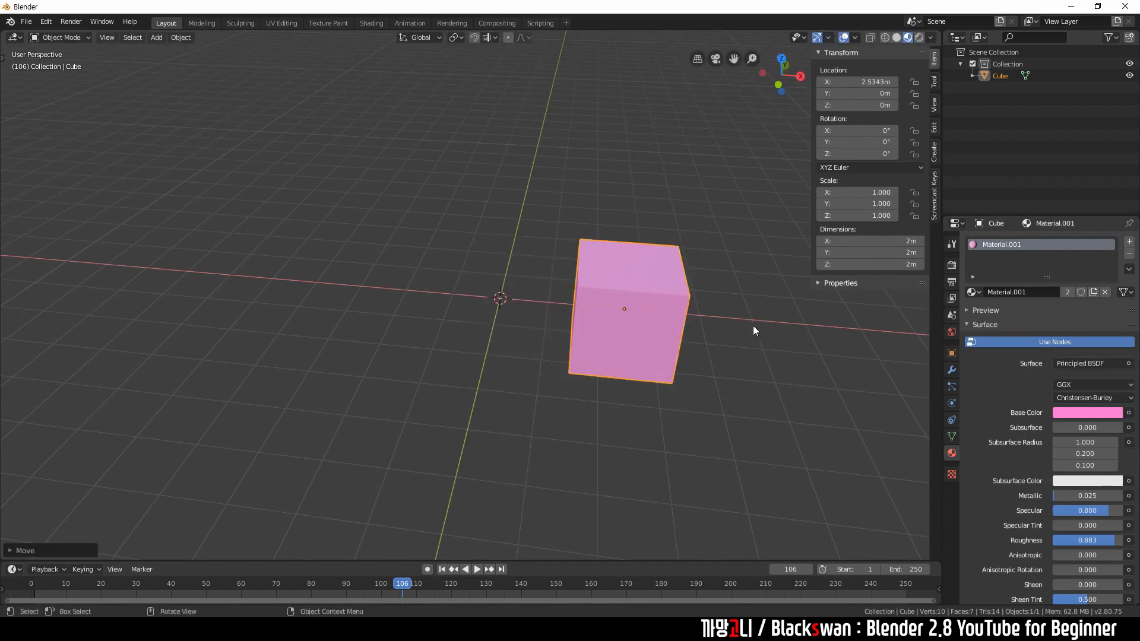
Step: Shift the cube along X to about 2.58 m and again to about 0.74 m, and clear its location
left_click(651, 312)
key("g")
key("x")
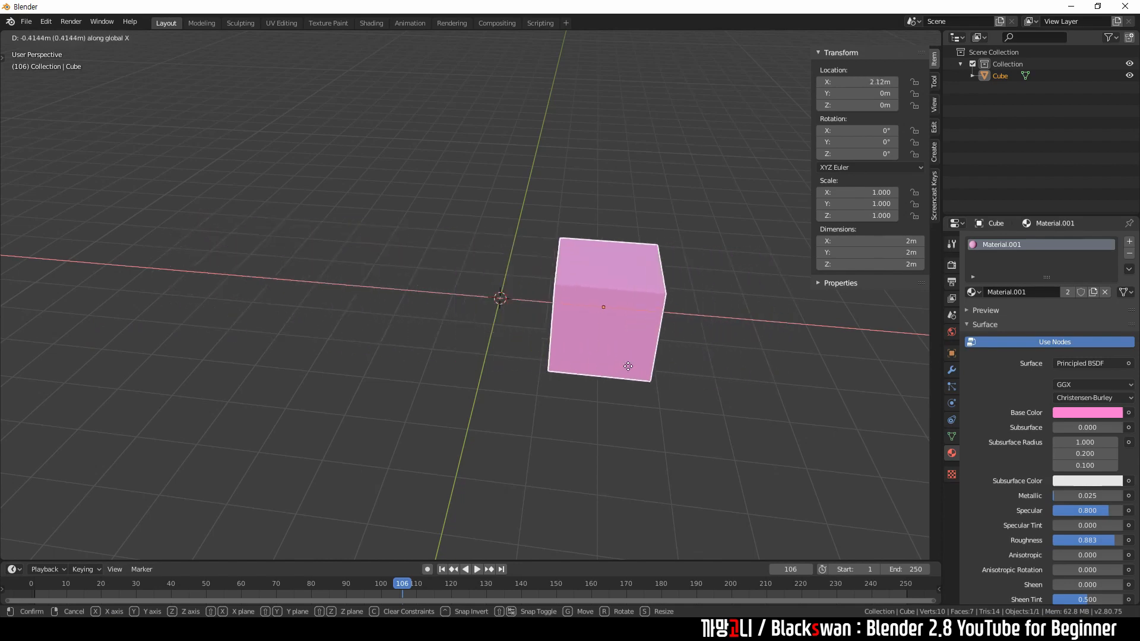
left_click(649, 359)
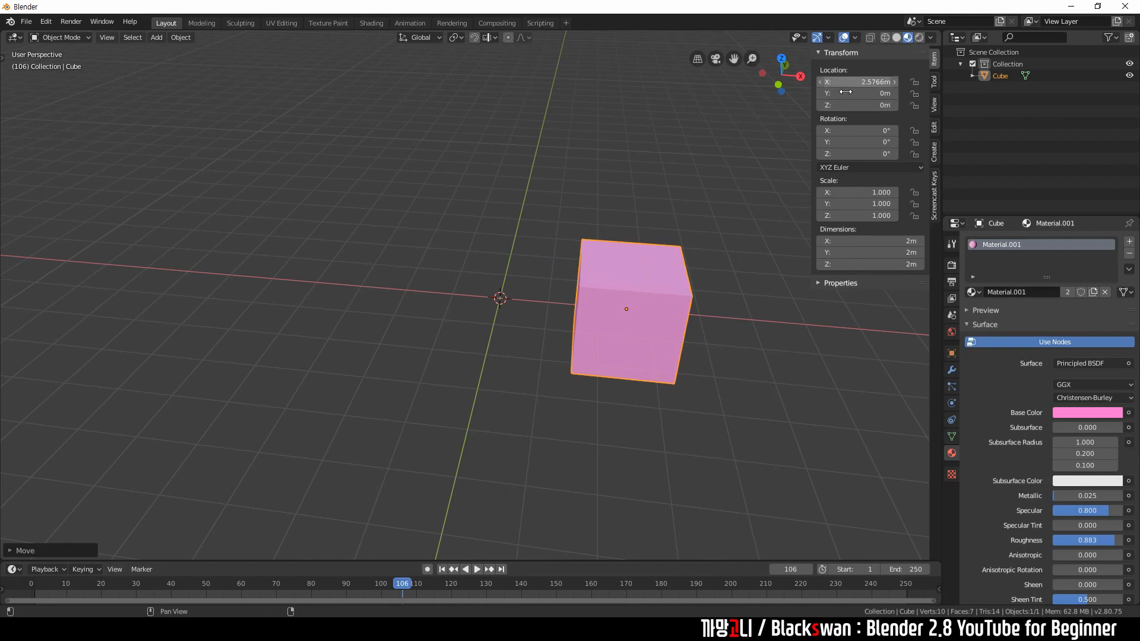
key("g")
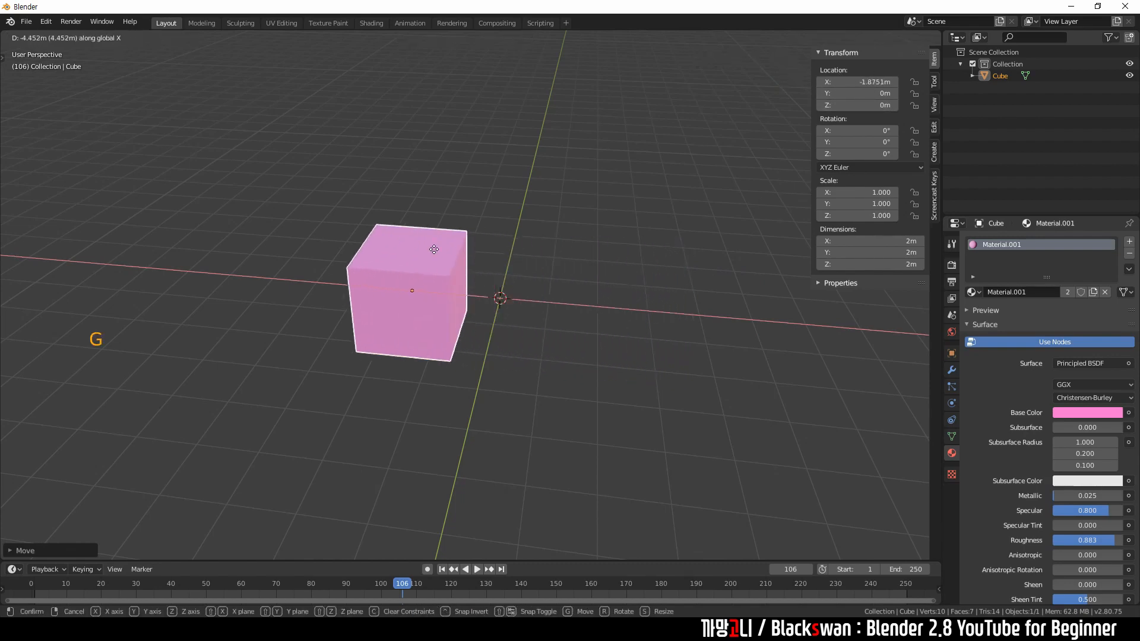
left_click(561, 308)
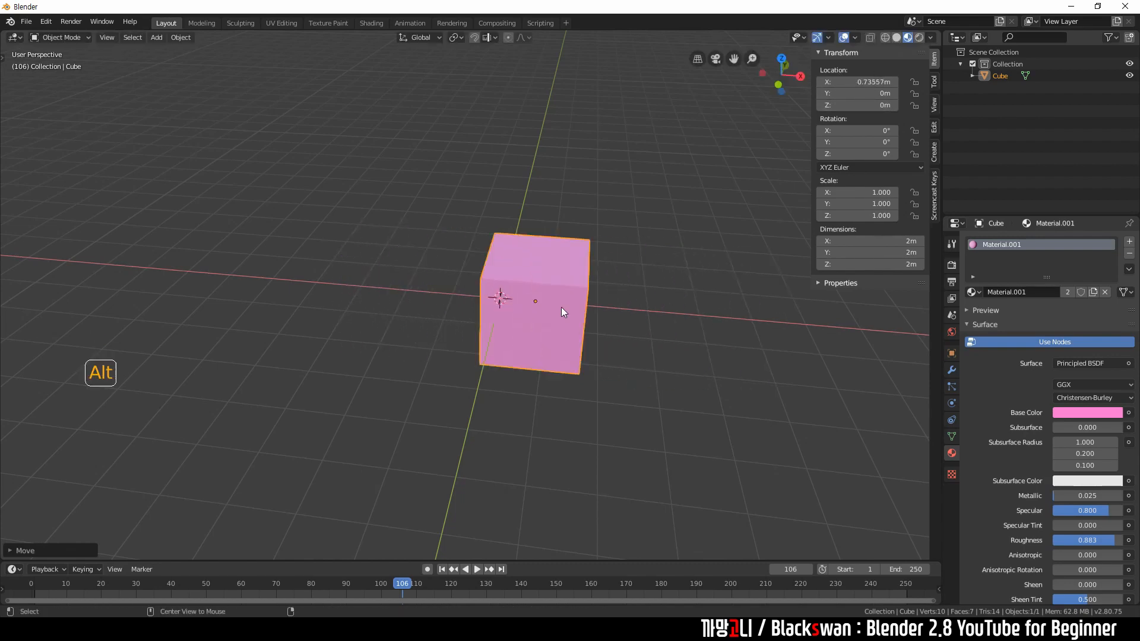
key("alt+g")
Step: Move the cube along Y to about -0.09 m and along Z to about 0.13 m, and deselect it
key("g")
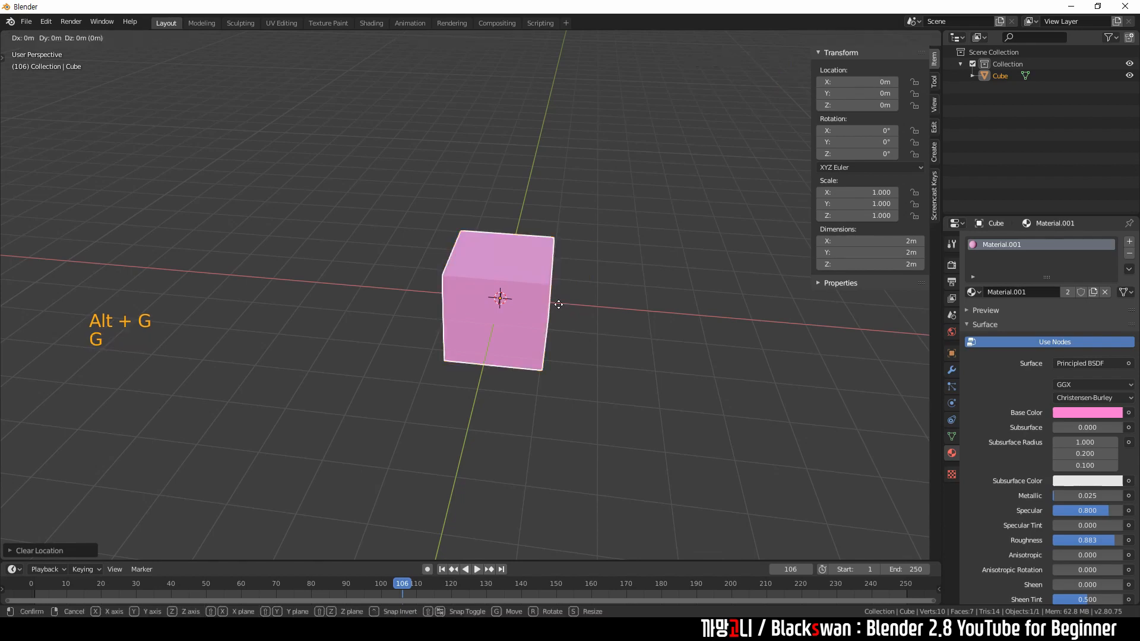
key("y")
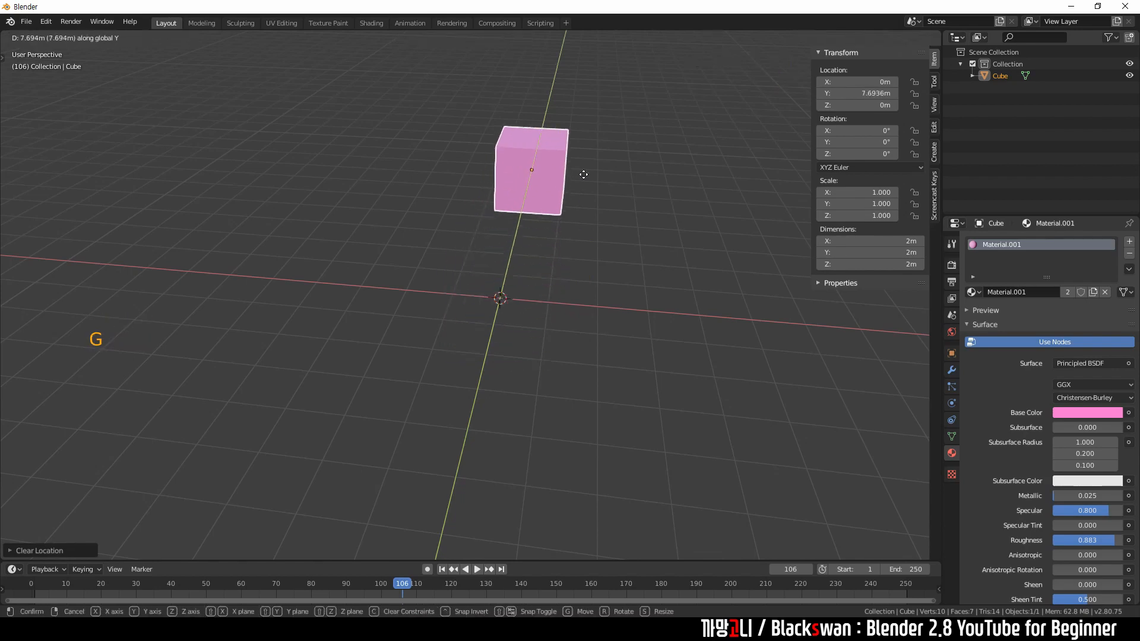
left_click(503, 321)
key("g")
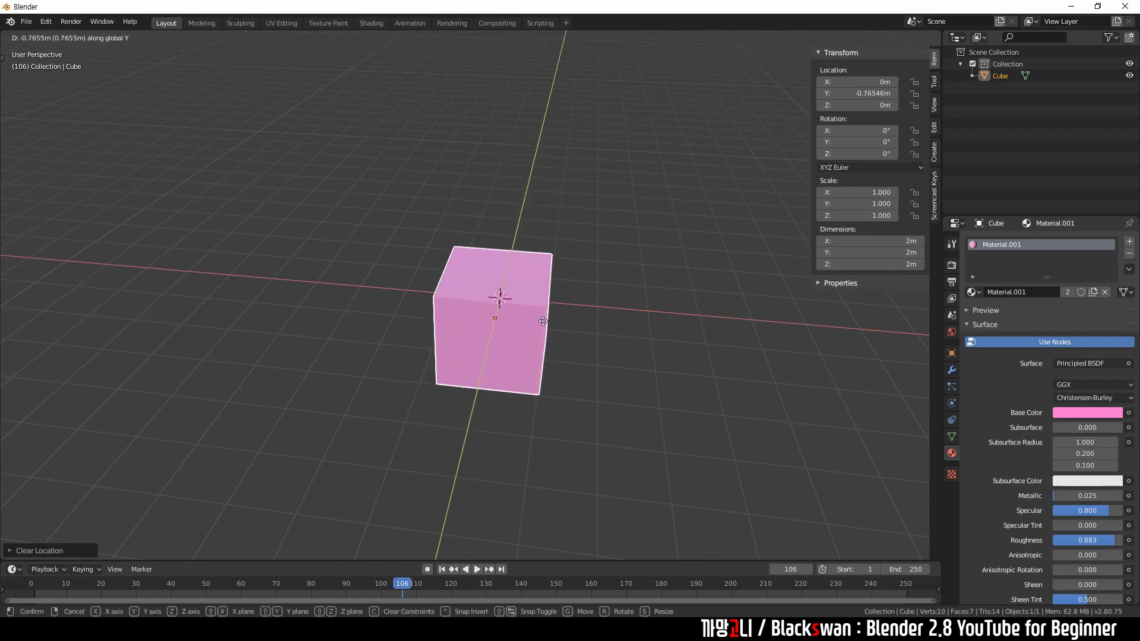
key("z")
left_click(531, 293)
left_click(613, 254)
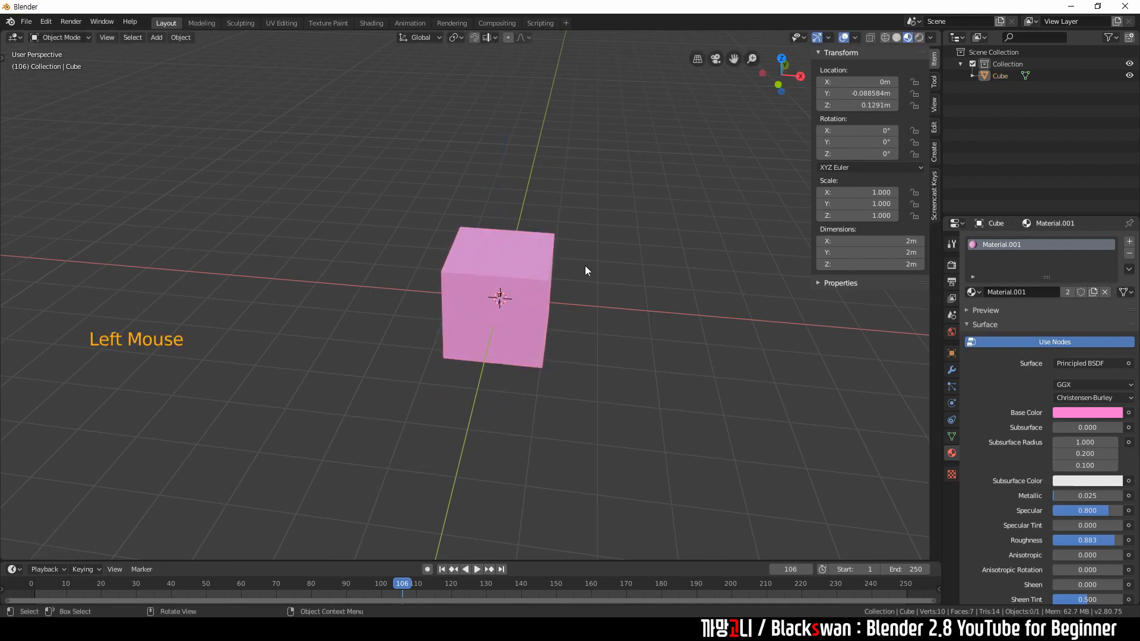
Step: Reselect the cube and clear its location to return it to the world origin
left_click(602, 247)
left_click(546, 243)
key("alt+g")
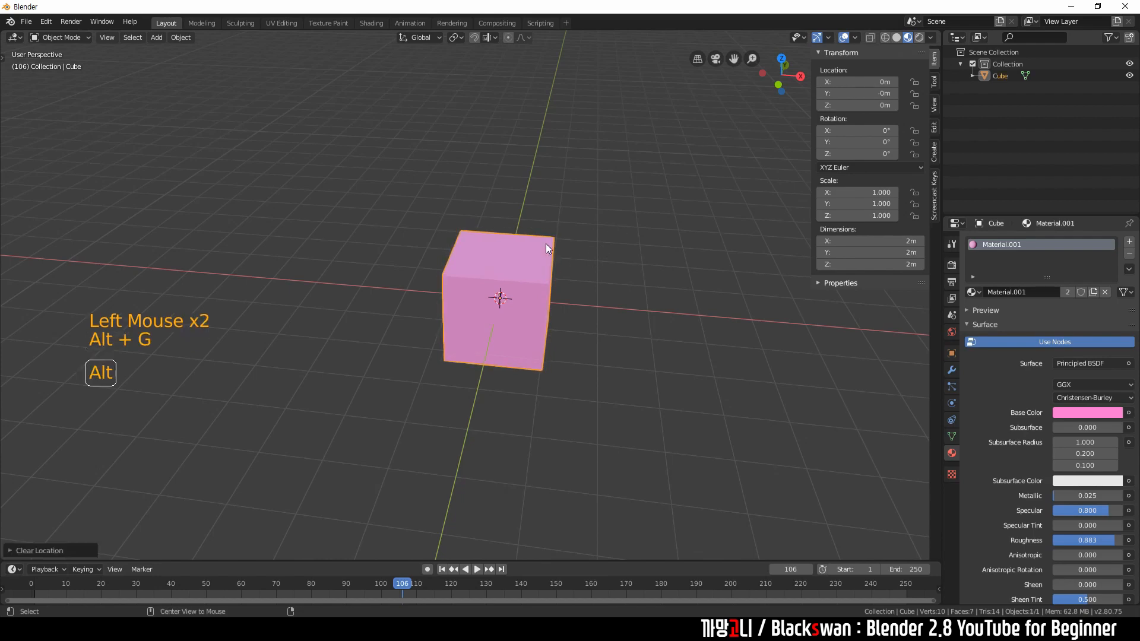
left_click(592, 232)
Step: Try rotating the cube freely and about the global Z axis, cancelling the free rotation and undoing the Z rotation
left_click(539, 274)
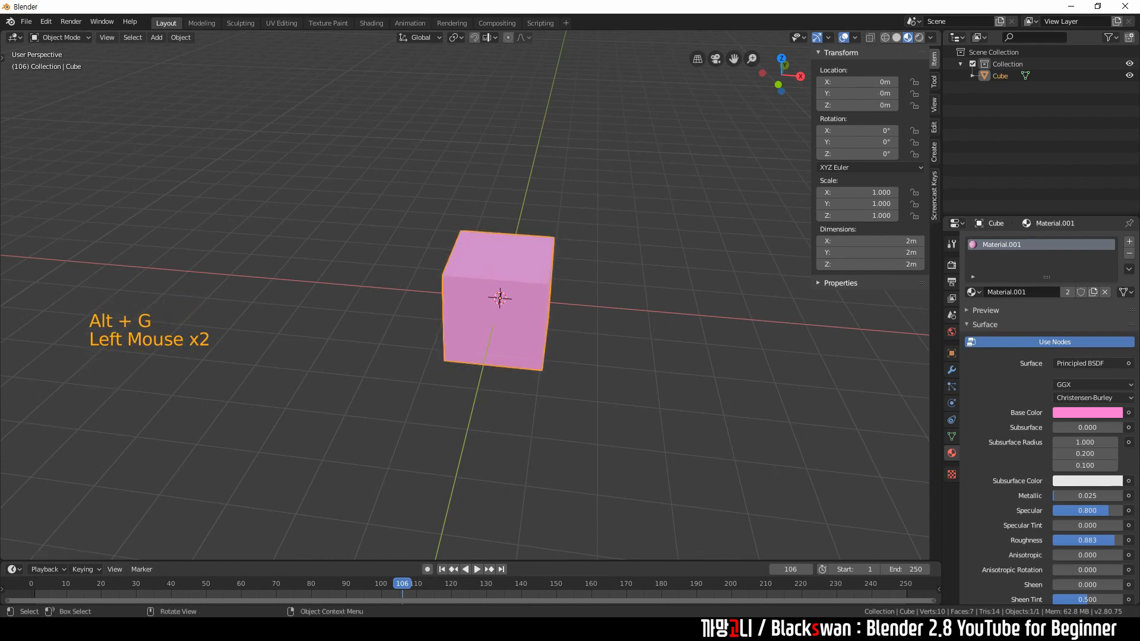
key("r")
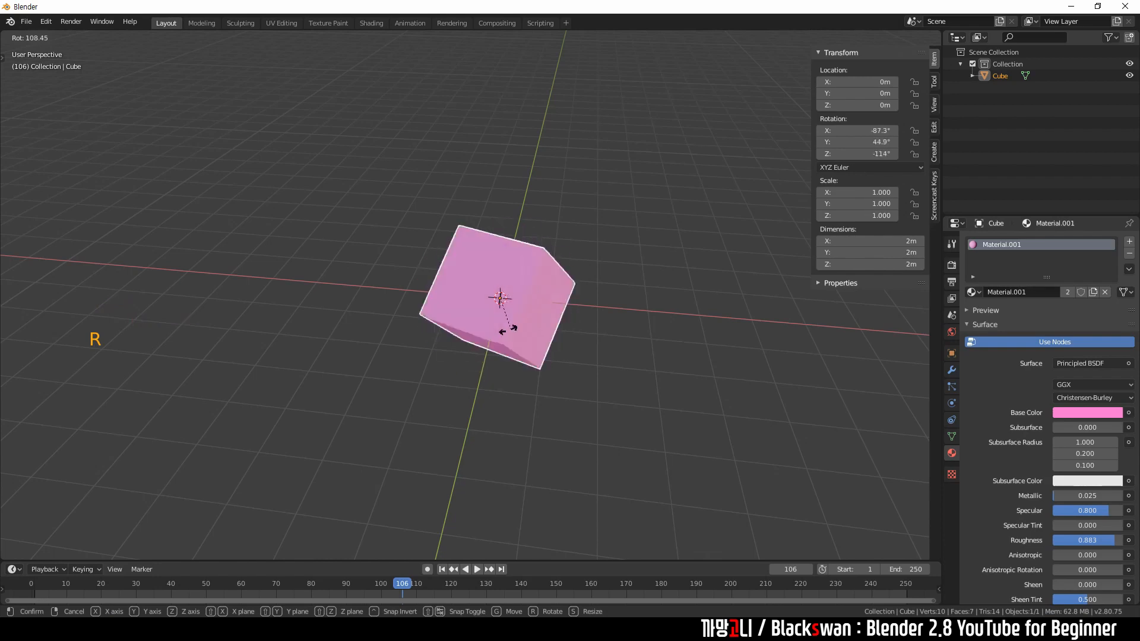
right_click(529, 287)
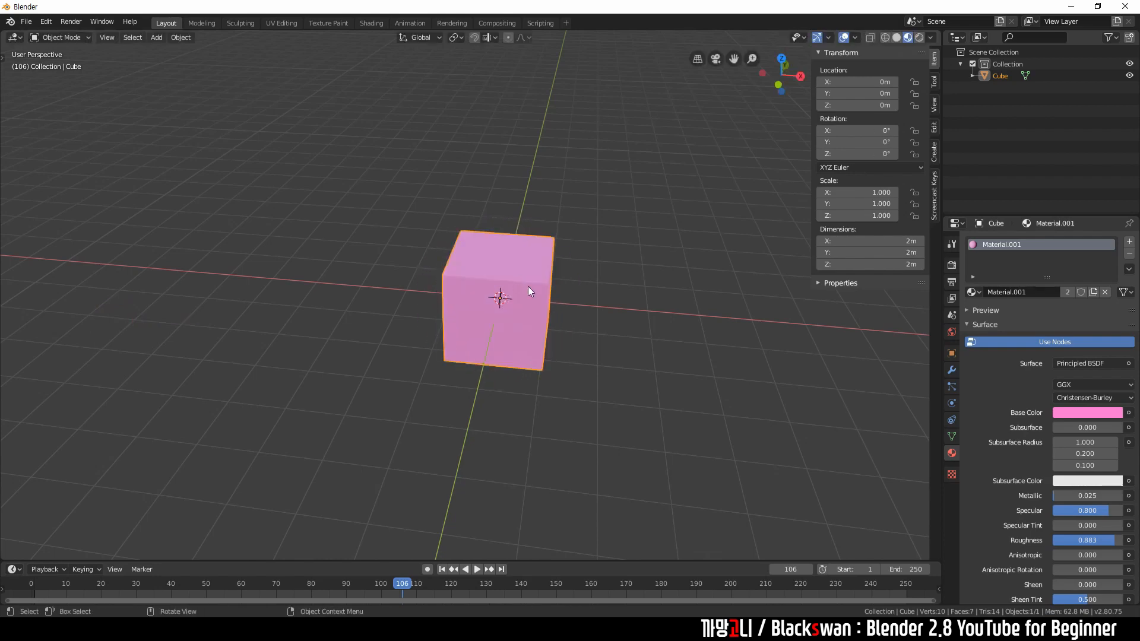
key("r")
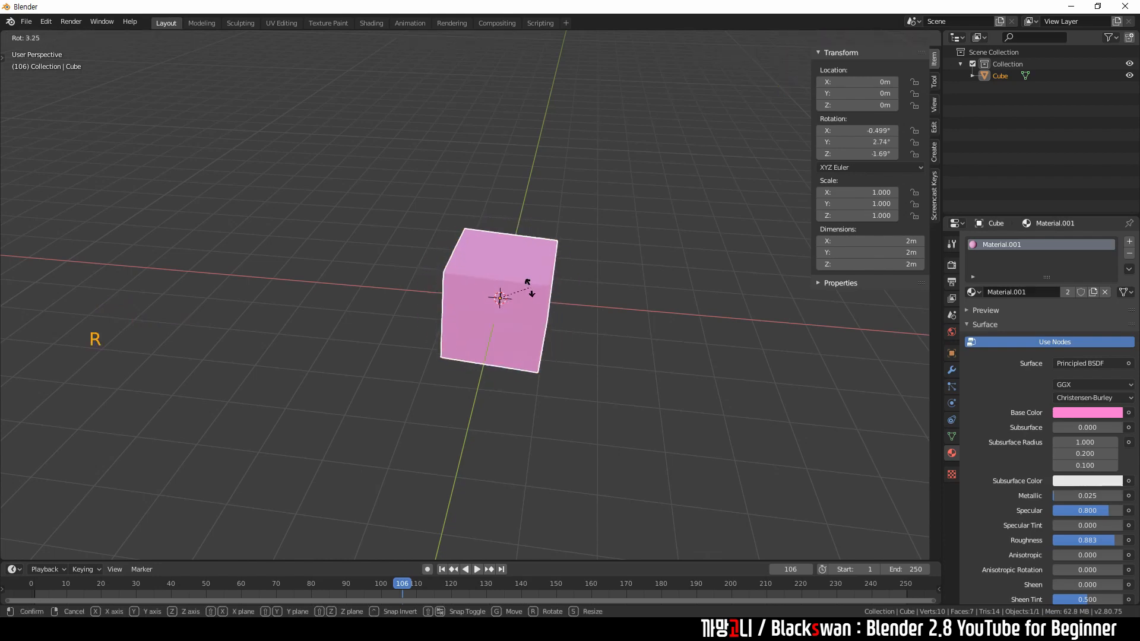
key("z")
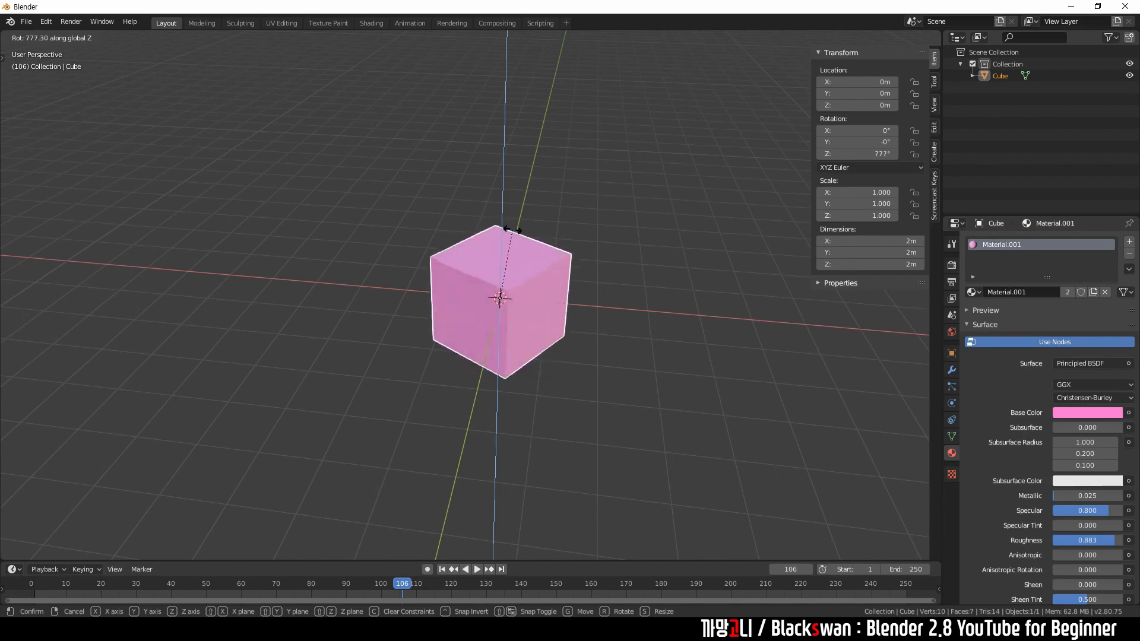
left_click(438, 273)
key("ctrl+z")
left_click(646, 316)
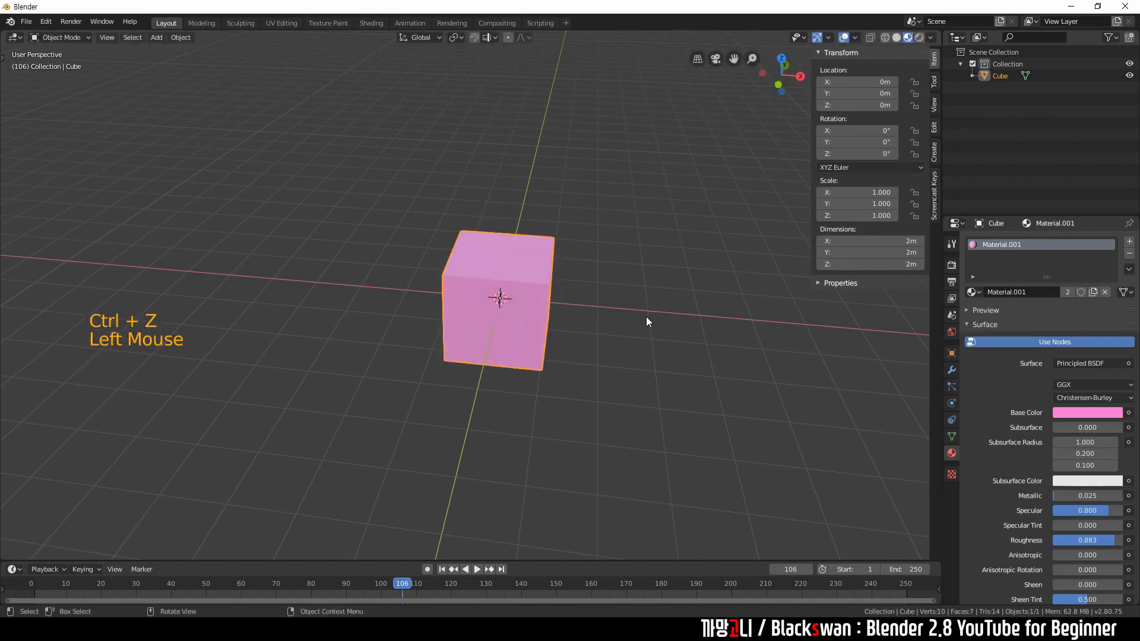
Step: Add a monkey mesh beside the cube and move it along X to about 3.56 m
key("shift+a")
mouse_move(646, 316)
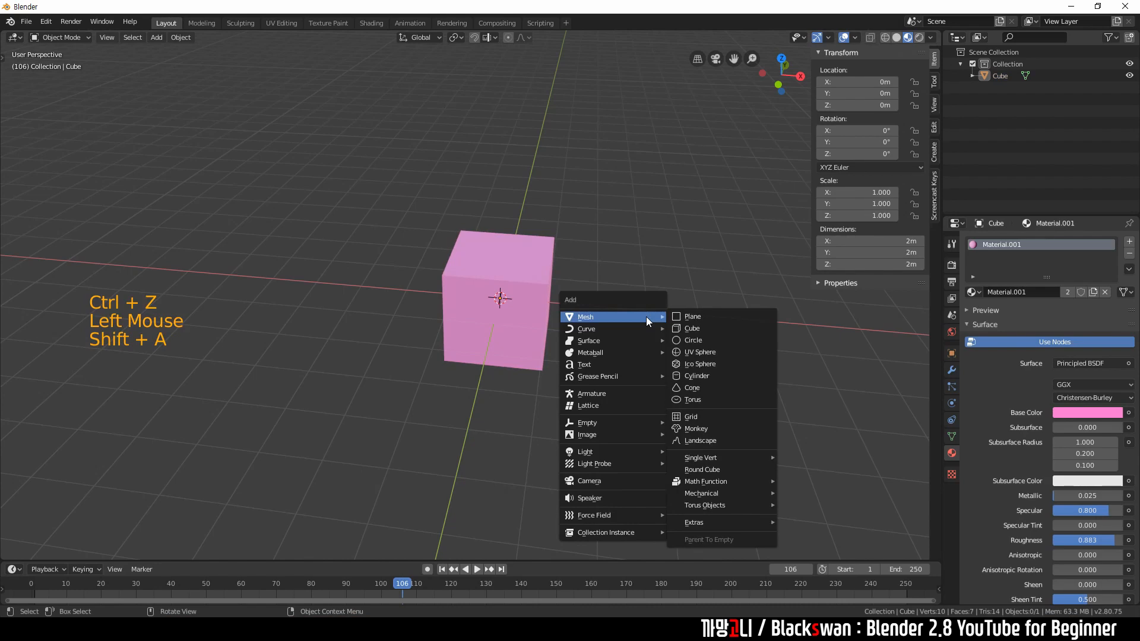
left_click(696, 429)
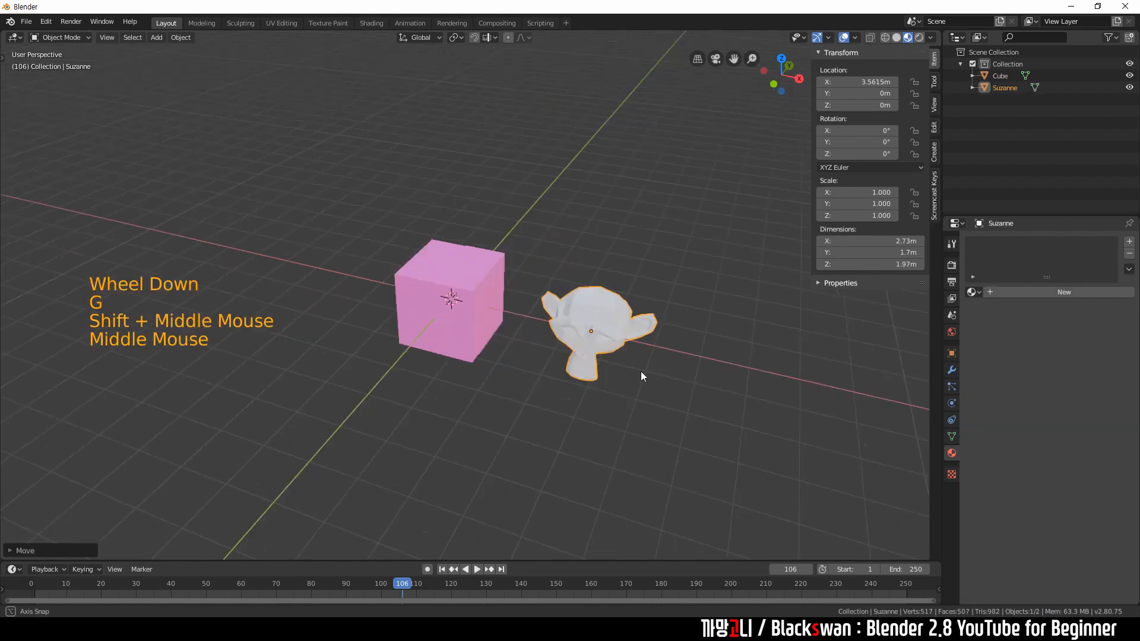
scroll(629, 375, "up", 2)
left_click(623, 379)
scroll(643, 376, "down", 2)
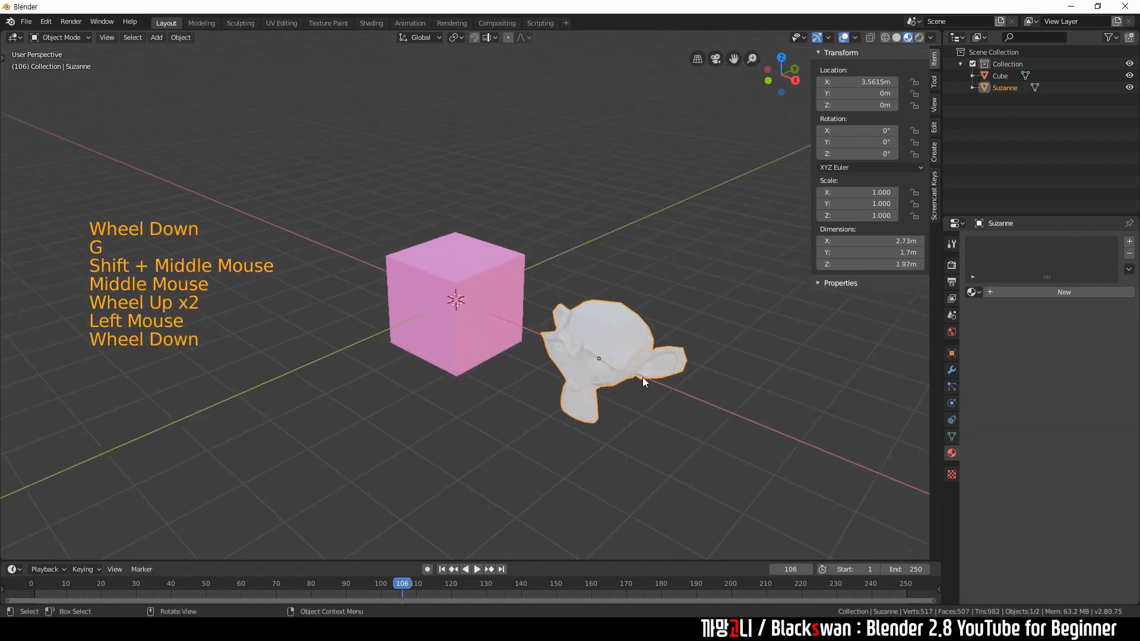
Step: Assign the cube's existing pink Material.001 to the monkey
left_click(1012, 290)
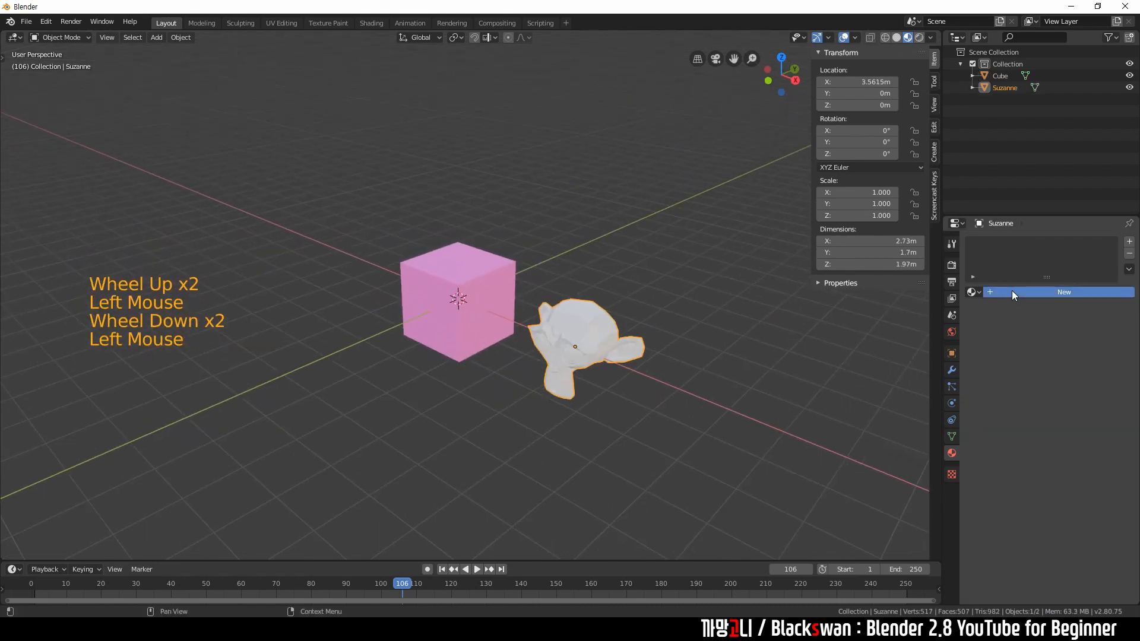
left_click(975, 292)
left_click(1004, 322)
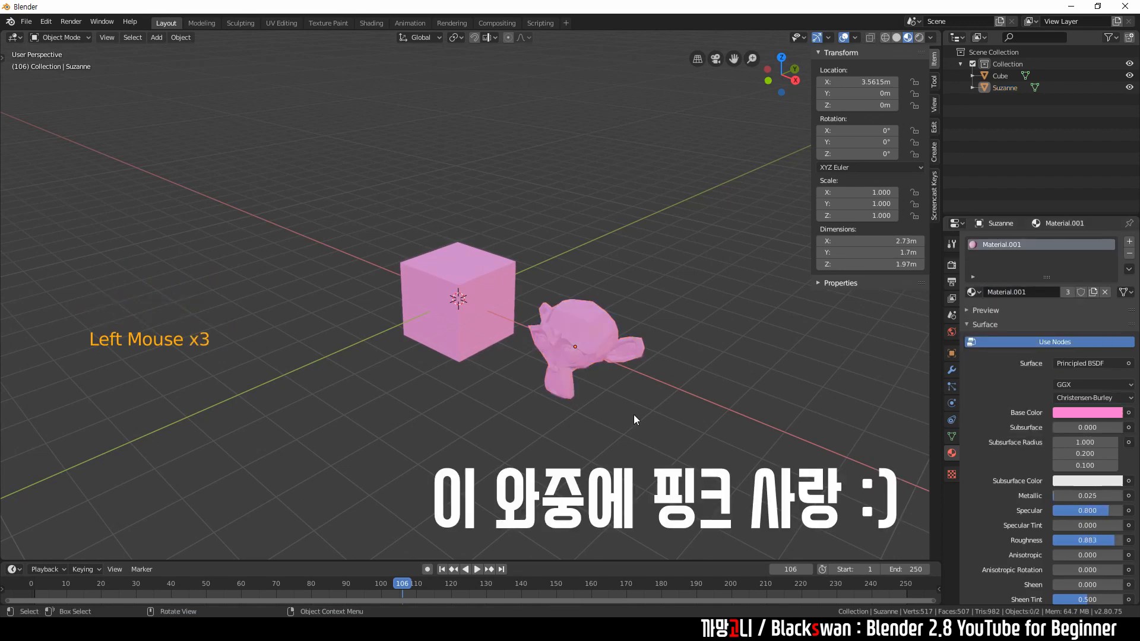
Step: Select the monkey and try rotating it about the global X axis, cancelling the rotation
middle_click_drag(633, 414, 643, 373)
left_click(661, 366)
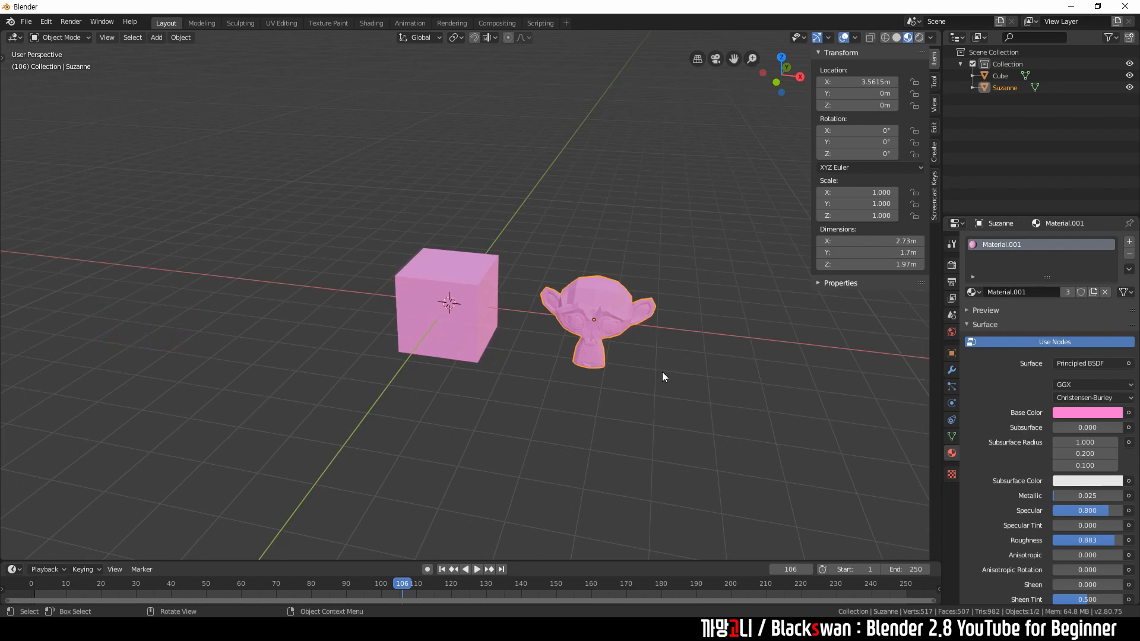
key("r")
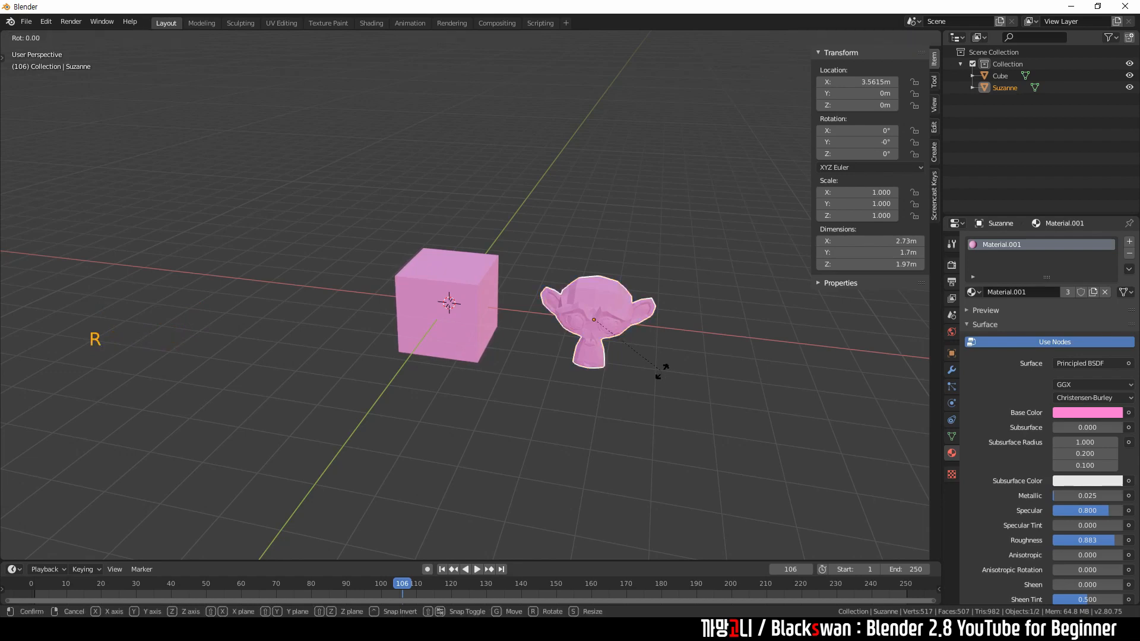
key("x")
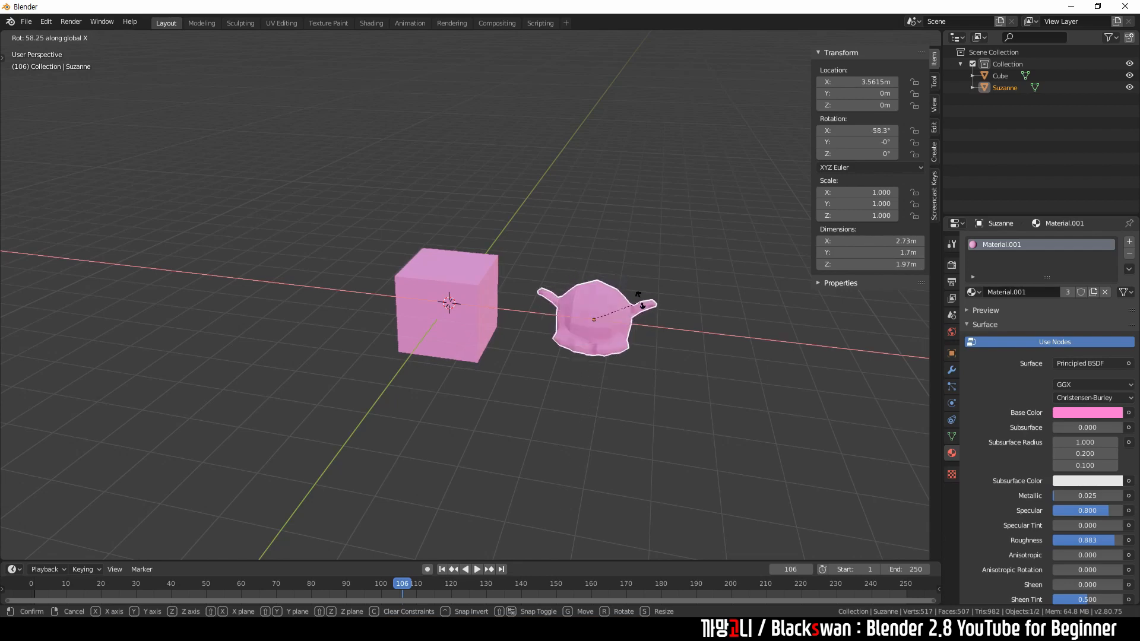
key("Escape")
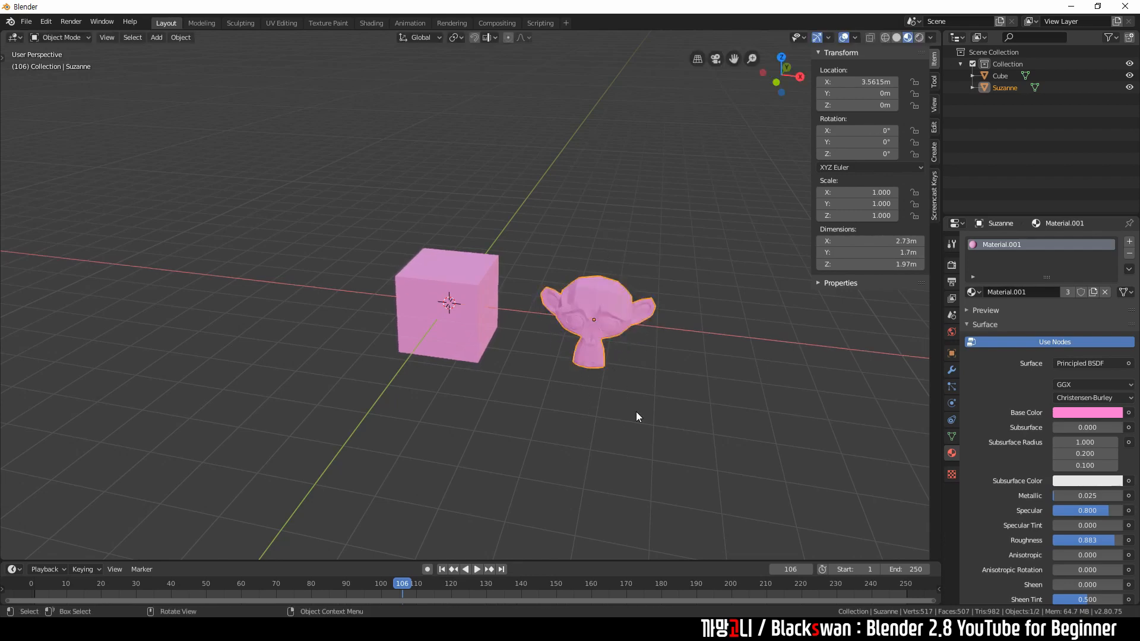
Step: Try rotating the monkey about the global Y axis by about -59° and undo the rotation
key("r")
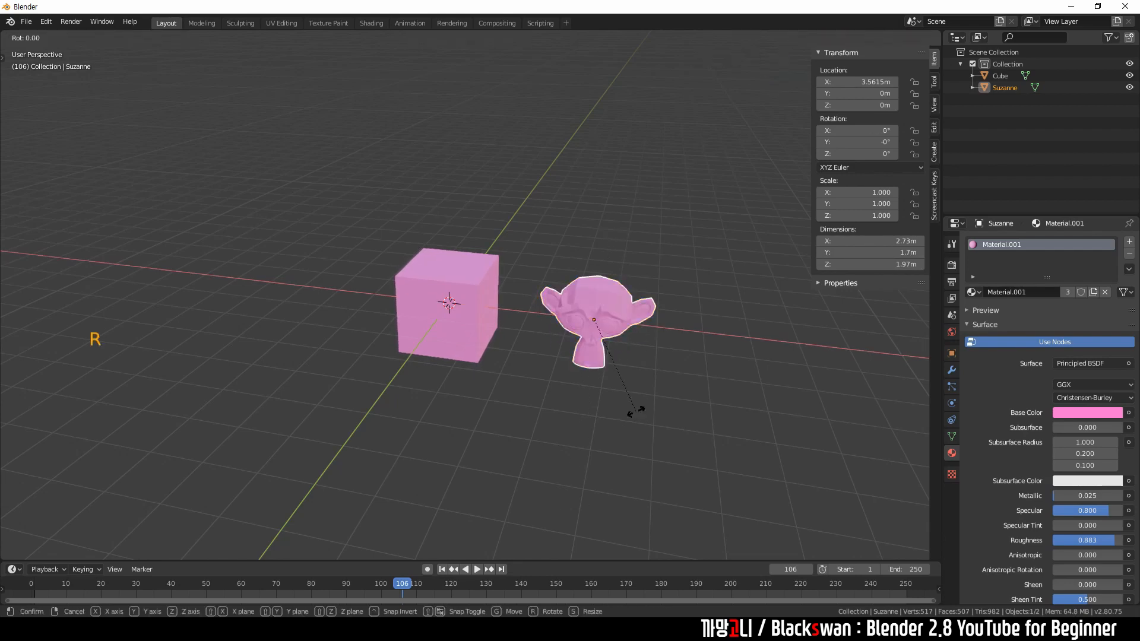
key("y")
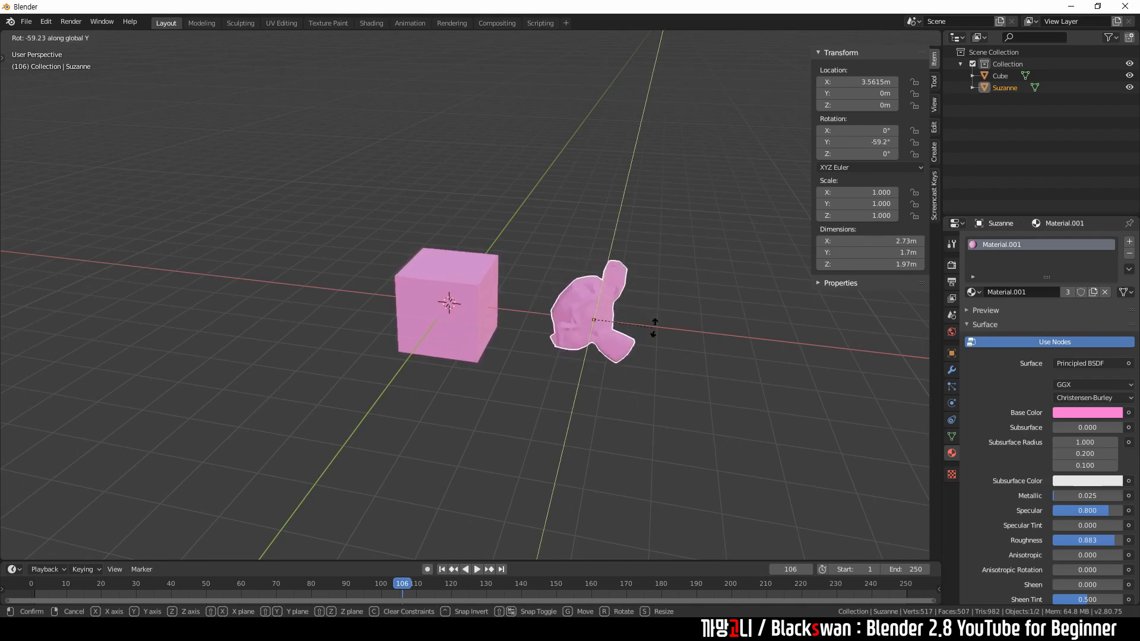
left_click(630, 373)
key("ctrl+z")
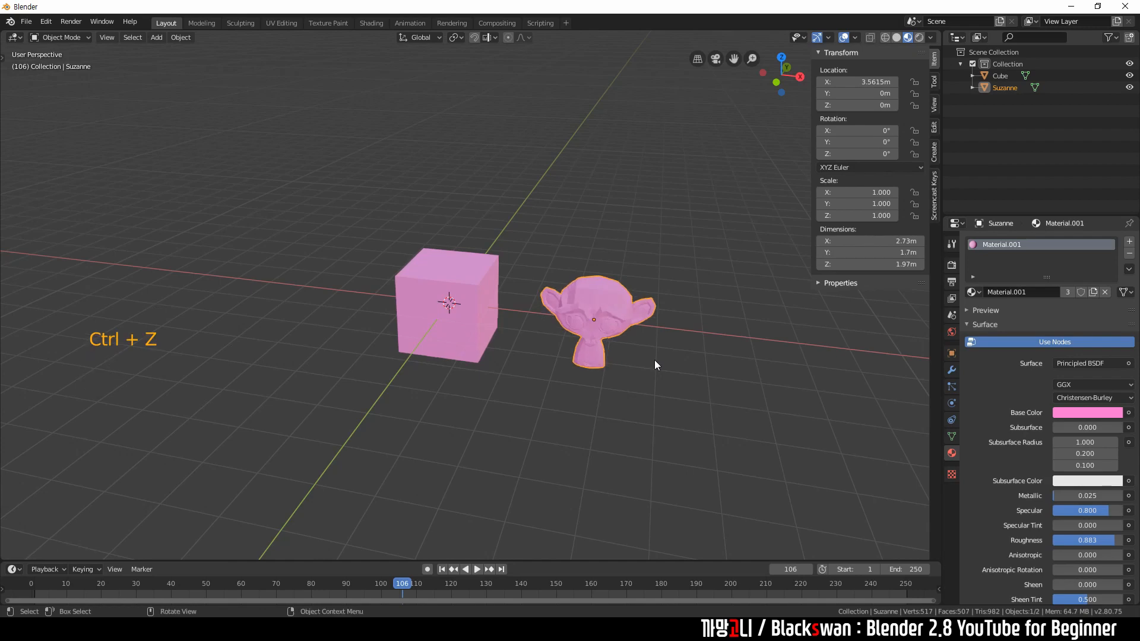
Step: Rotate the monkey about the global Z axis by about 0.43° and leave the monkey selected
key("r")
key("z")
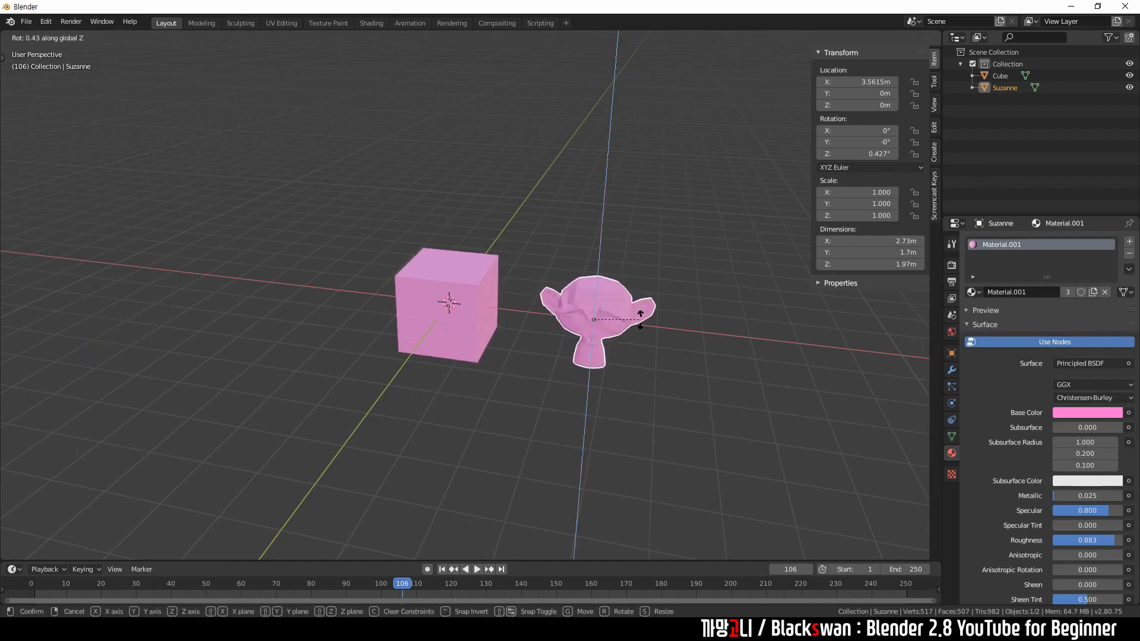
left_click(669, 287)
left_click(669, 286)
key("ctrl+z")
left_click(673, 273)
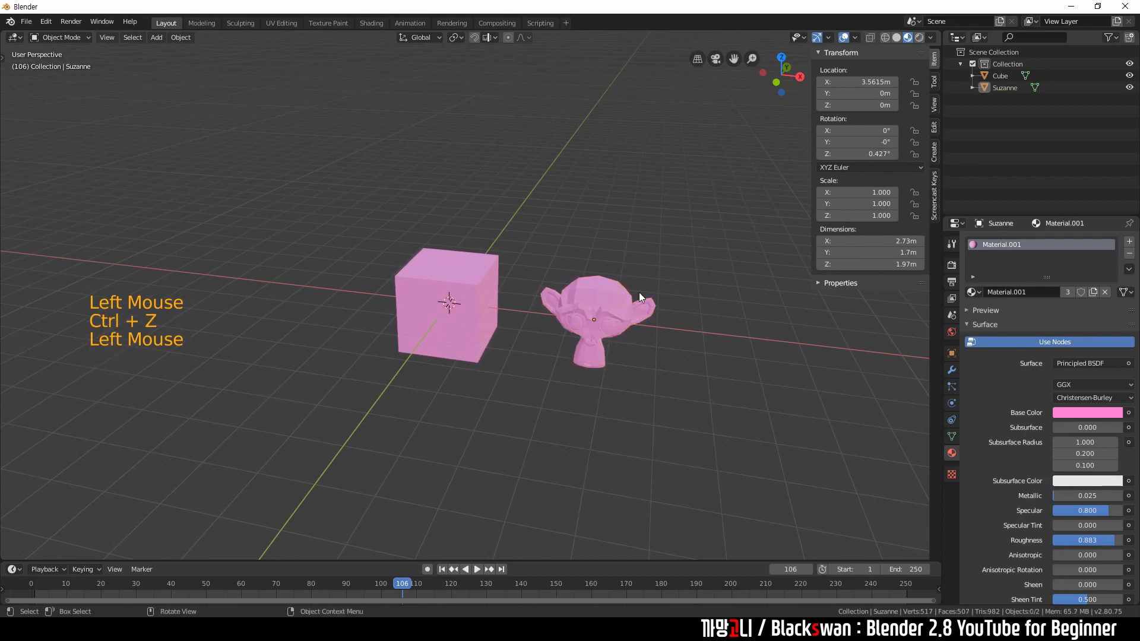
left_click(638, 297)
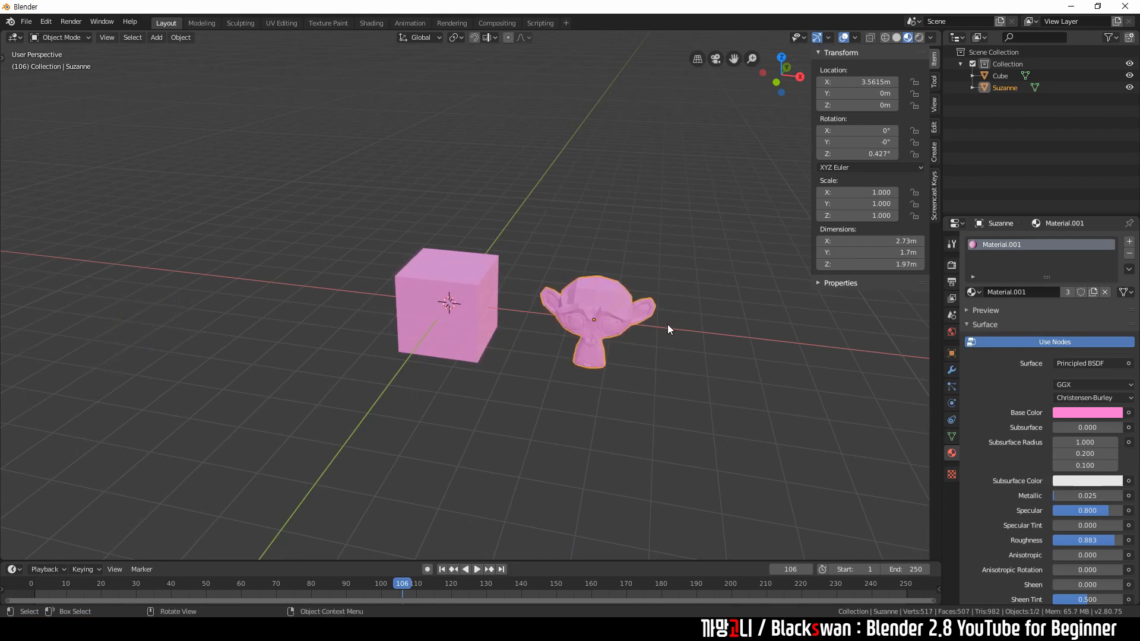
left_click(558, 411)
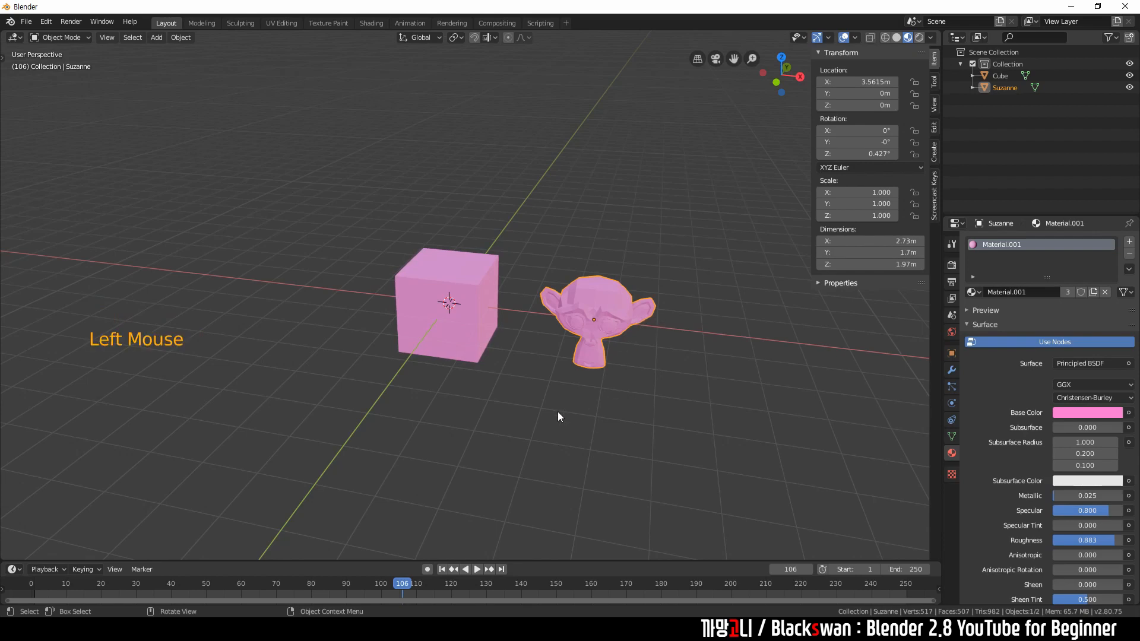
left_click(493, 314)
left_click(527, 275)
left_click(596, 309)
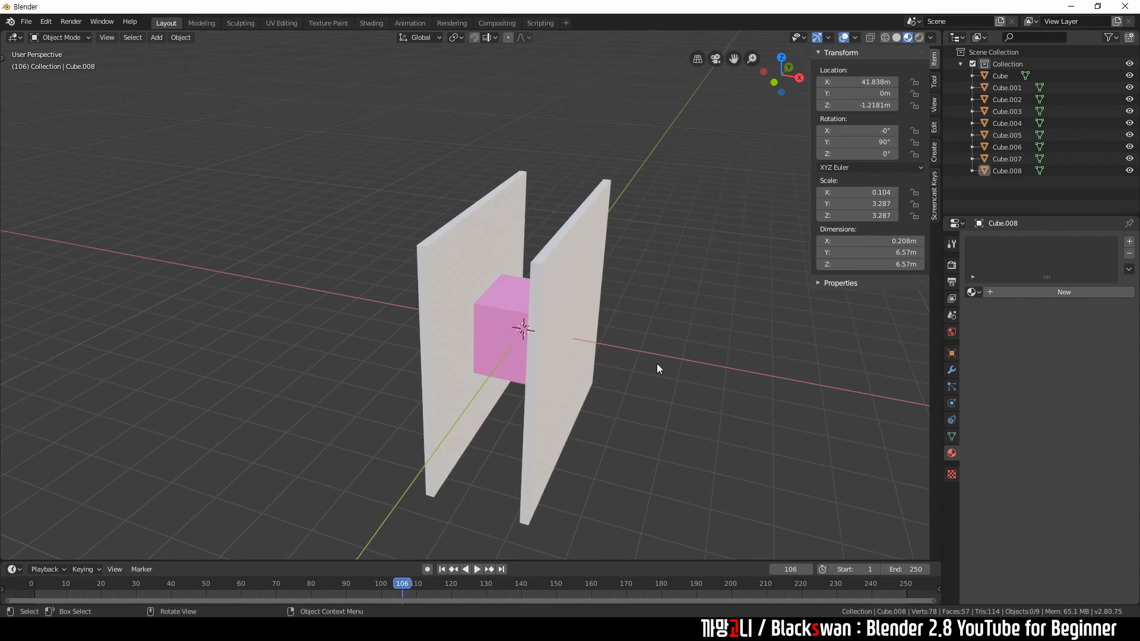
Step: Move the cube at the origin between the two upright panels with the X axis locked, to about Y -1.02 m and Z 2.08 m
left_click(556, 326)
left_click(670, 279)
left_click(501, 297)
key("g")
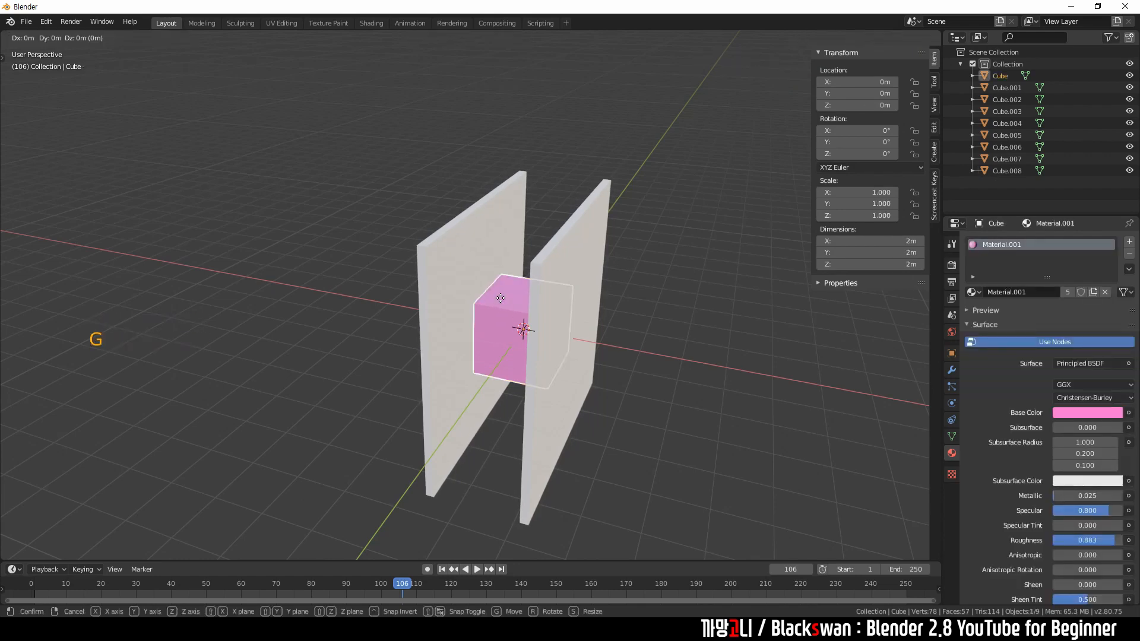
key("shift+x")
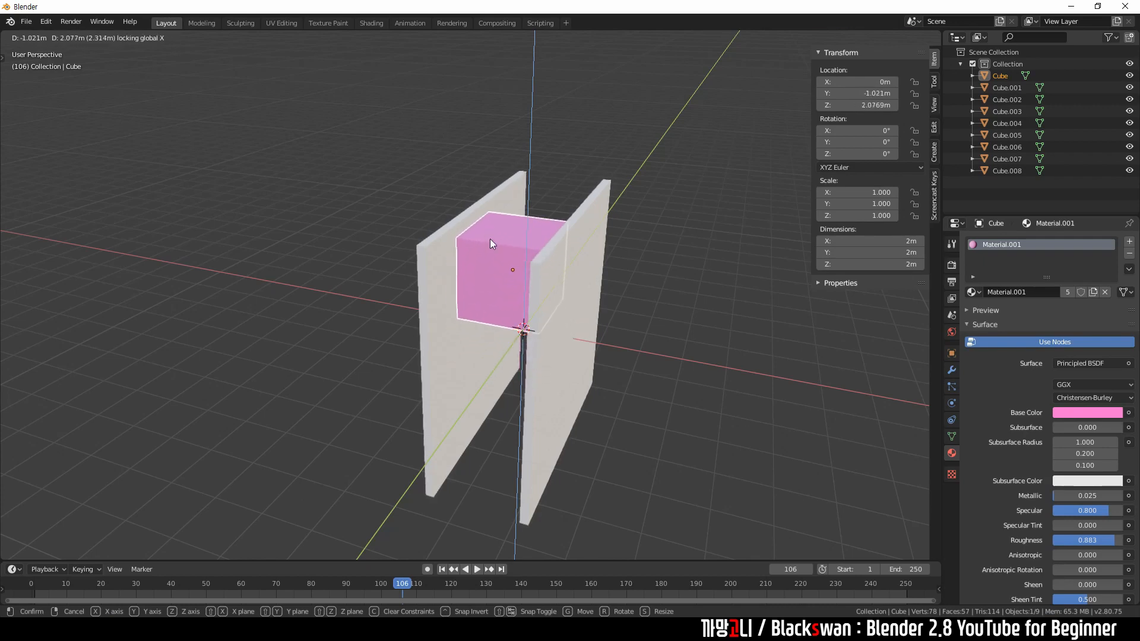
left_click(490, 238)
Step: Move the same cube again between its panels, keeping the global X axis locked
middle_click_drag(490, 239, 596, 382)
key("g")
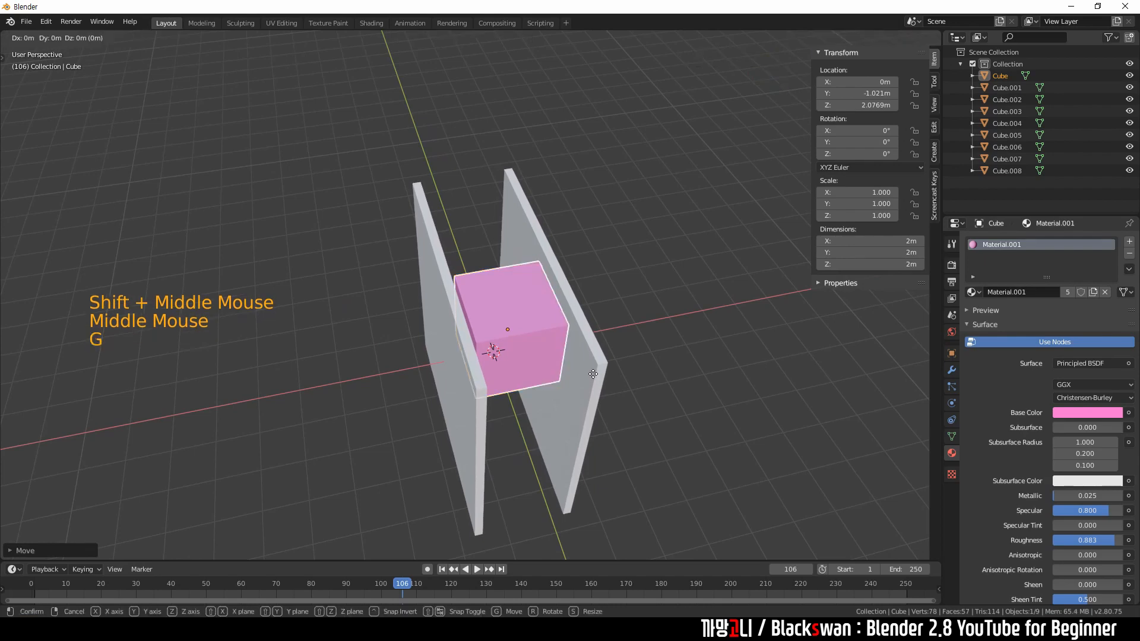
key("shift+x")
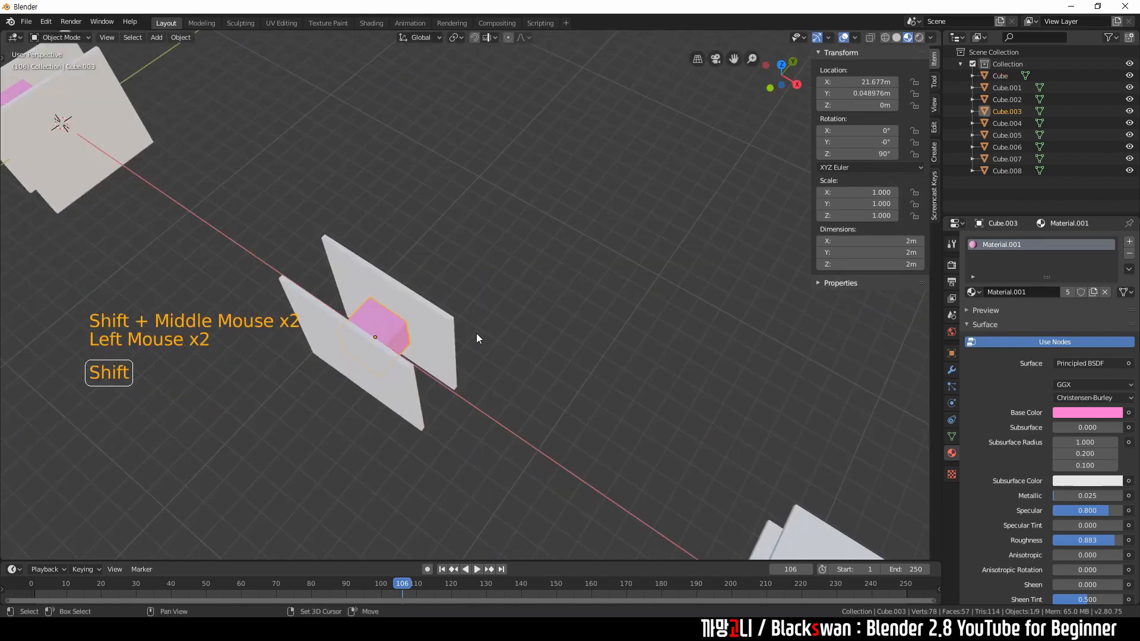
Step: Move the pink cube between the middle pair of panels with the Y axis locked, to about X 22.79 m and Z 1.13 m
middle_click_drag(476, 333, 574, 341, "shift")
key("g")
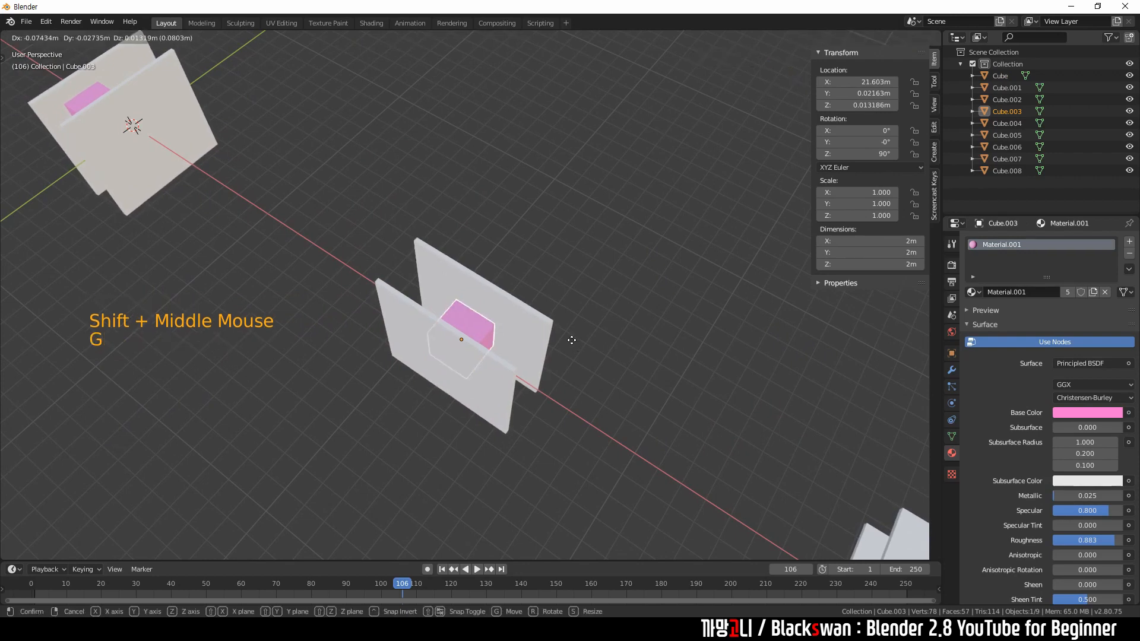
key("shift")
key("shift+y")
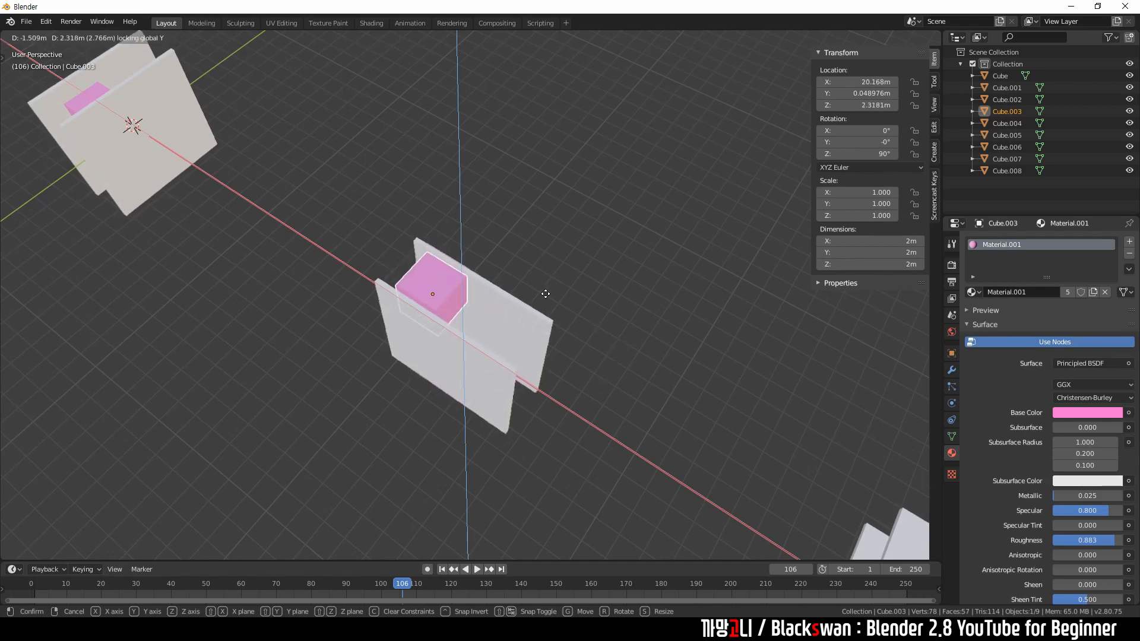
left_click(598, 340)
Step: Select the pink cube between the two horizontal panels and move it with the global Z axis locked
scroll(598, 340, "down", 4)
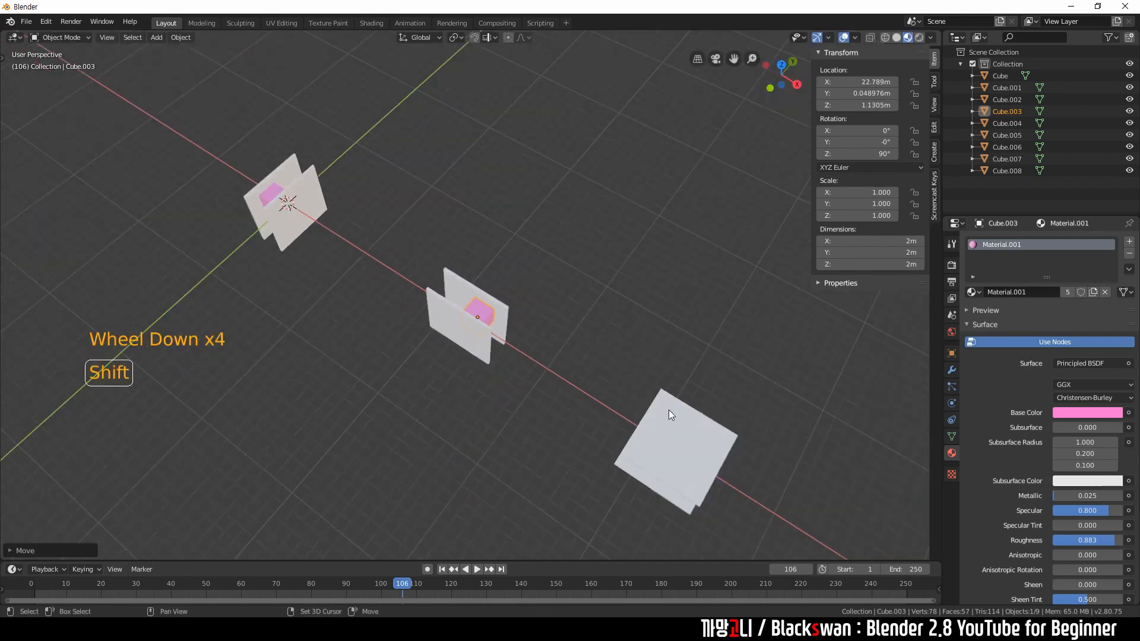
middle_click_drag(669, 410, 576, 325, "shift")
scroll(586, 308, "up", 4)
left_click(667, 284)
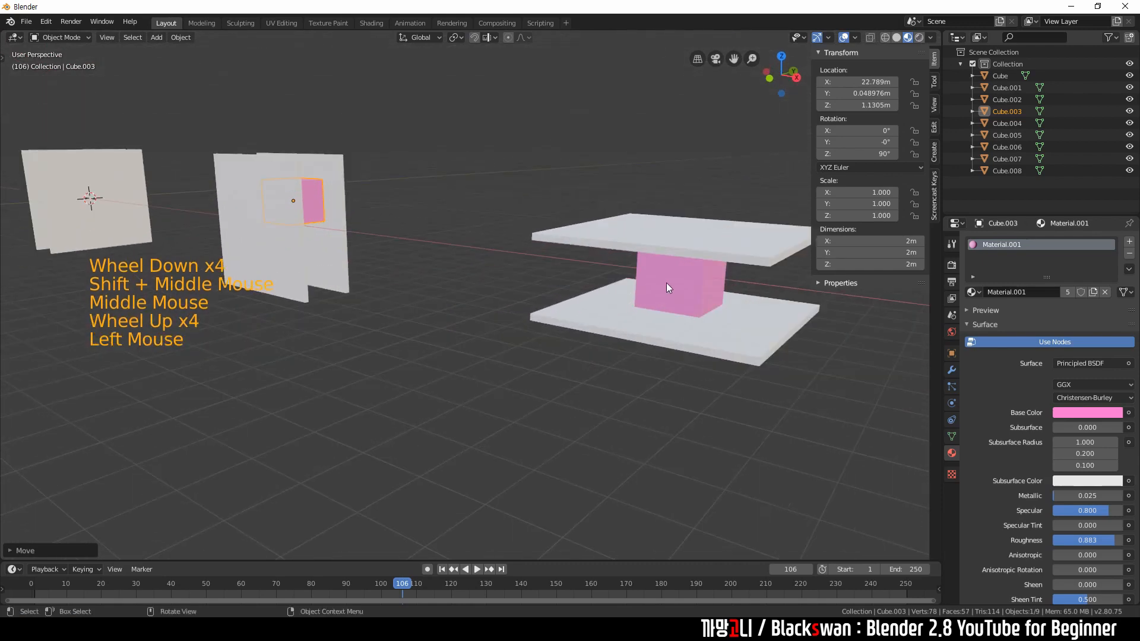
key("g")
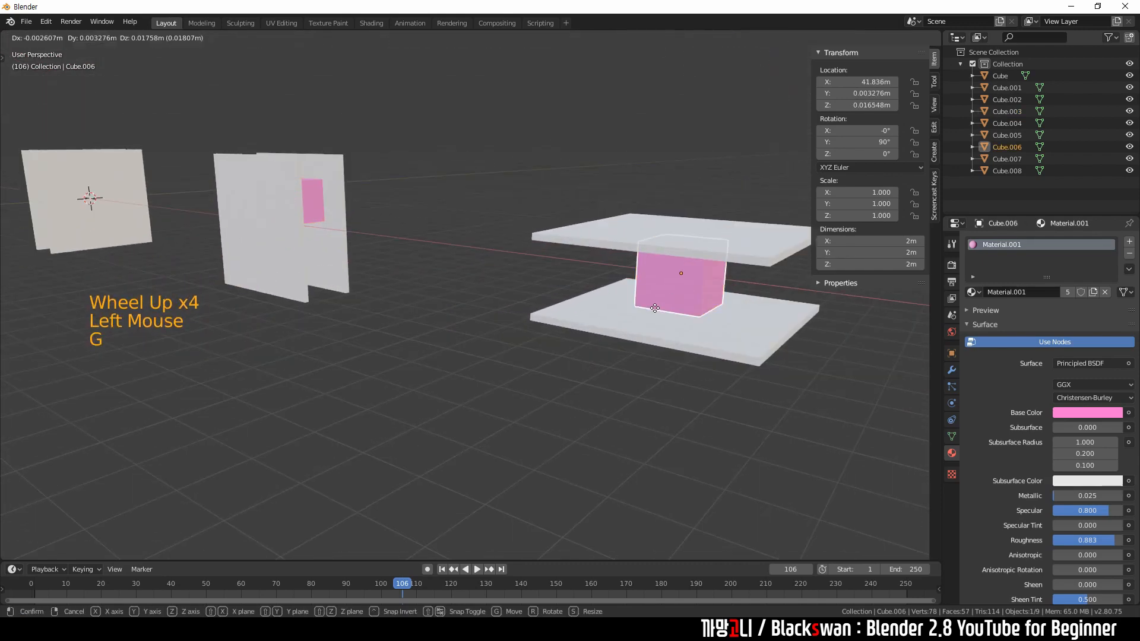
key("shift+z")
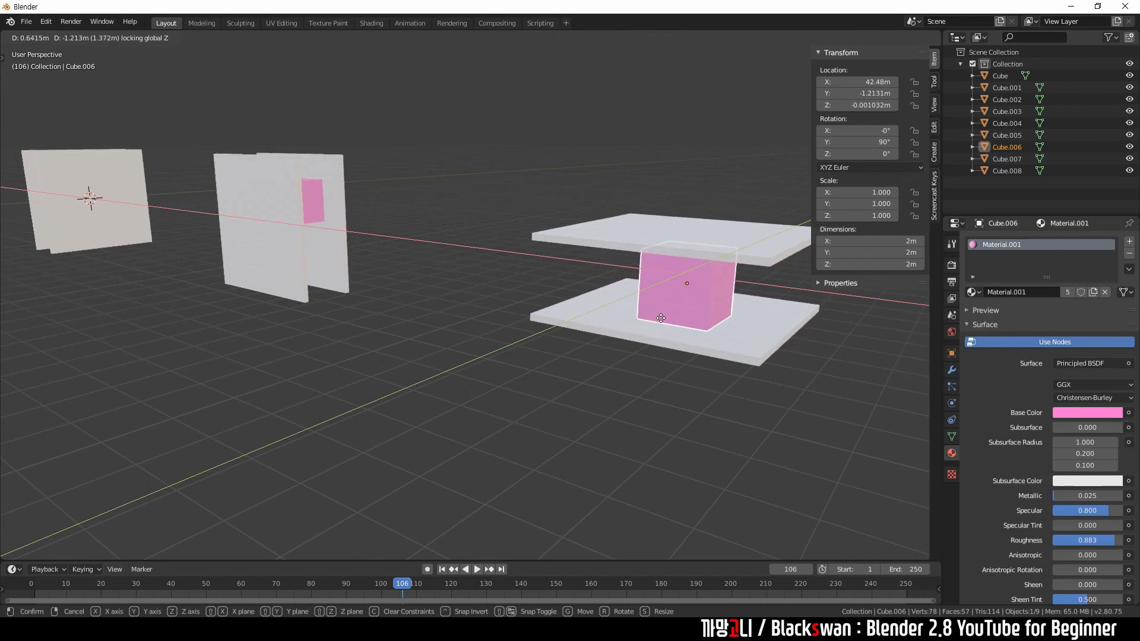
left_click(584, 356)
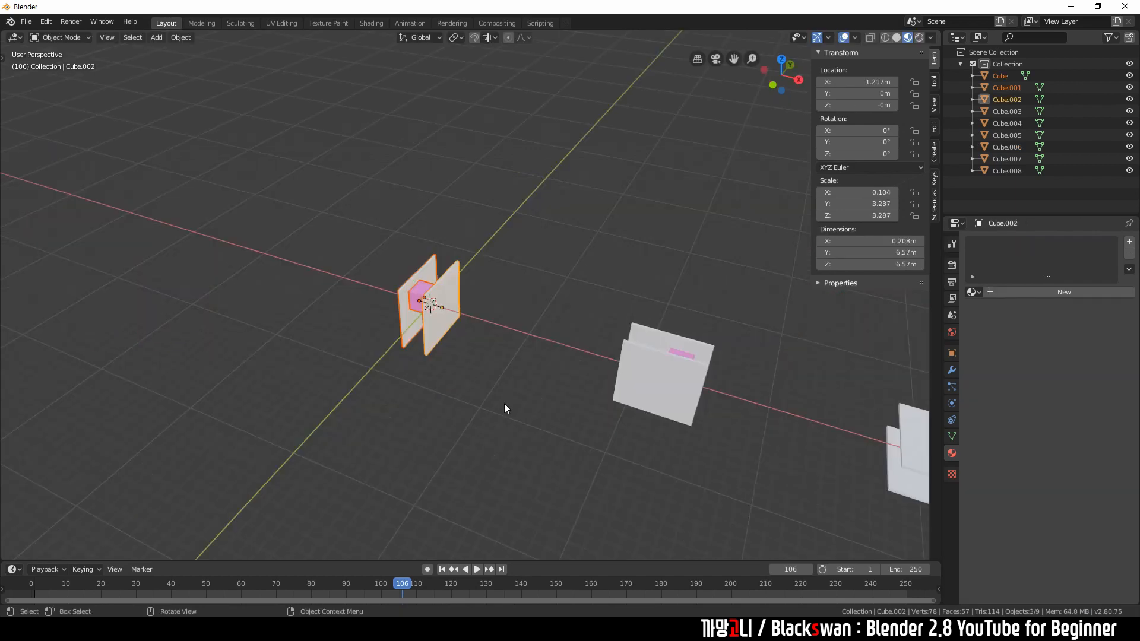
Step: Move the first cube and its two panels along the global X axis, and start another move of them with X locked
key("g")
key("x")
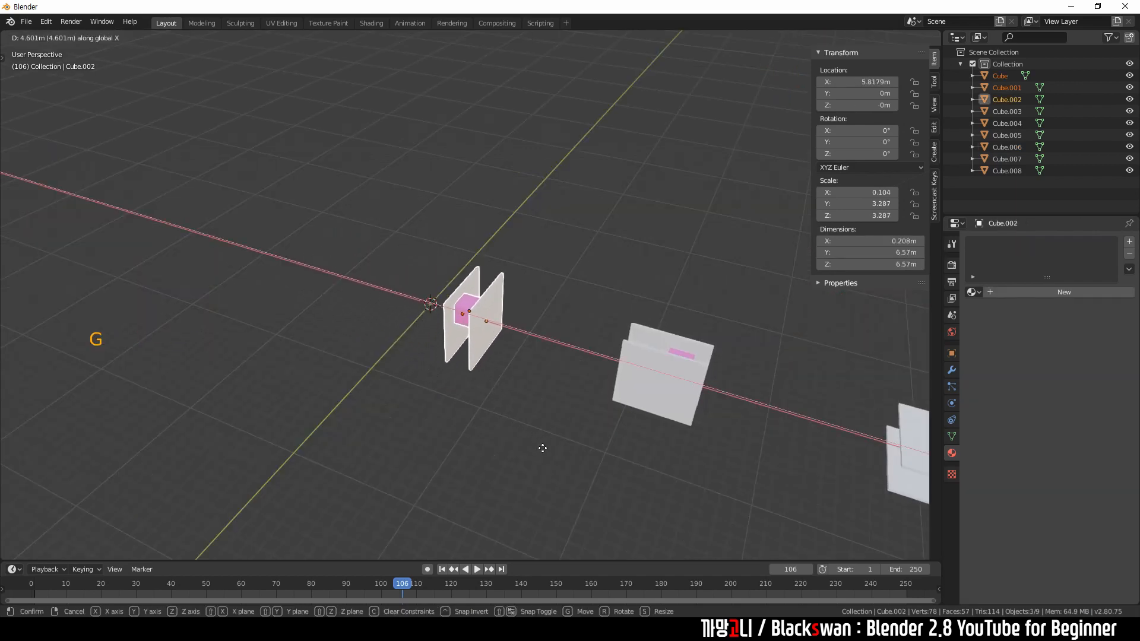
left_click(486, 440)
key("g")
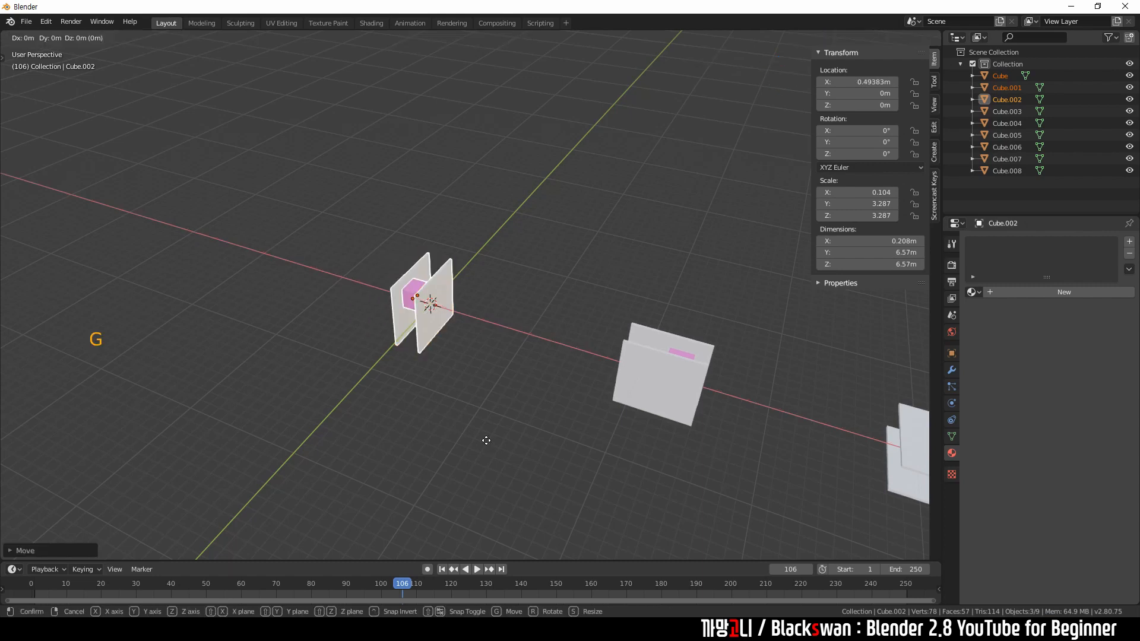
key("shift+x")
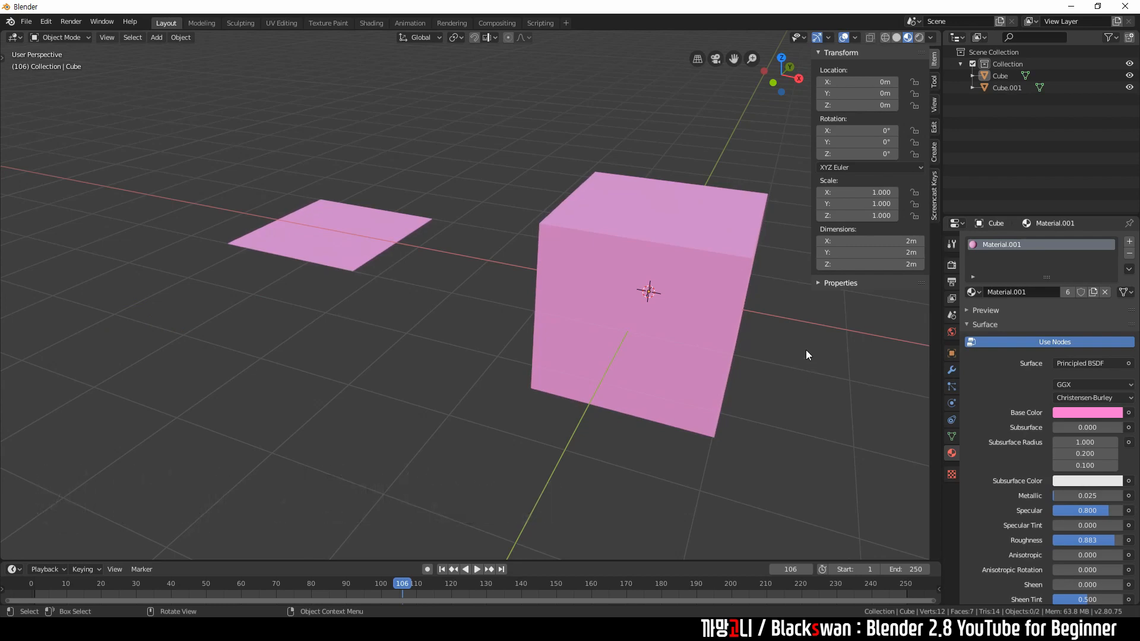
Step: Try moving the cube freely to about X -0.35 m, Y 0.15 m, Z 0.56 m in Object Mode, and undo the move
left_click(661, 362)
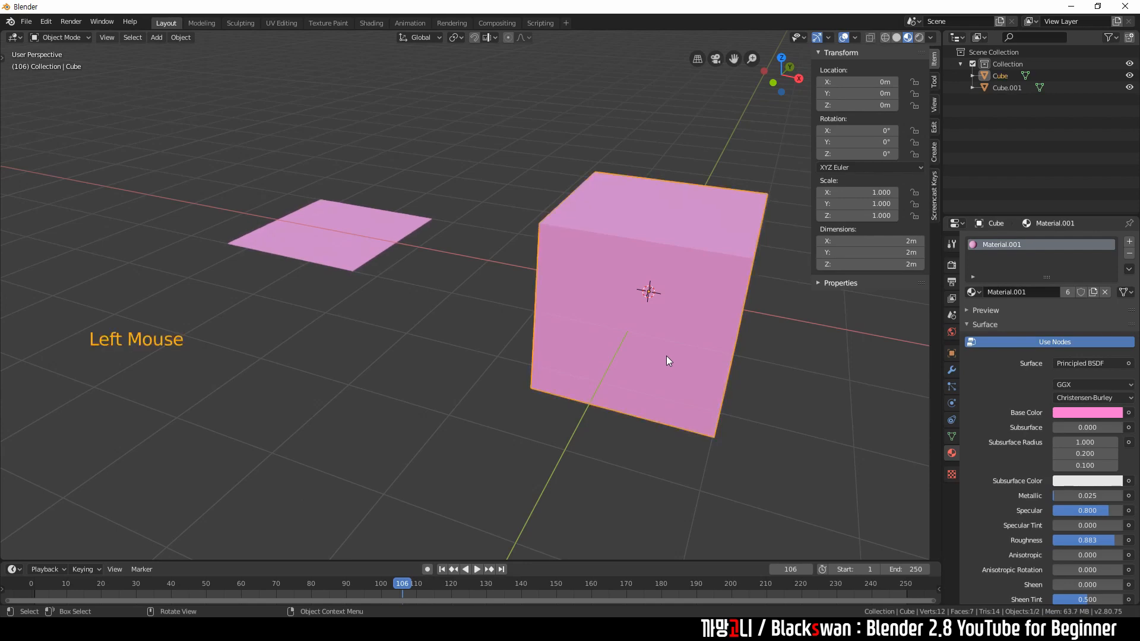
key("g")
left_click(641, 297)
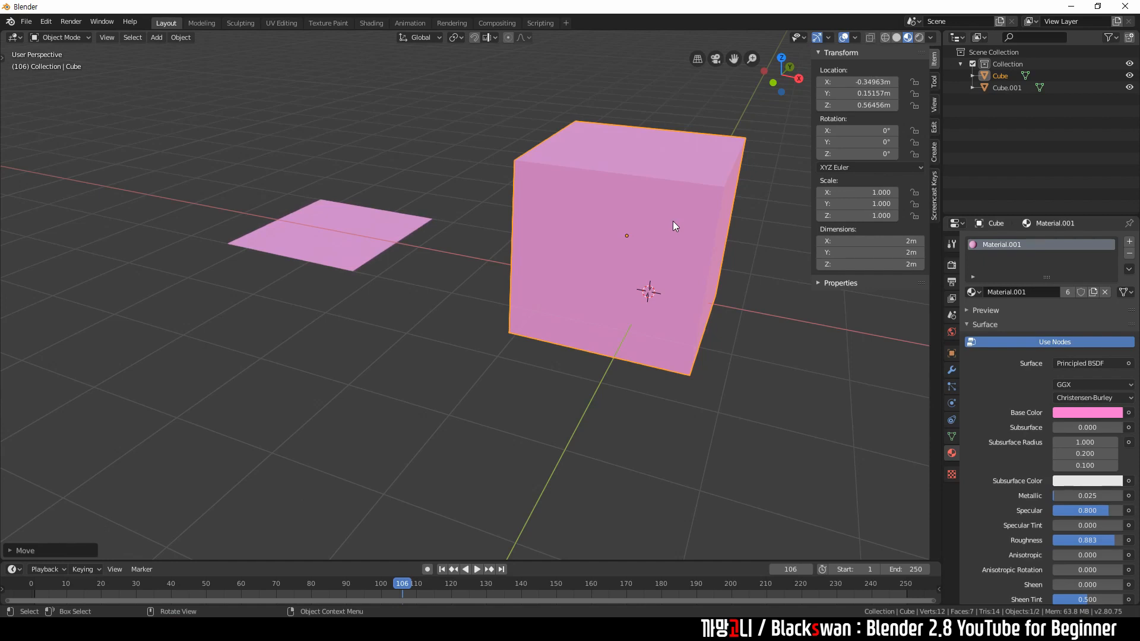
left_click(656, 108)
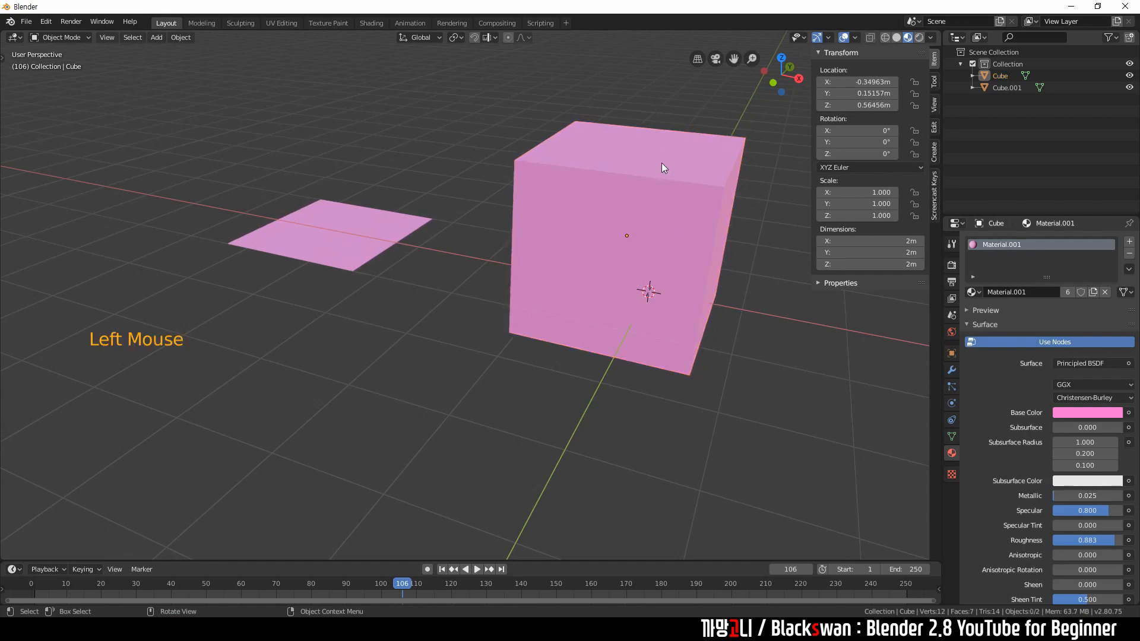
left_click_drag(458, 89, 768, 430)
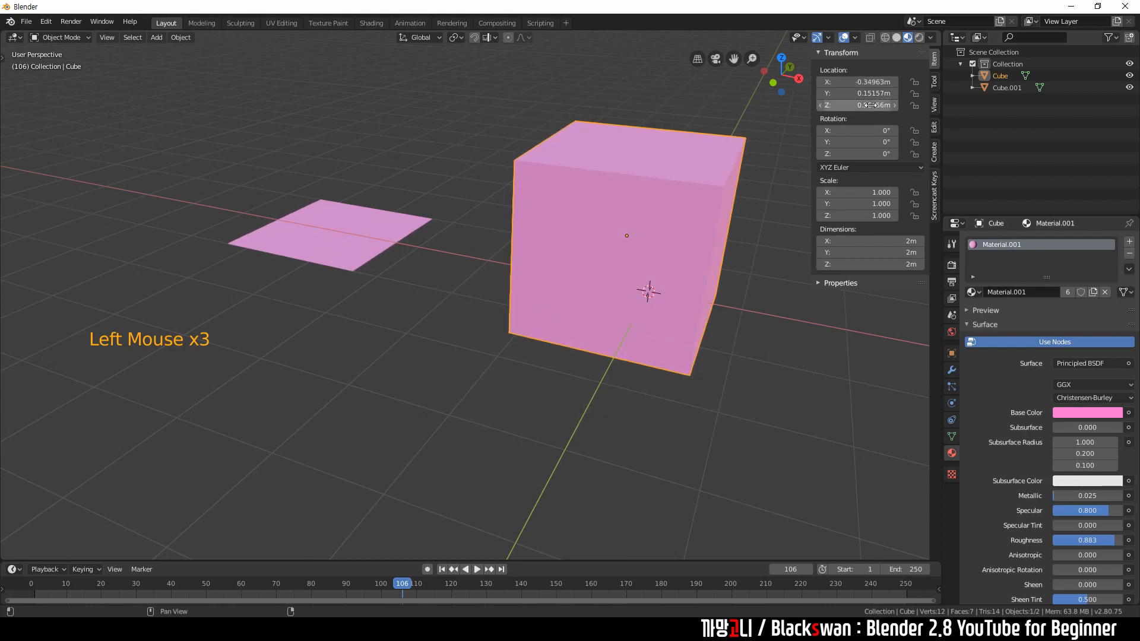
key("ctrl+z")
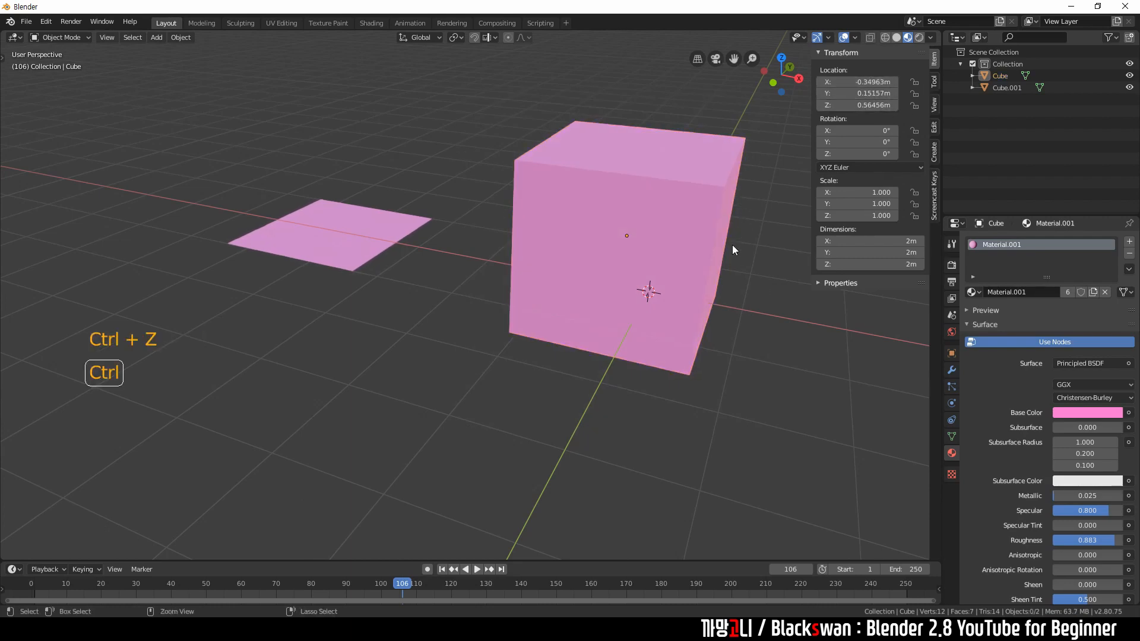
key("ctrl+z")
key("ctrl+z")
key("ctrl+z")
Step: Enter Edit Mode on the cube and move its far upper-right corner vertex to about X 0.14 m, Y 0.45 m, Z 0.75 m
left_click(761, 281)
left_click(730, 243)
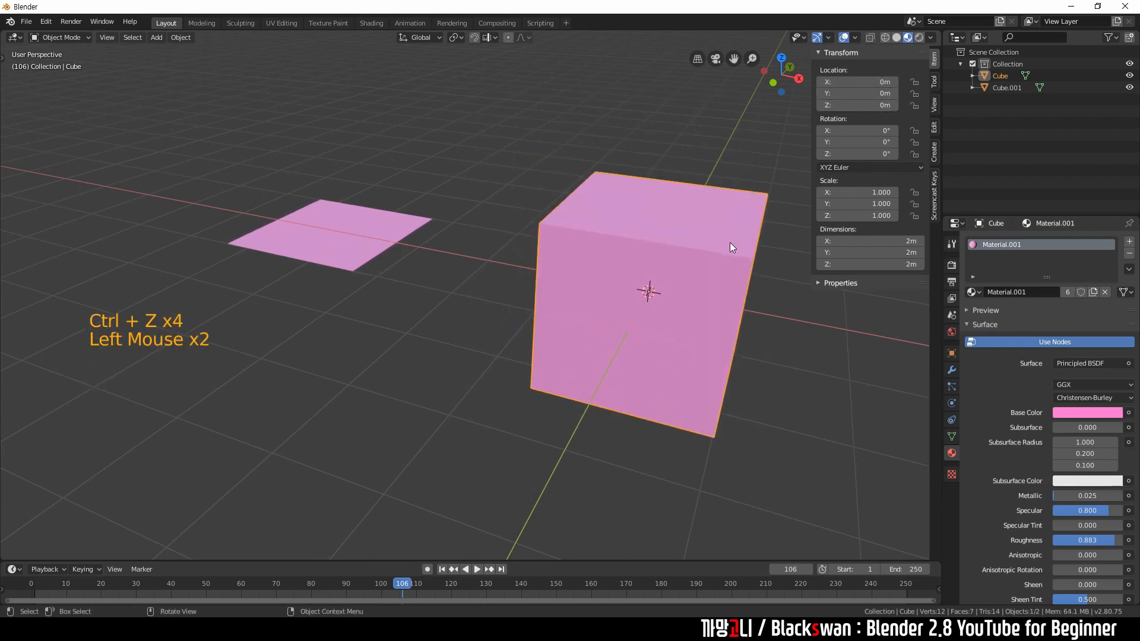
key("Tab")
left_click(793, 206)
left_click(768, 194)
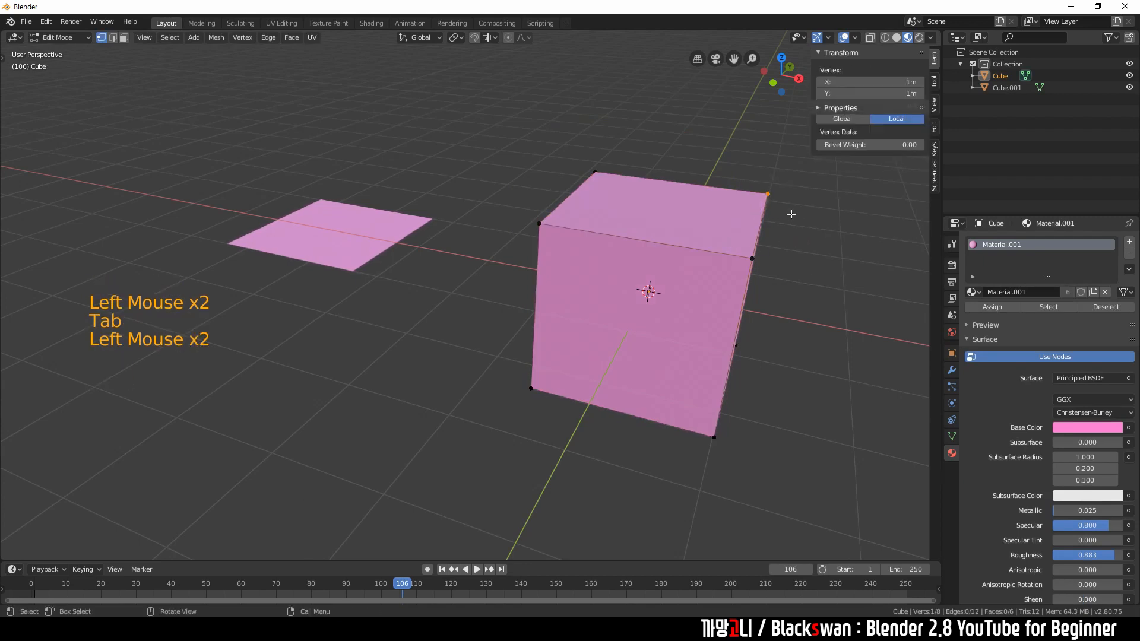
middle_click_drag(768, 194, 702, 196, "shift")
key("g")
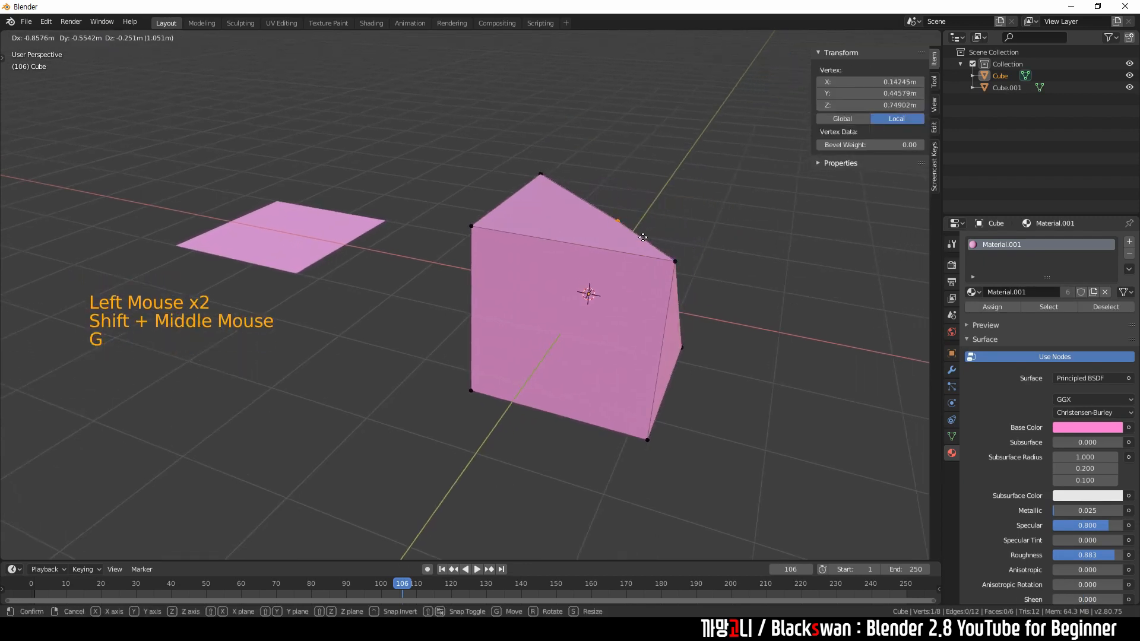
left_click(642, 238)
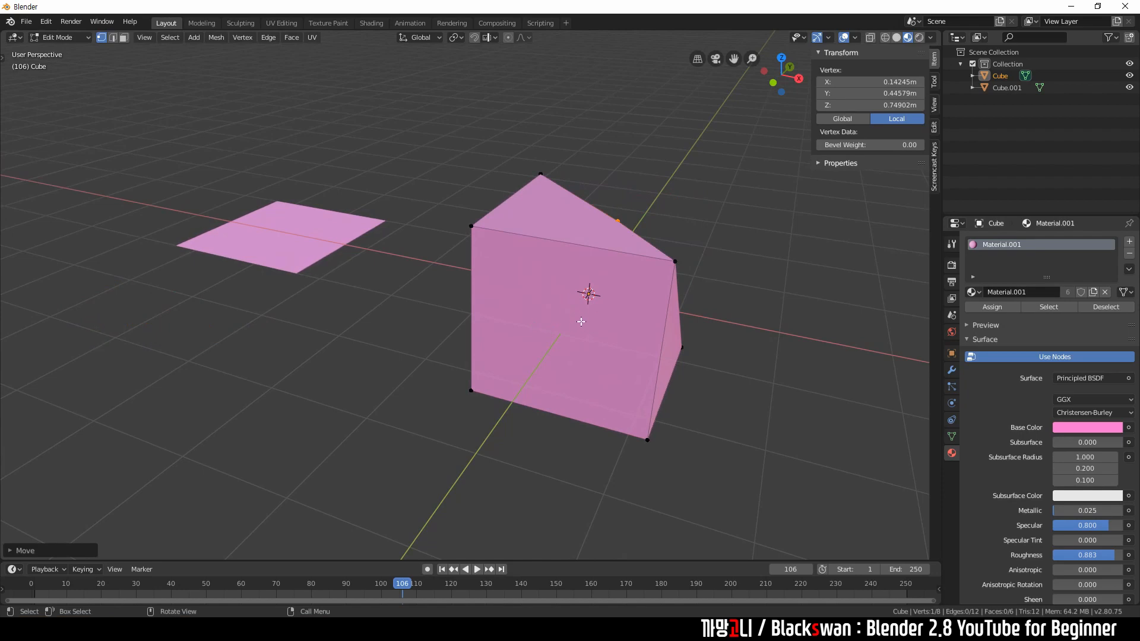
Step: Leave Edit Mode to examine the deformed cube's object location, and return to Edit Mode on it
key("Tab")
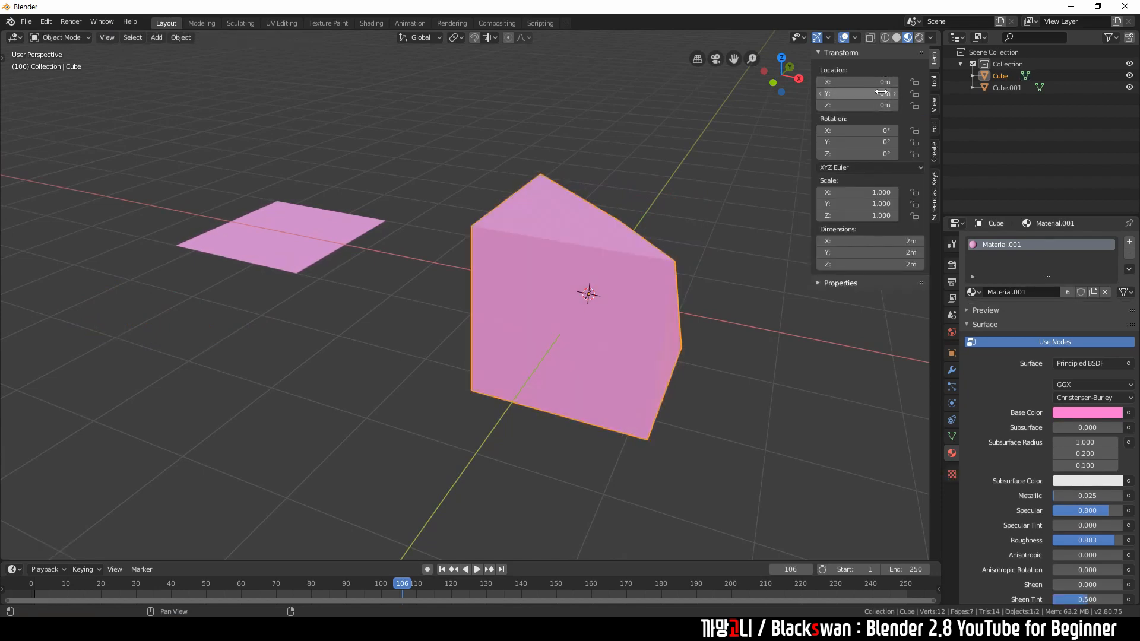
left_click(721, 182)
left_click(574, 262)
key("Tab")
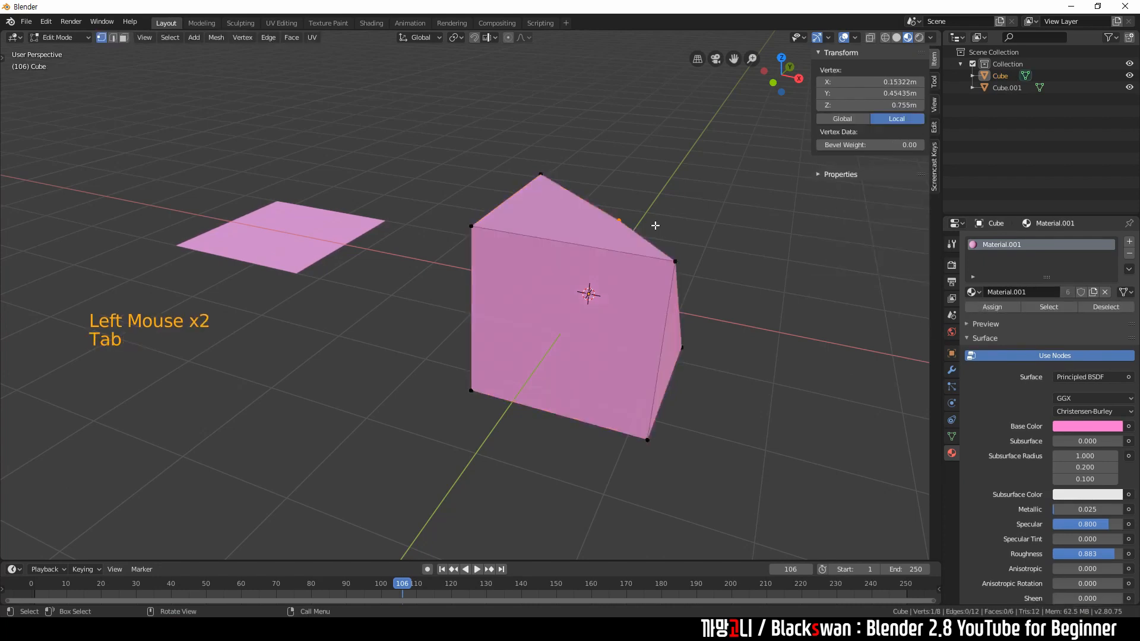
Step: Undo the cube's corner vertex moves and return the cube to Object Mode
key("ctrl+z")
key("ctrl+z")
key("ctrl+z")
key("ctrl+z")
key("ctrl+z")
key("ctrl+z")
key("ctrl+z")
key("ctrl+z")
key("ctrl+z")
left_click(612, 238)
key("Tab")
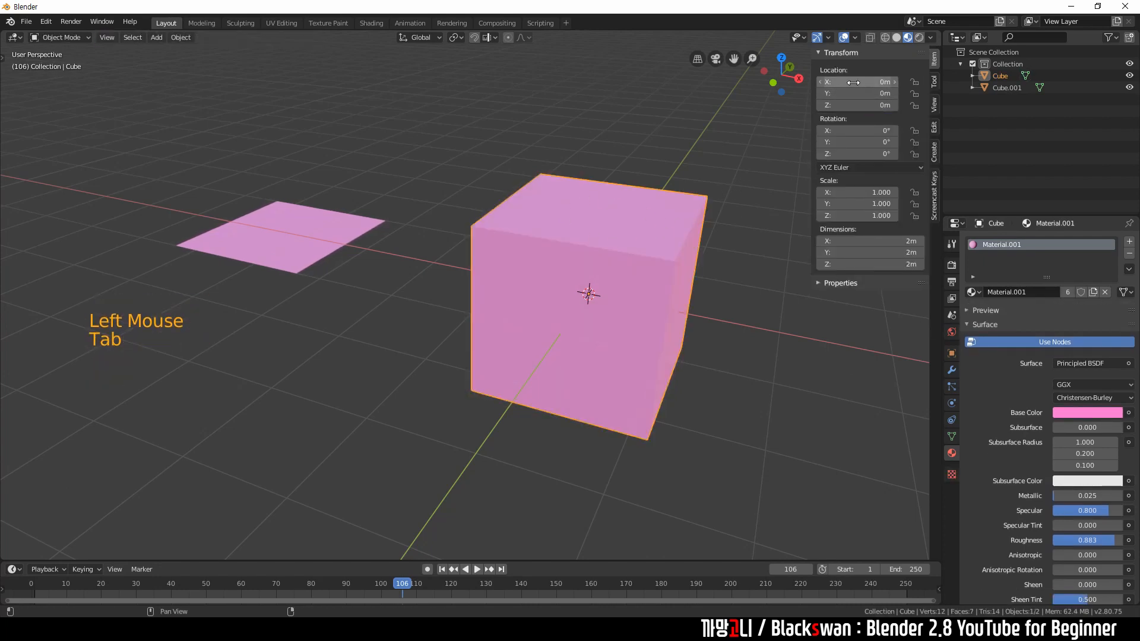
Step: Move the cube freely in Object Mode to about X -0.65 m, Y 0.15 m, Z 0.82 m
scroll(646, 265, "up", 1)
middle_click_drag(646, 265, 618, 245, "shift")
left_click(619, 245)
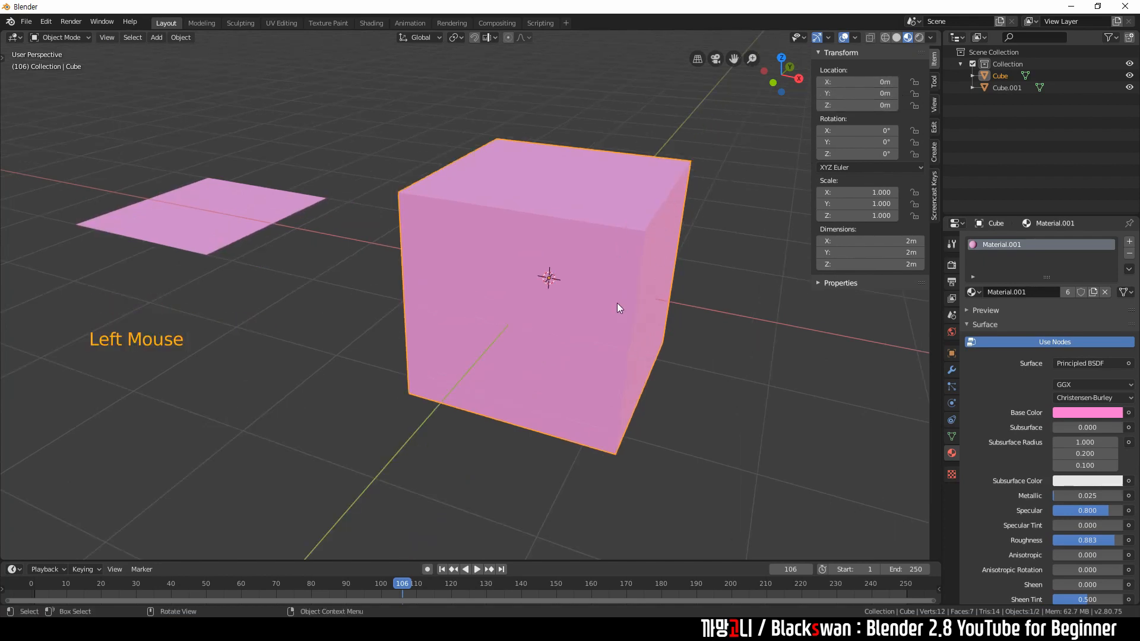
key("g")
left_click(514, 194)
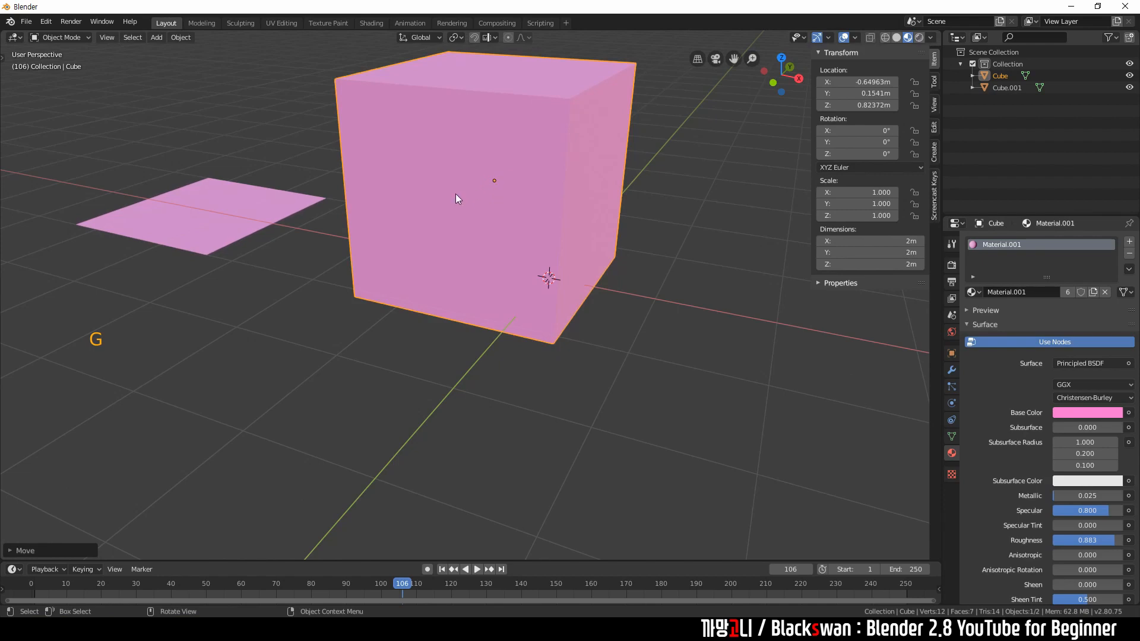
middle_click_drag(457, 197, 499, 240)
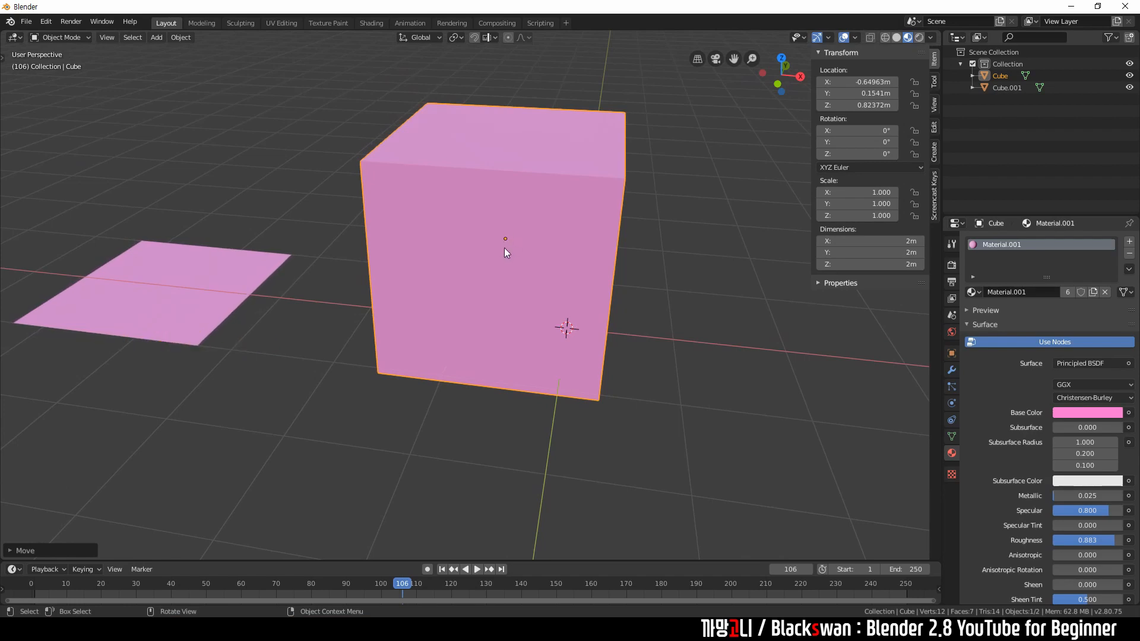
Step: Deselect and reselect the moved cube to examine its origin point and location values
left_click(659, 191)
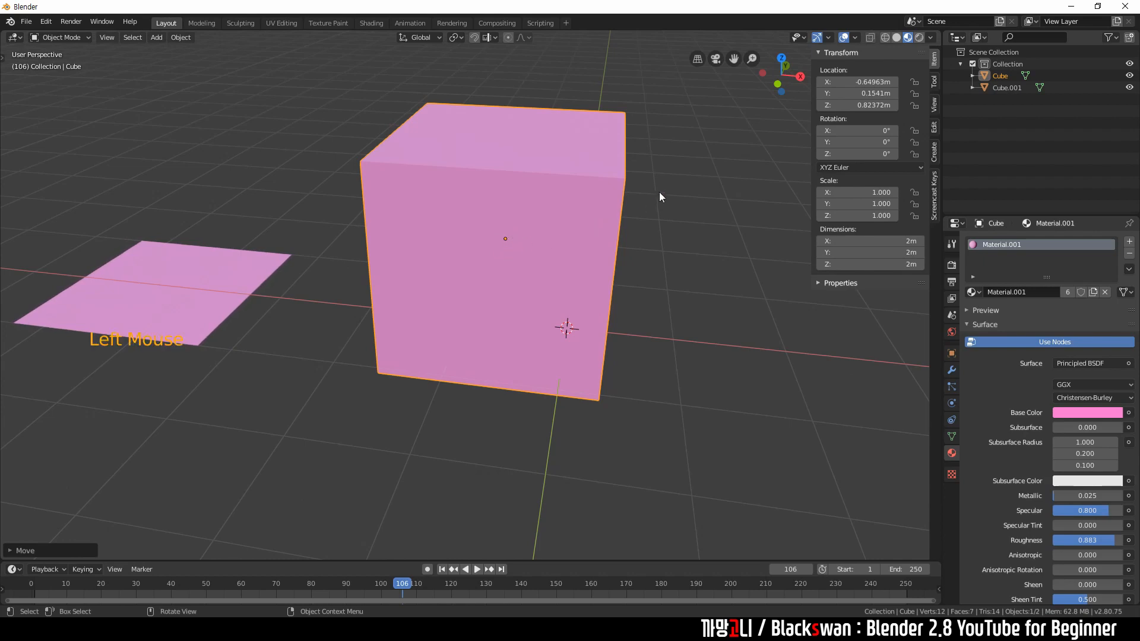
left_click(532, 244)
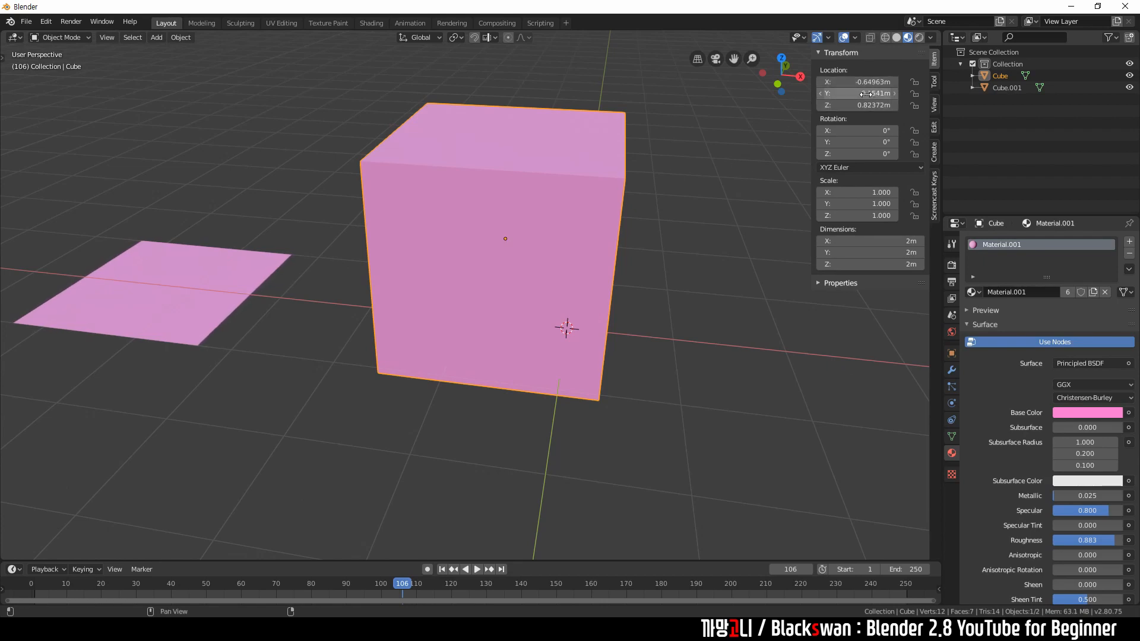
left_click(685, 186)
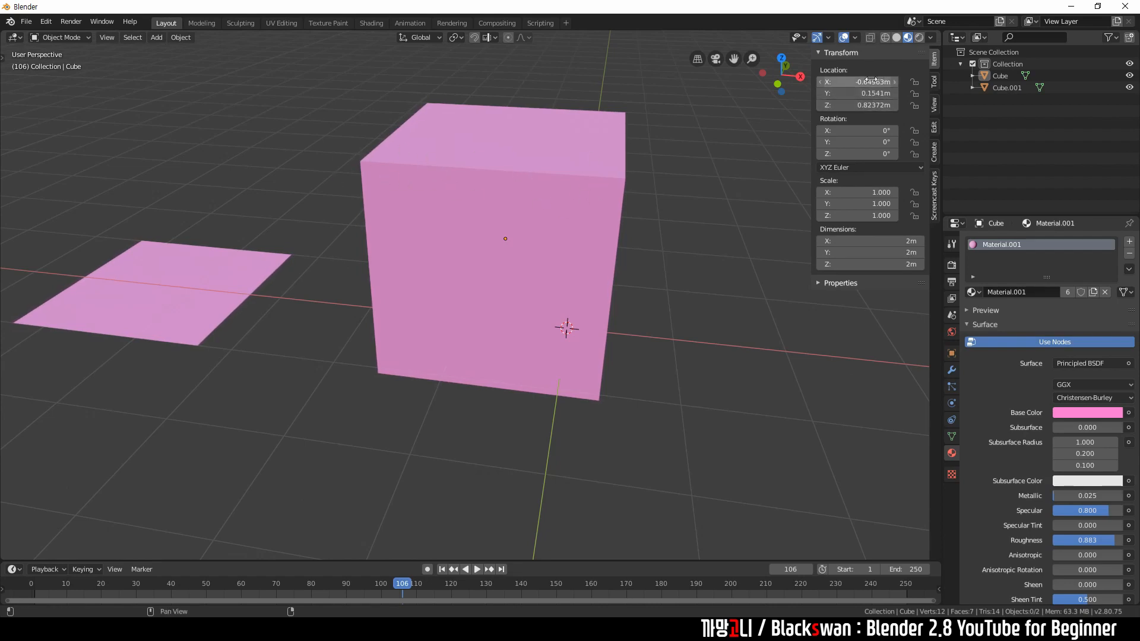
left_click(700, 186)
left_click(567, 254)
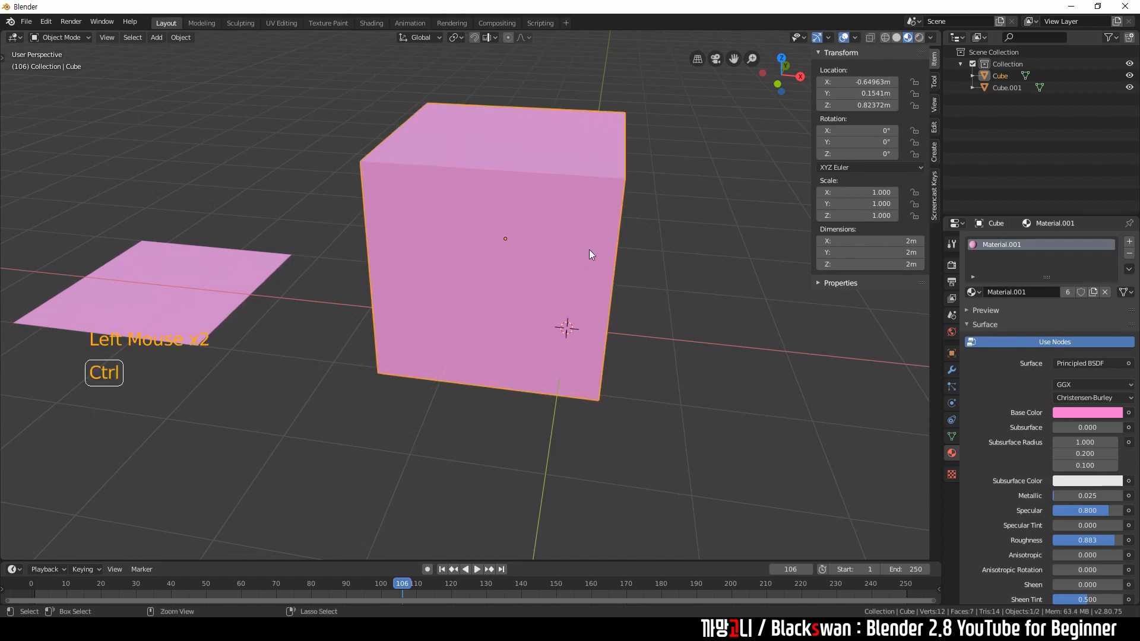
Step: Clear the cube's location so that it sits at the world origin, staying in Object Mode
key("ctrl+z")
key("ctrl+z")
left_click(488, 249)
key("alt+g")
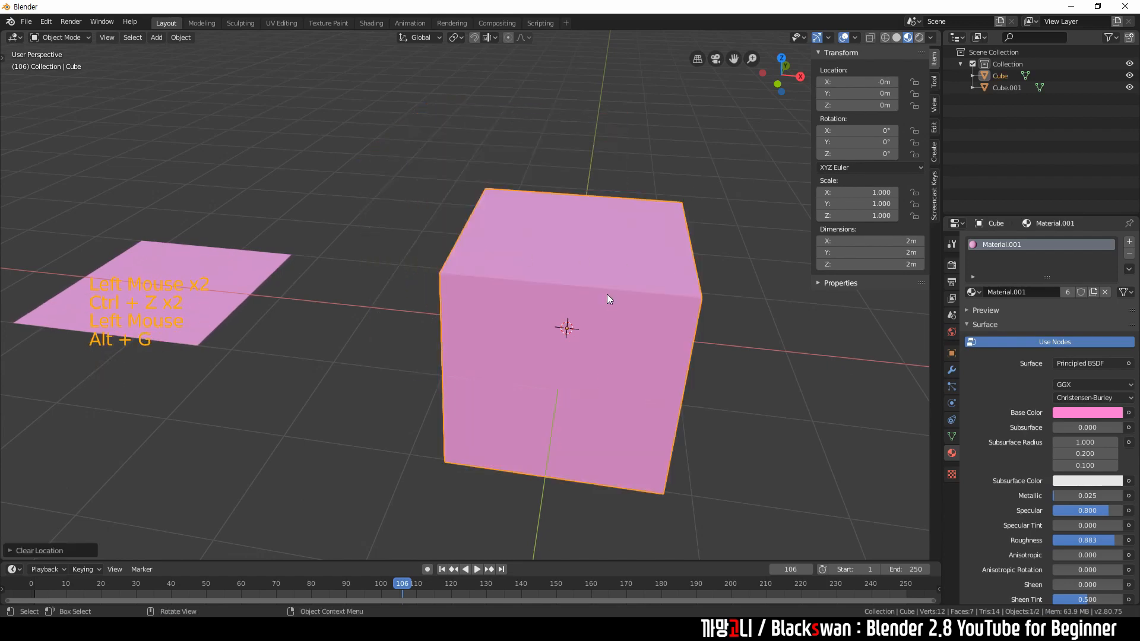
key("Tab")
key("Tab")
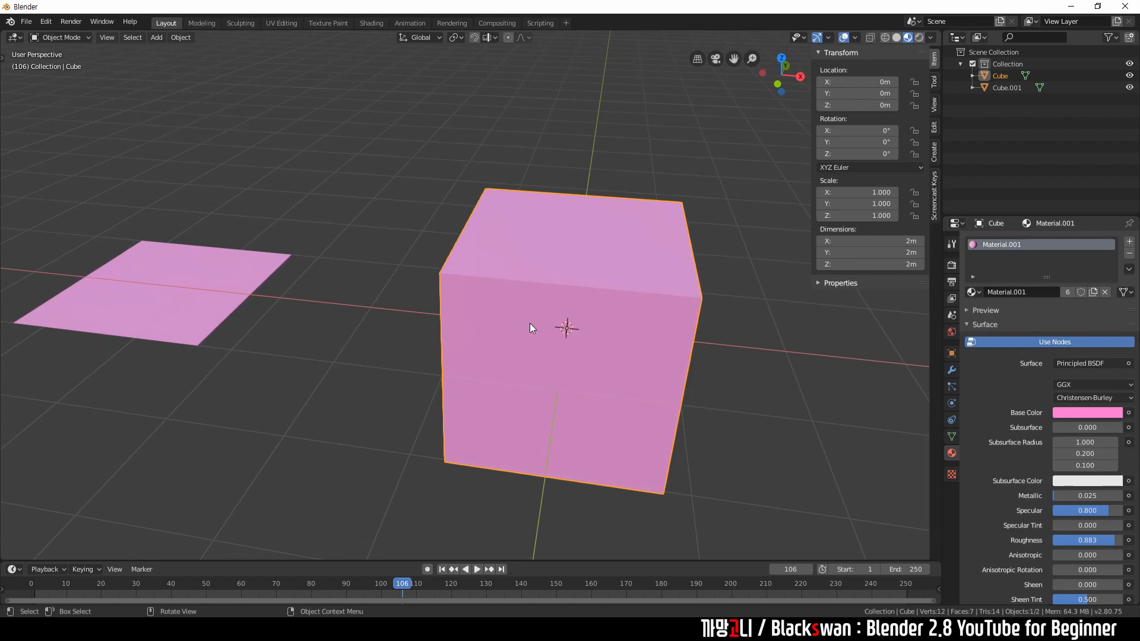
Step: Select the whole cube in Object Mode and examine its location values at the world origin
left_click(585, 261)
left_click(729, 163)
left_click(636, 271)
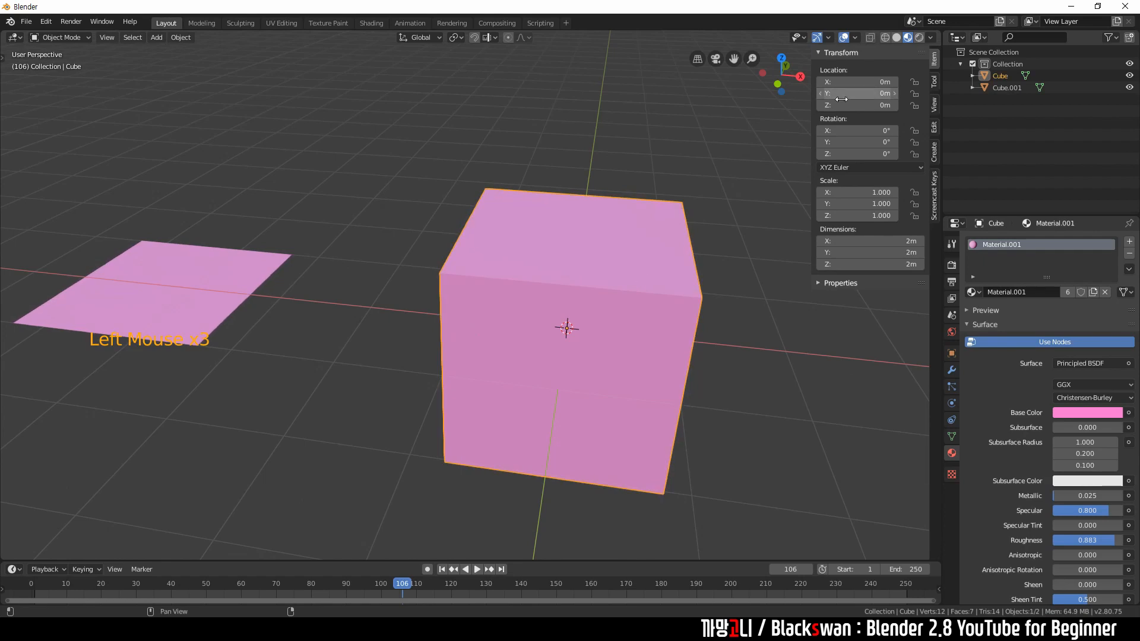
left_click_drag(363, 152, 736, 530)
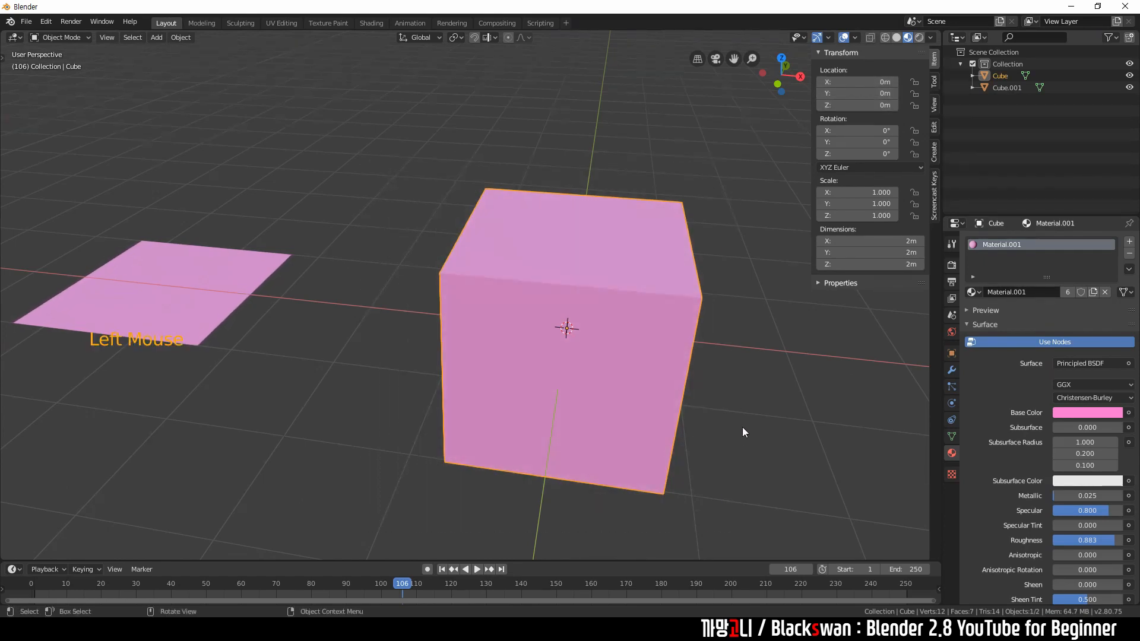
left_click(753, 344)
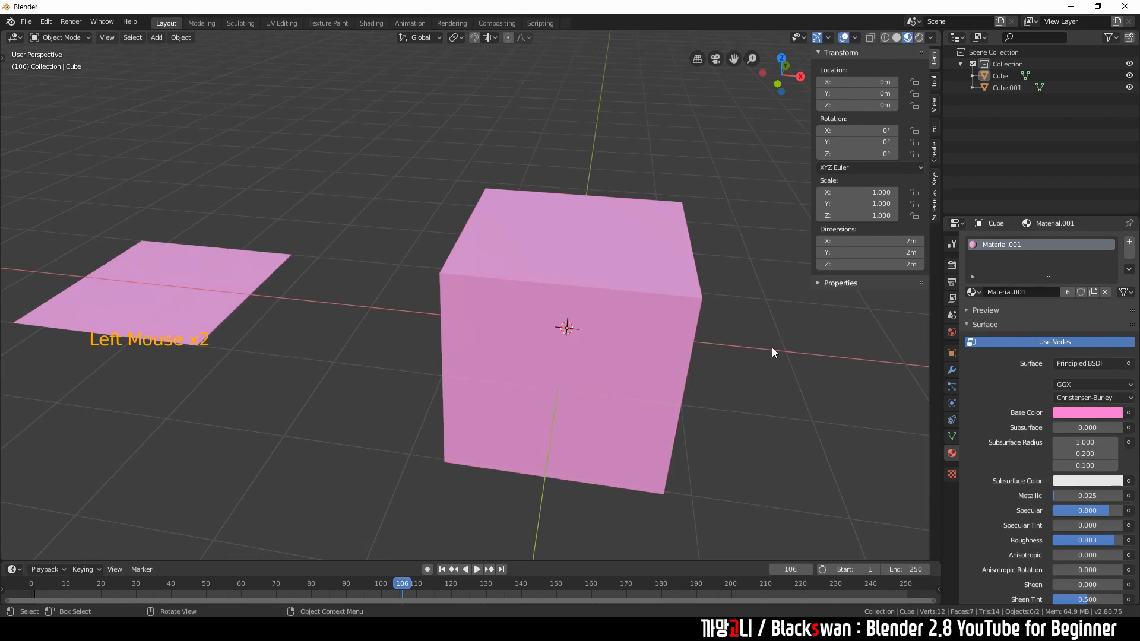
left_click(652, 262)
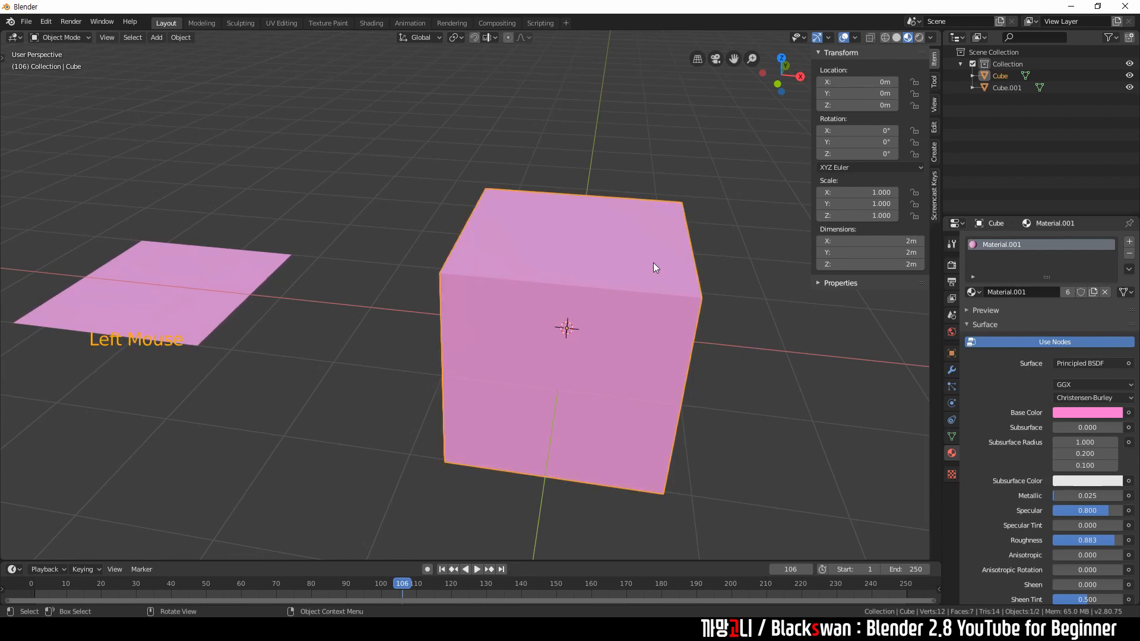
Step: Select the cube's upper corner vertices one by one in Edit Mode, and compare them with the whole cube selected in Object Mode
key("Tab")
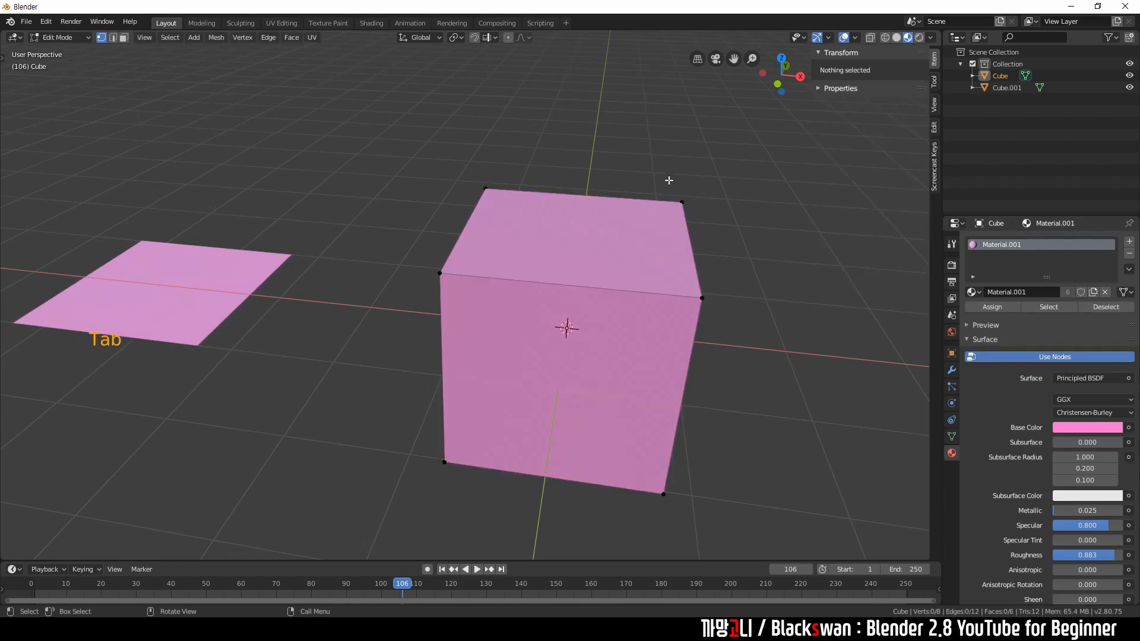
left_click(680, 200)
left_click(484, 189)
left_click(439, 274)
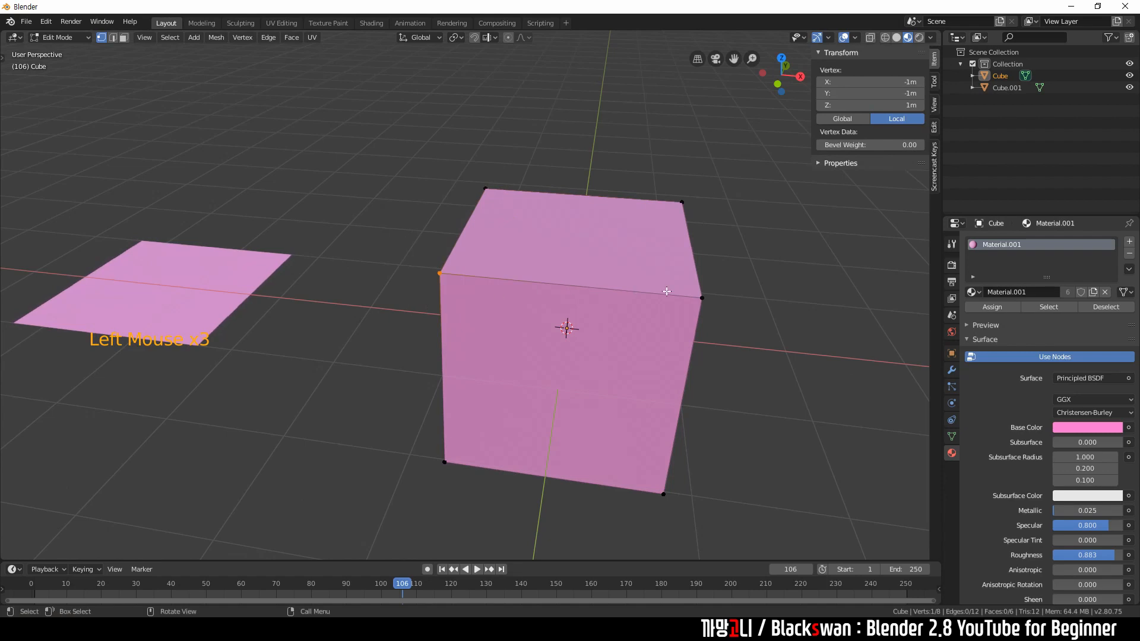
left_click_drag(659, 173, 701, 236)
key("Tab")
left_click_drag(356, 154, 753, 529)
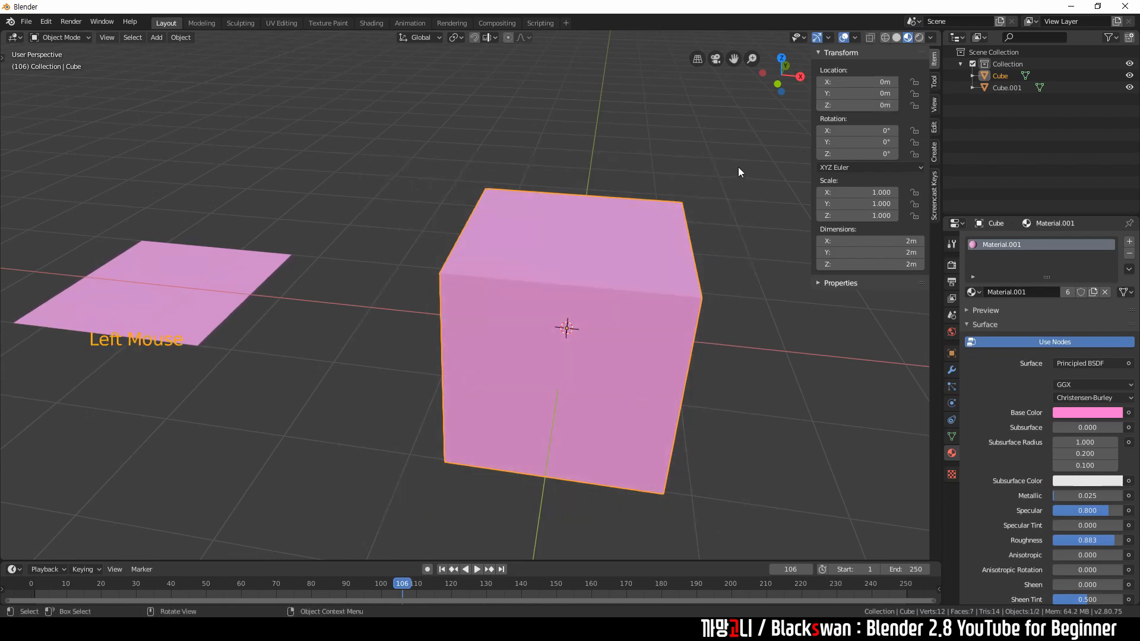
Step: Examine the local coordinates of the cube's two upper right corner vertices in Edit Mode, and return to Object Mode
key("Tab")
left_click_drag(654, 173, 699, 220)
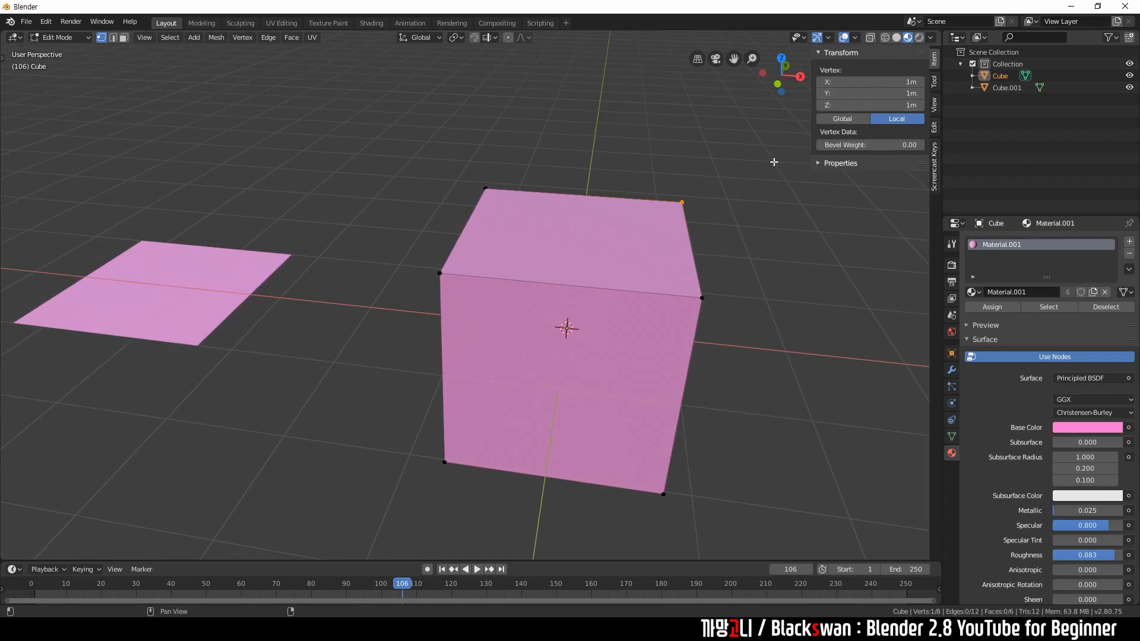
left_click_drag(677, 274, 712, 308)
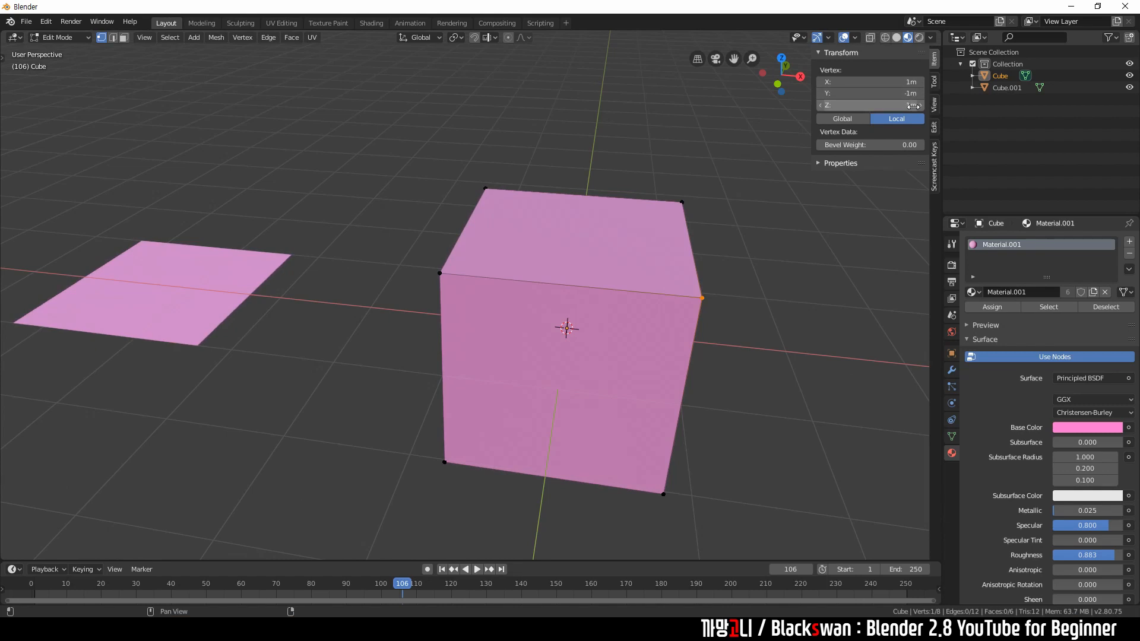
left_click(738, 226)
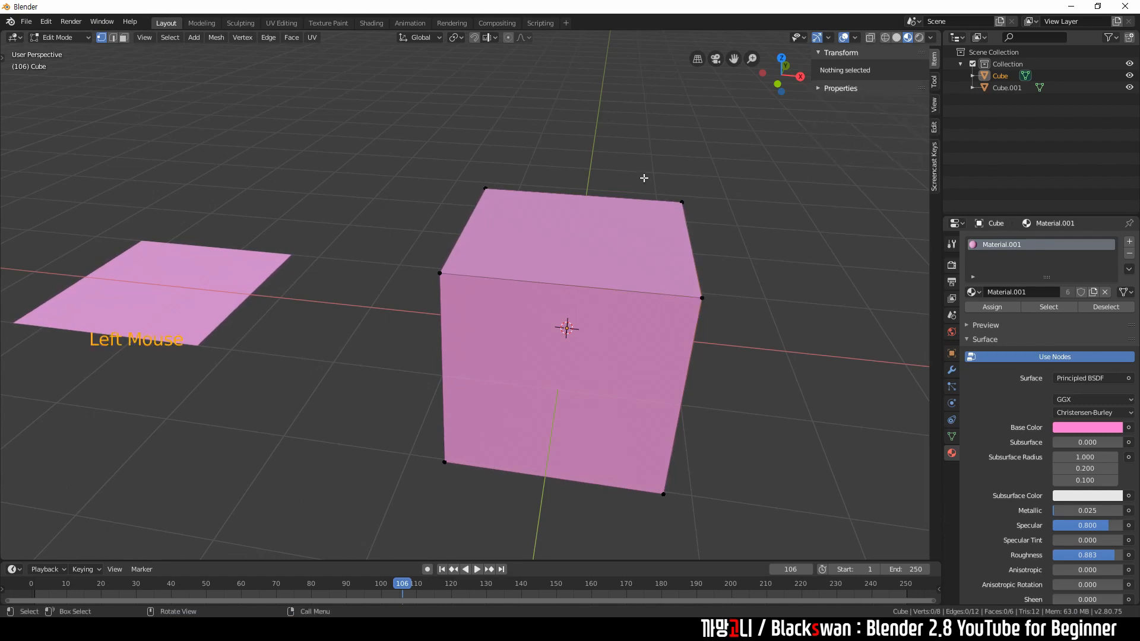
left_click_drag(643, 179, 713, 302)
left_click(746, 275)
left_click_drag(669, 197, 703, 229)
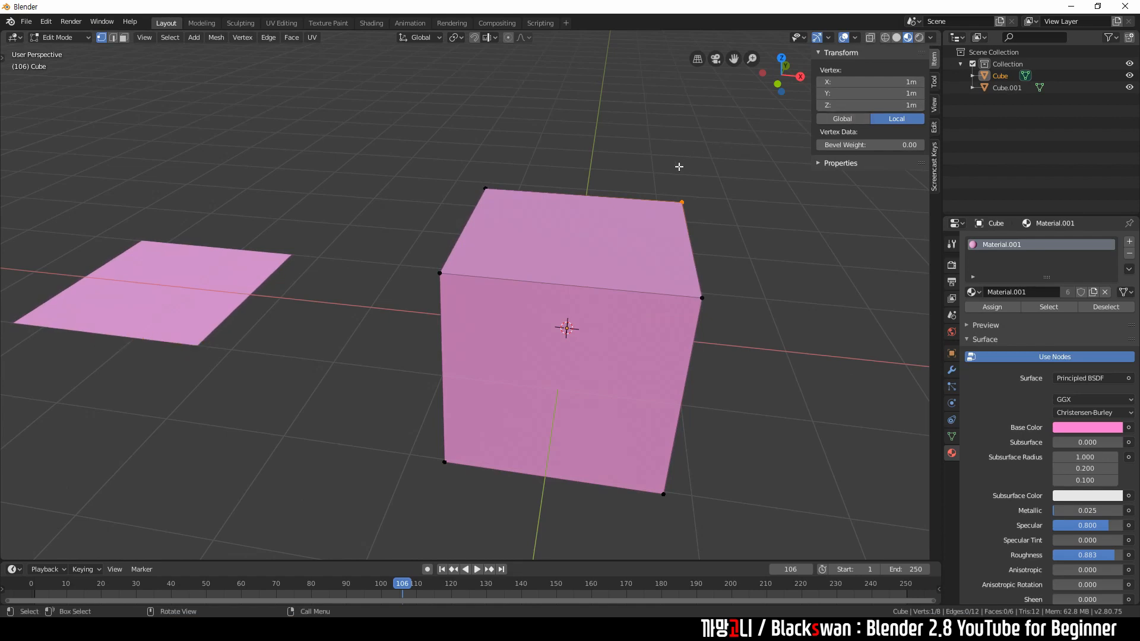
left_click(703, 160)
key("Tab")
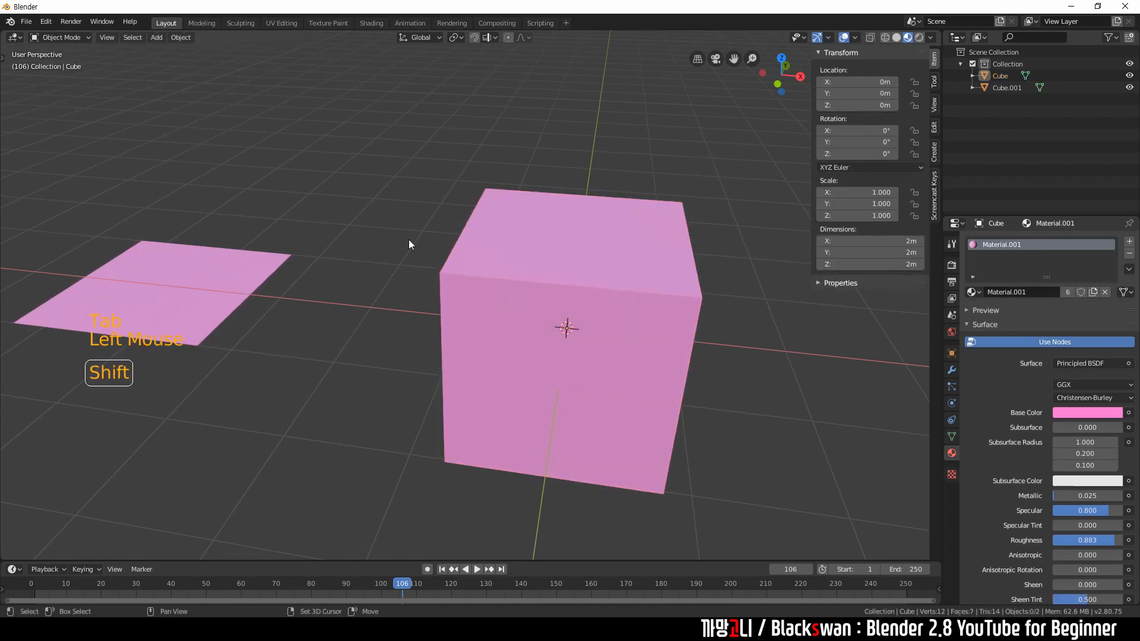
Step: Select the cube and move it along the X axis to about 3.63 m, away from the flat plane
middle_click_drag(409, 240, 504, 187, "shift")
left_click(673, 275)
scroll(674, 275, "down", 3)
left_click(503, 186)
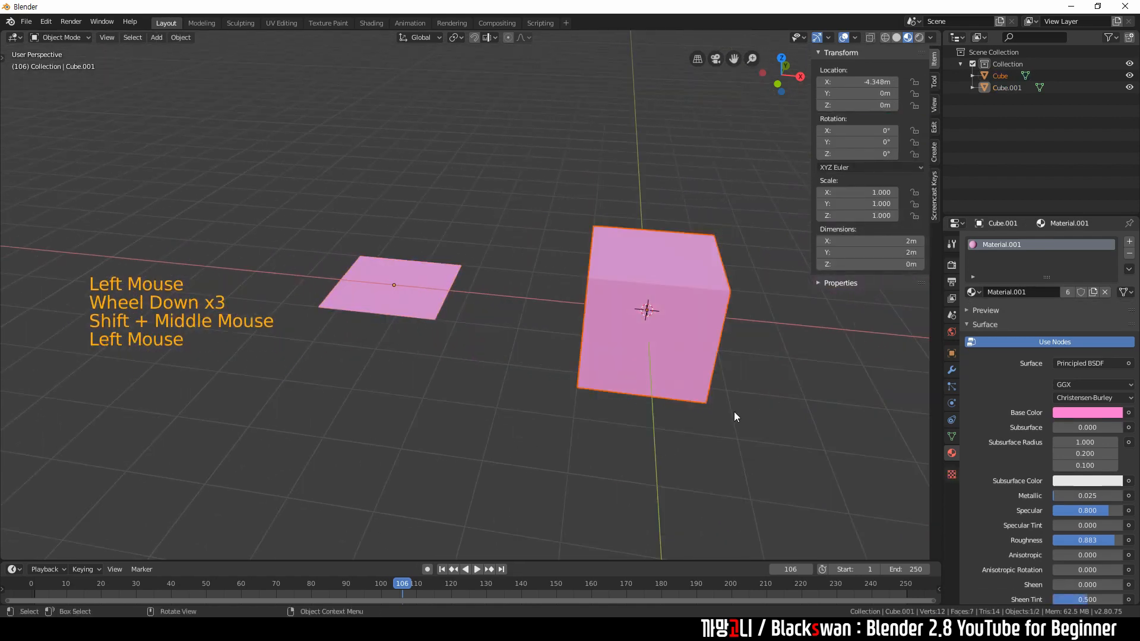
left_click(445, 226)
left_click(391, 261)
left_click(487, 201)
left_click(632, 270)
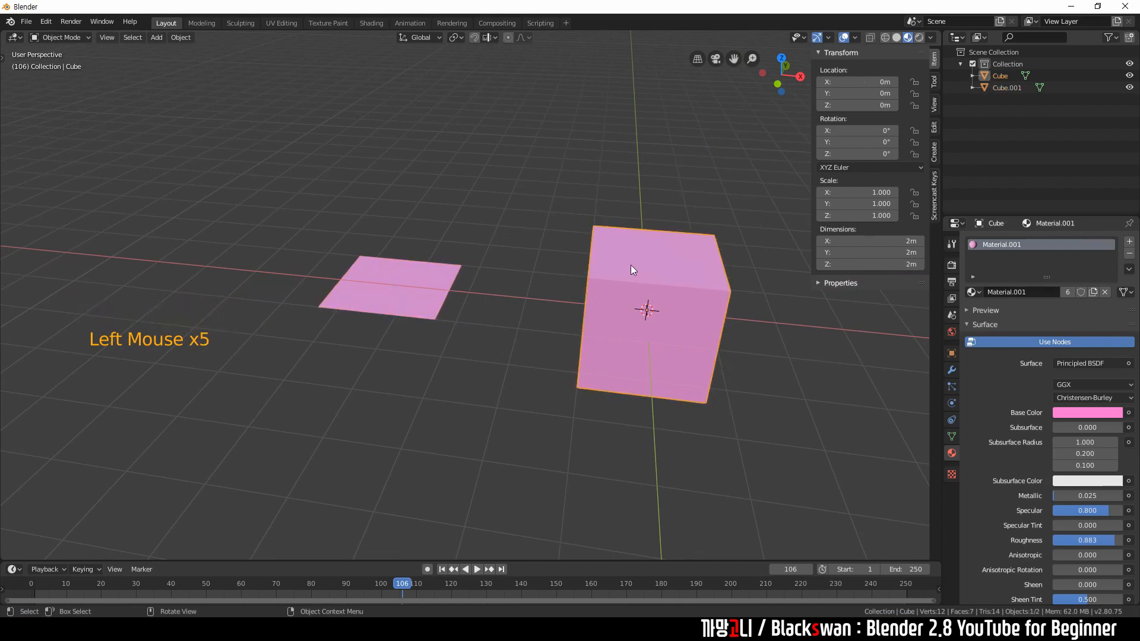
key("g")
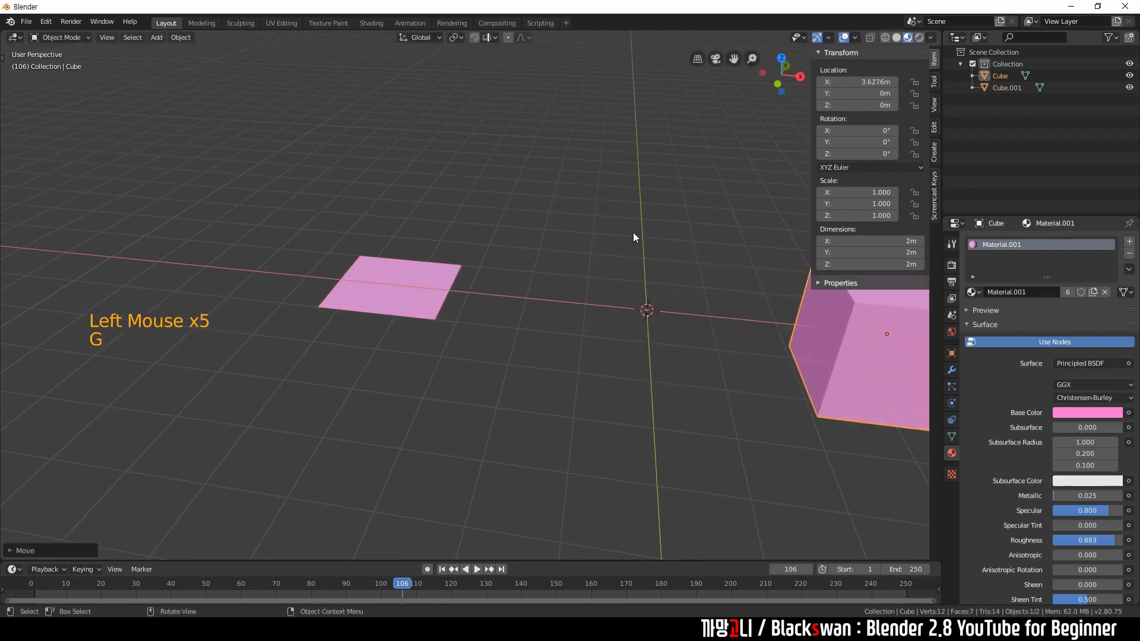
left_click(633, 233)
Step: Select the flat pink plane and clear its location so that it sits at the world origin
left_click(422, 287)
key("alt+g")
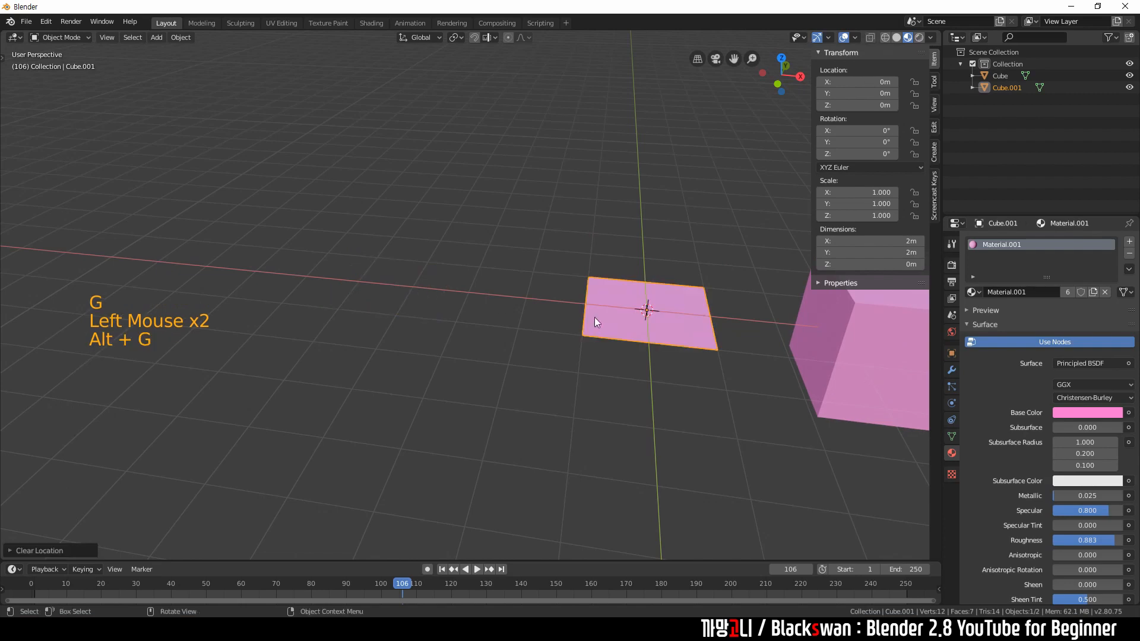
mouse_move(594, 317)
middle_mouse_down("shift")
mouse_move(463, 312)
mouse_move(602, 297)
mouse_move(593, 312)
middle_mouse_up("shift")
scroll(474, 333, "up", 3)
scroll(474, 333, "up", 2)
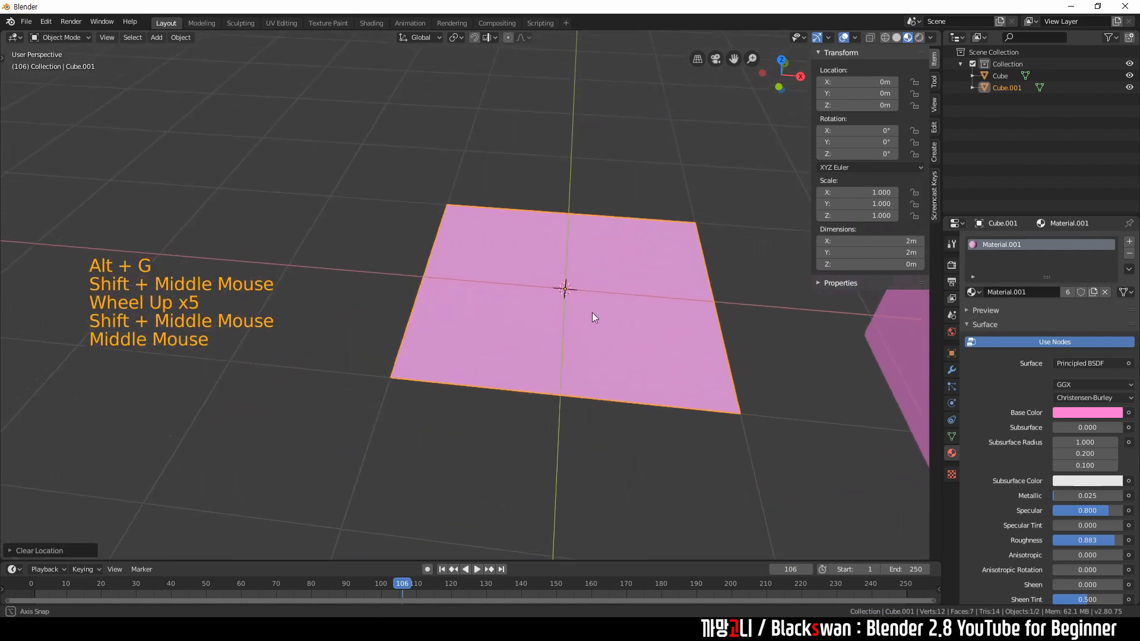
Step: Show the flat plane's vertices in Edit Mode, and examine its object location back in Object Mode
key("Tab")
middle_click_drag(682, 257, 609, 294, "shift")
left_click(680, 246)
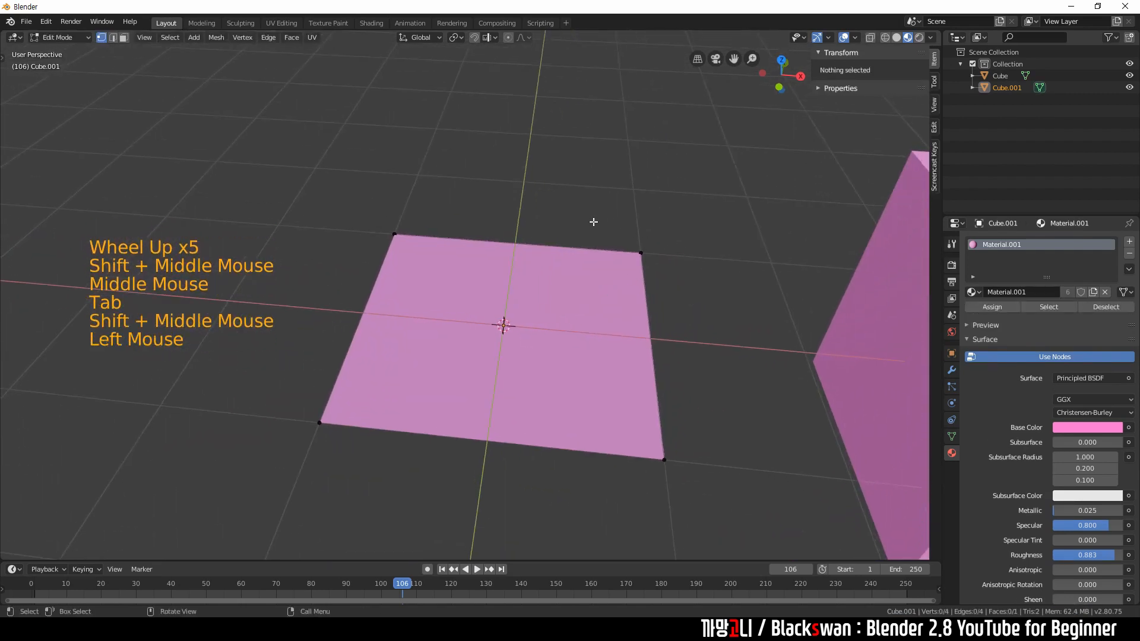
key("Tab")
left_click(571, 304)
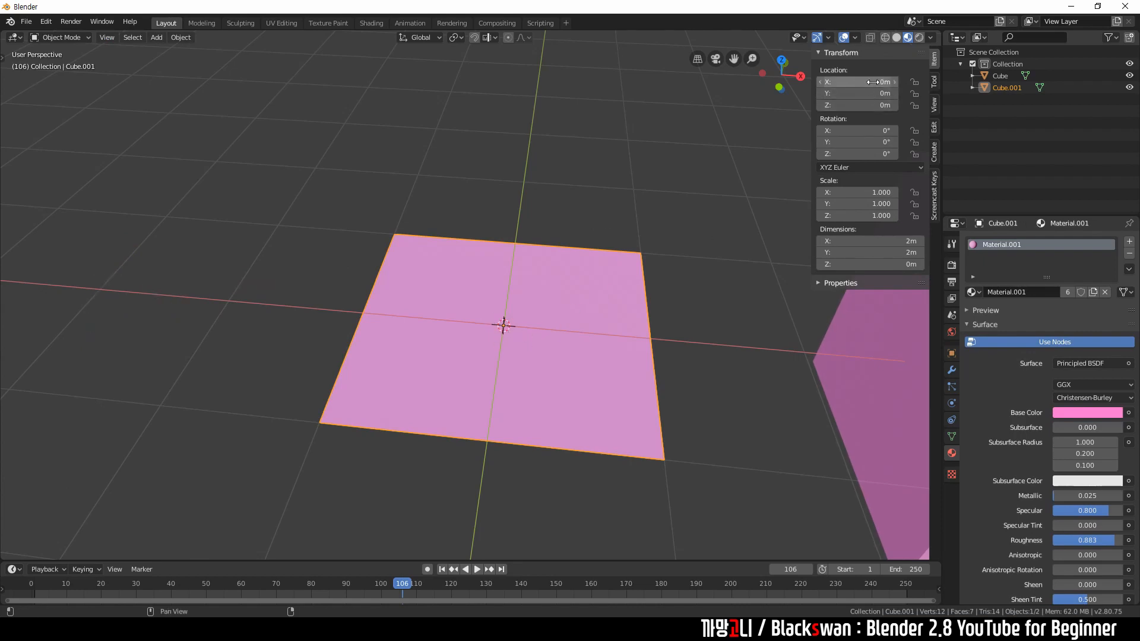
left_click(696, 163)
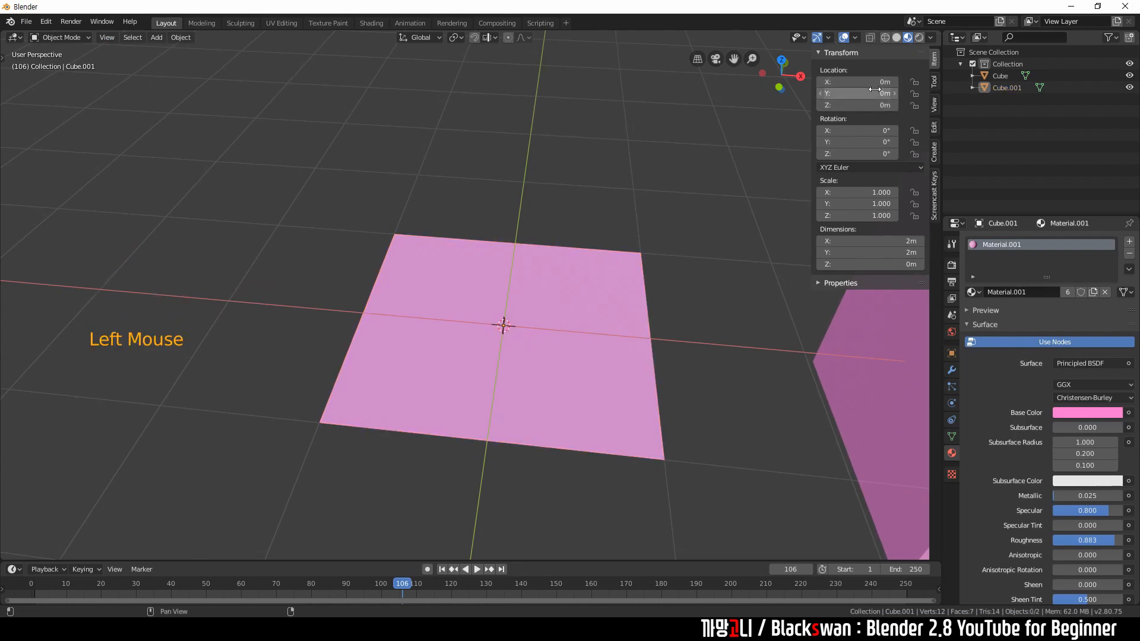
Step: Enter Edit Mode on the flat plane and select its far right corner vertex to examine its local coordinates
left_click(539, 192)
left_click(575, 275)
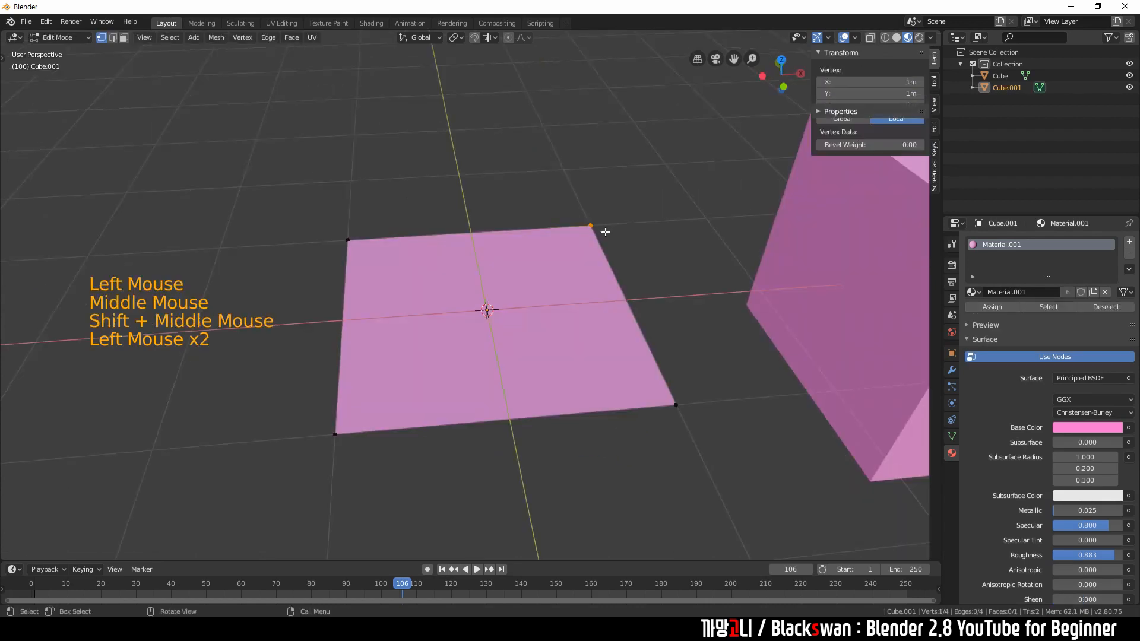
left_click_drag(567, 202, 615, 253)
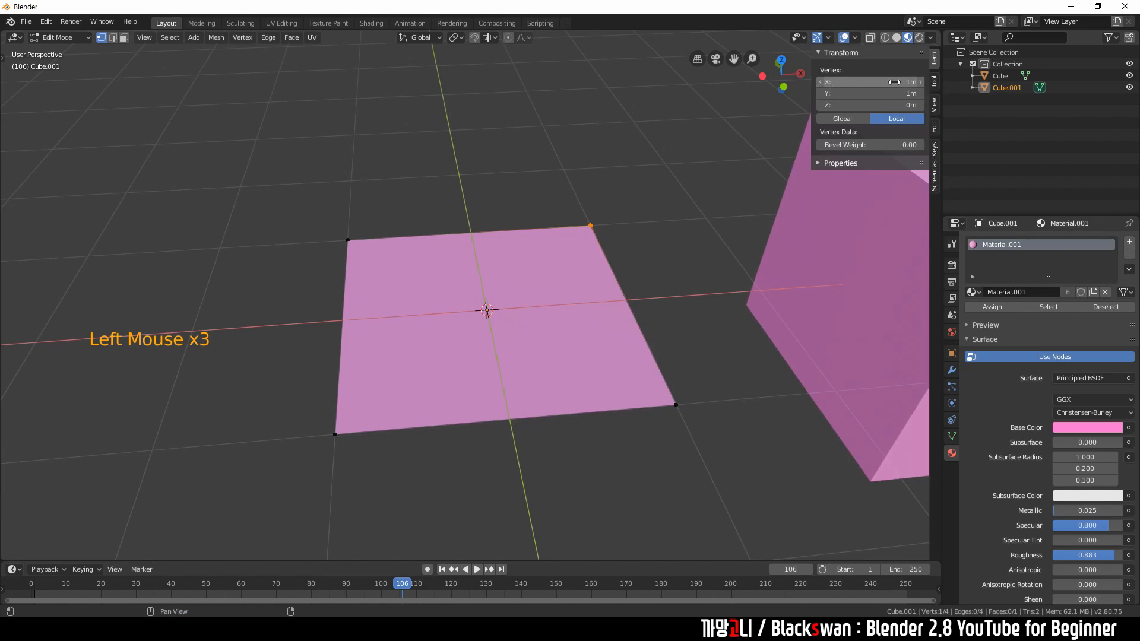
left_click(618, 199)
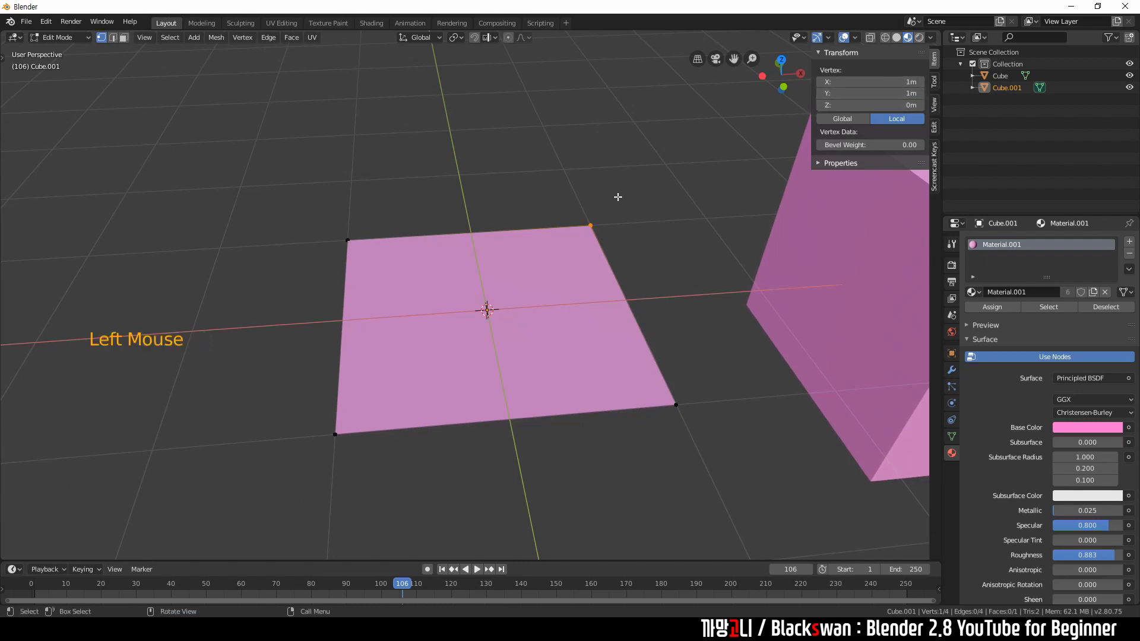
Step: Select the plane's far left and far right corner vertices in turn to compare their local coordinates relative to the centre
left_click(594, 236)
left_click_drag(469, 299, 499, 325)
left_click_drag(565, 209, 612, 247)
left_click(627, 205)
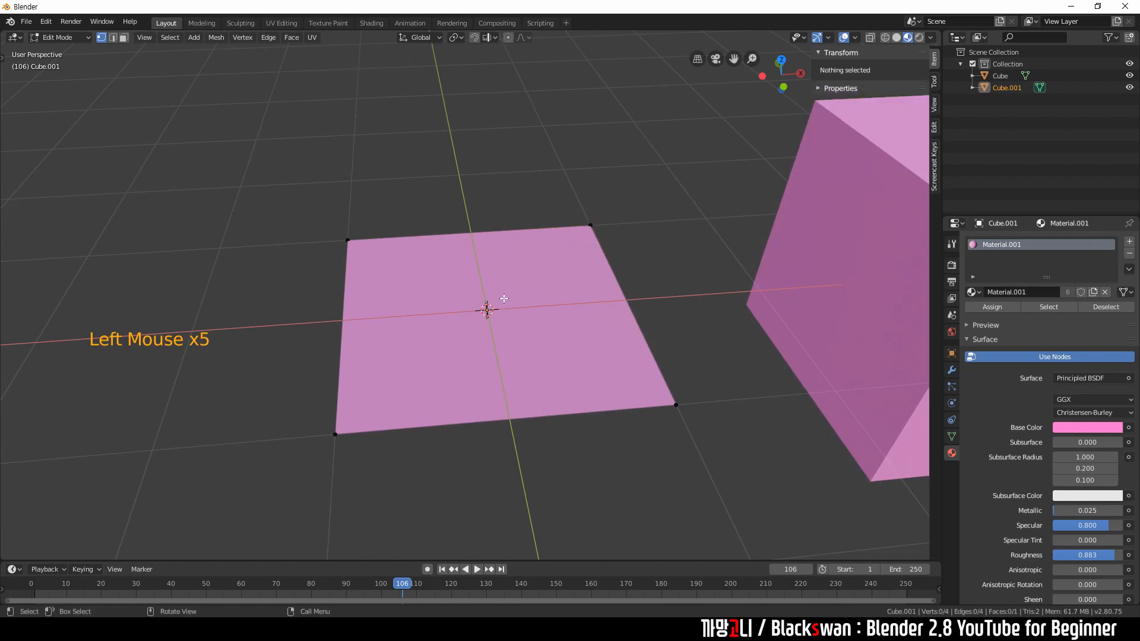
left_click(484, 309)
left_click_drag(332, 227, 358, 249)
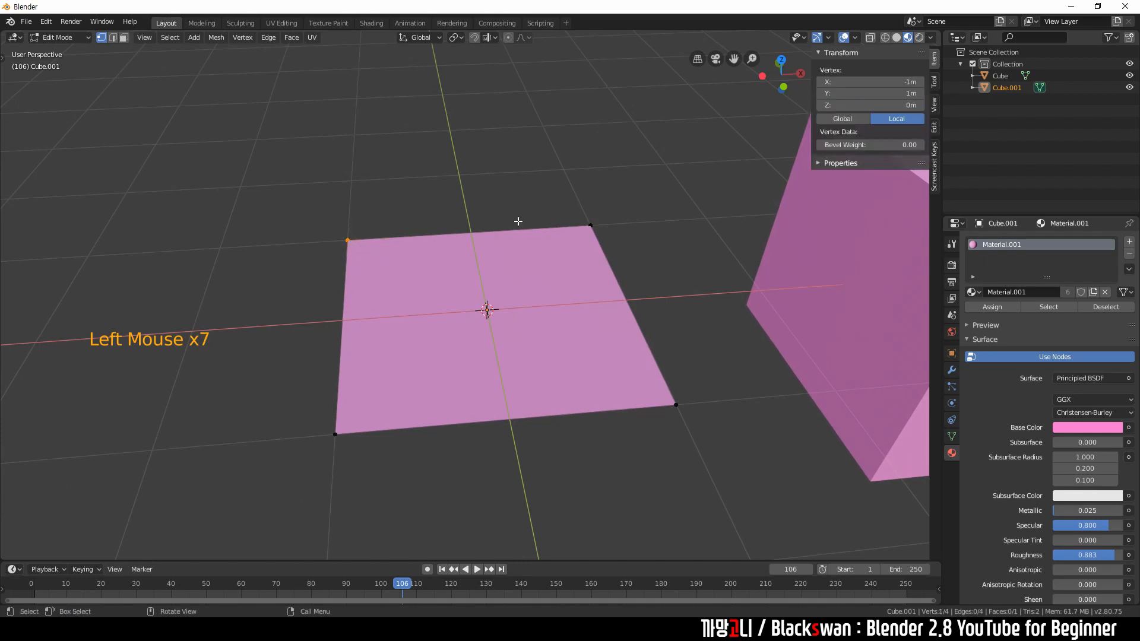
left_click(564, 198)
left_click_drag(563, 199, 597, 241)
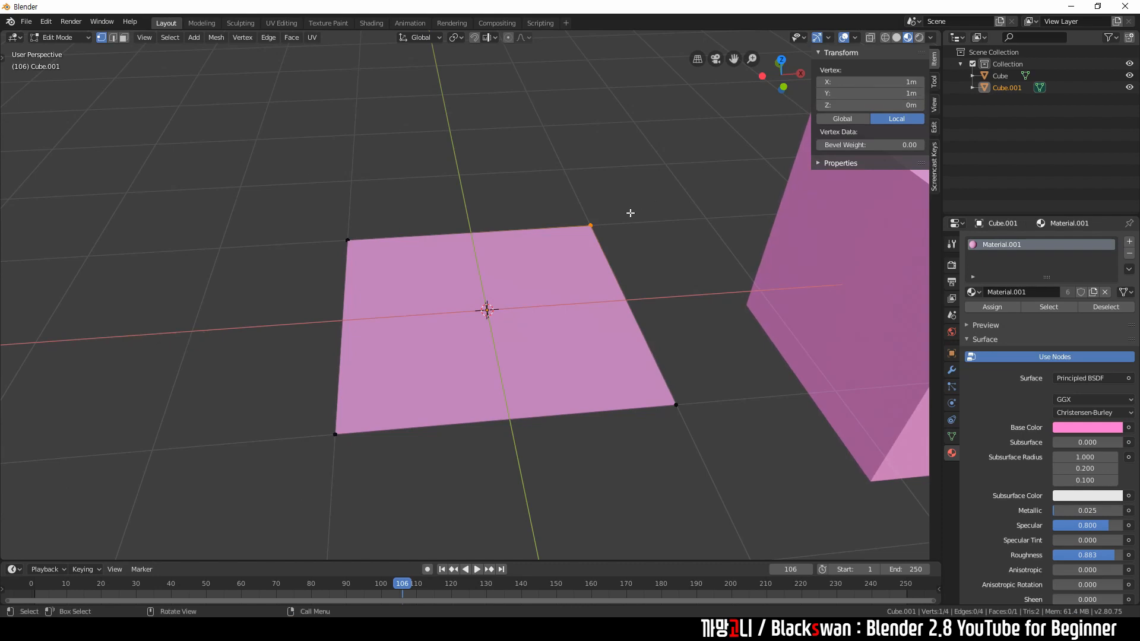
Step: Select the plane's far left corner vertex again to examine its local coordinates, and return to Object Mode
left_click(461, 293)
left_click(491, 311)
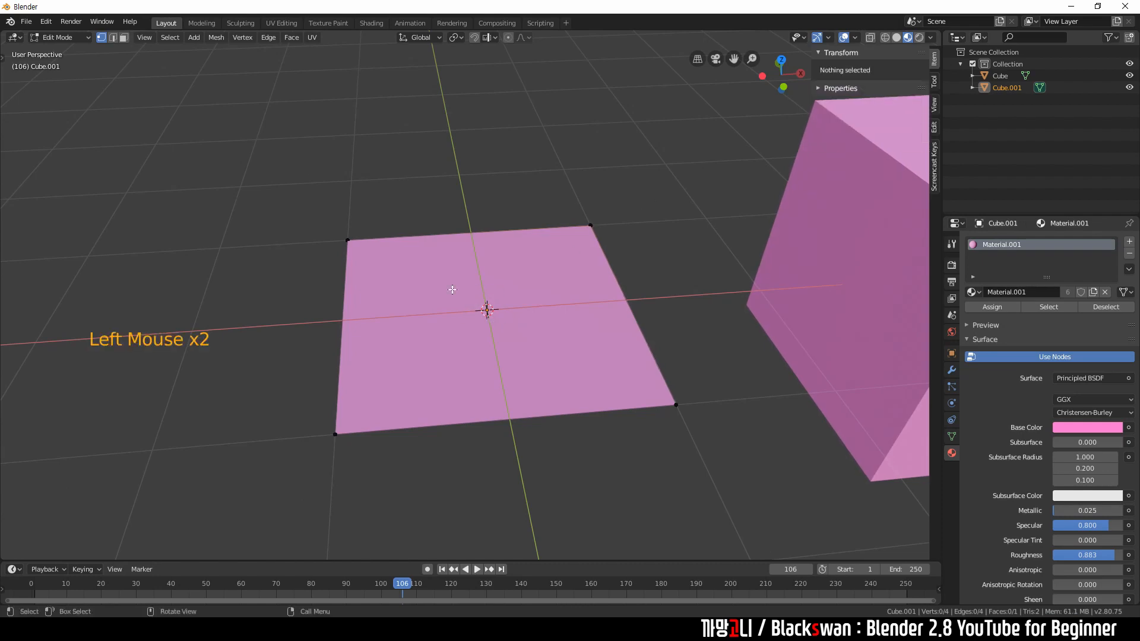
left_click(354, 262)
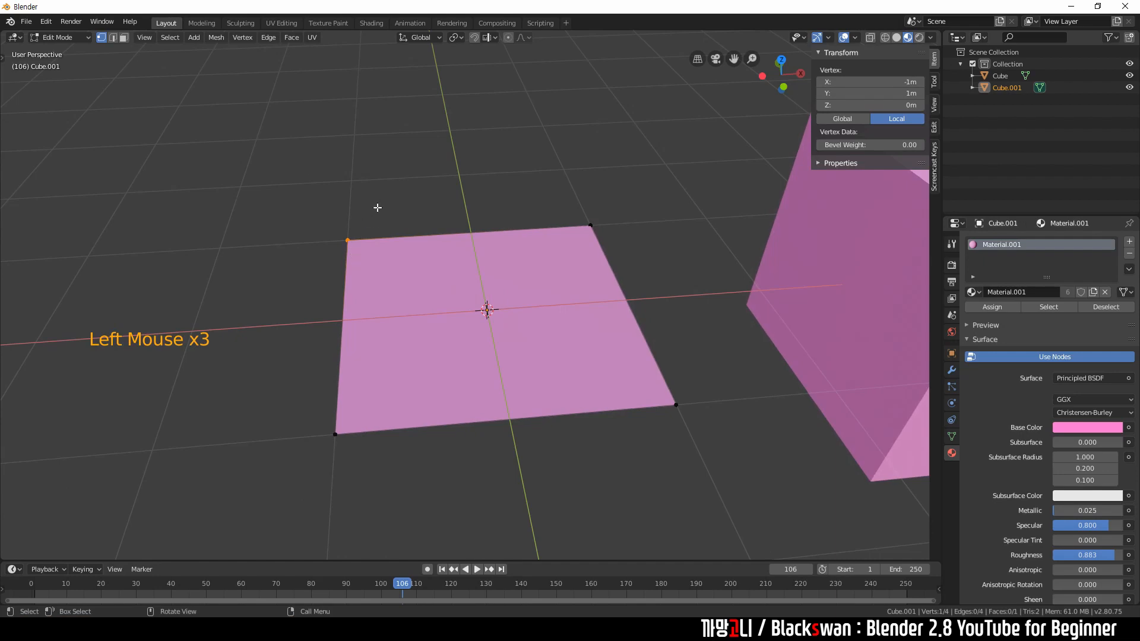
left_click_drag(321, 228, 364, 262)
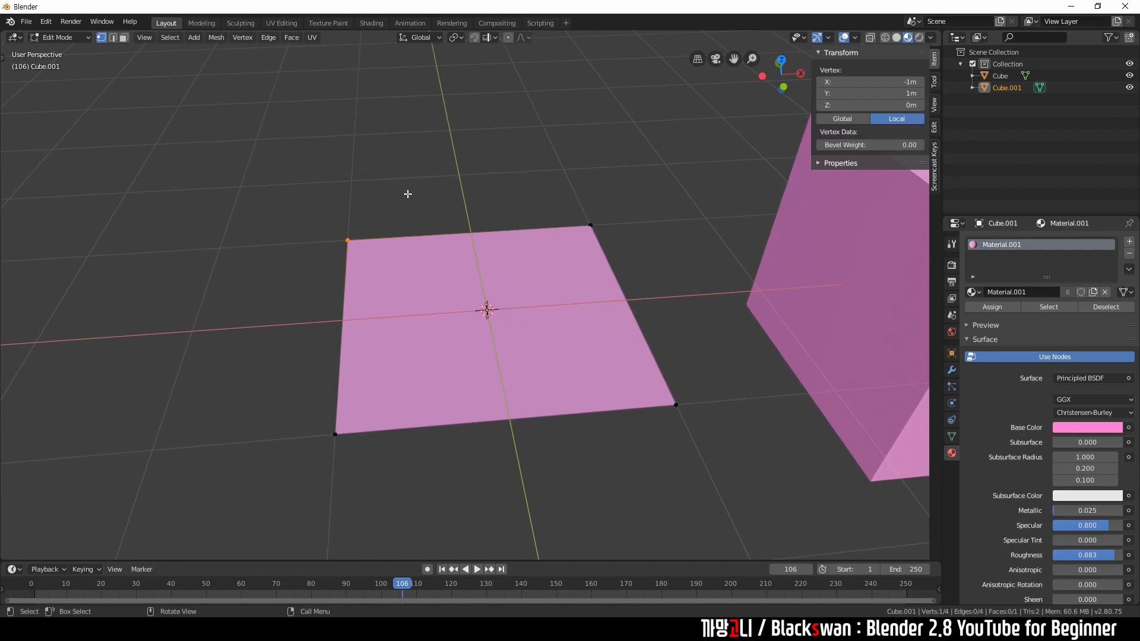
left_click(501, 206)
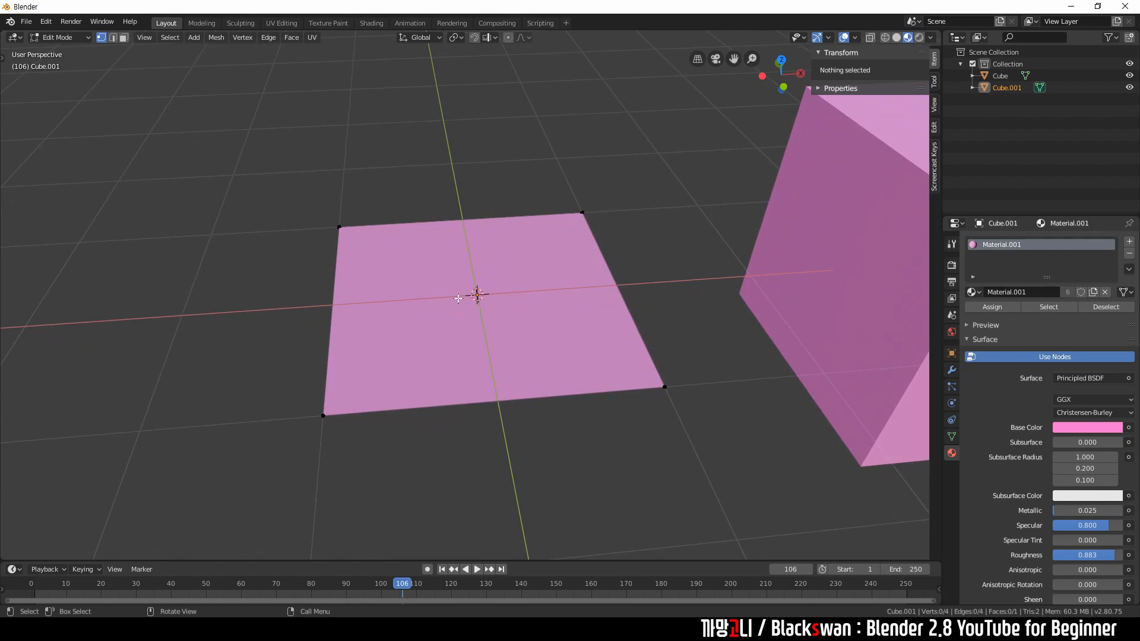
left_click(458, 298)
left_click(651, 243)
key("Tab")
Step: Try adding a cube mesh at the 3D cursor on the world origin, and undo the addition
left_click(380, 172)
key("shift+a")
mouse_move(295, 148)
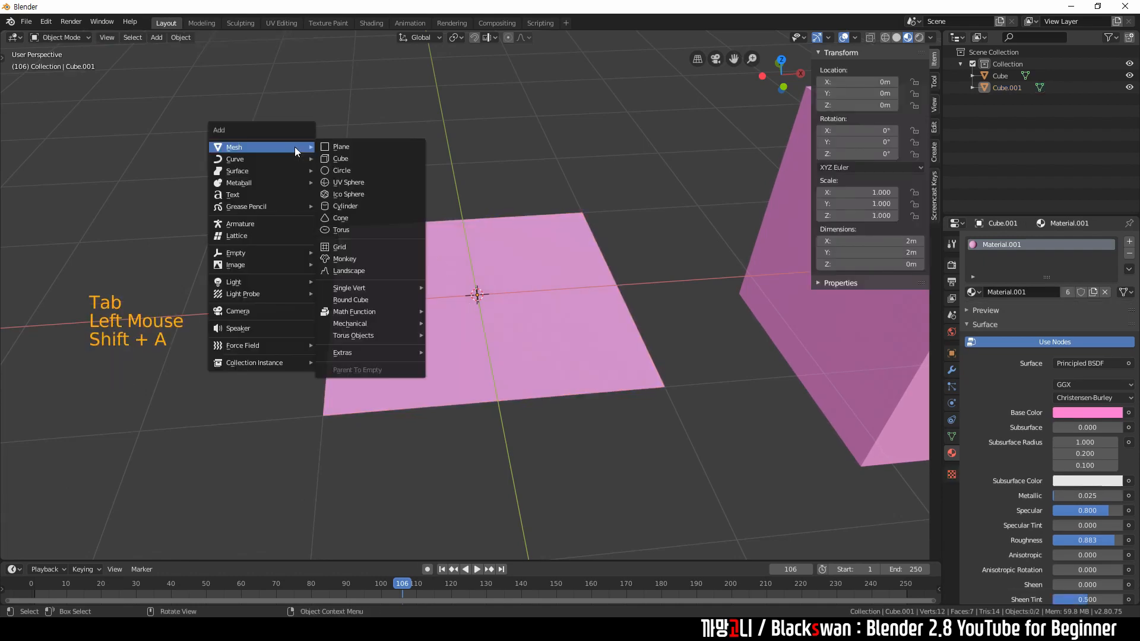
left_click(337, 160)
key("ctrl+z")
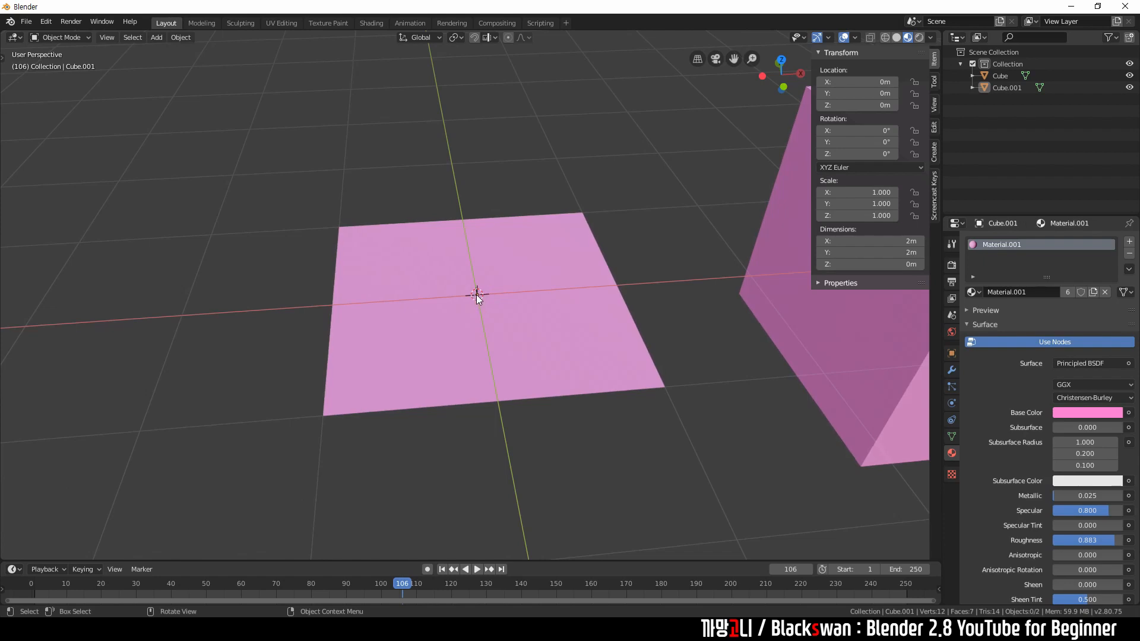
Step: Place the 3D cursor in the empty area beyond the plane's far left corner and add a cube mesh there
key("shift")
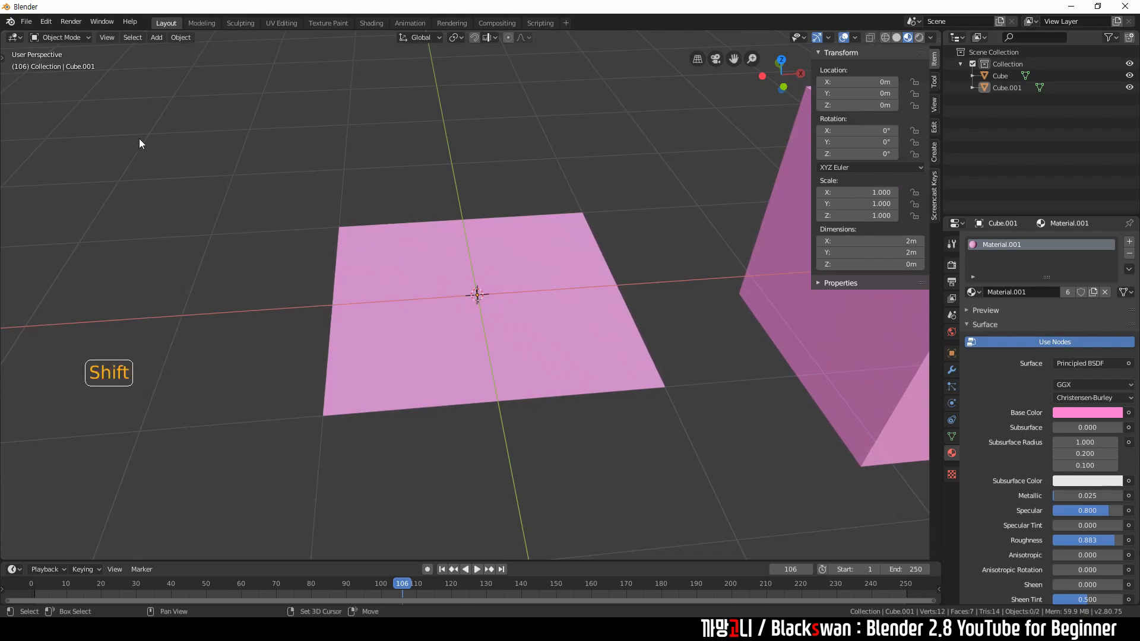
right_click(122, 119, "shift")
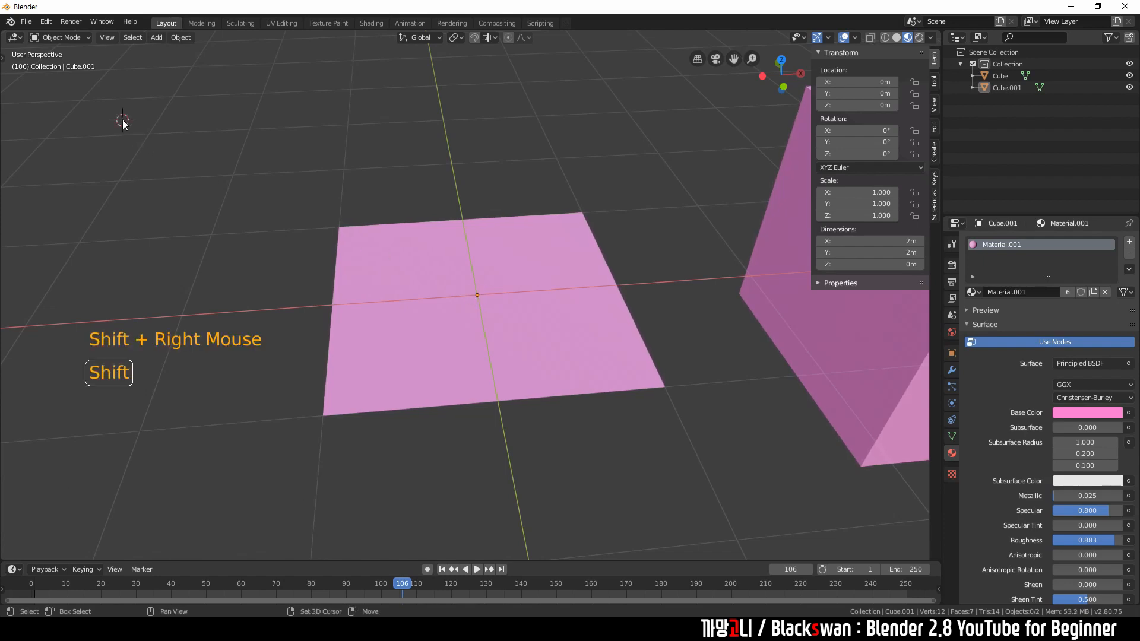
key("shift")
right_click(184, 114, "shift")
key("shift+a")
mouse_move(422, 145)
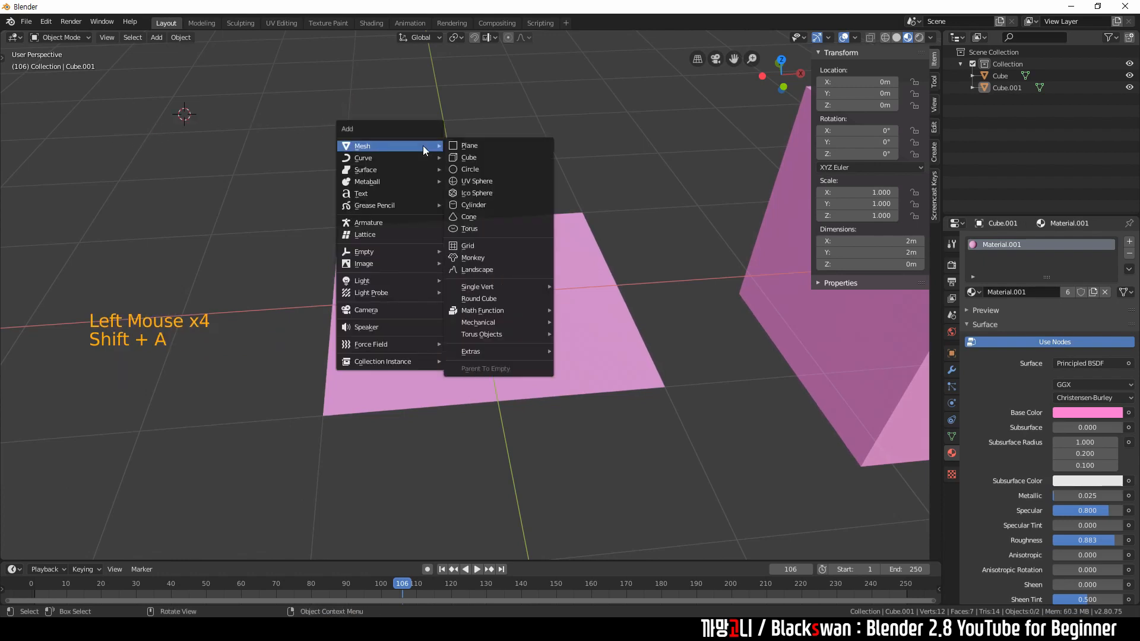
left_click(470, 159)
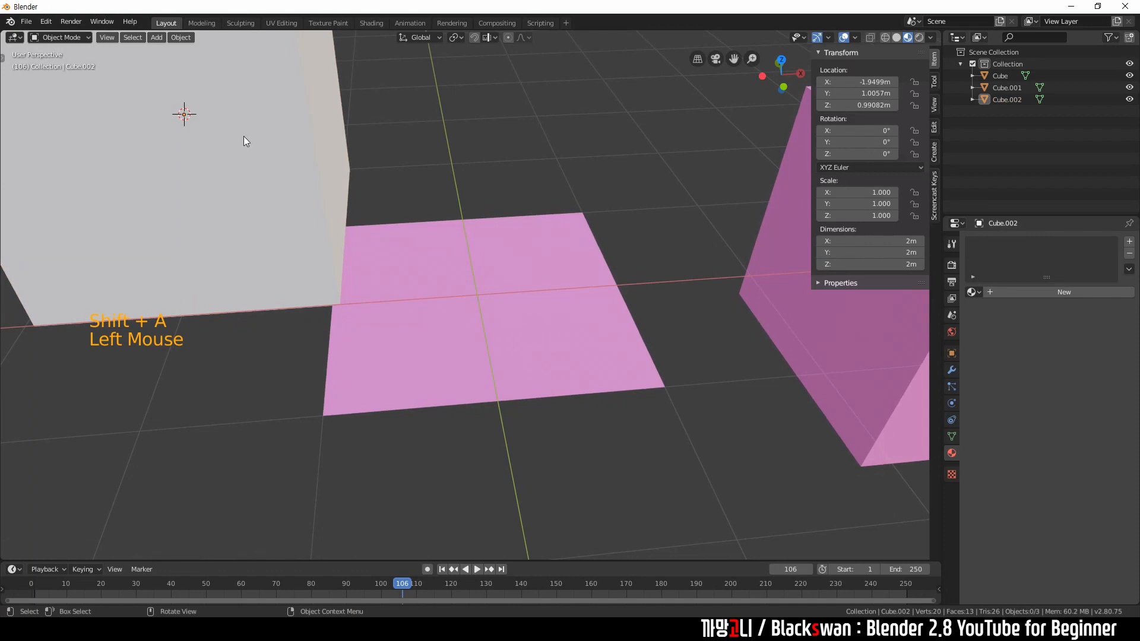
key("ctrl")
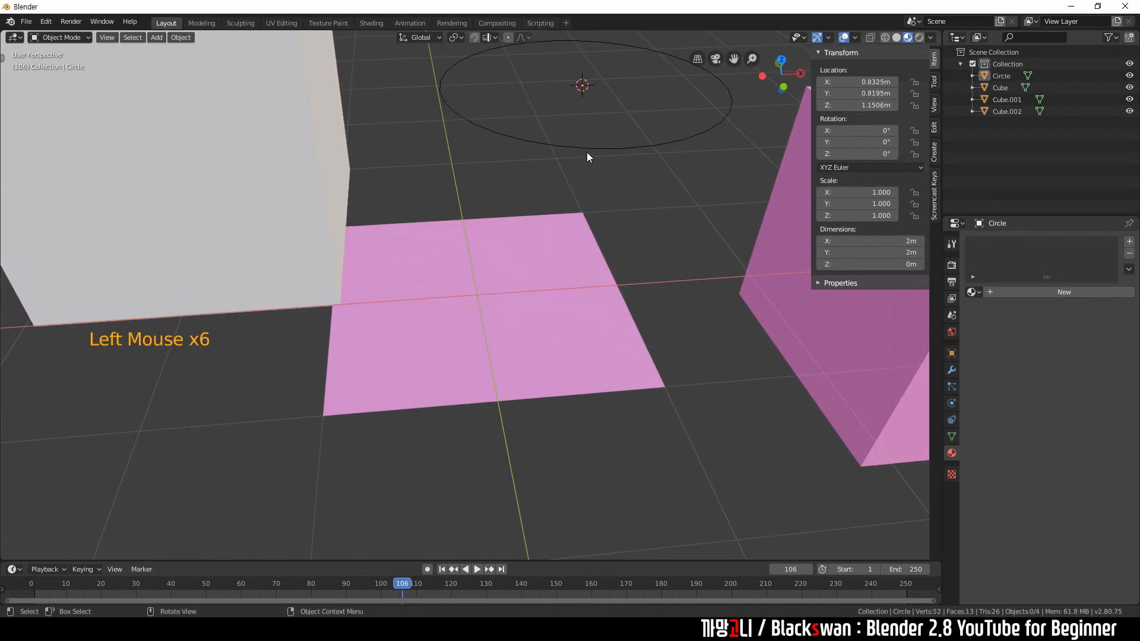
Step: Select the circle and the grey cube together and delete both objects
left_click(583, 147)
left_click(317, 177, "shift")
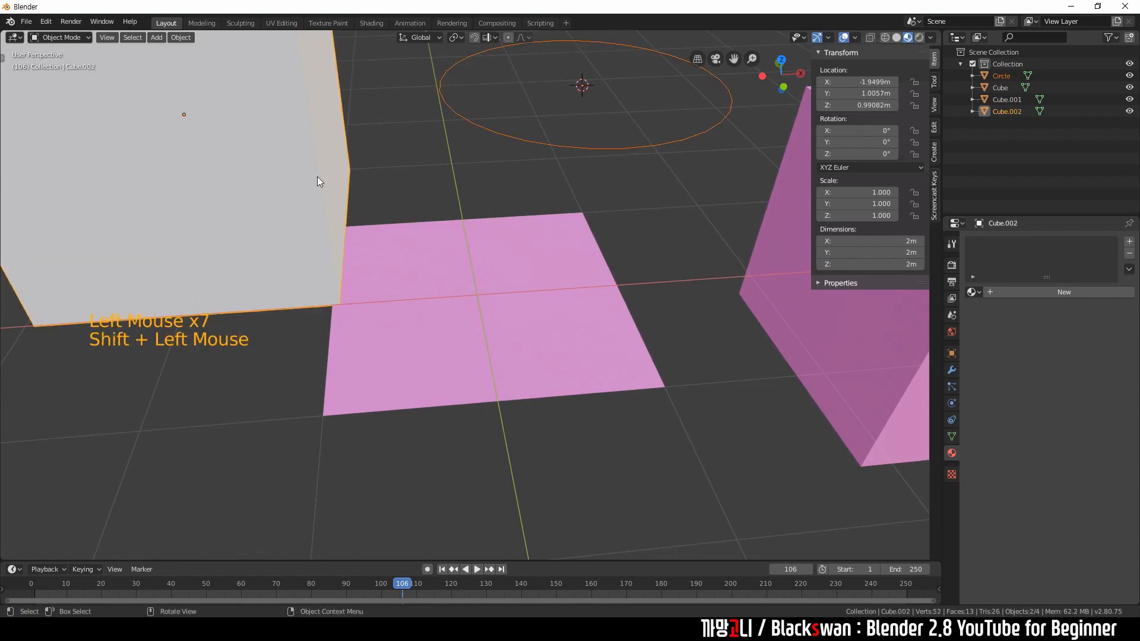
key("Delete")
left_click(574, 149)
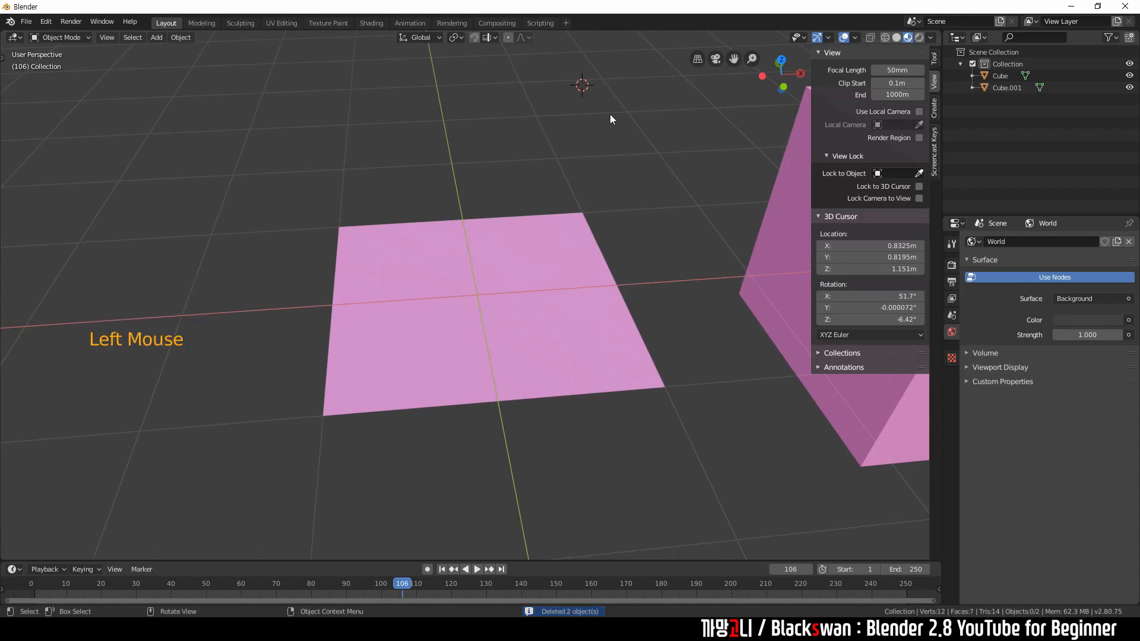
Step: Place the 3D cursor at several spots around the plane, and snap it back to the world origin
key("shift")
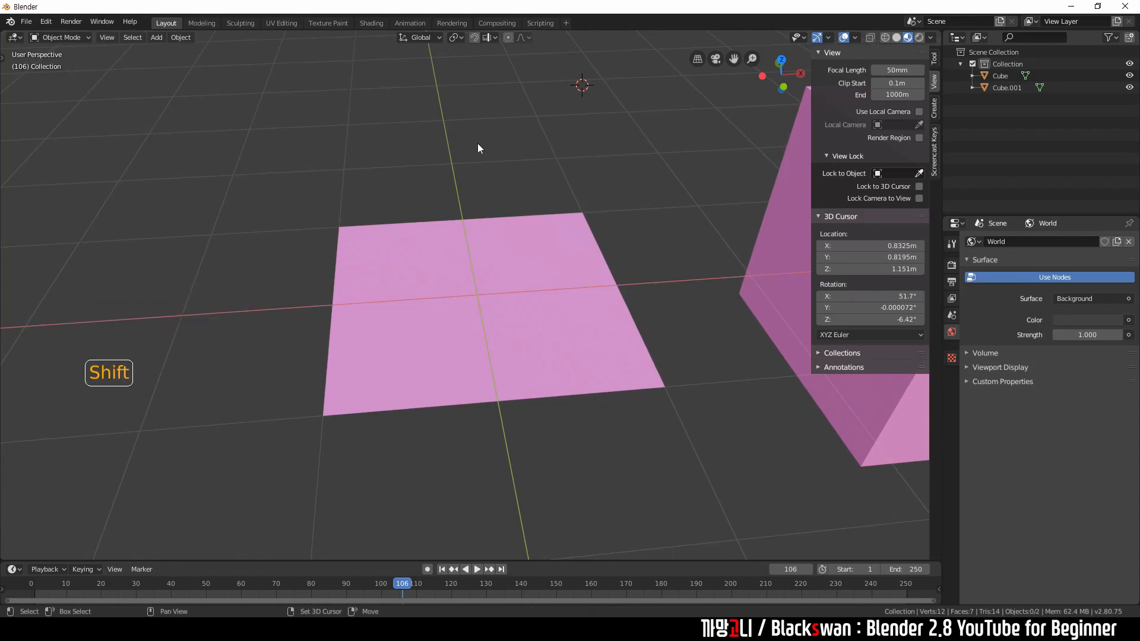
right_click(238, 109, "shift")
right_click(177, 201, "shift")
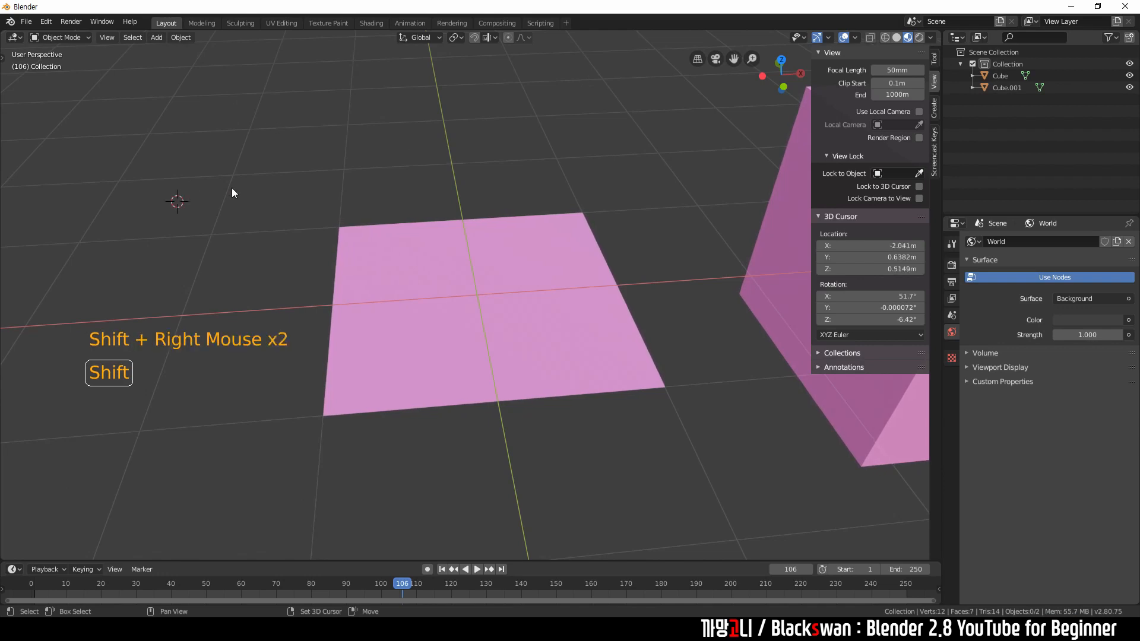
right_click(551, 101, "shift")
key("shift+s")
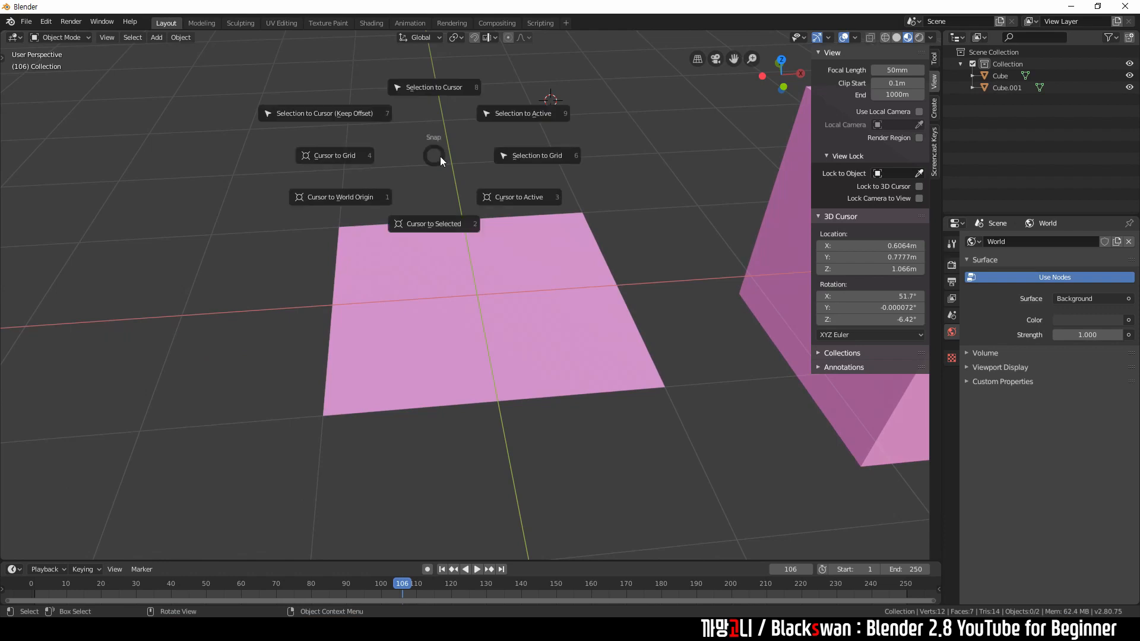
key("shift+s")
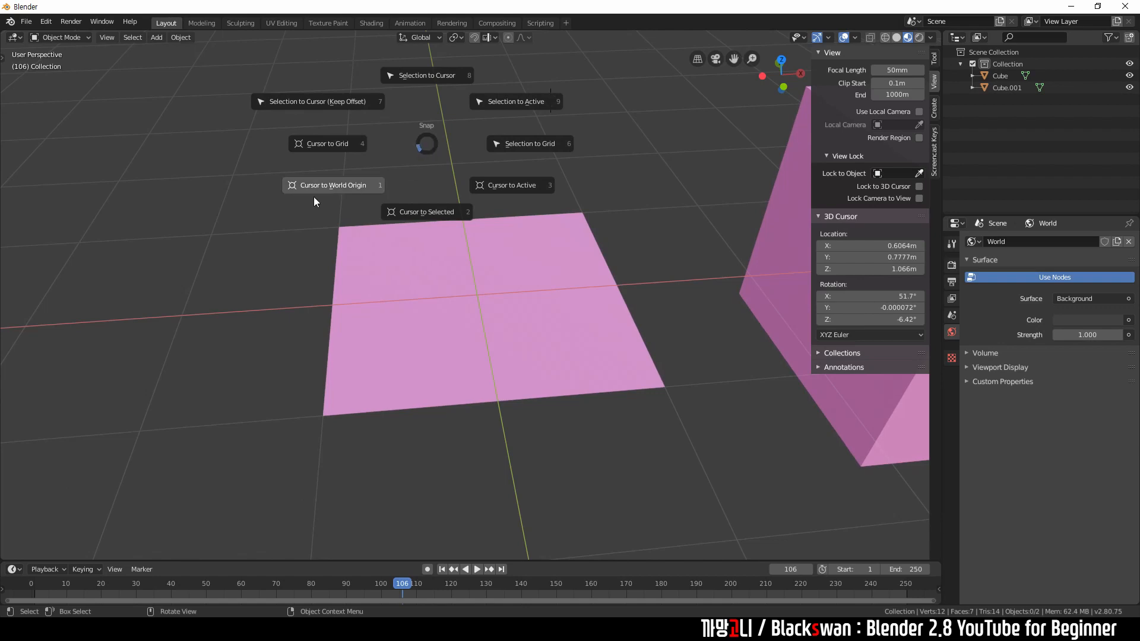
left_click(361, 187)
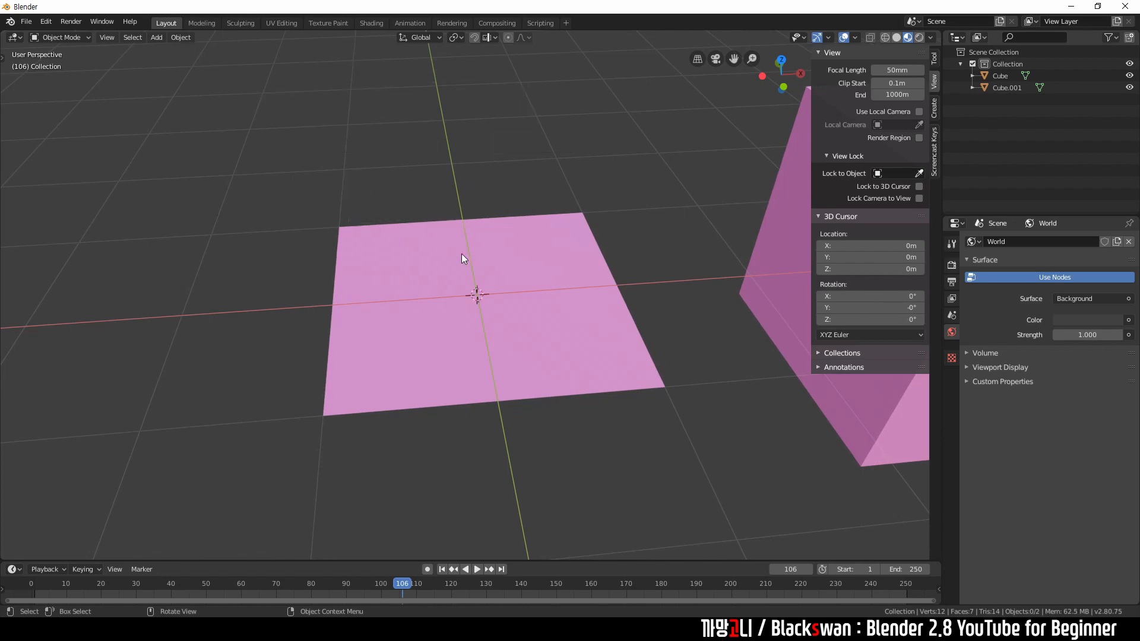
left_click_drag(508, 322, 514, 331)
left_click(505, 322)
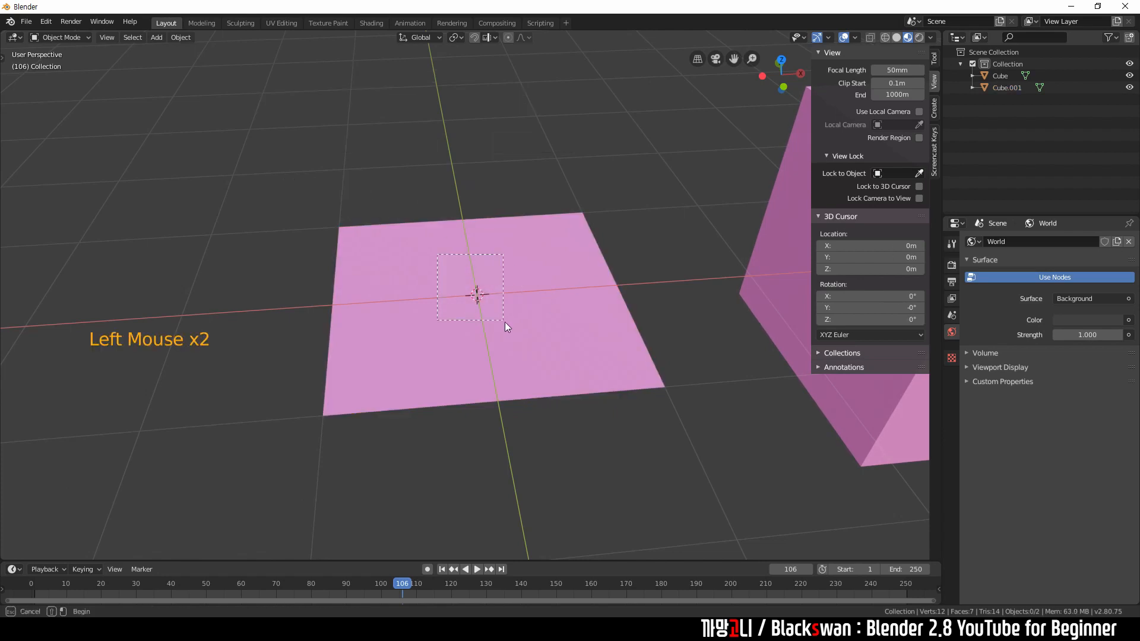
left_click(498, 331)
left_click(624, 250)
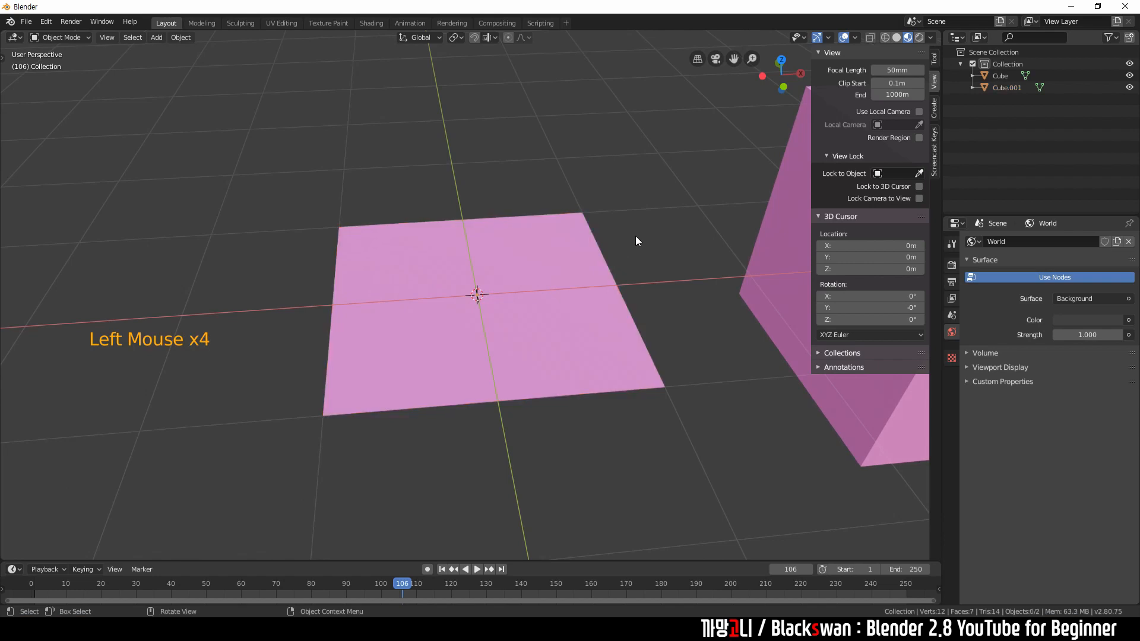
key("ctrl+z")
left_click(504, 151)
left_click(502, 317)
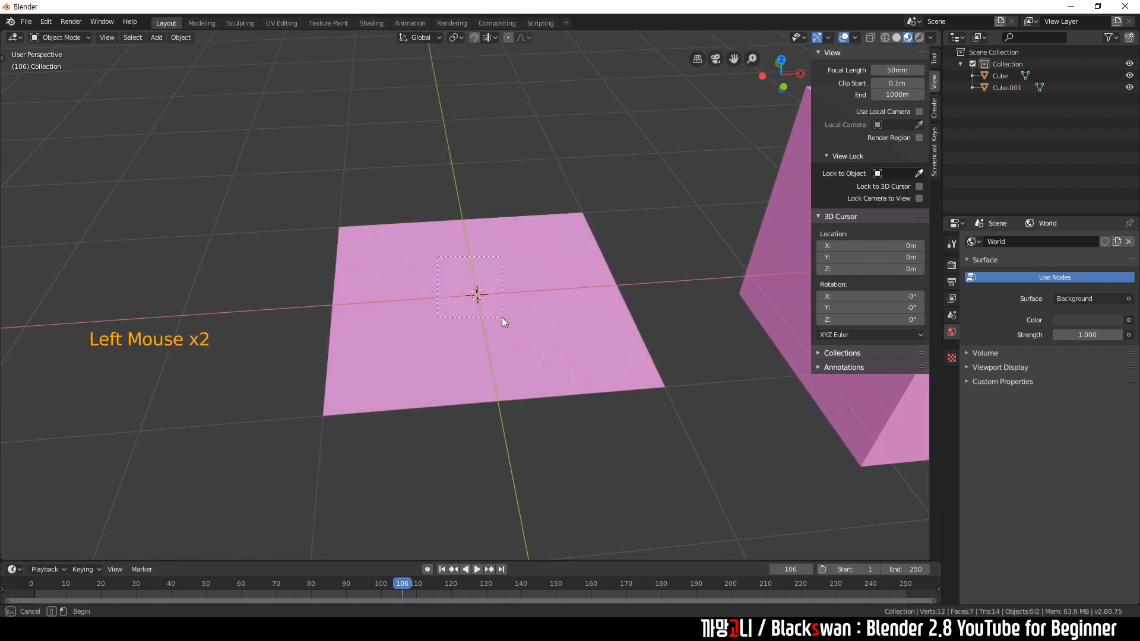
left_click(481, 165)
Step: Snap the 3D cursor to the plane's far left corner vertex in Edit Mode, and return to Object Mode
left_click(512, 265)
key("Tab")
middle_click_drag(505, 259, 474, 262)
left_click_drag(355, 166, 400, 197)
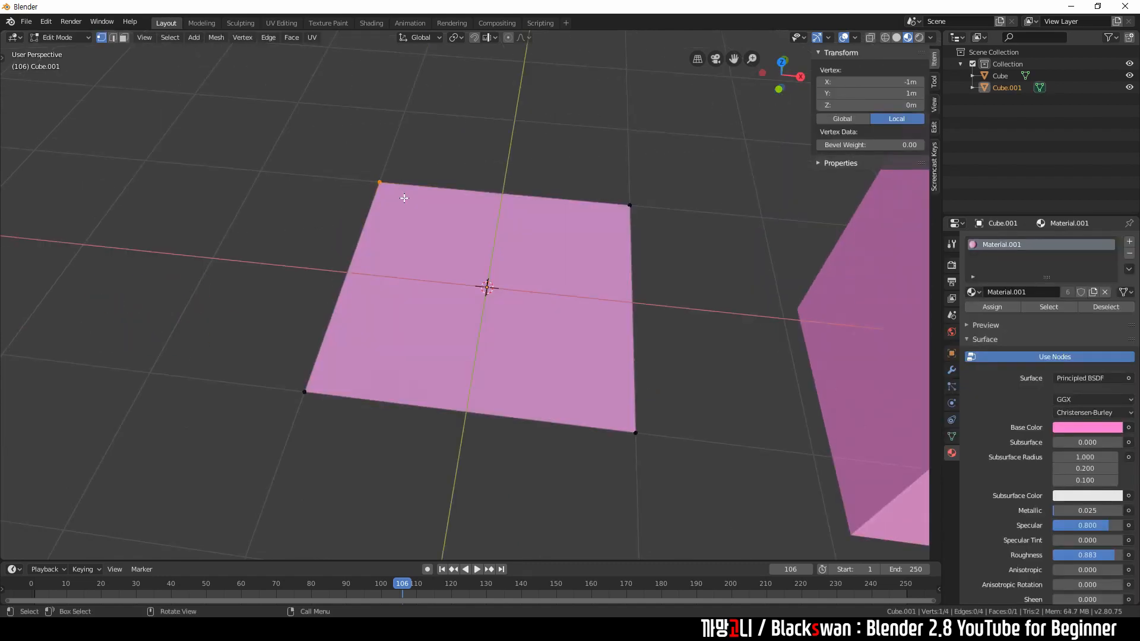
key("shift+s")
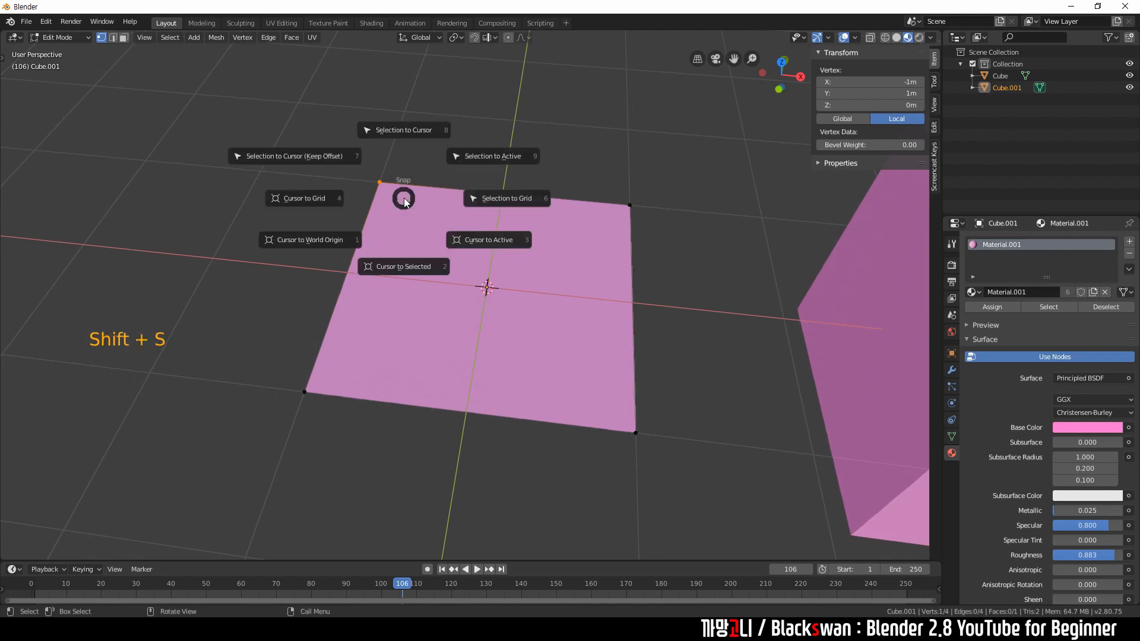
left_click(412, 269)
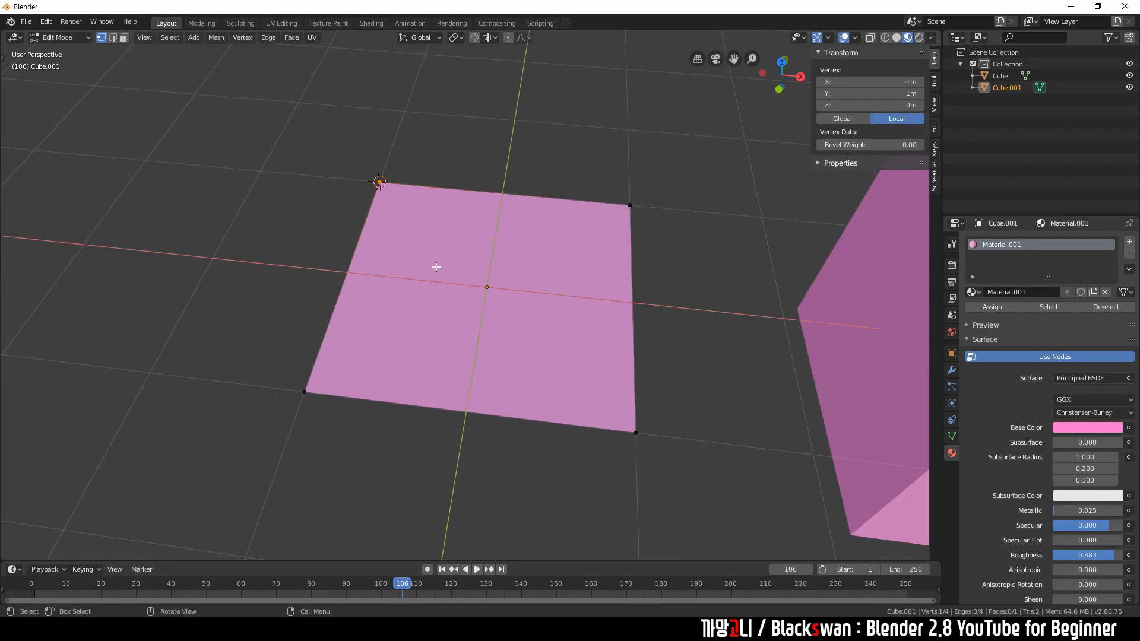
key("Tab")
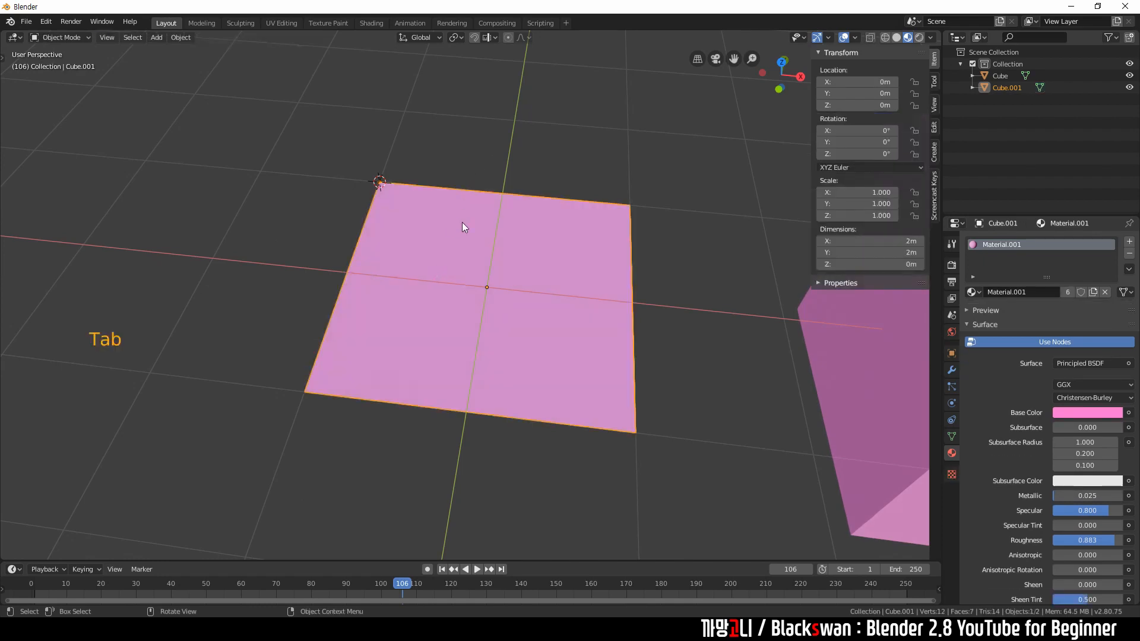
right_click(473, 238)
mouse_move(473, 237)
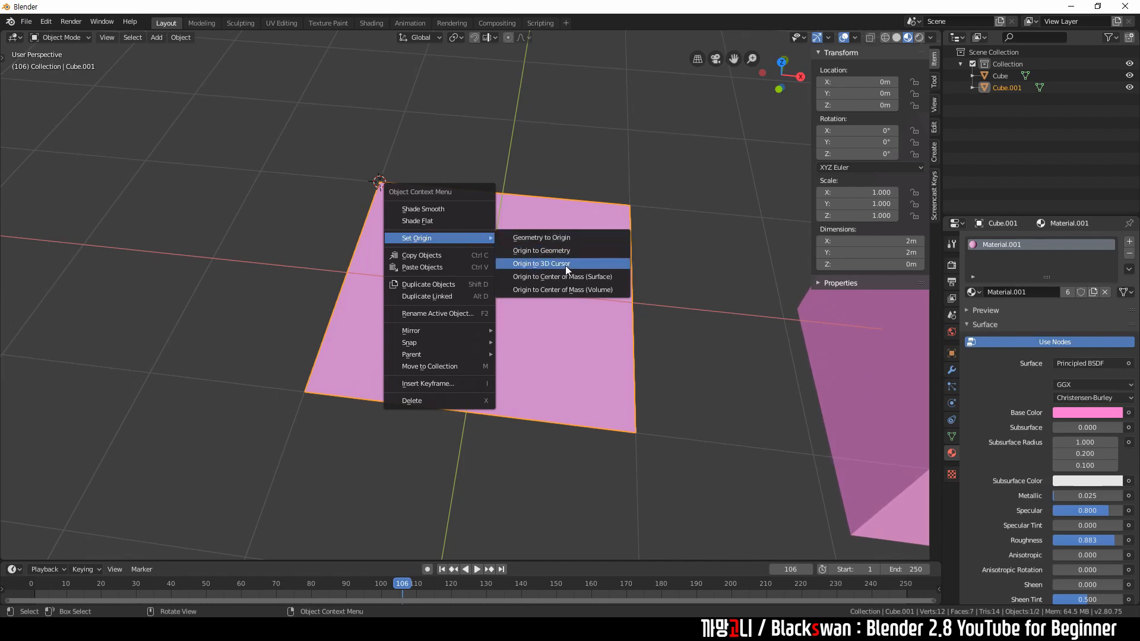
left_click(234, 265)
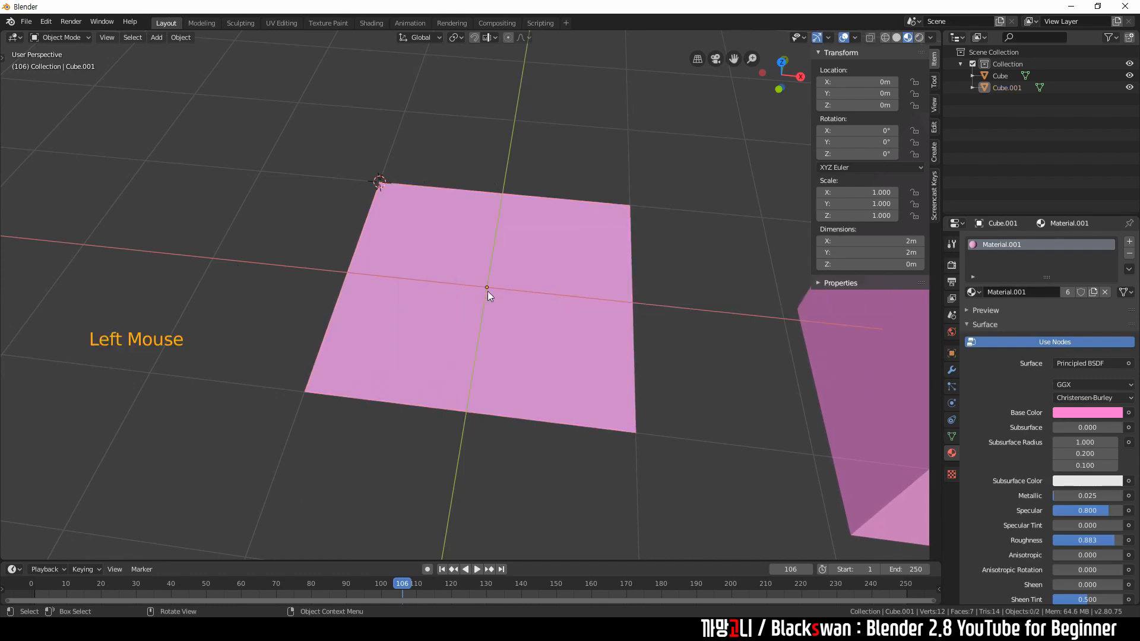
left_click(229, 169)
Step: Select the plane and set its origin to the 3D cursor at its far left corner
left_click(389, 241)
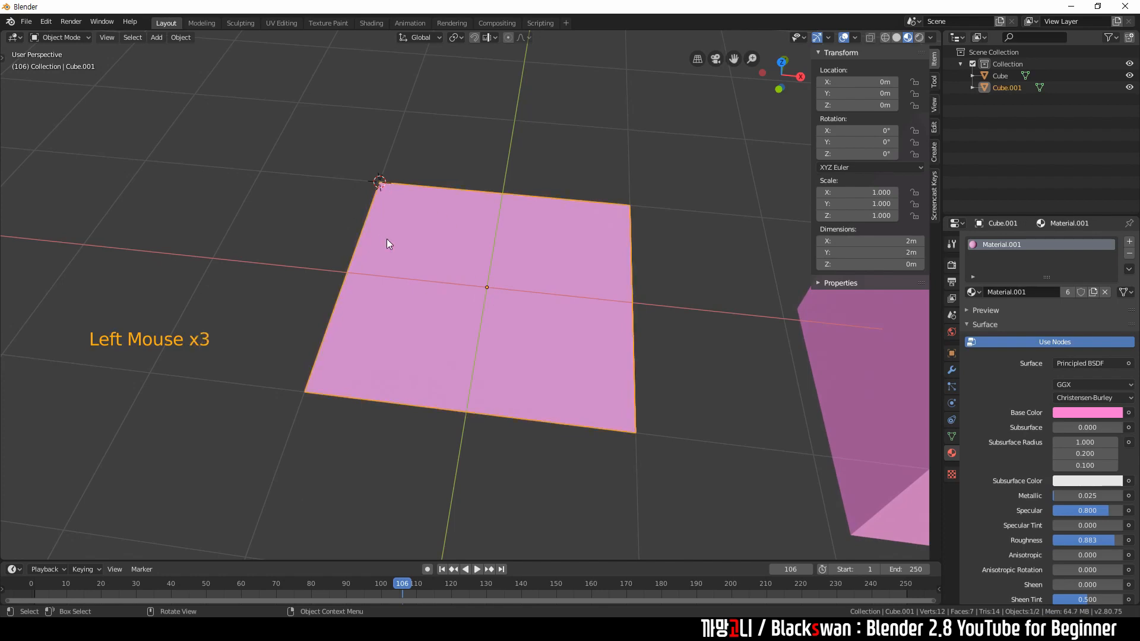
right_click(208, 179)
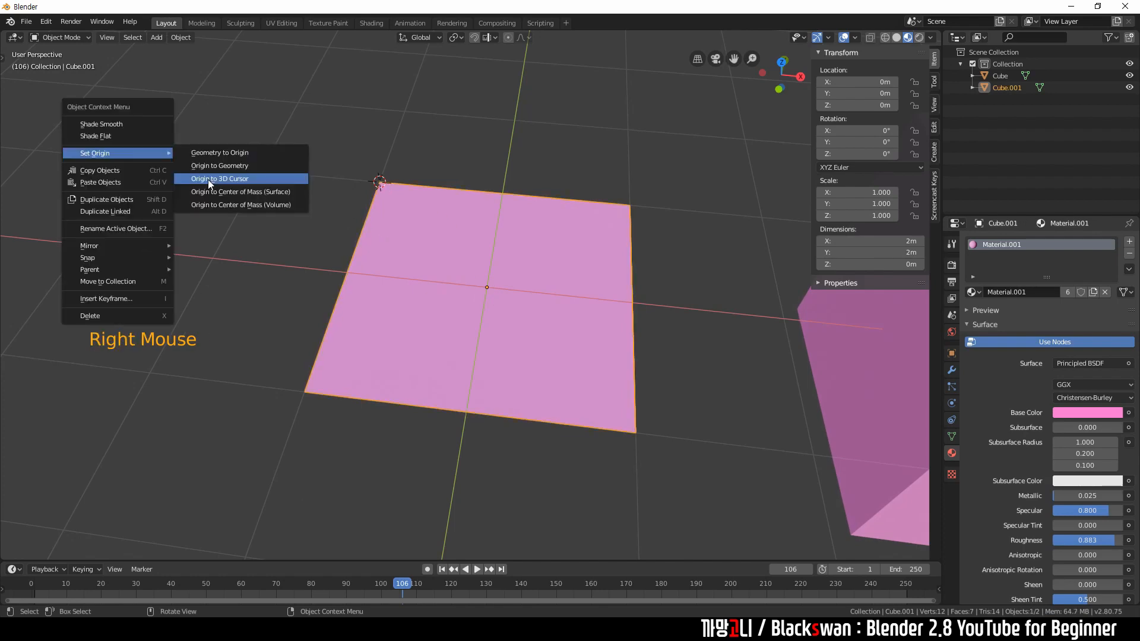
left_click(247, 180)
left_click(405, 151)
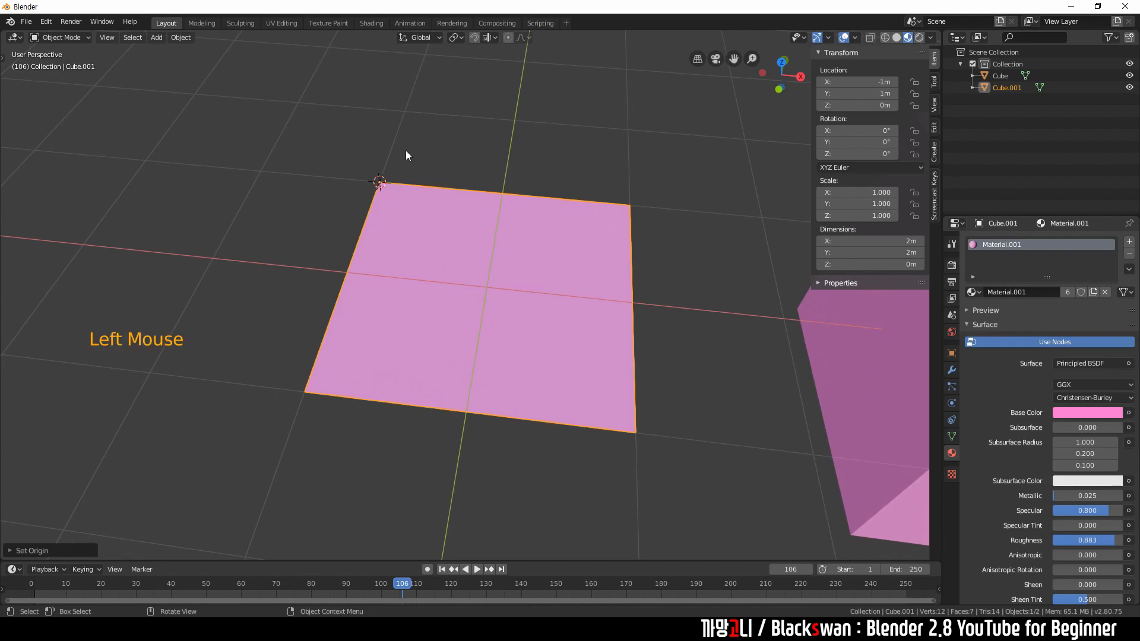
Step: Enter Edit Mode on the plane to examine the local coordinates of the corner vertex at the new origin
middle_click_drag(406, 151, 341, 170)
left_click(342, 180)
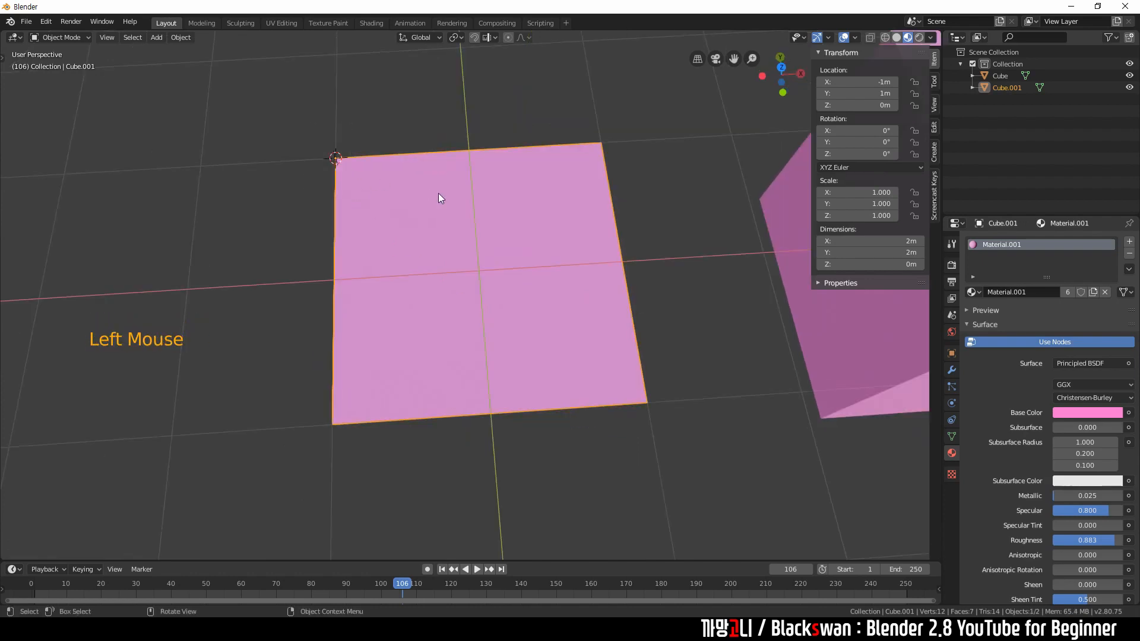
middle_click_drag(511, 224, 576, 123)
key("Tab")
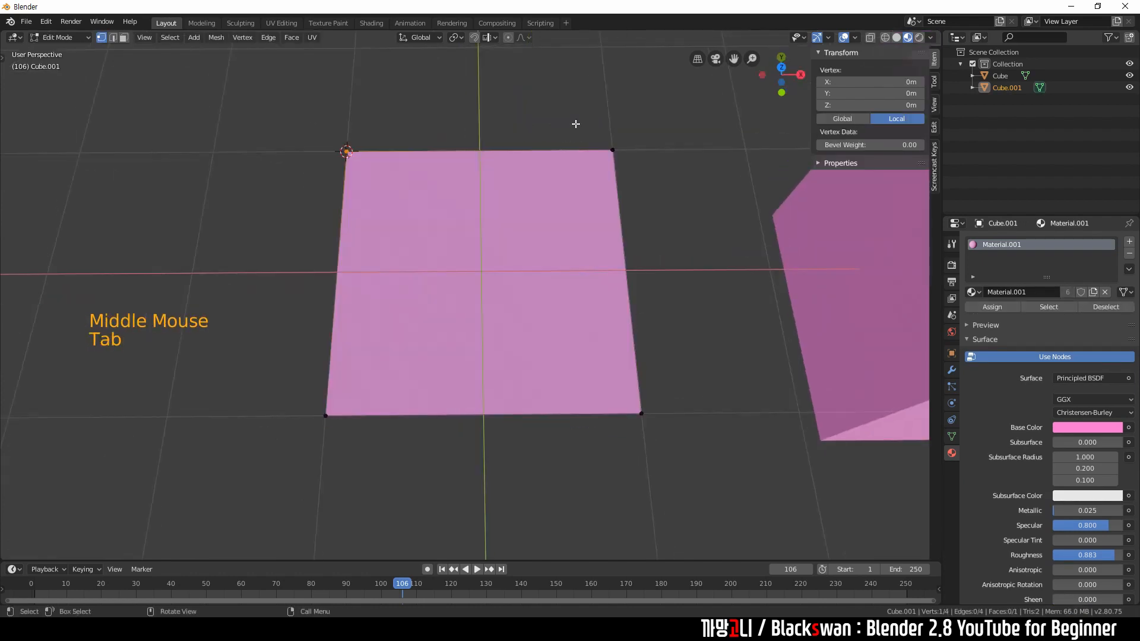
Step: Select the plane's corner vertices one at a time to compare their local coordinates relative to the corner origin
left_click_drag(583, 118, 619, 161)
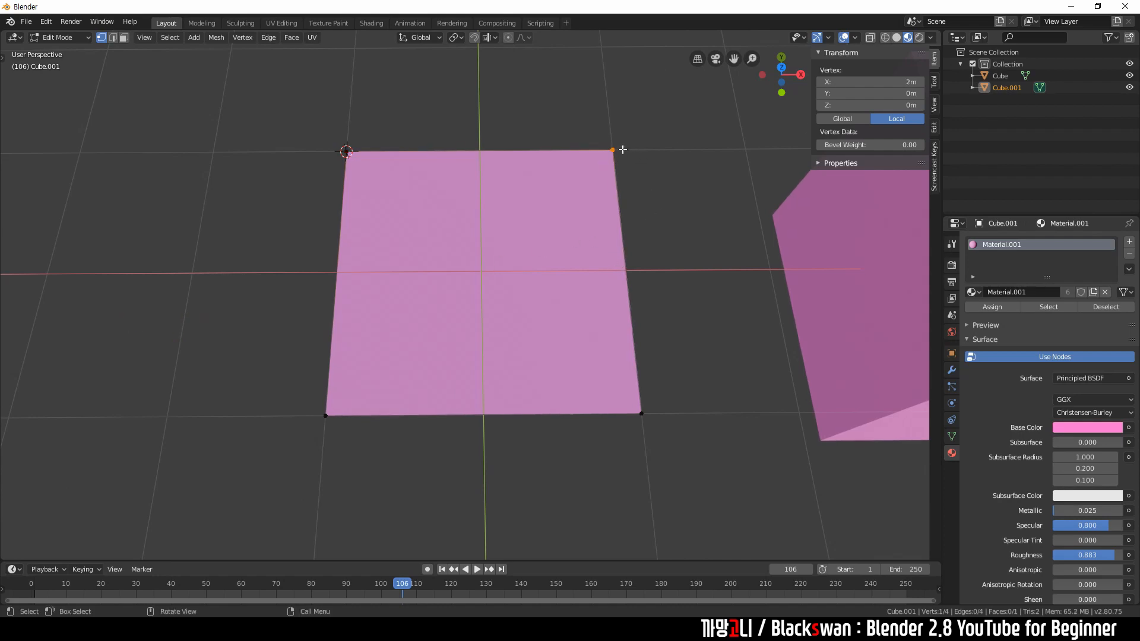
left_click(555, 128)
left_click_drag(317, 121, 373, 172)
double_click(613, 149)
left_click(356, 316)
left_click_drag(280, 348, 294, 436)
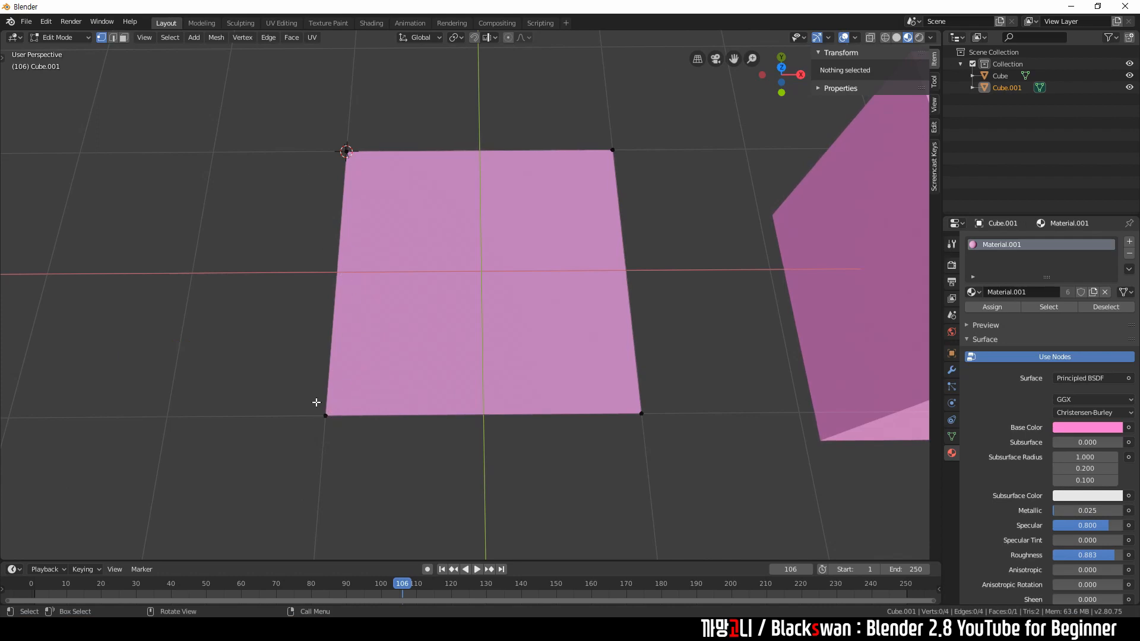
left_click_drag(278, 383, 344, 445)
left_click(570, 109)
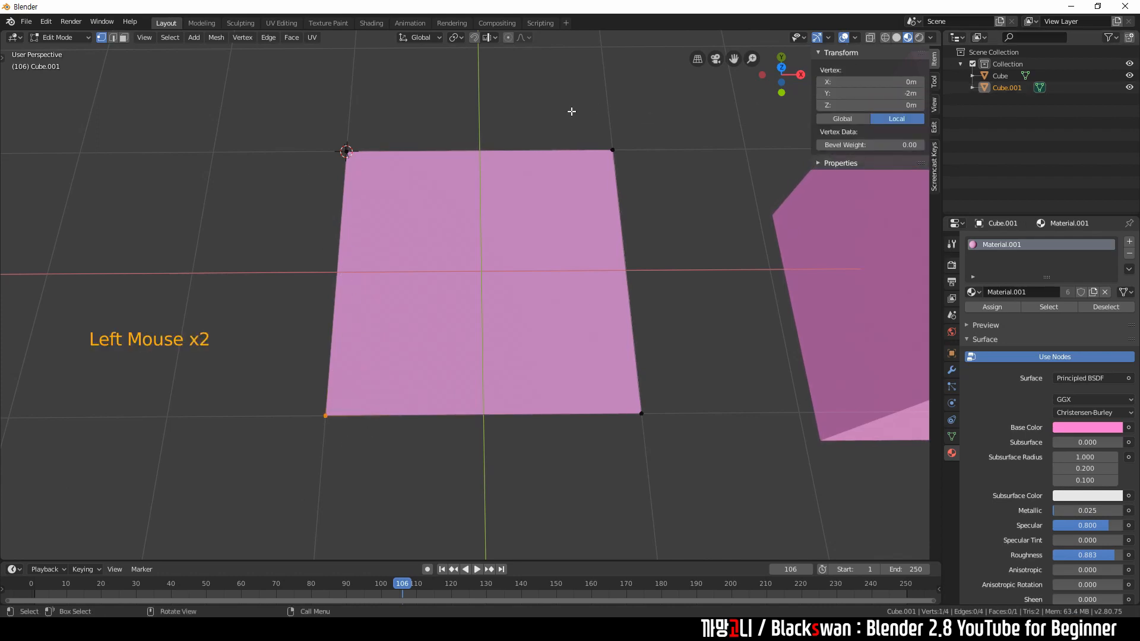
left_click_drag(319, 127, 372, 169)
left_click(605, 132)
left_click_drag(610, 337, 680, 436)
left_click_drag(264, 373, 345, 436)
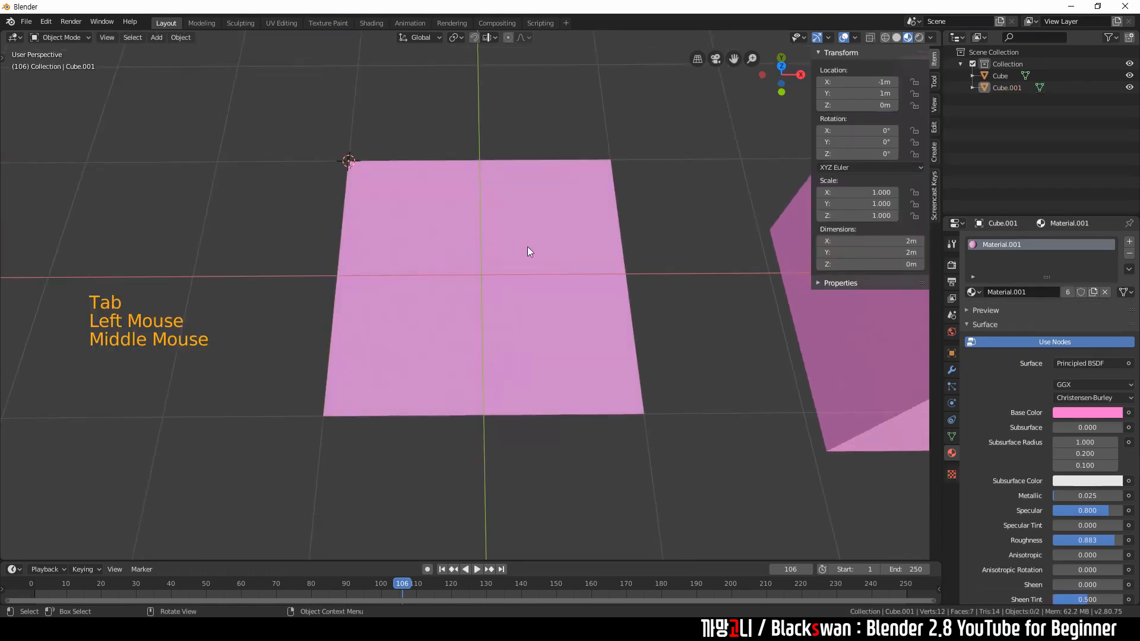
Step: In Object Mode, examine the plane's location values against the position of its far left corner origin
left_click(347, 160)
left_click_drag(334, 138, 373, 187)
left_click(401, 122)
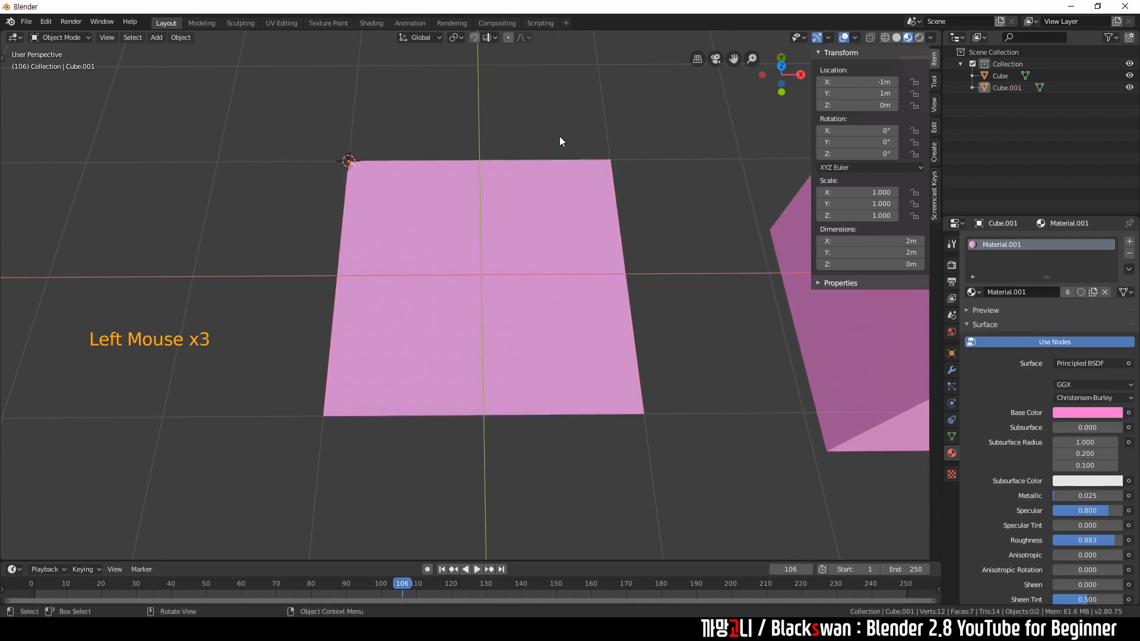
left_click(520, 243)
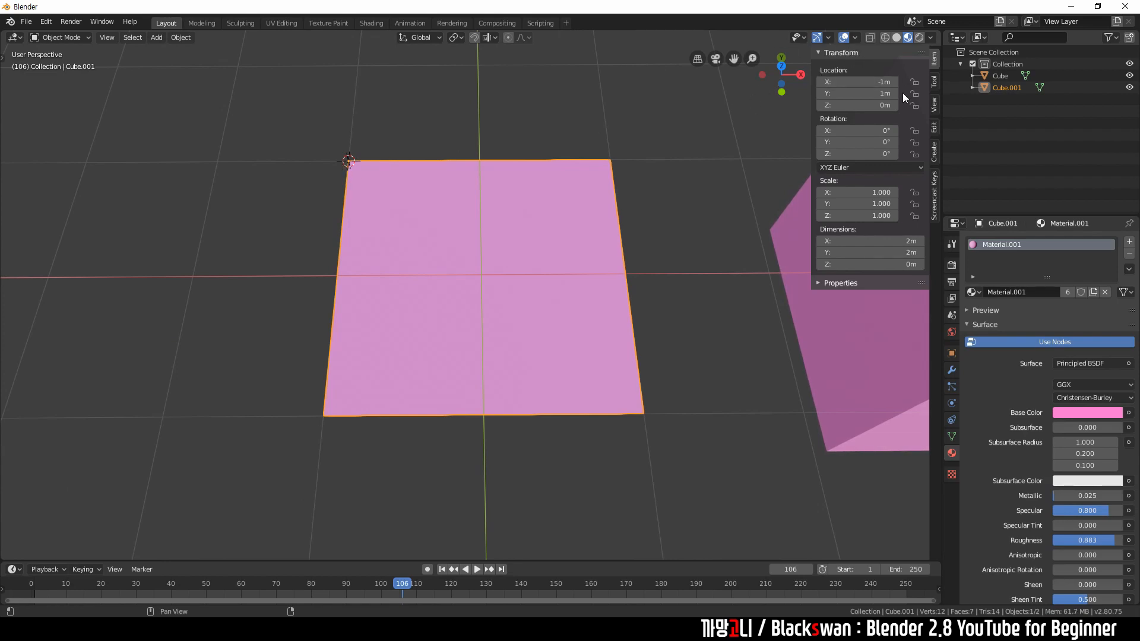
left_click(577, 135)
left_click(539, 198)
left_click(486, 154)
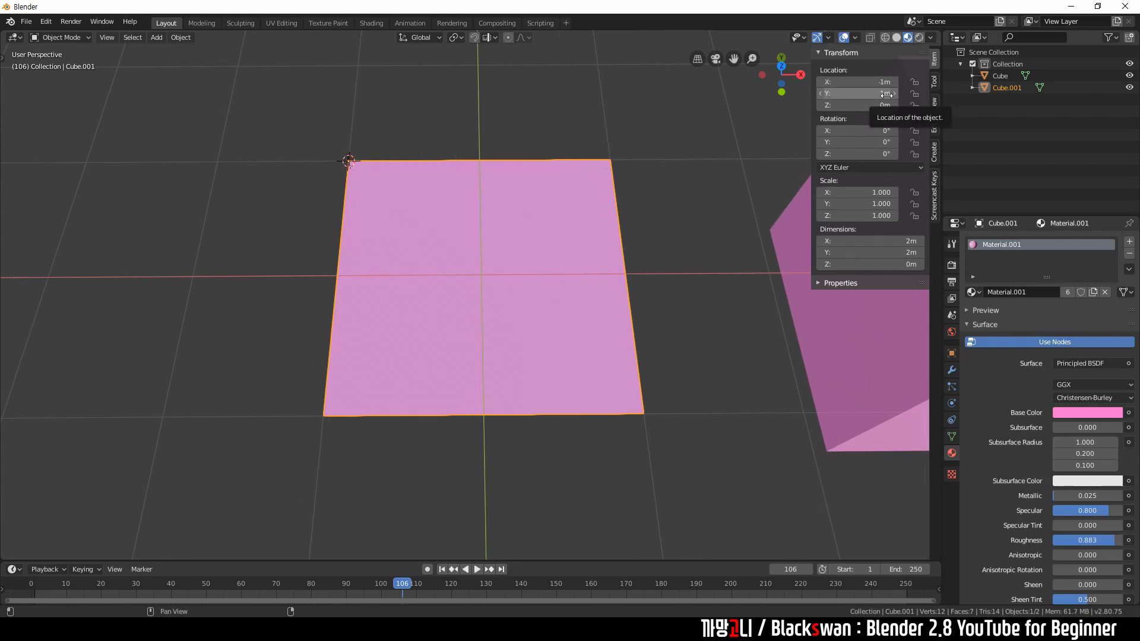
double_click(566, 187)
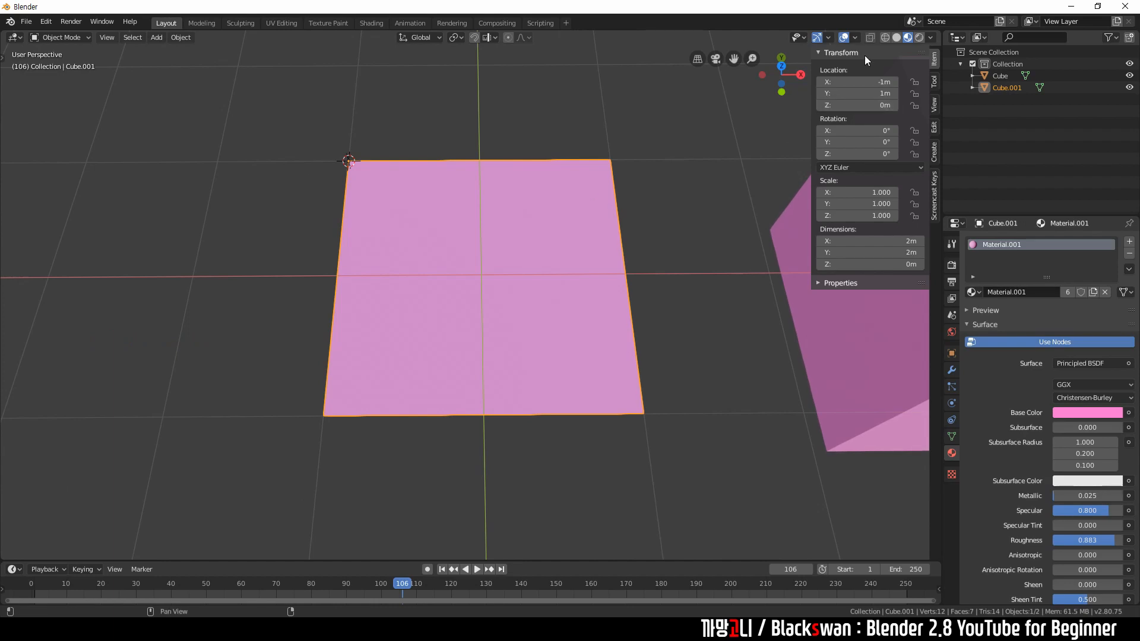
double_click(579, 197)
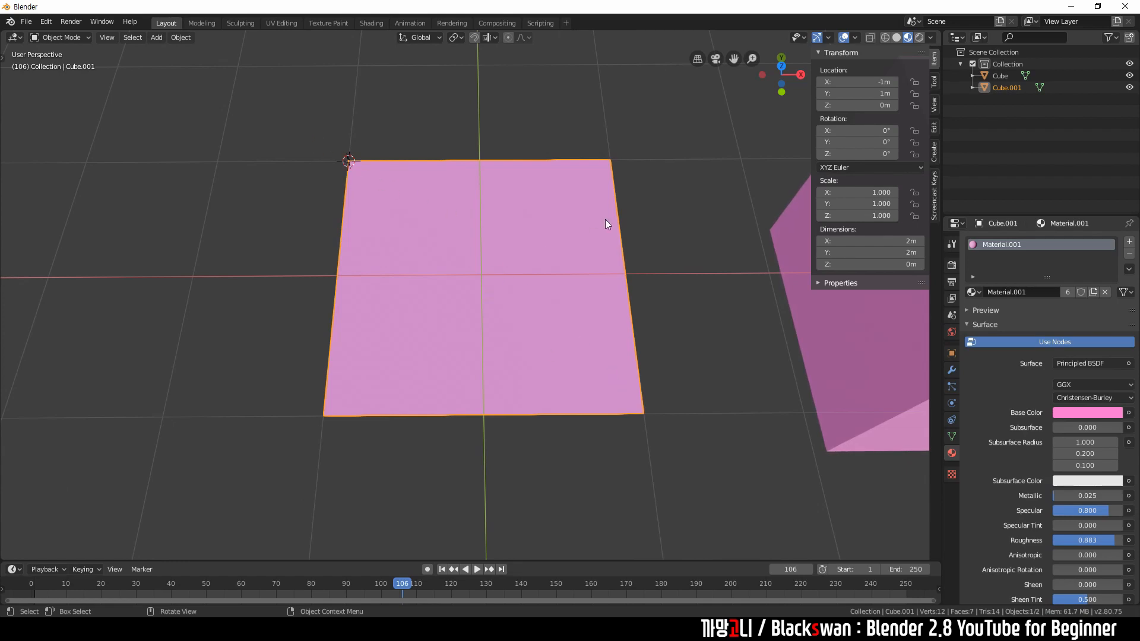
left_click(417, 173)
left_click(418, 173)
left_click(417, 173)
left_click(417, 173)
left_click(418, 173)
left_click(416, 199)
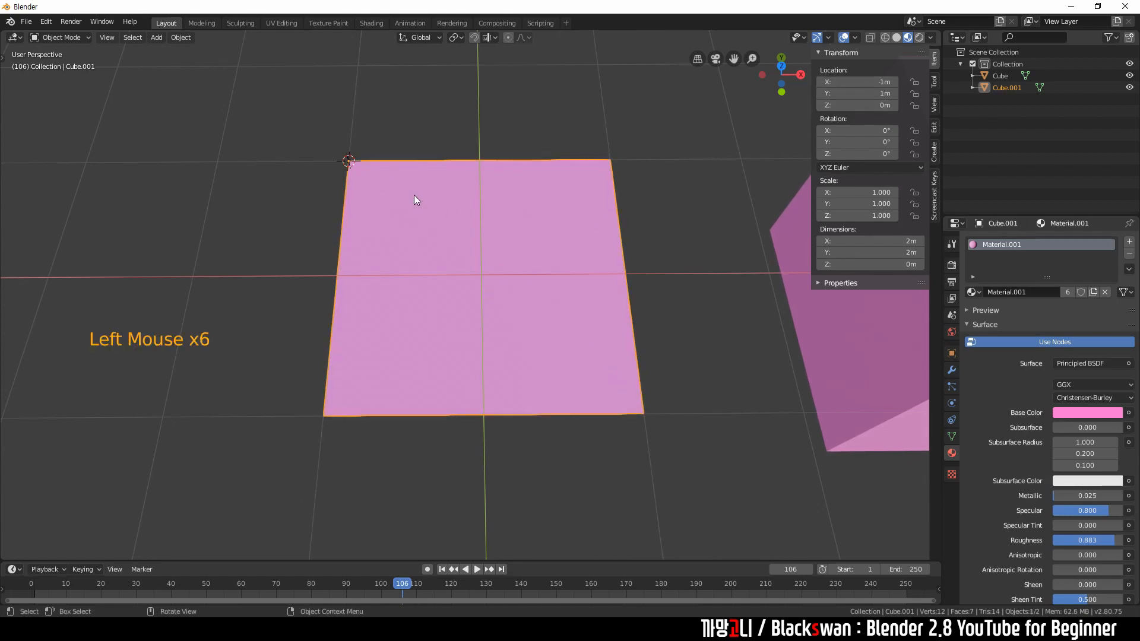
Step: Clear the plane's location so its corner origin sits at the world origin
key("alt+g")
left_click(547, 230)
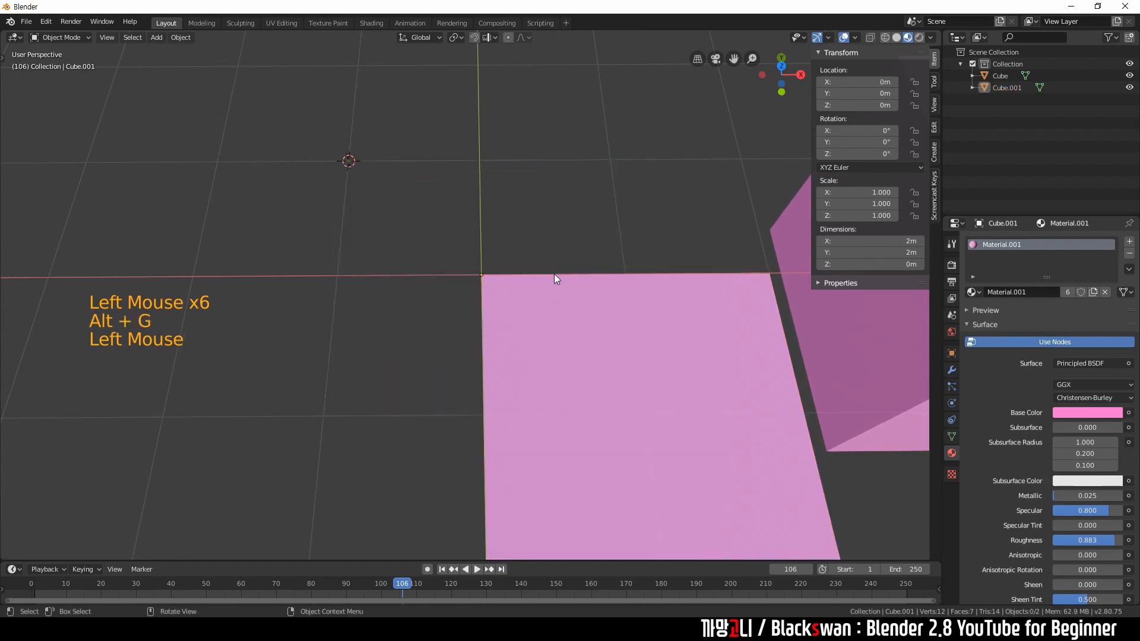
scroll(546, 277, "down", 1)
left_click_drag(424, 241, 504, 299)
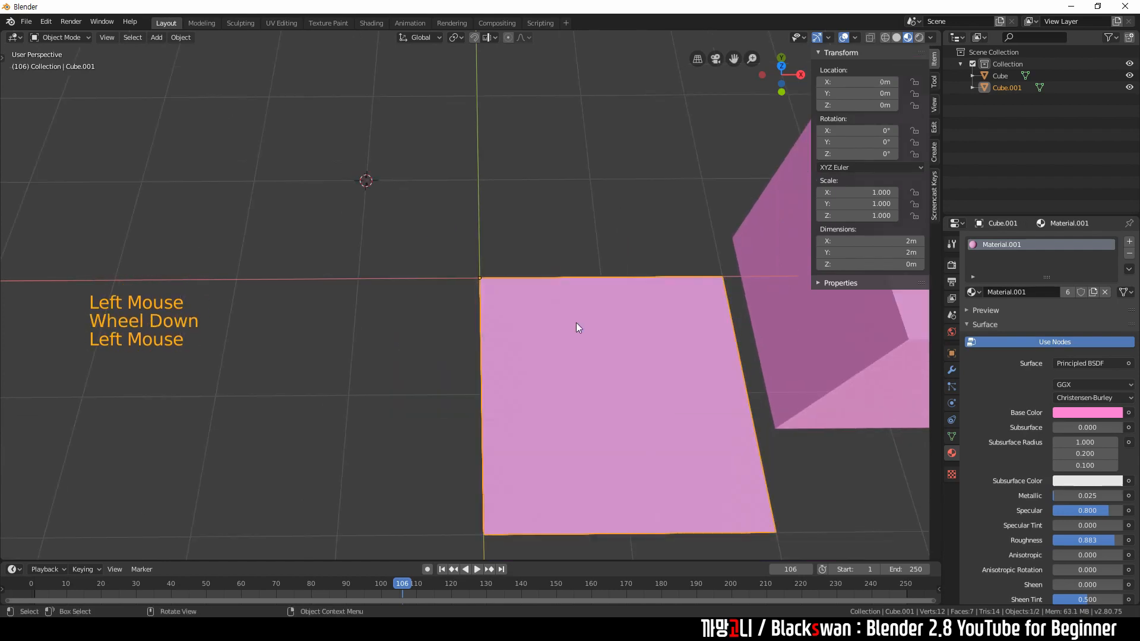
left_click(580, 188)
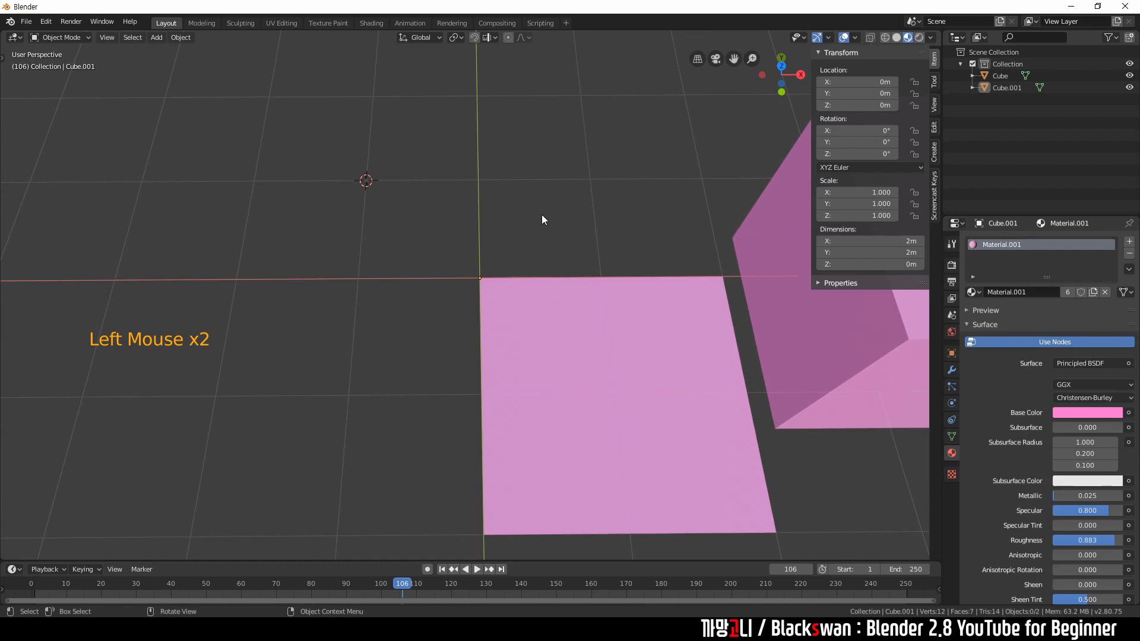
scroll(542, 216, "down", 1)
left_click(517, 323)
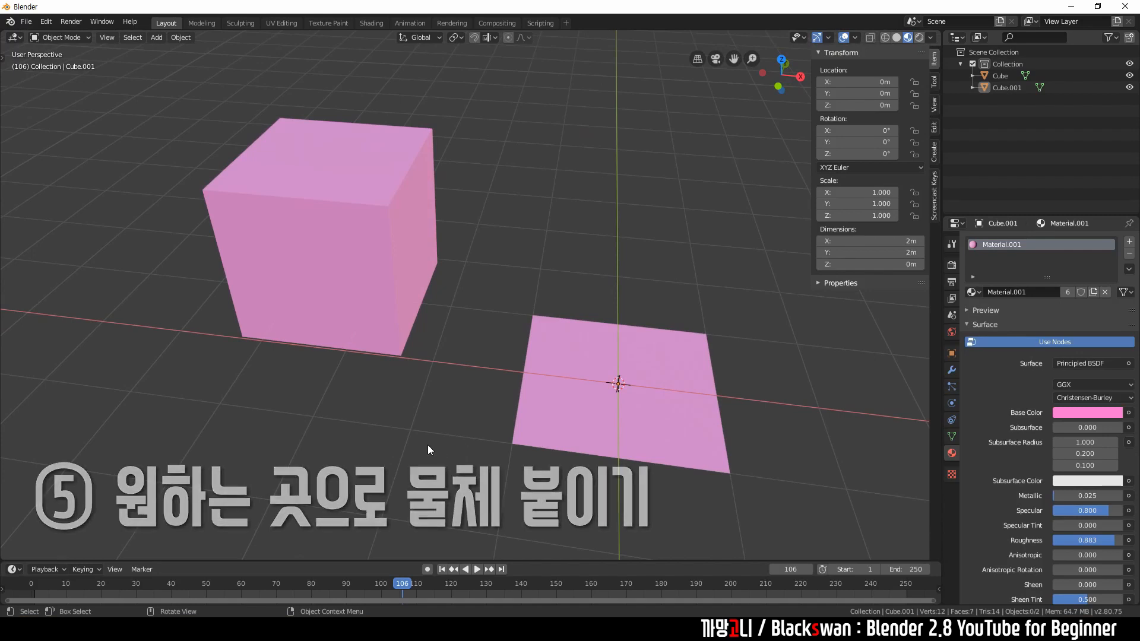
Step: In top view, move the plane freehand against the cube's side, to about X -1.48 m and Y 1.38 m
left_click_drag(493, 281, 778, 510)
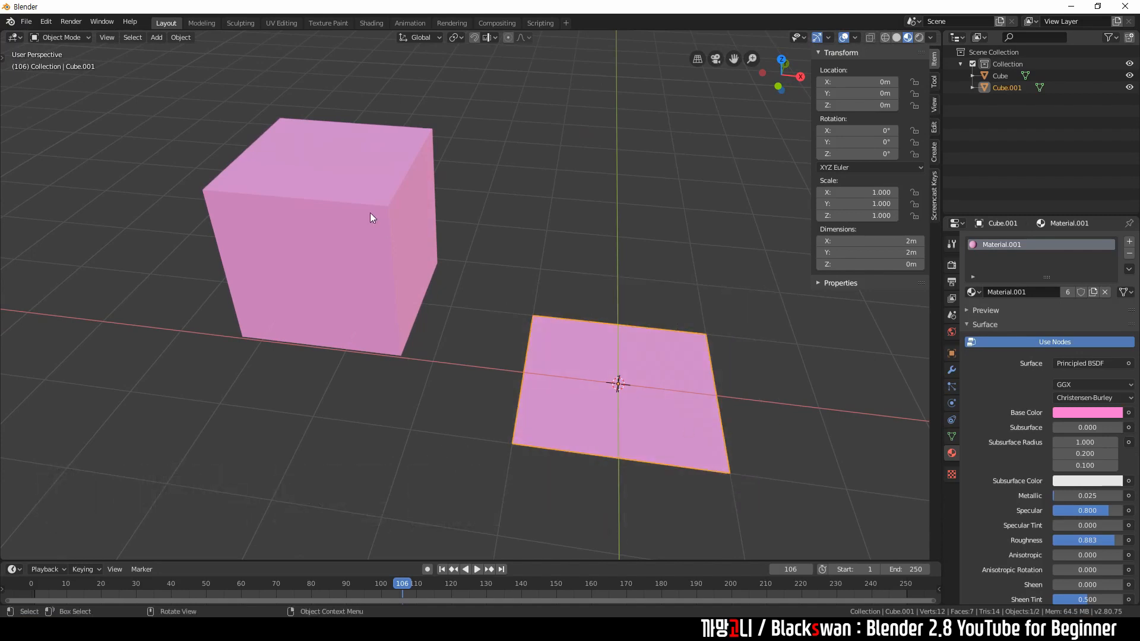
left_click_drag(173, 80, 454, 417)
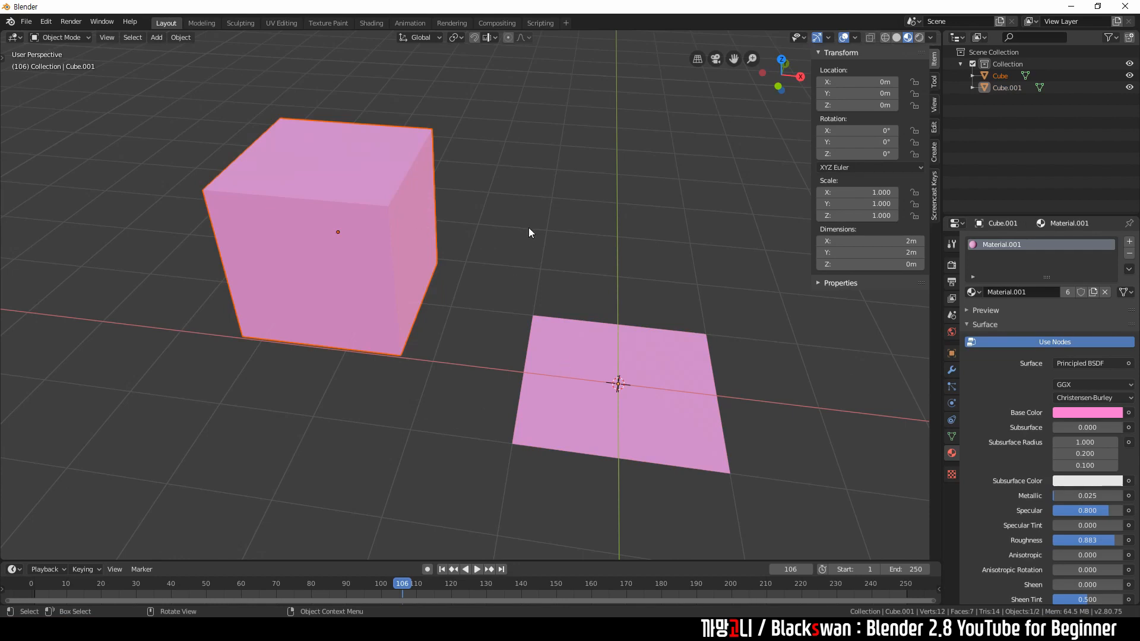
left_click(550, 334)
key("grave")
left_click(480, 183)
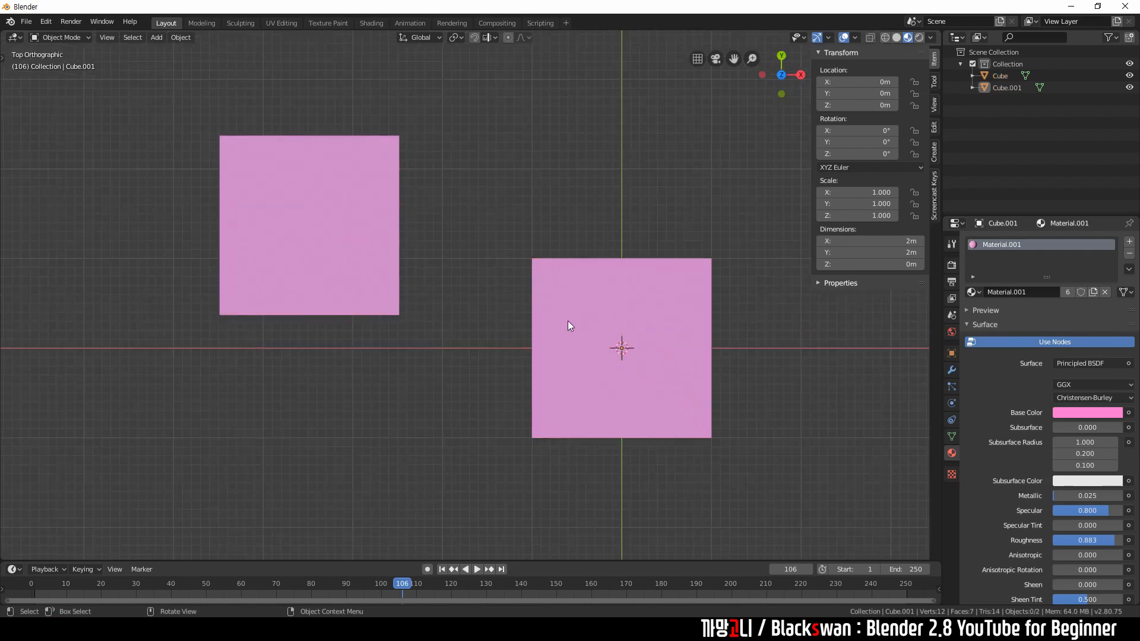
key("g")
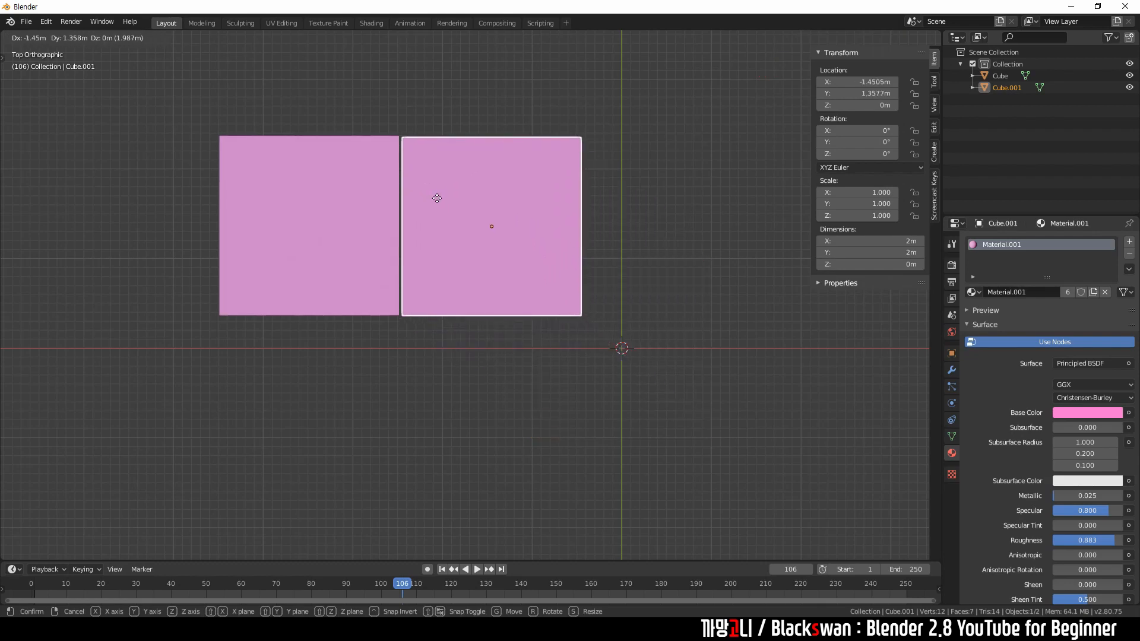
left_click(430, 195)
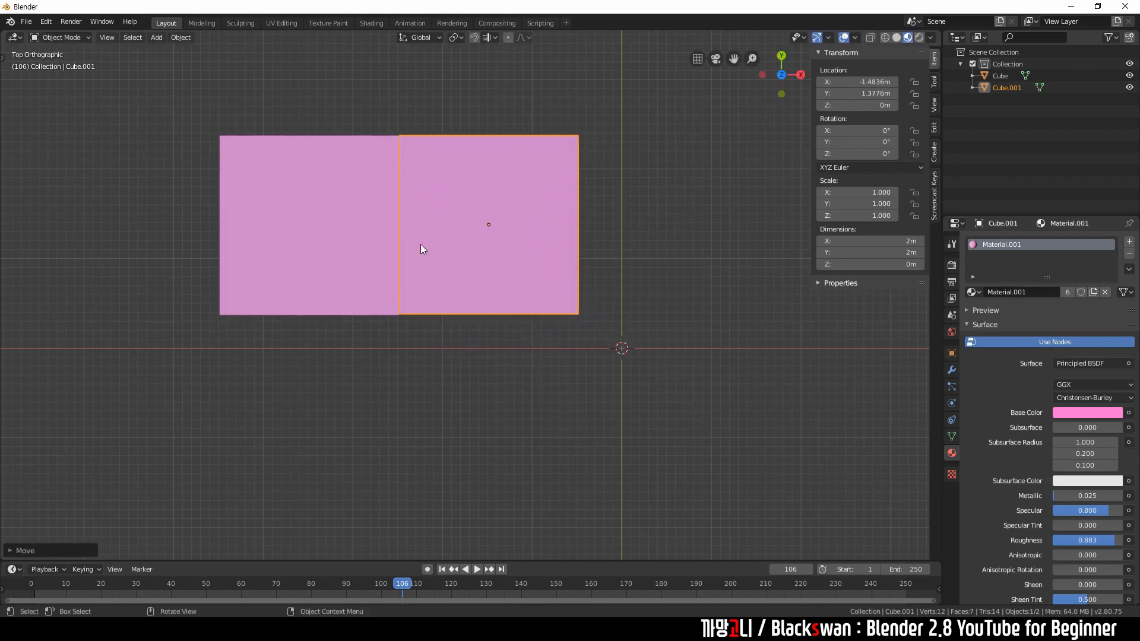
Step: In front view, raise the plane freehand toward the cube's upper edge, to about X -1.58 m and Z 1.56 m
left_click(402, 386)
middle_click_drag(401, 386, 436, 258)
key("grave")
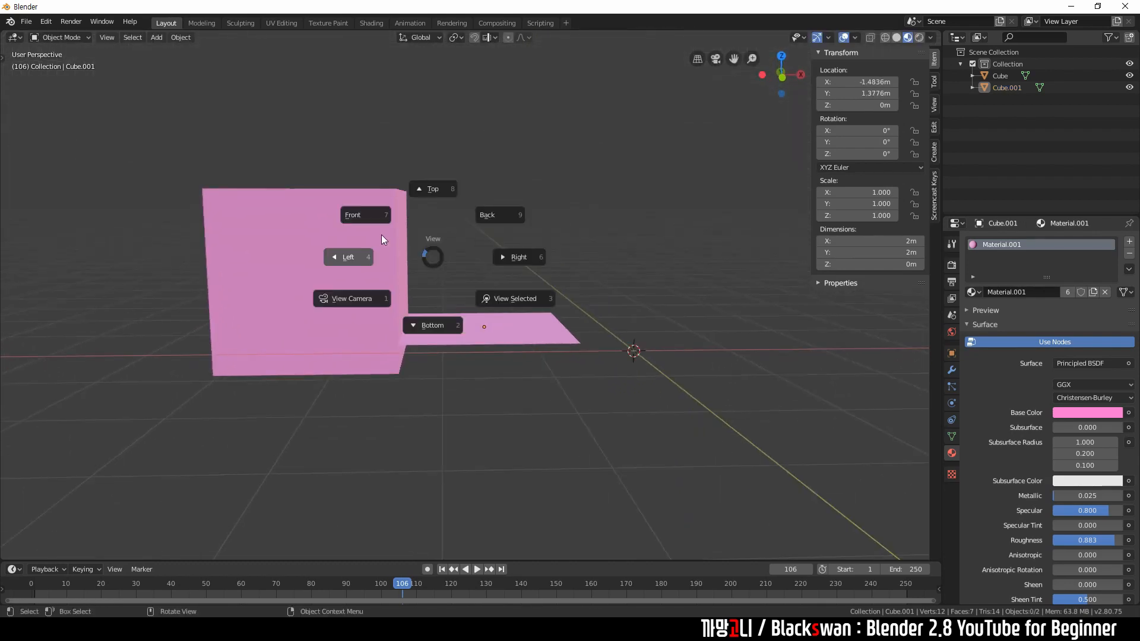
left_click(365, 223)
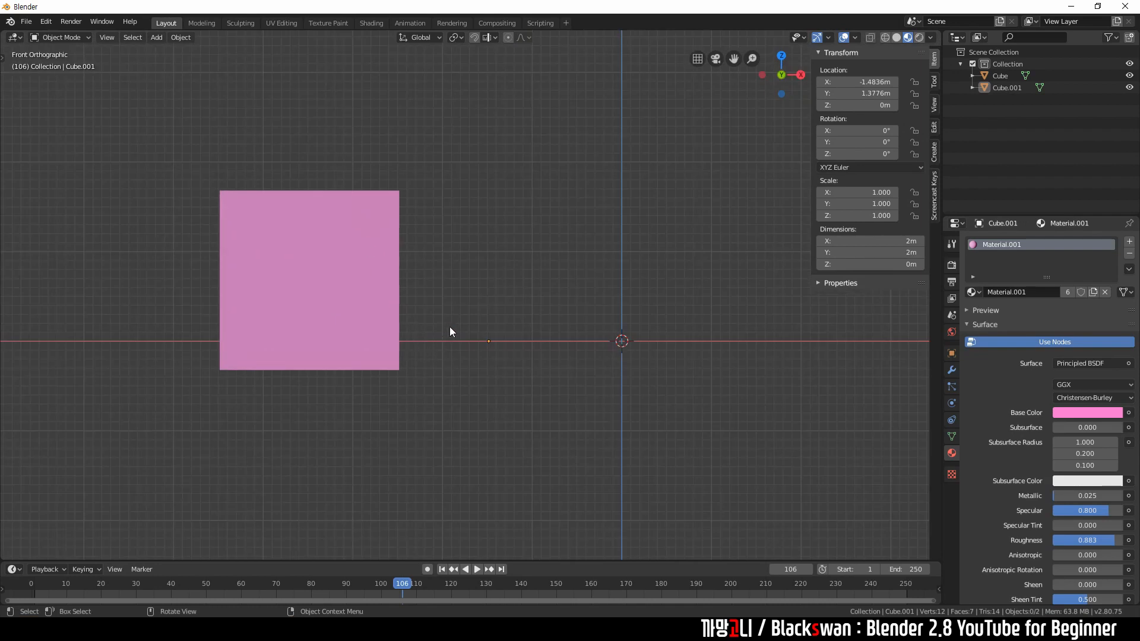
left_click(479, 343)
key("g")
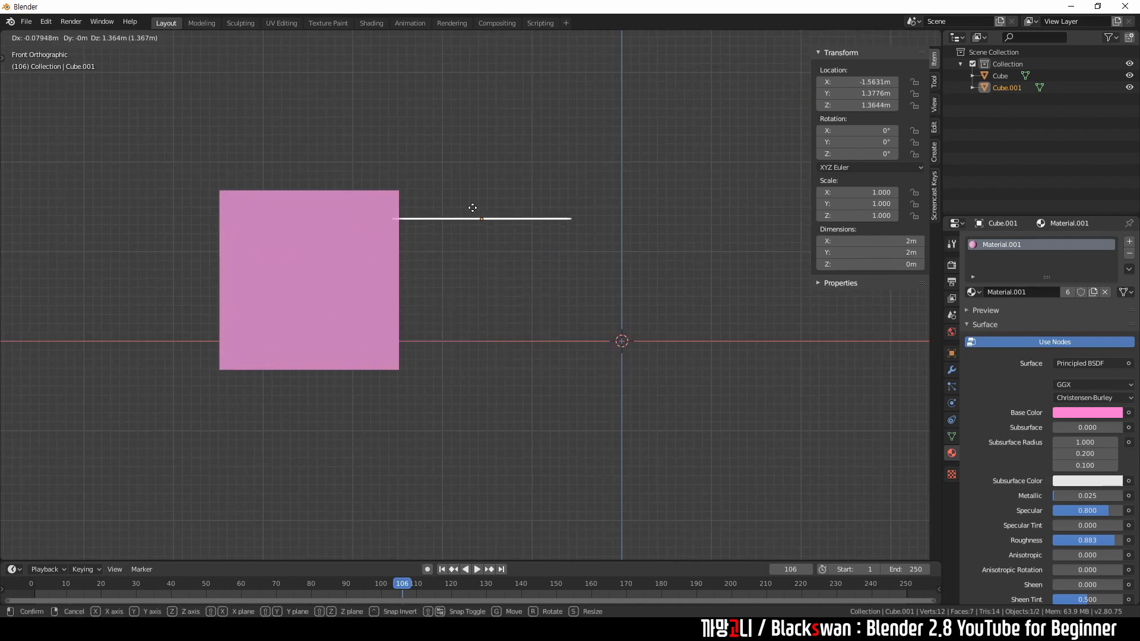
left_click(472, 193)
Step: Clear the plane's location to bring it back from the cube to the world origin
middle_click_drag(466, 256, 589, 272)
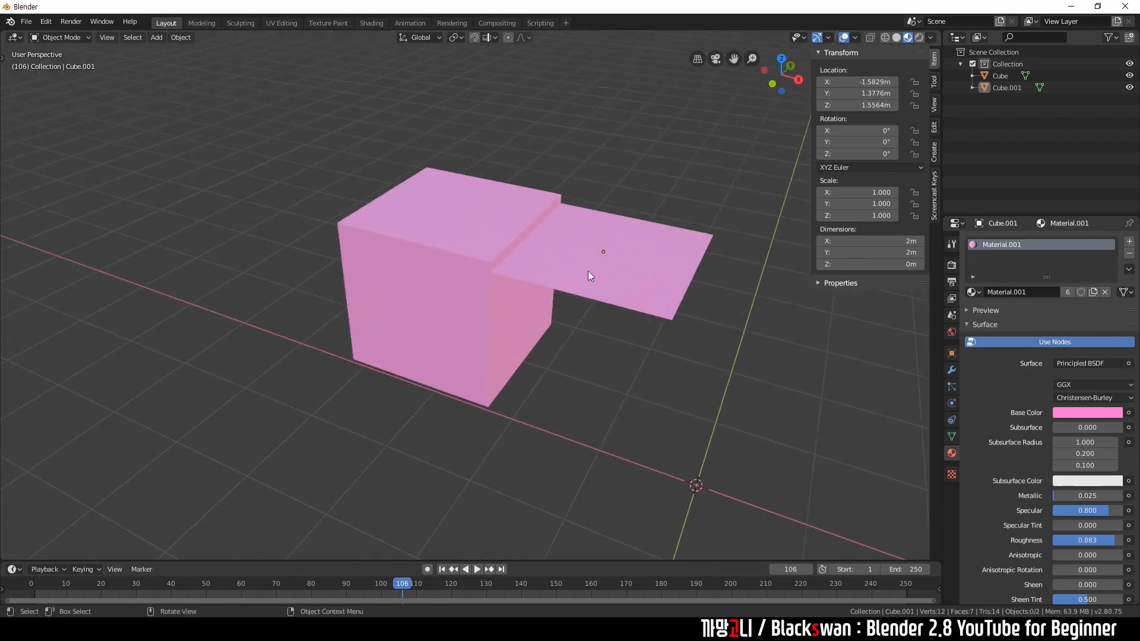
left_click(589, 272)
key("alt+g")
middle_click_drag(710, 416, 552, 330, "shift")
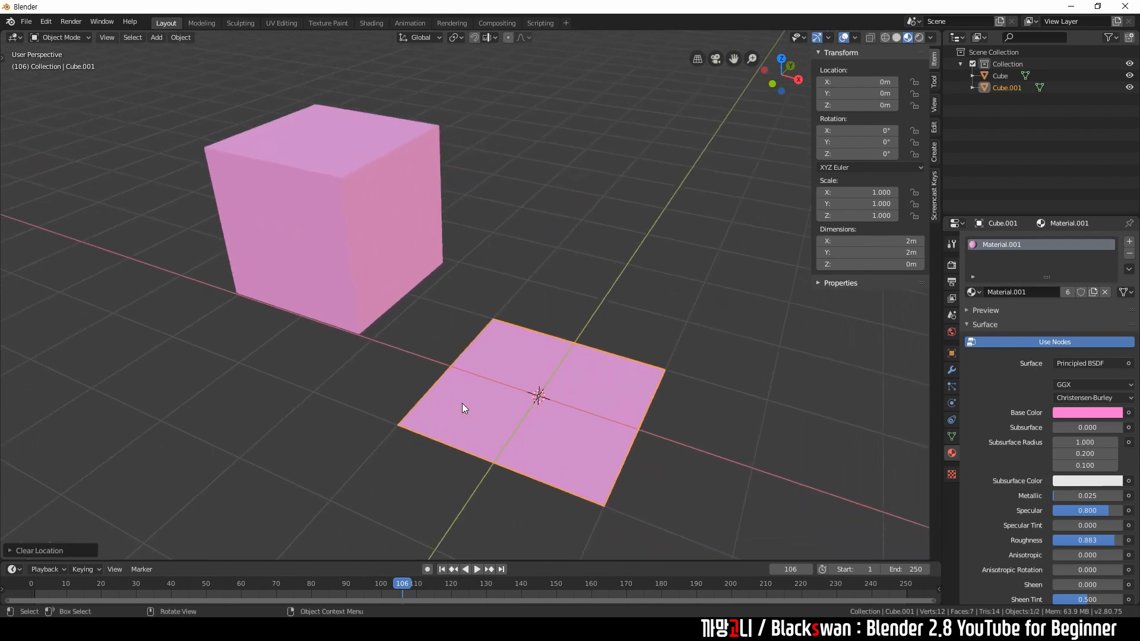
middle_click_drag(462, 404, 505, 422)
Step: Select the cube's upper corner vertex nearest the plane in Edit Mode, and return to Object Mode
left_click(480, 327)
left_click(499, 324)
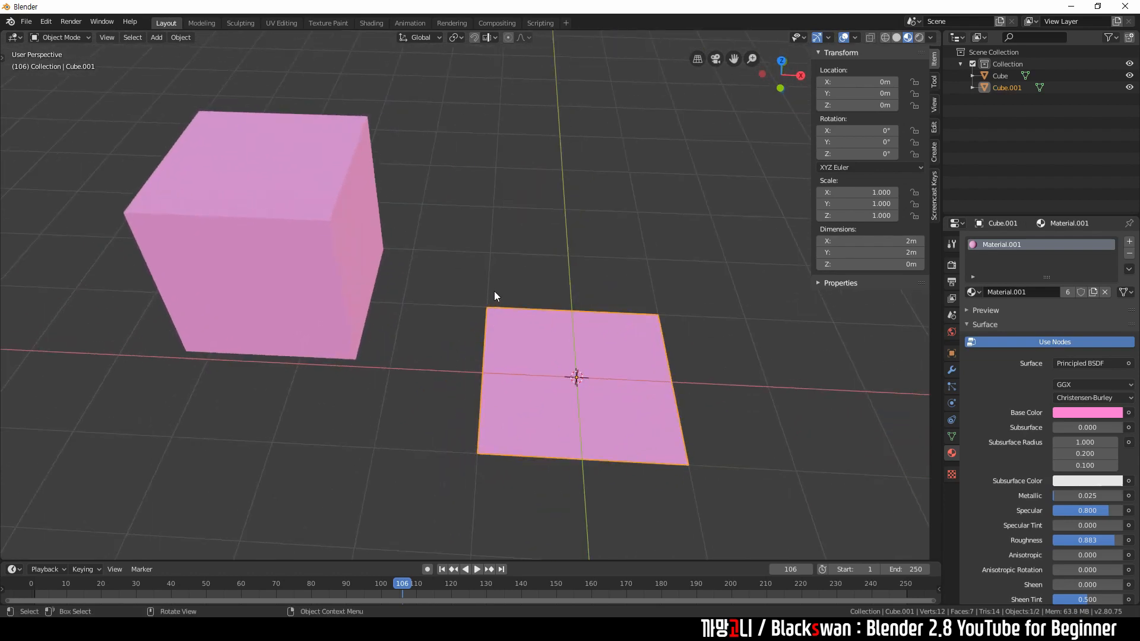
left_click_drag(504, 284, 462, 321)
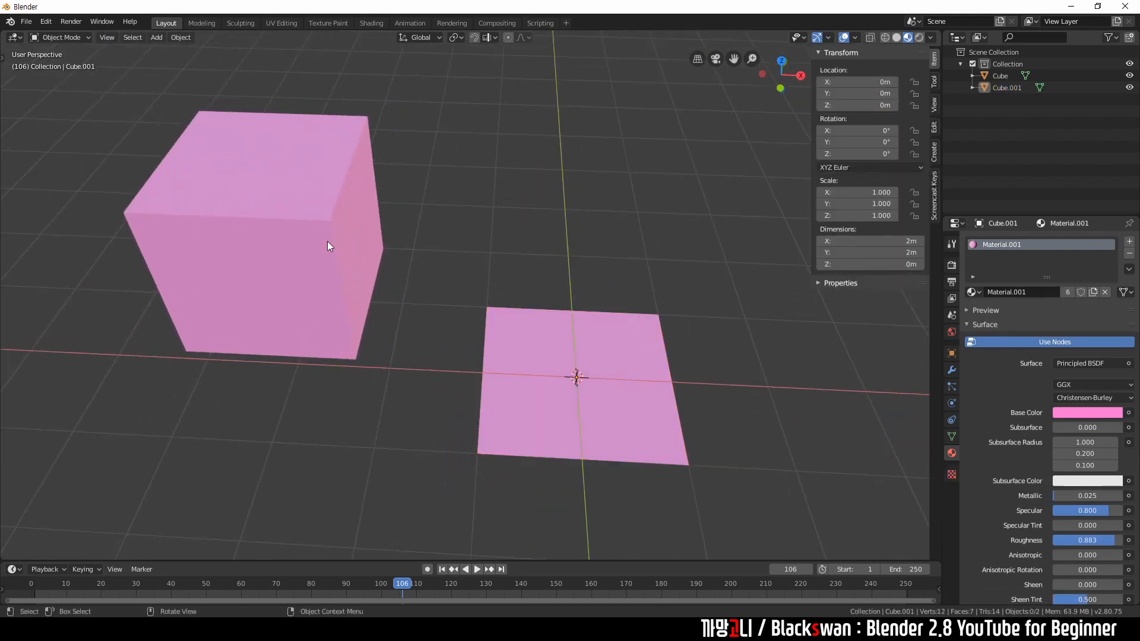
left_click(329, 245)
key("Tab")
key("alt+a")
left_click_drag(313, 206, 348, 239)
key("Tab")
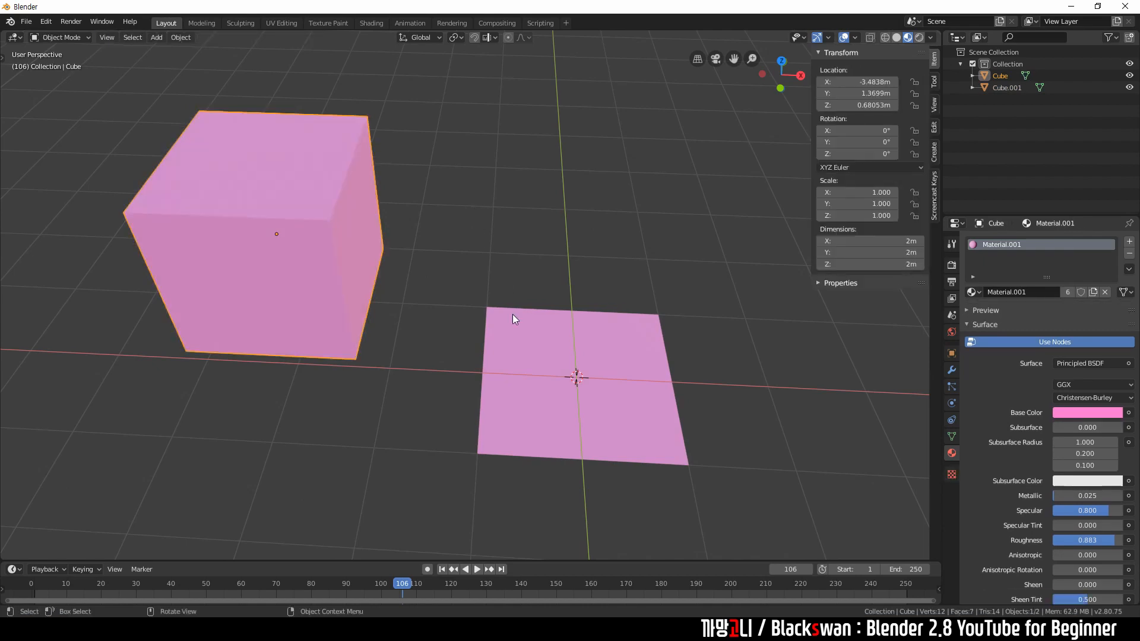
Step: Snap the 3D cursor to the plane's far left corner vertex in Edit Mode, and return to Object Mode
left_click(513, 315)
key("Tab")
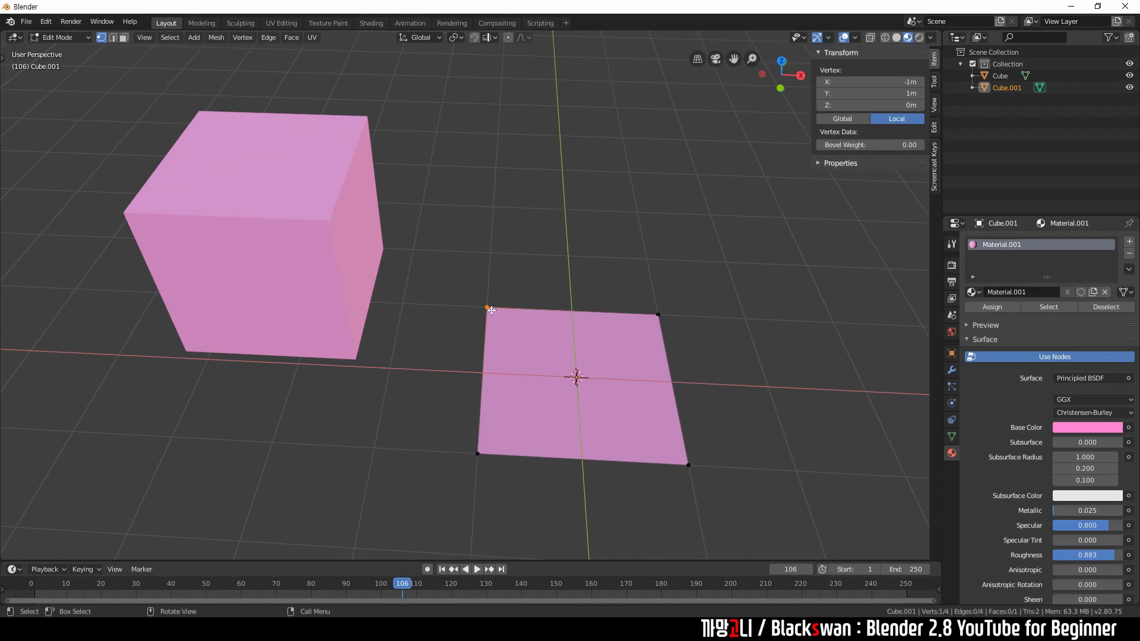
middle_click_drag(492, 310, 464, 272, "shift")
key("alt+a")
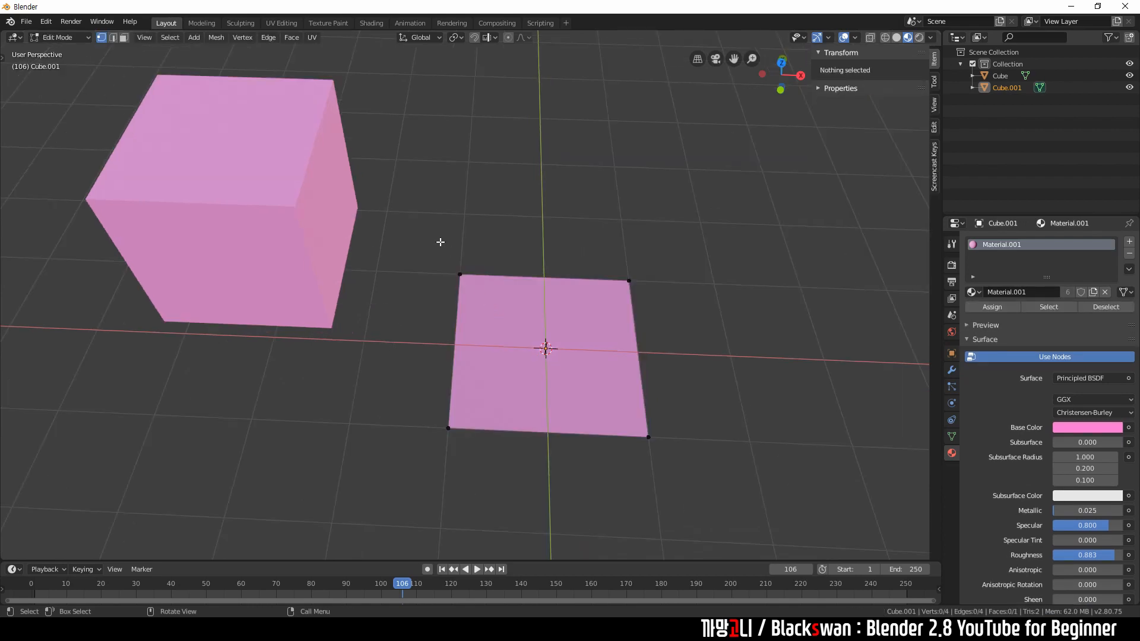
left_click_drag(429, 245, 473, 291)
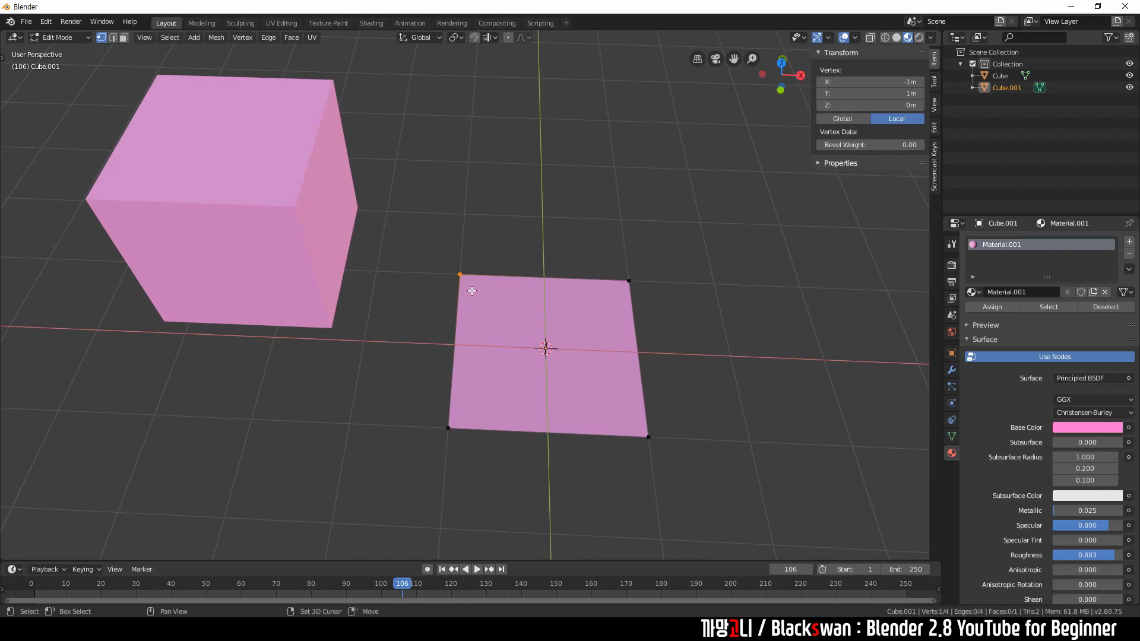
key("shift+s")
left_click(473, 358)
key("Tab")
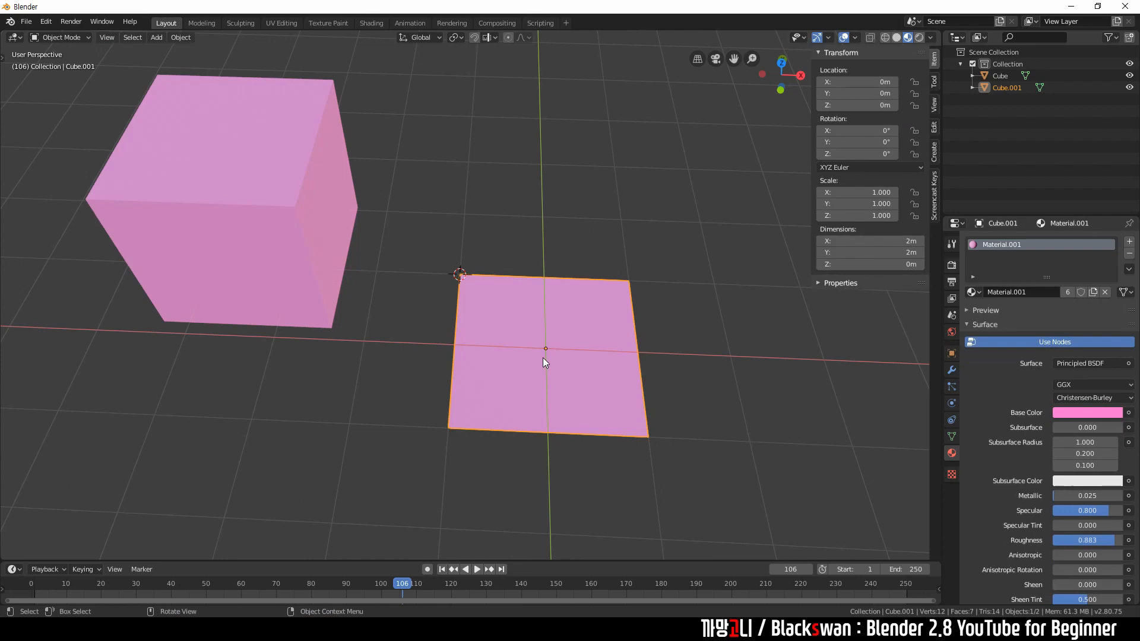
Step: Set the plane's origin to the 3D cursor at its far left corner, and reselect the plane
right_click(588, 348)
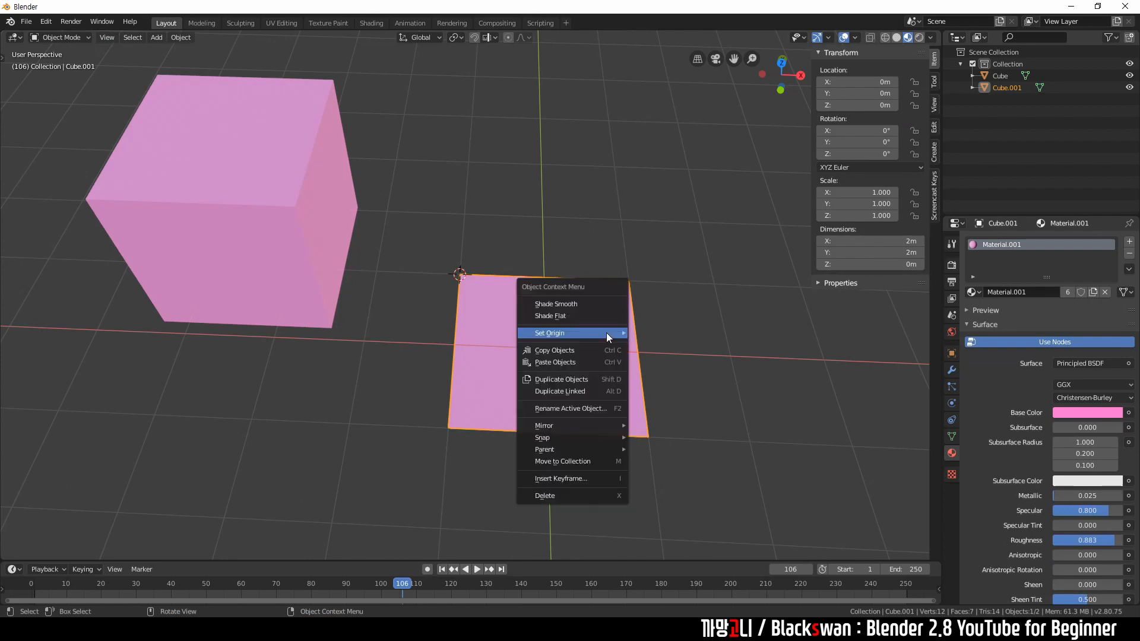
mouse_move(607, 333)
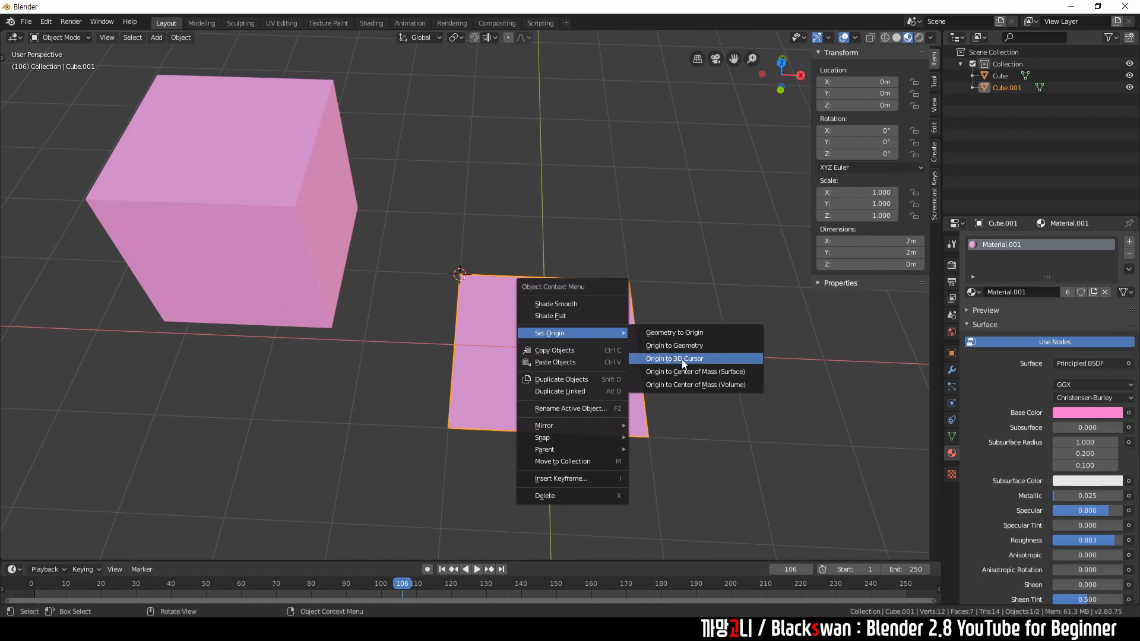
left_click(724, 361)
left_click(633, 239)
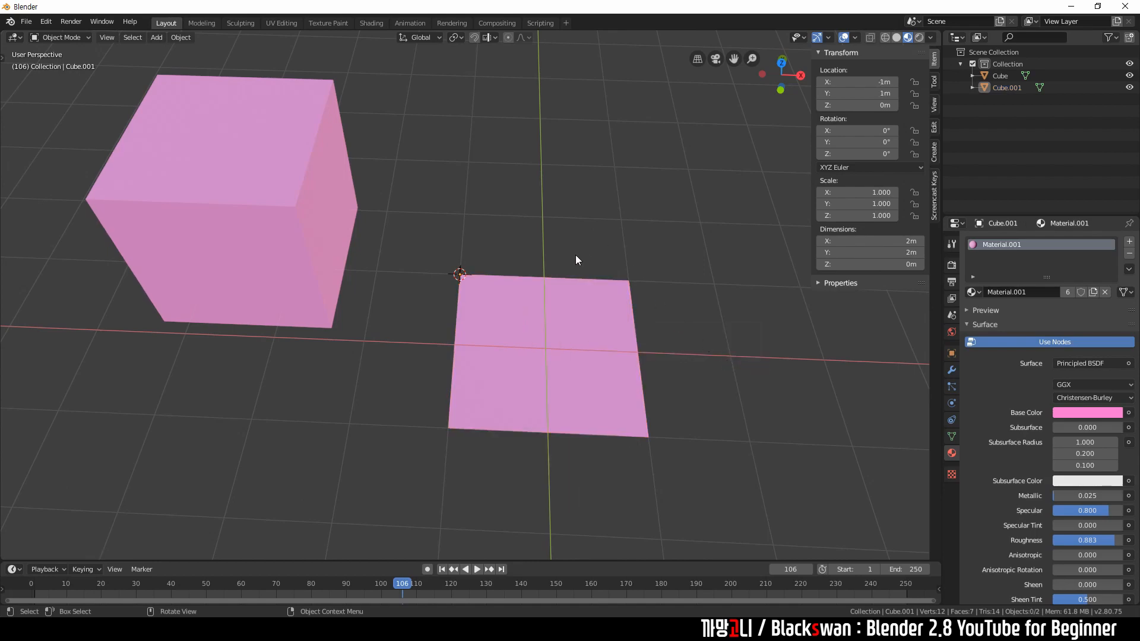
left_click_drag(446, 244, 475, 291)
left_click(473, 244)
left_click(487, 302)
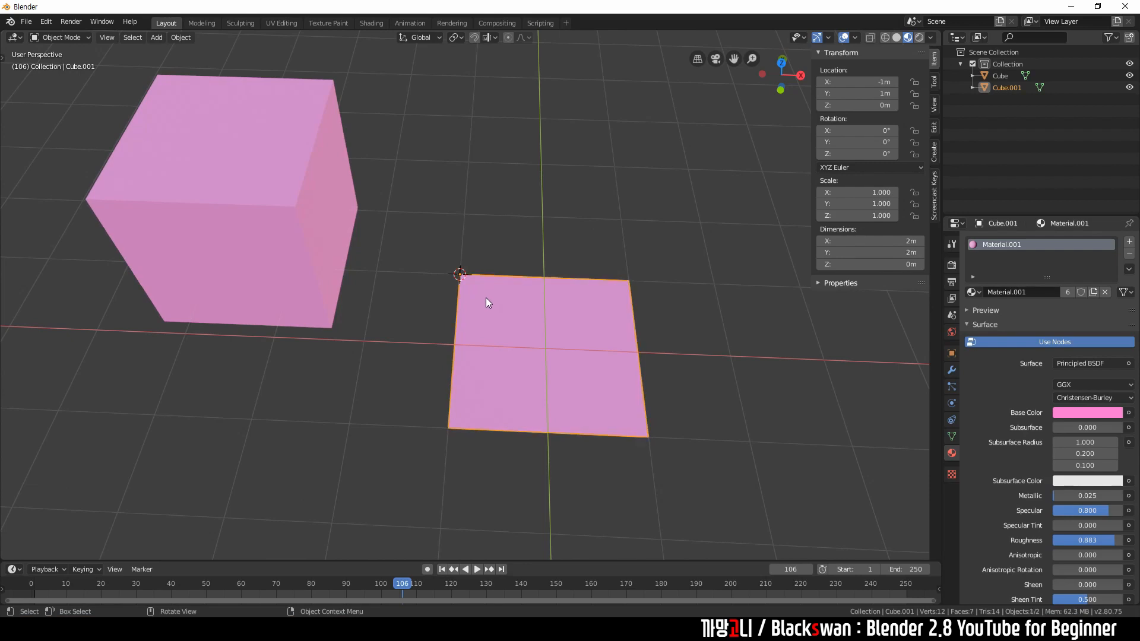
Step: Try moving the plane freely, undo the move, and deselect the plane
key("g")
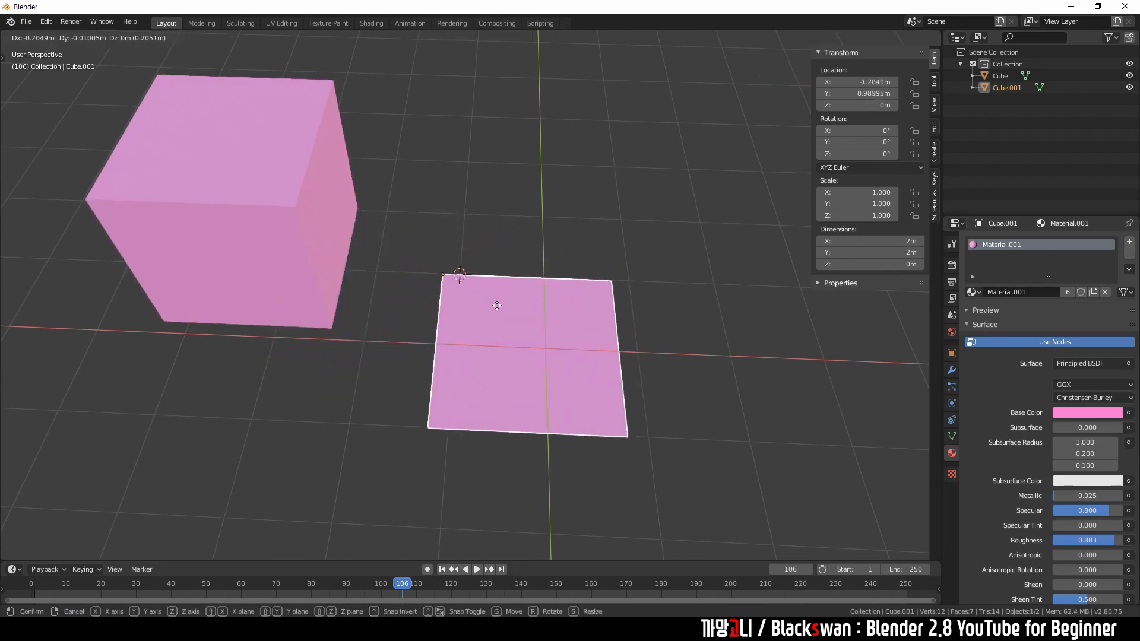
left_click(517, 310)
key("ctrl+z")
left_click(511, 218)
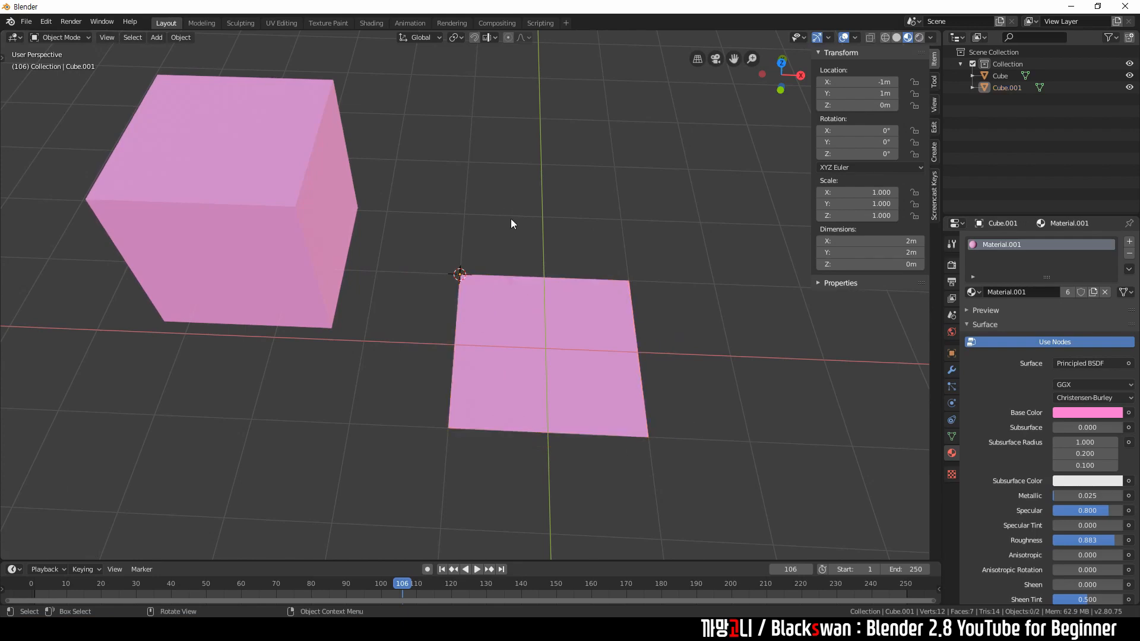
Step: Set snapping to Vertex and move the plane so its origin corner snaps onto the cube's nearest upper corner
left_click(495, 38)
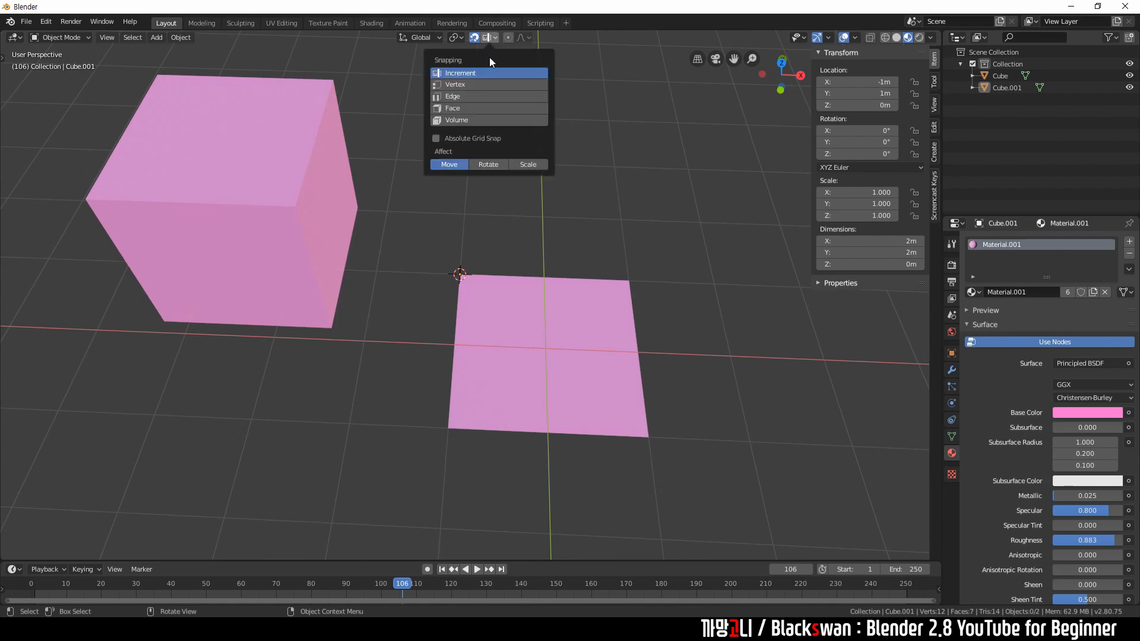
left_click(468, 83)
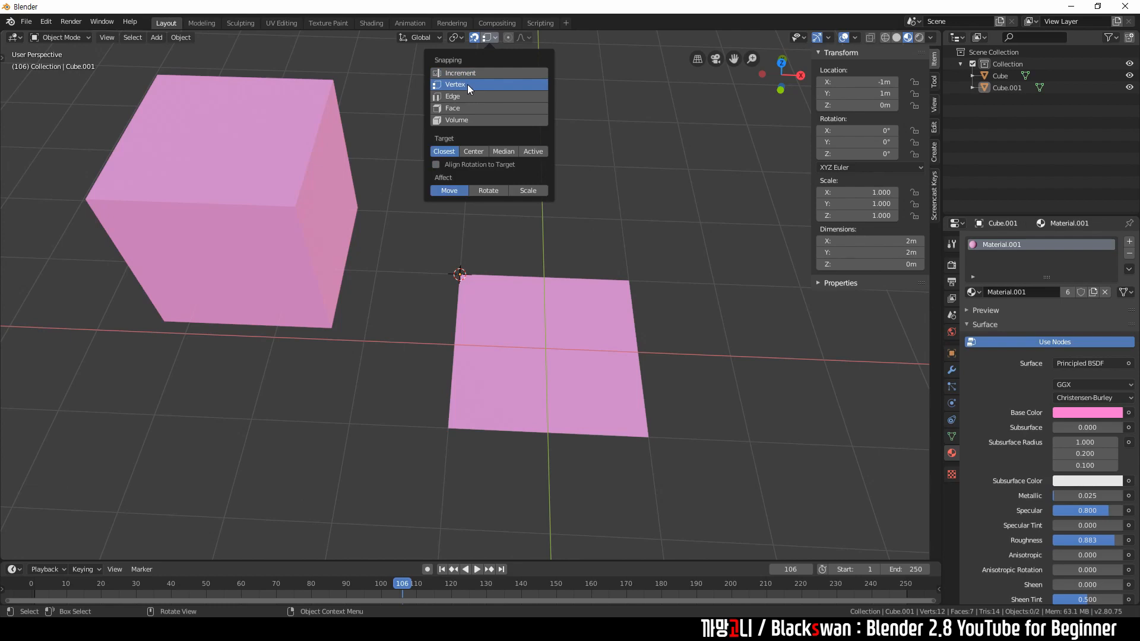
left_click(517, 327)
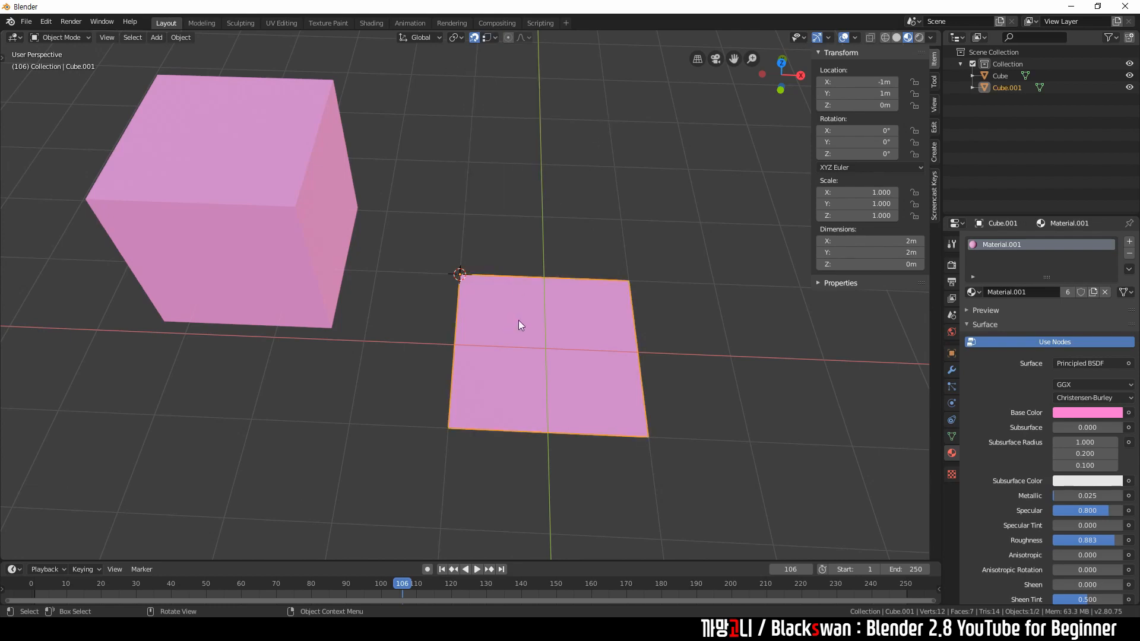
key("g")
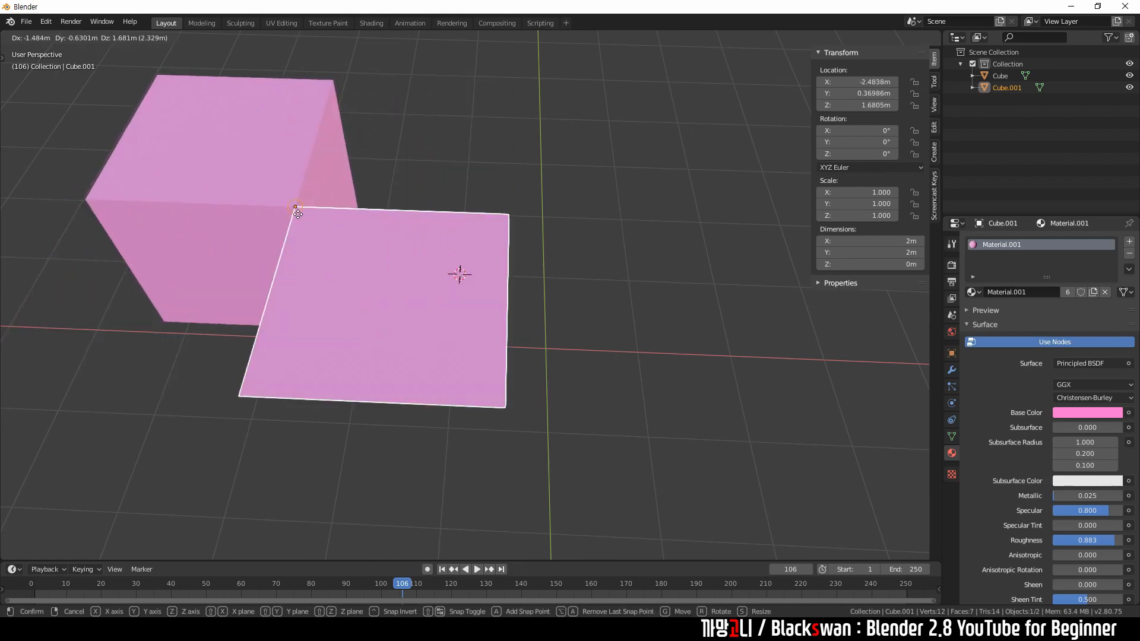
left_click(301, 208)
key("alt+a")
middle_click_drag(304, 357, 471, 257)
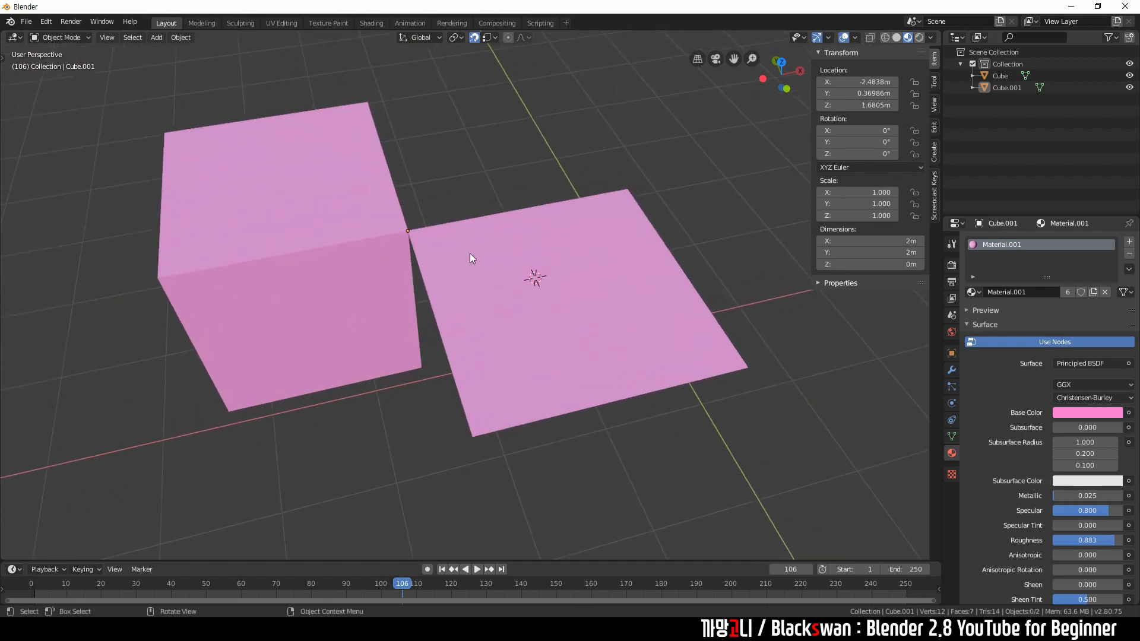
Step: Move the plane a short distance away from the cube's upper corner
left_click(490, 265)
key("g")
left_click(487, 76)
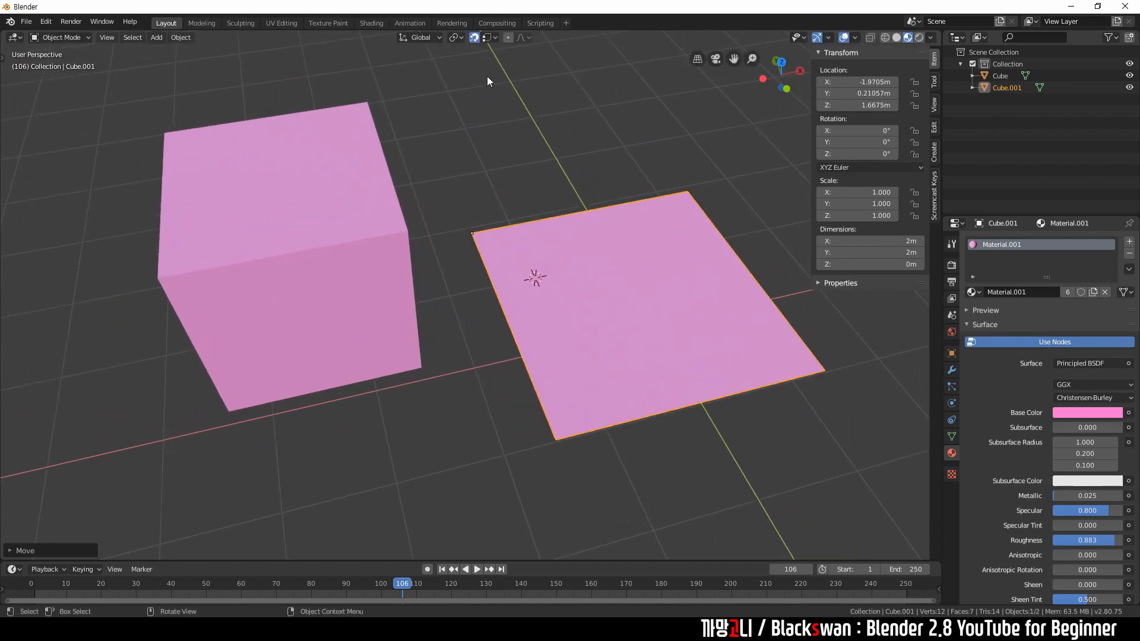
Step: Set snapping to Face and snap the plane's origin corner onto the cube's top face
left_click(493, 40)
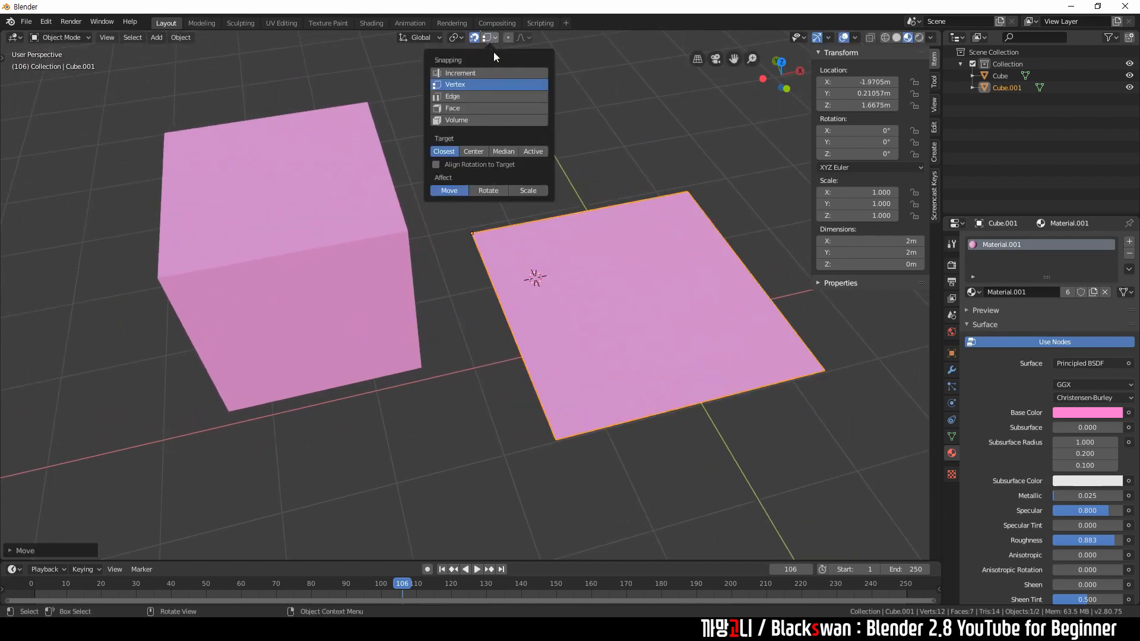
left_click(458, 109)
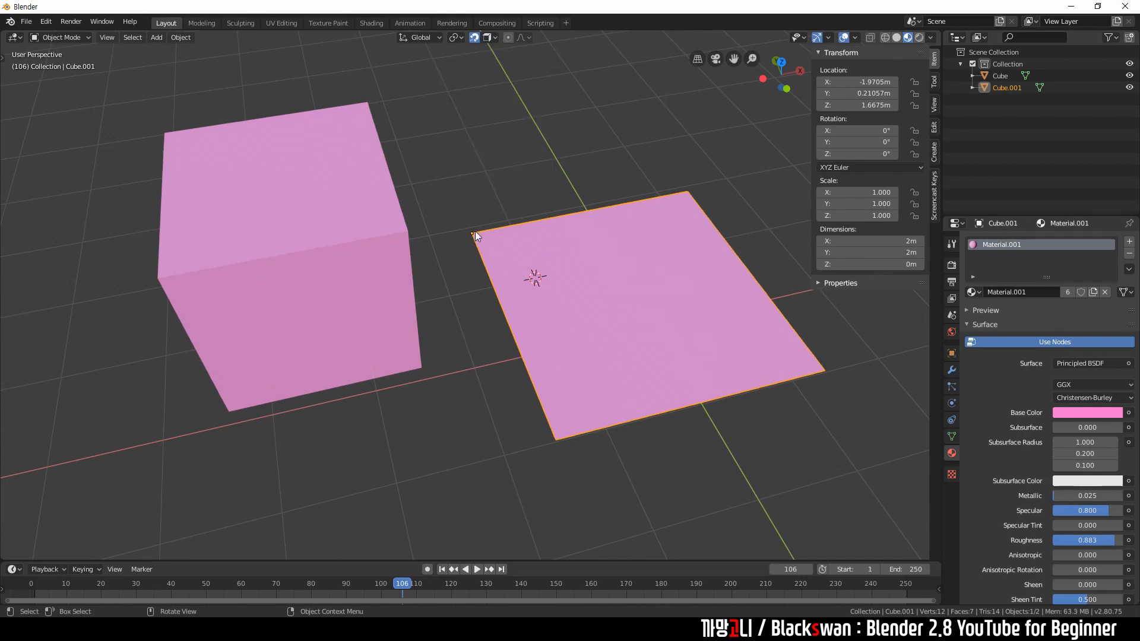
key("g")
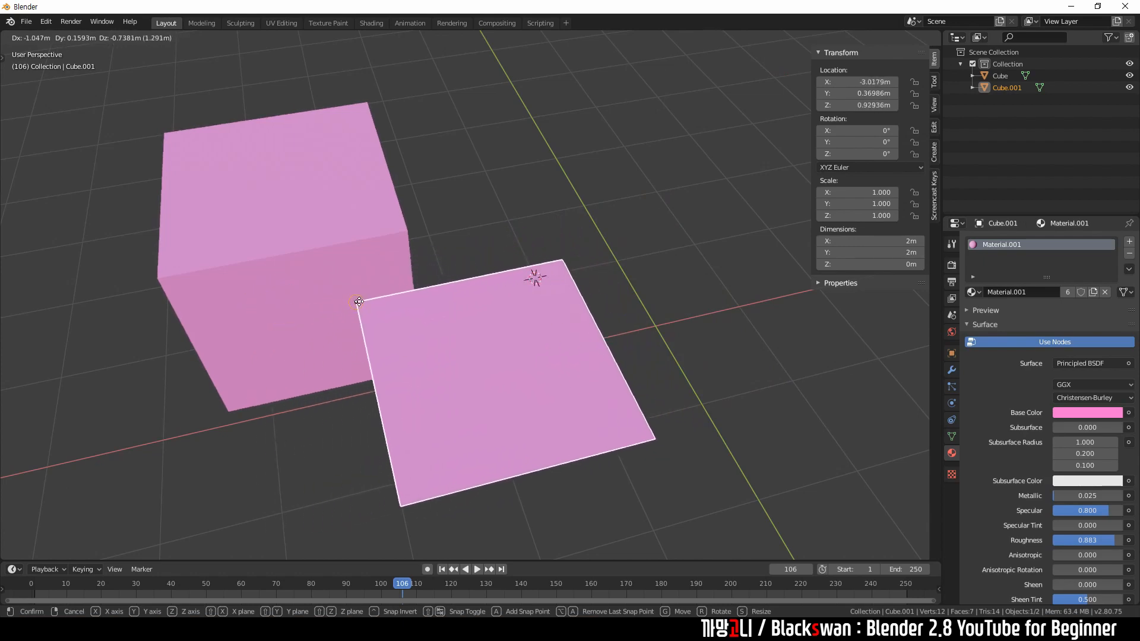
left_click(337, 174)
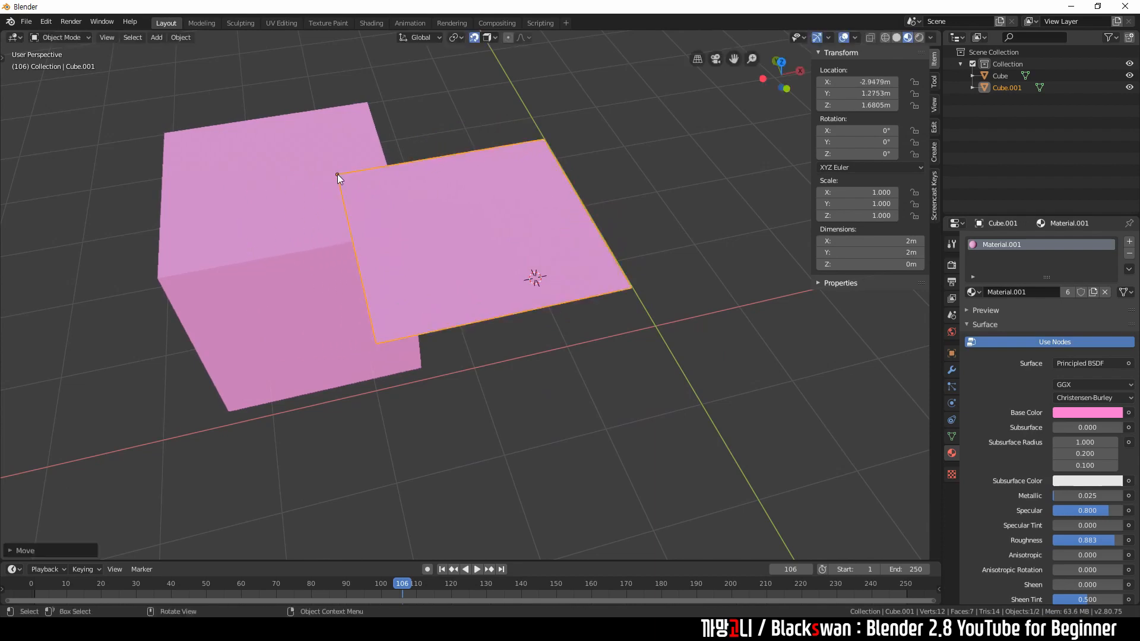
Step: Snap the plane's origin corner onto the cube's side face that faces positive X
middle_click_drag(427, 200, 332, 169)
key("g")
left_click(340, 251)
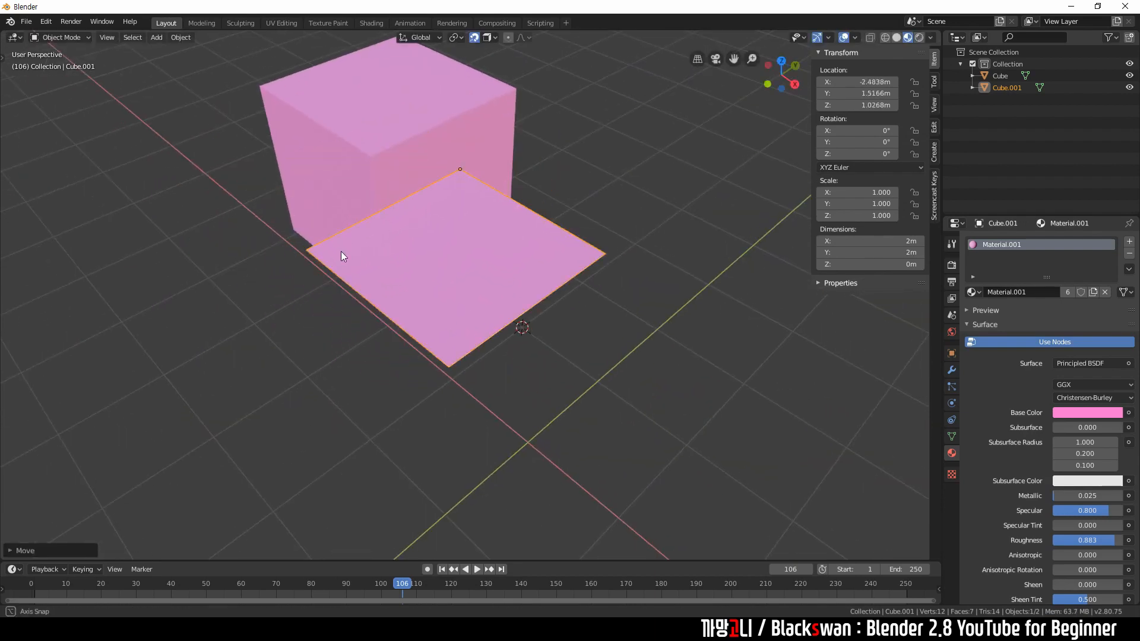
middle_click_drag(341, 252, 372, 241)
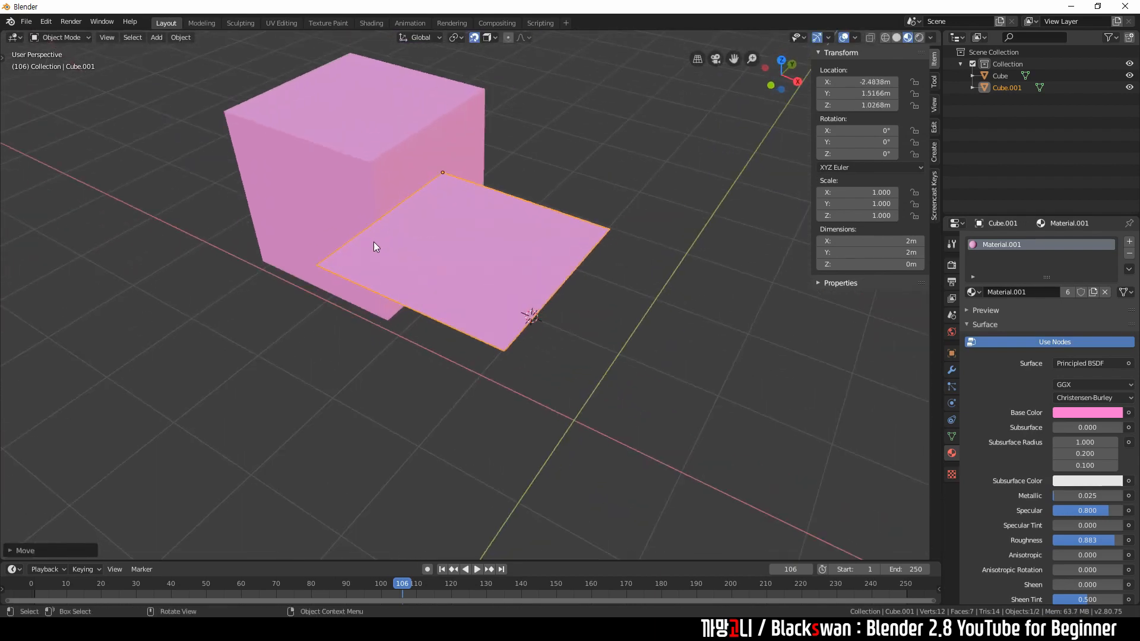
left_click(298, 331)
middle_click_drag(298, 332, 411, 302)
Step: Move the plane away from the cube, and snap its origin corner back onto the positive-X side face
left_click_drag(454, 268, 604, 313)
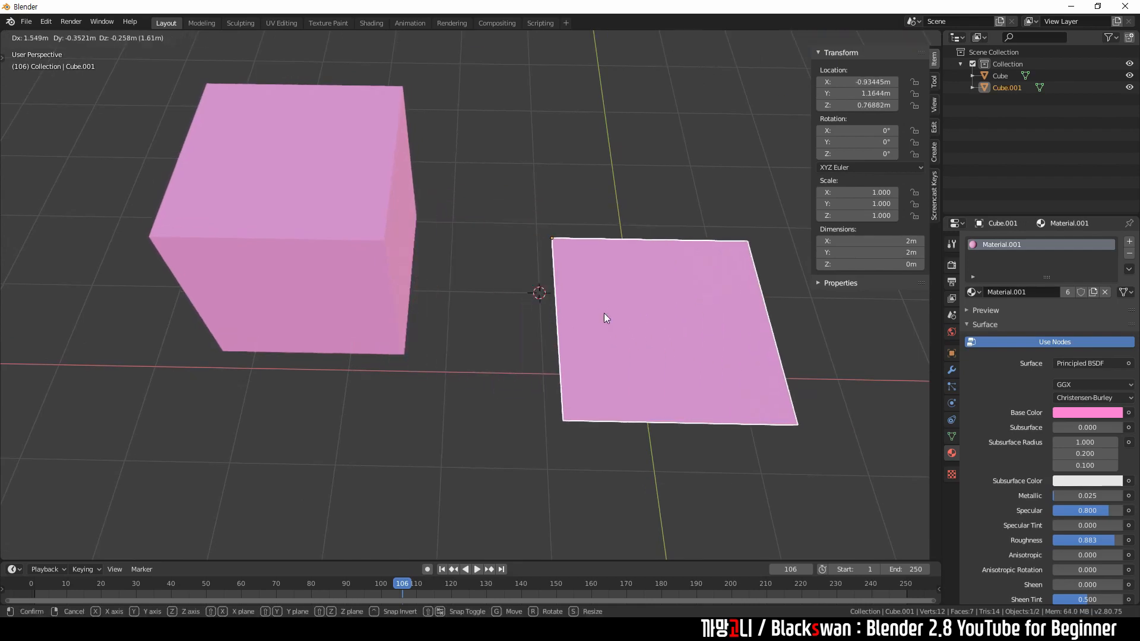
middle_click_drag(453, 263, 429, 233)
key("g")
left_click(496, 246)
key("g")
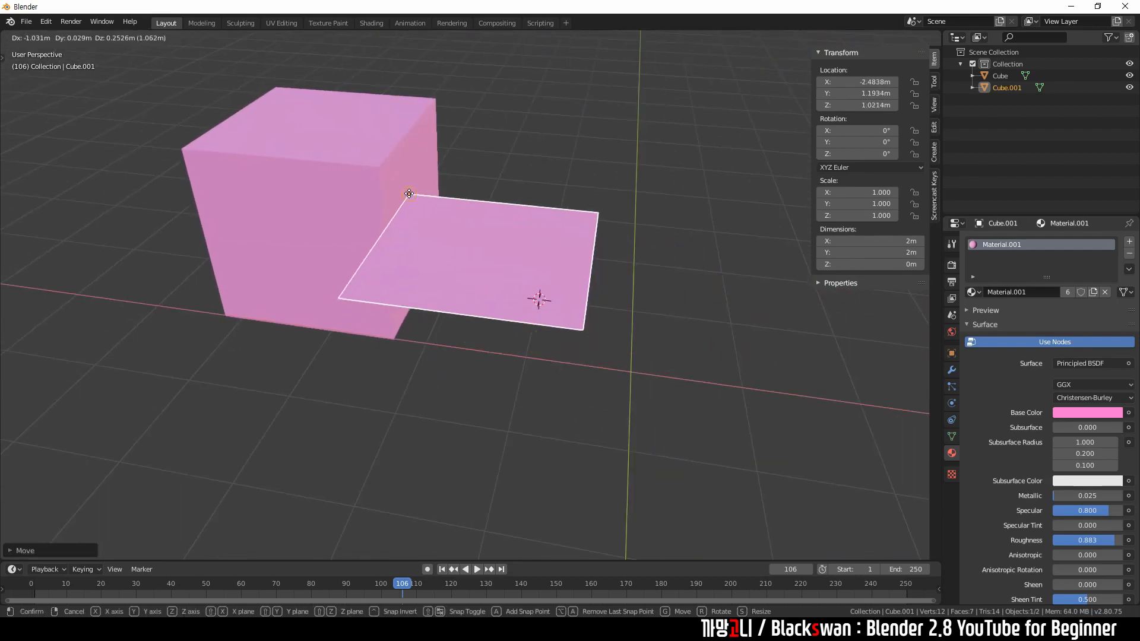
left_click(339, 293)
middle_click_drag(339, 293, 375, 267)
middle_click_drag(411, 214, 442, 241)
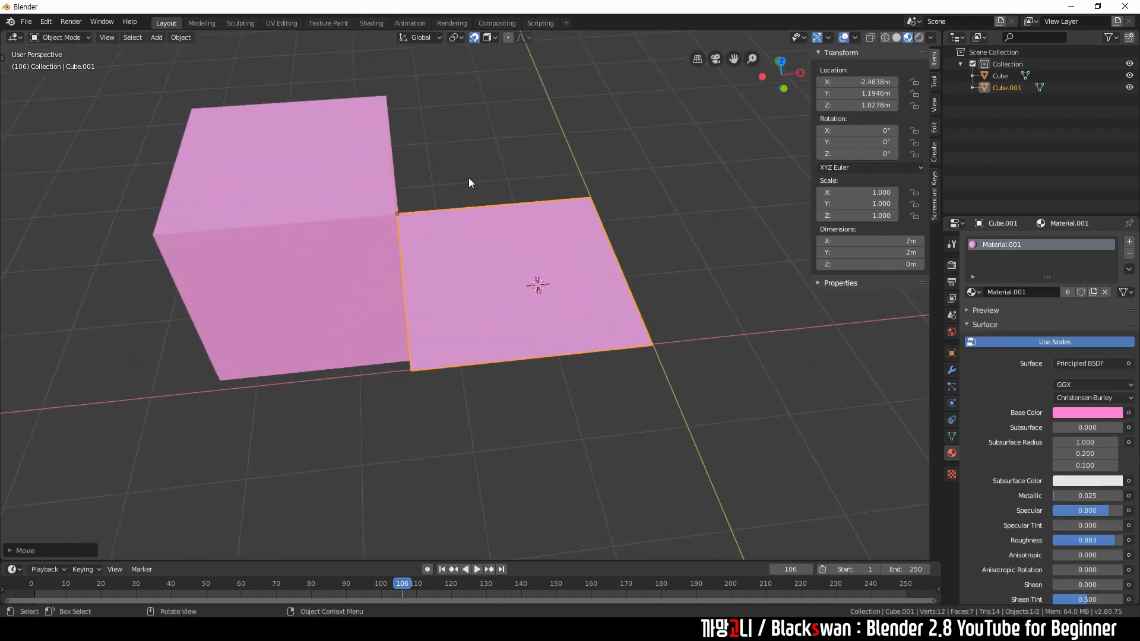
Step: Move the plane freely away from the cube with snapping turned off
left_click(471, 174)
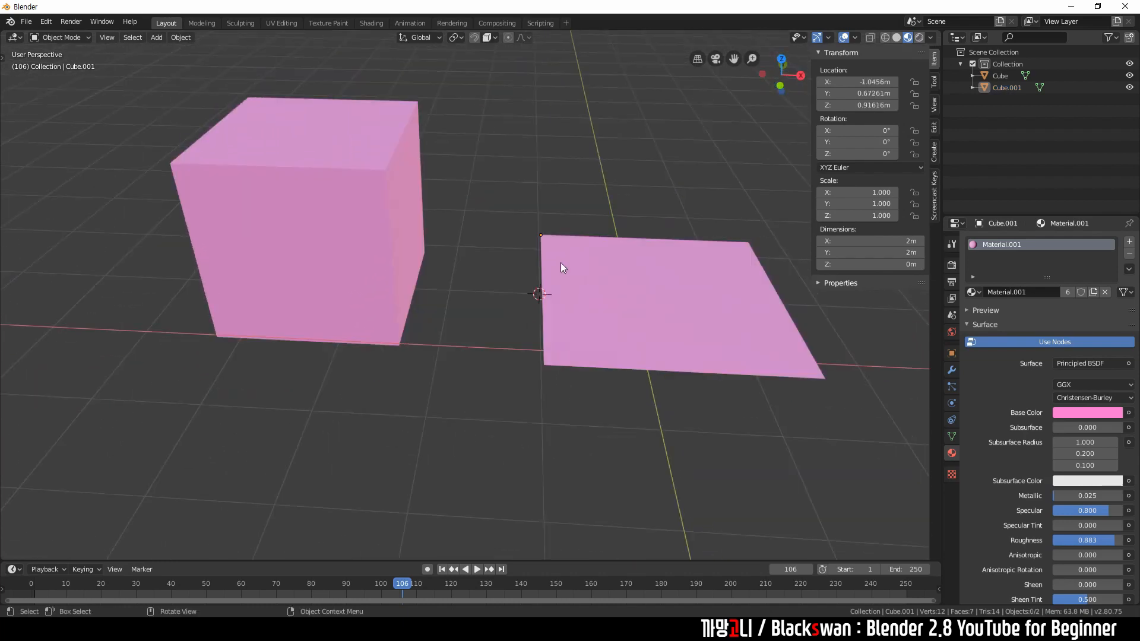
left_click(562, 260)
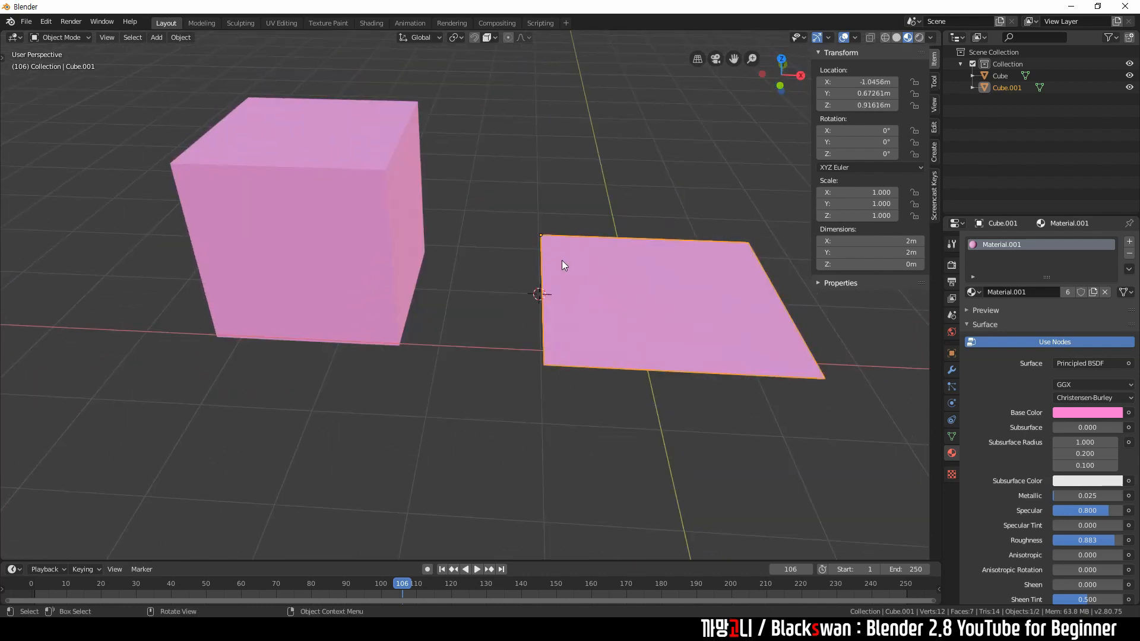
left_click_drag(561, 265, 610, 291)
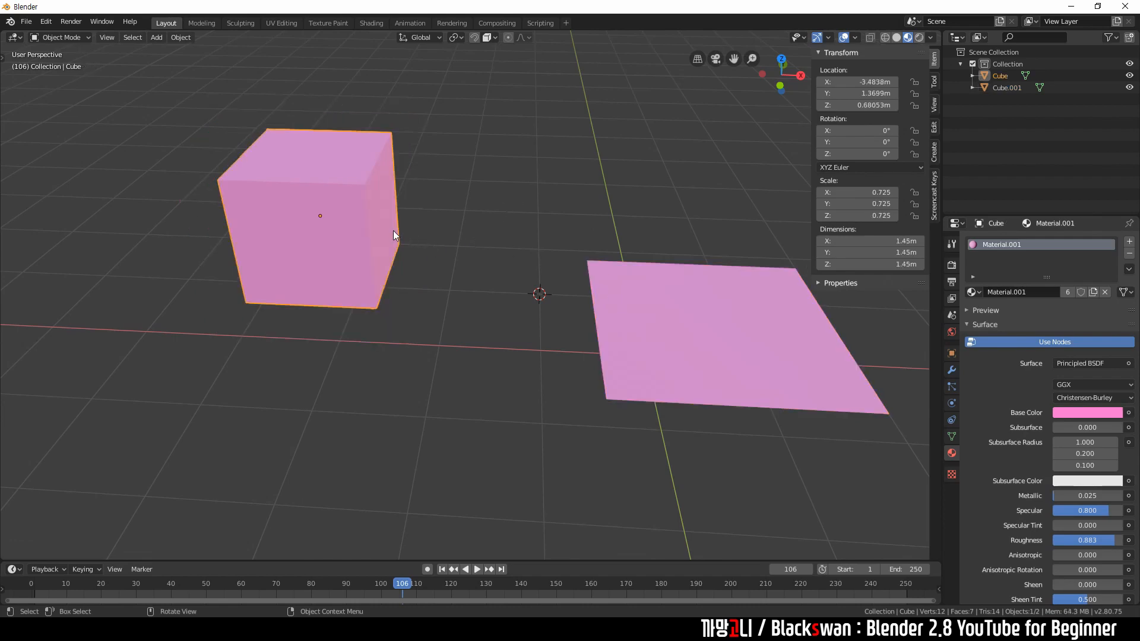
Step: Scale the cube up to about 1.324 and back down to about 0.744, and deselect it
key("s")
left_click(473, 259)
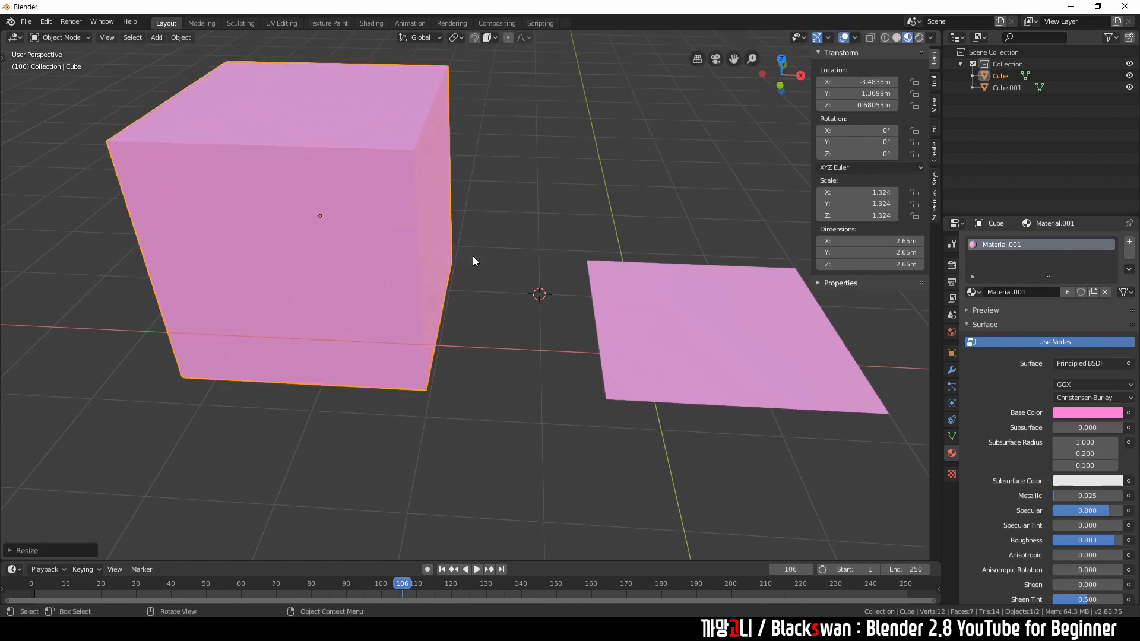
key("s")
left_click(412, 241)
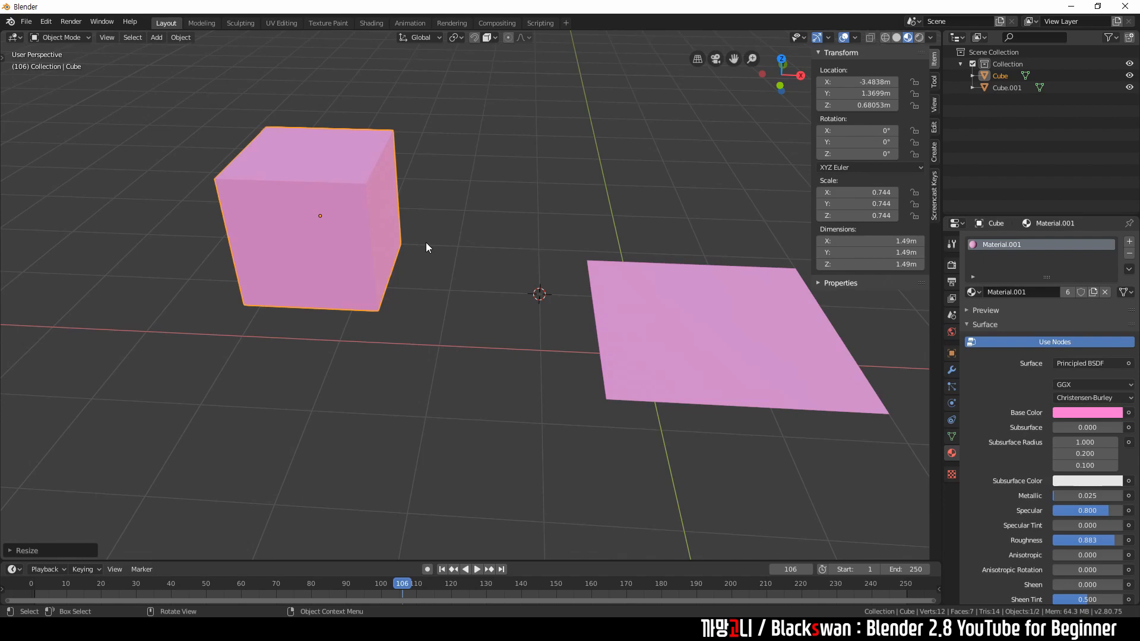
left_click(466, 240)
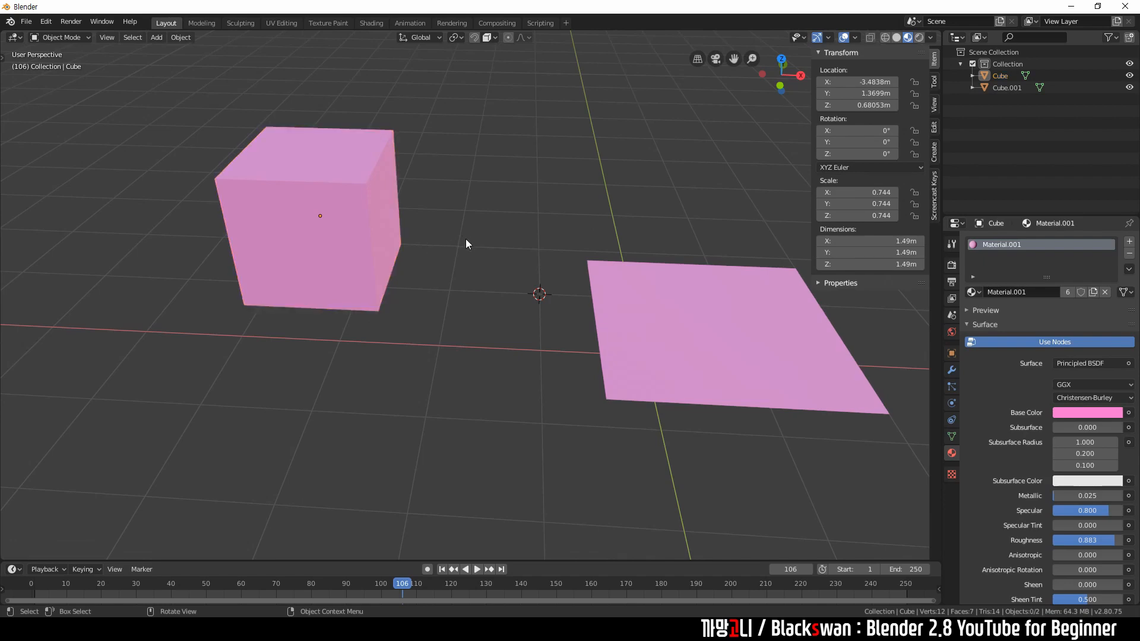